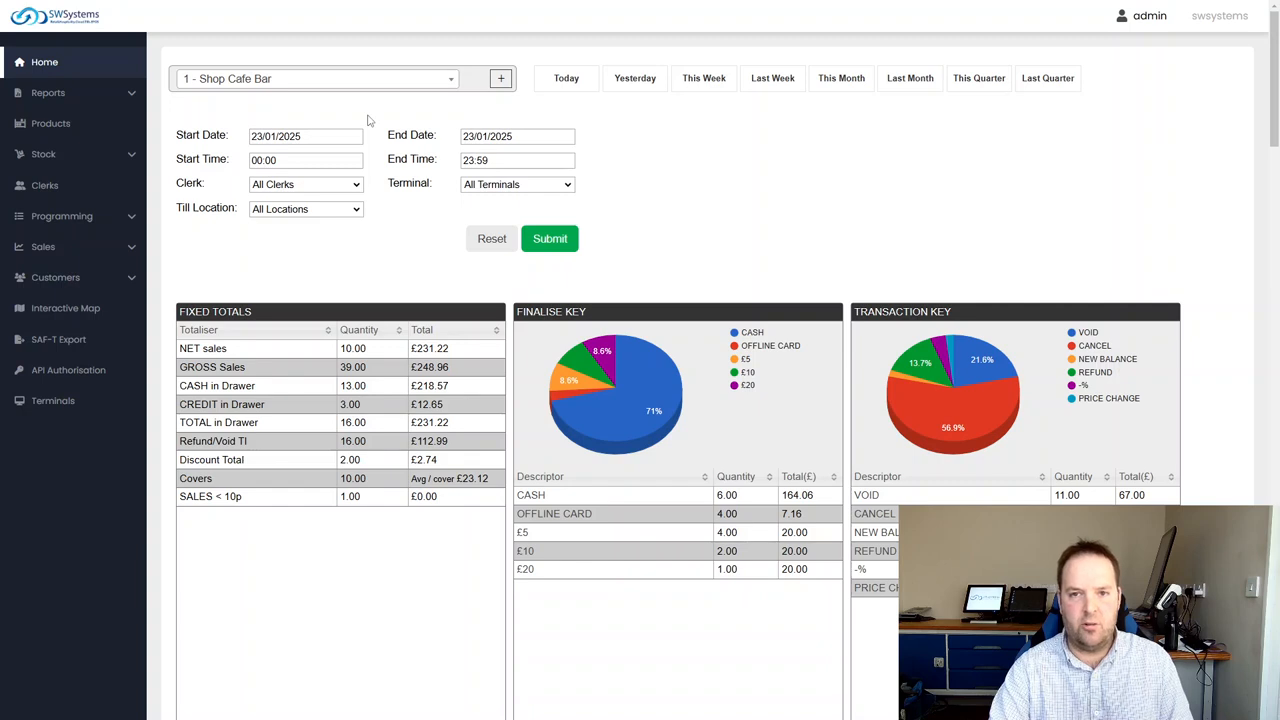
View the dashboard for the 0 - Head Office site and switch back to 1 - Shop Cafe Bar
{"action": "left_click", "coordinate": [262, 80]}
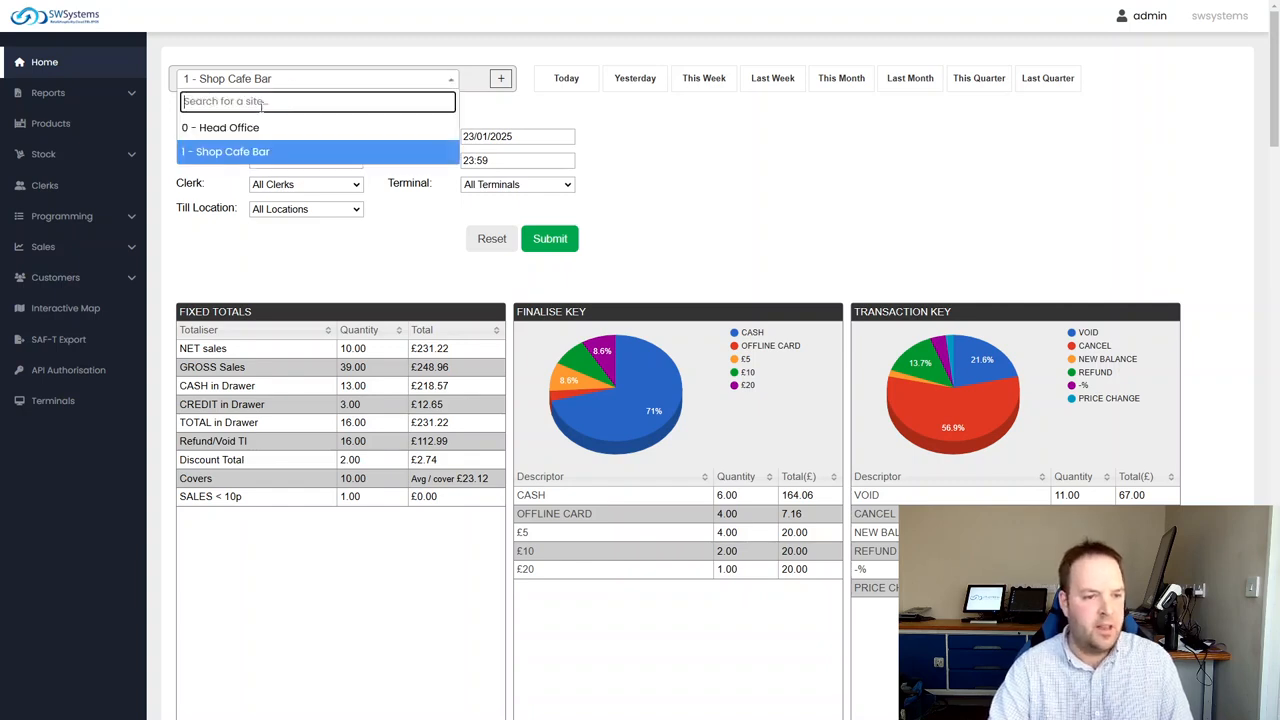
{"action": "left_click", "coordinate": [238, 134]}
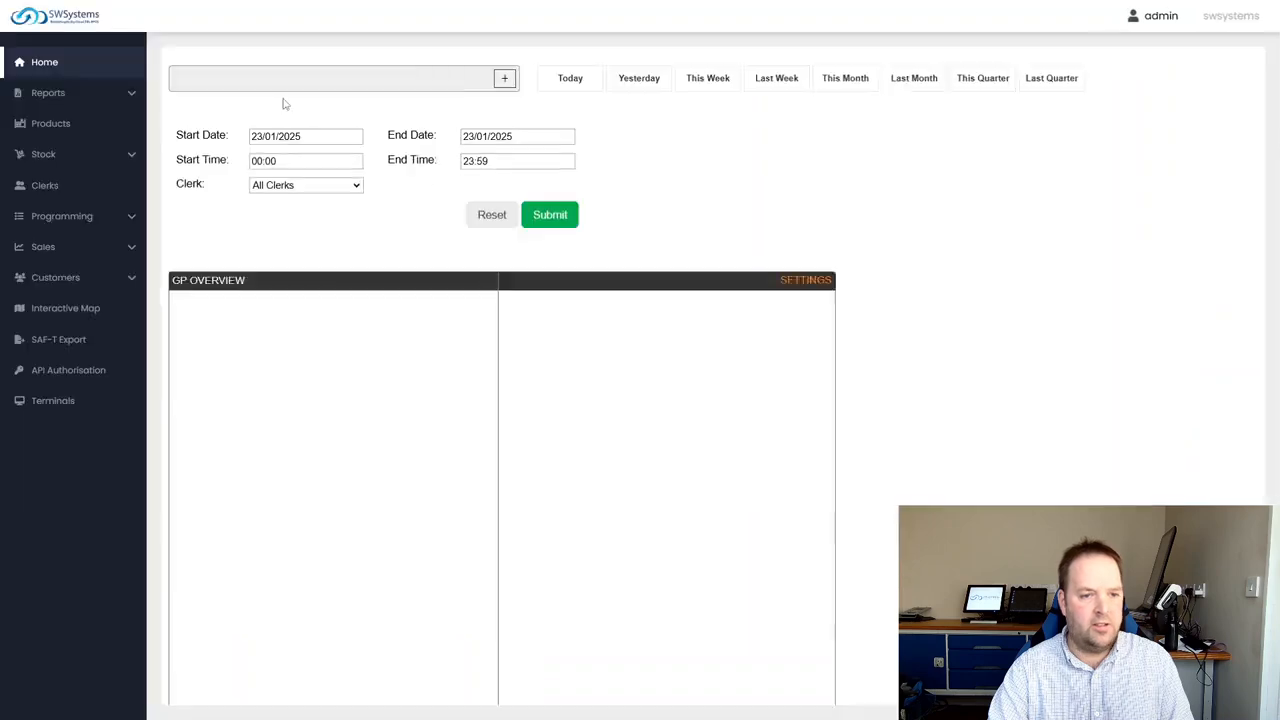
{"action": "left_click", "coordinate": [272, 80]}
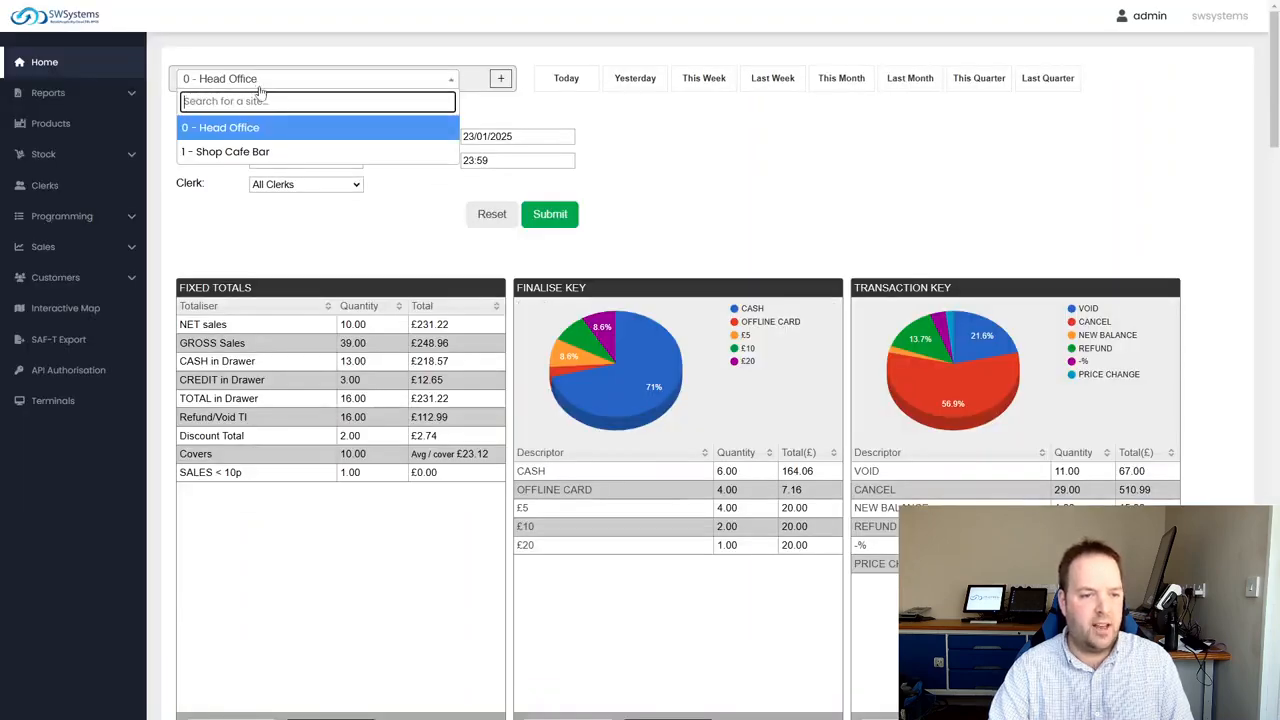
{"action": "left_click", "coordinate": [248, 152]}
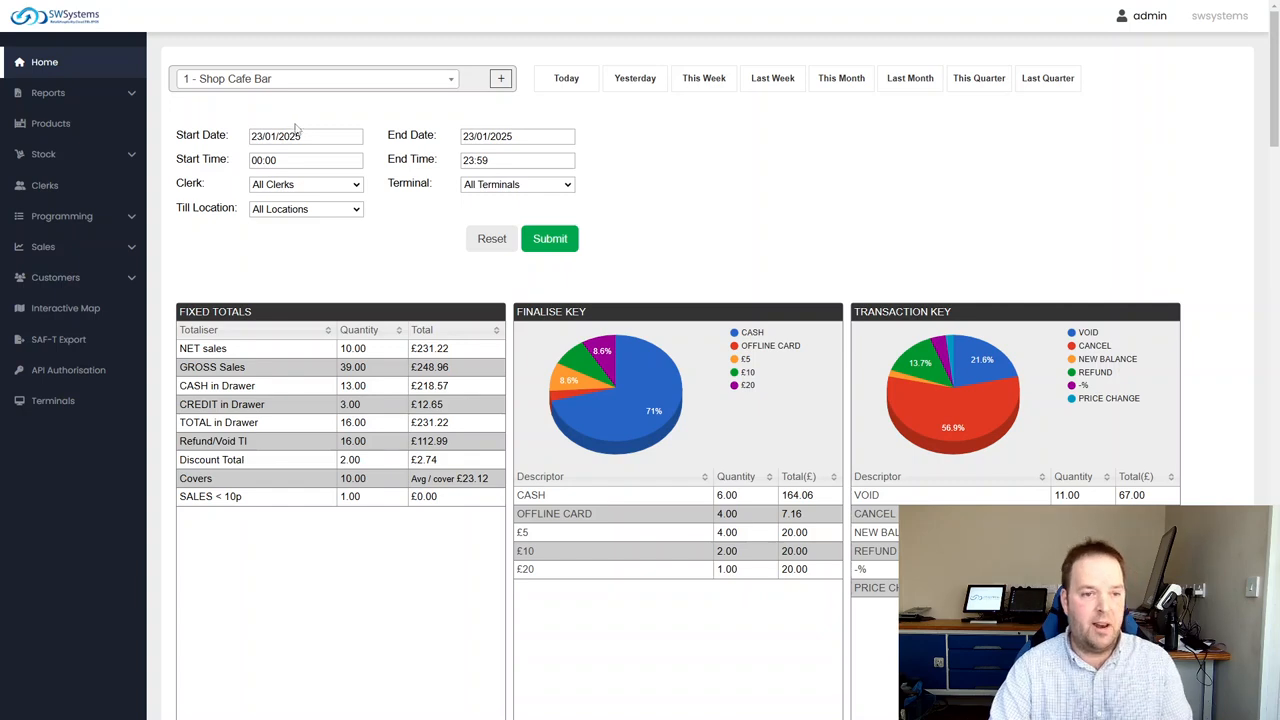
Look at the form for adding a new site and close it without adding one
{"action": "left_click", "coordinate": [501, 79]}
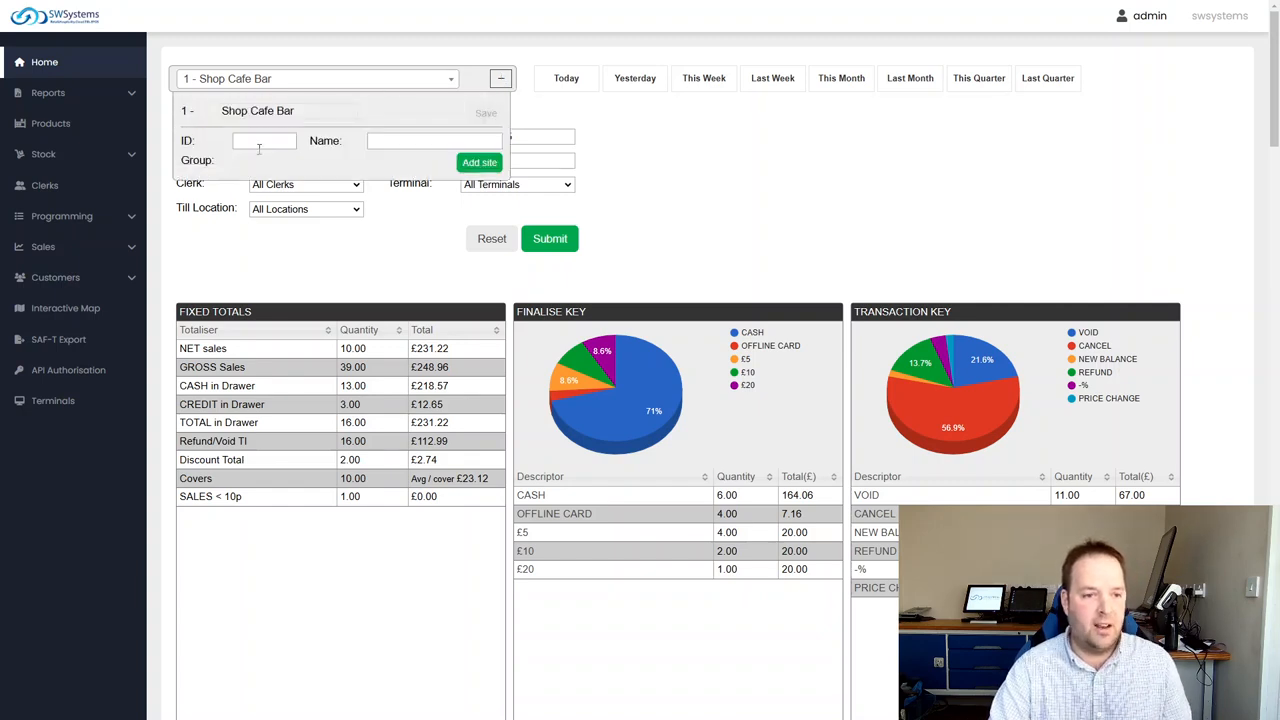
{"action": "left_click", "coordinate": [500, 80]}
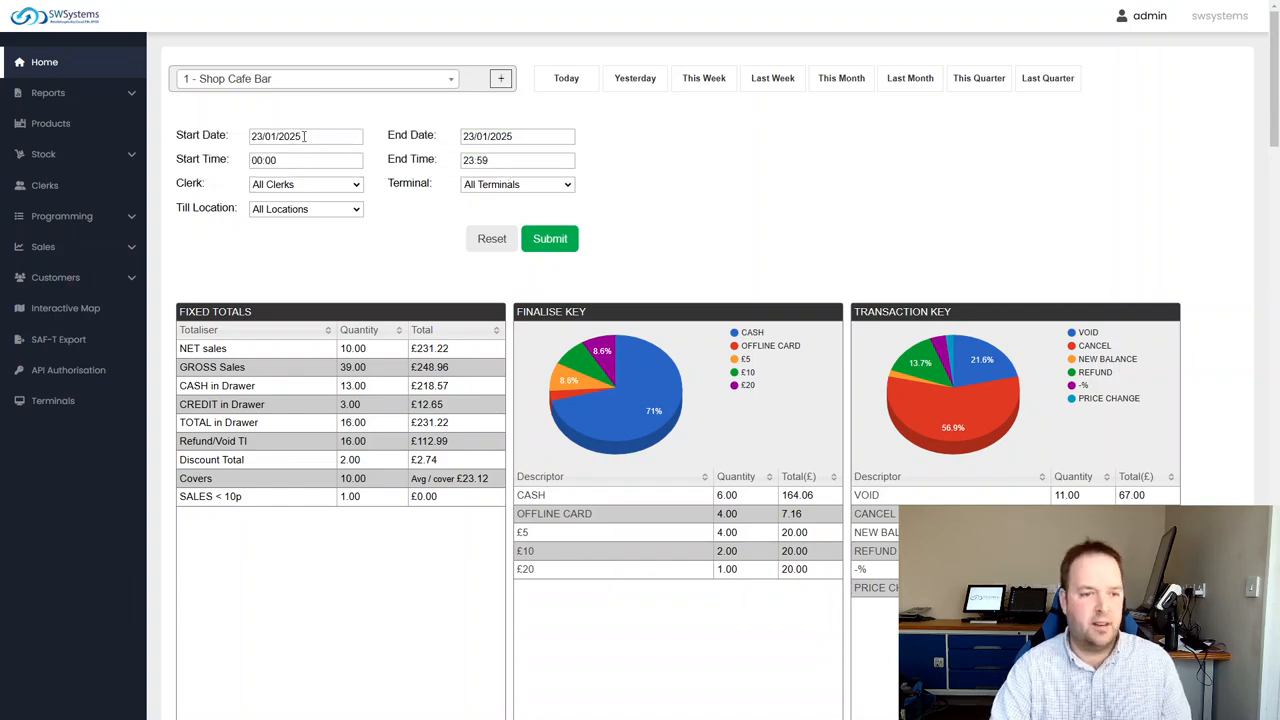
{"action": "left_click", "coordinate": [70, 73]}
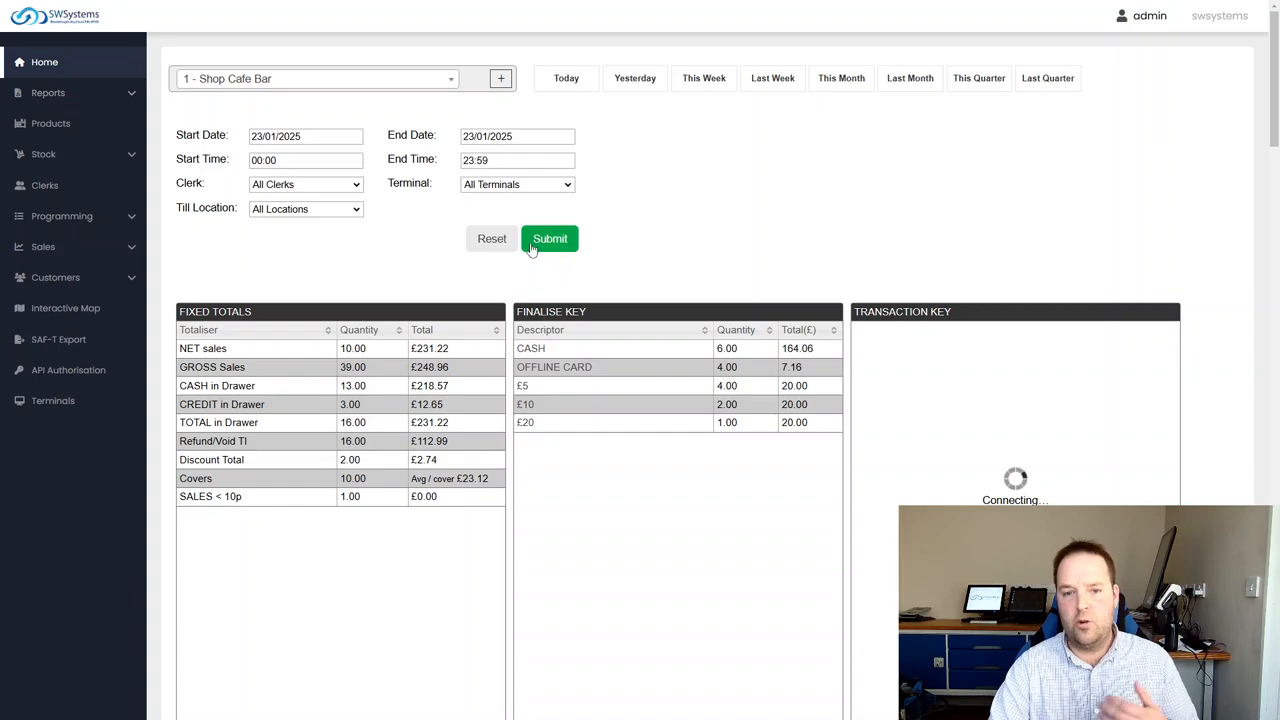
Check the start date calendar, preview dashboard sales for preset periods such as This Week, Last Week and This Month, and finish on Today
{"action": "left_click", "coordinate": [293, 136]}
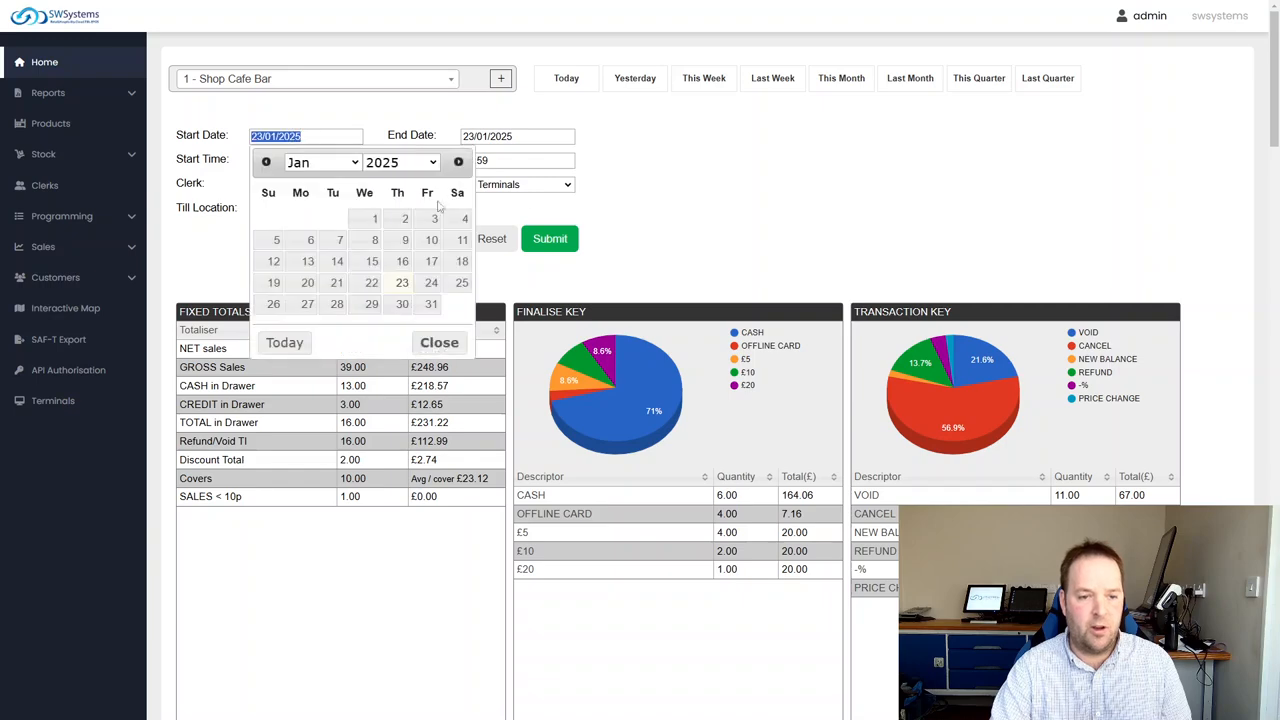
{"action": "left_click", "coordinate": [714, 167]}
{"action": "left_click", "coordinate": [562, 78]}
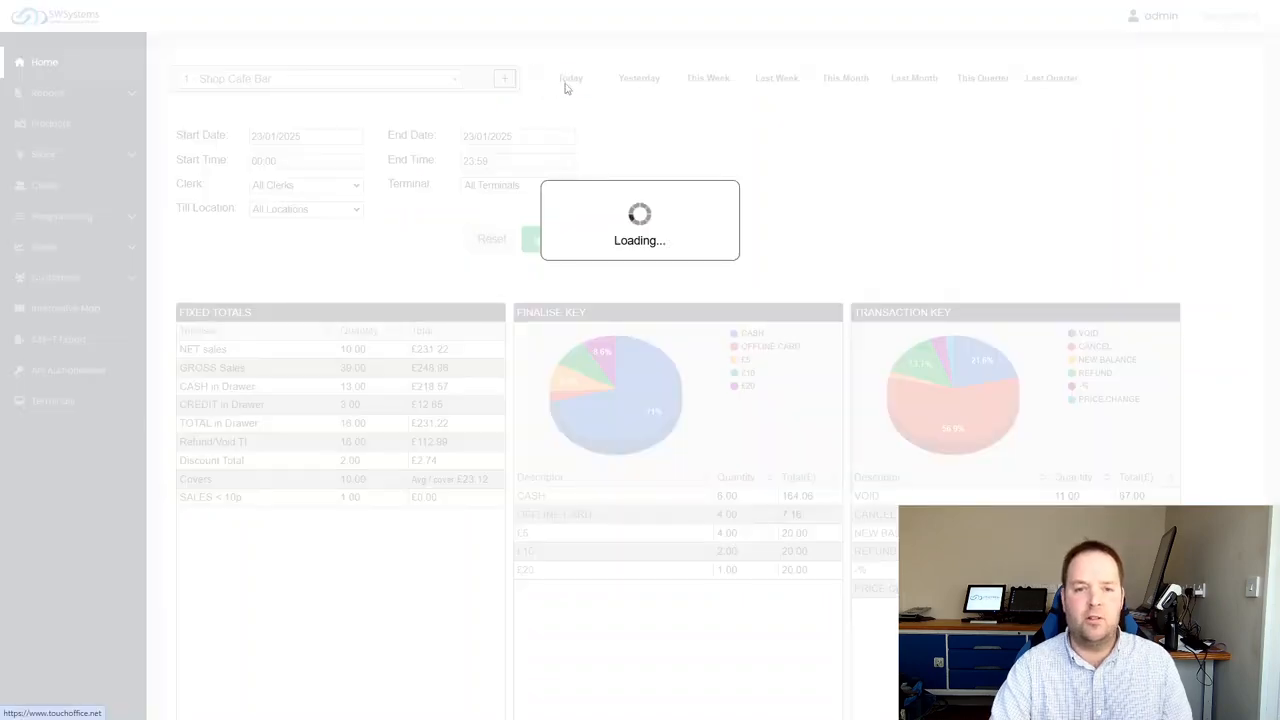
{"action": "left_click", "coordinate": [640, 78]}
{"action": "left_click", "coordinate": [706, 78]}
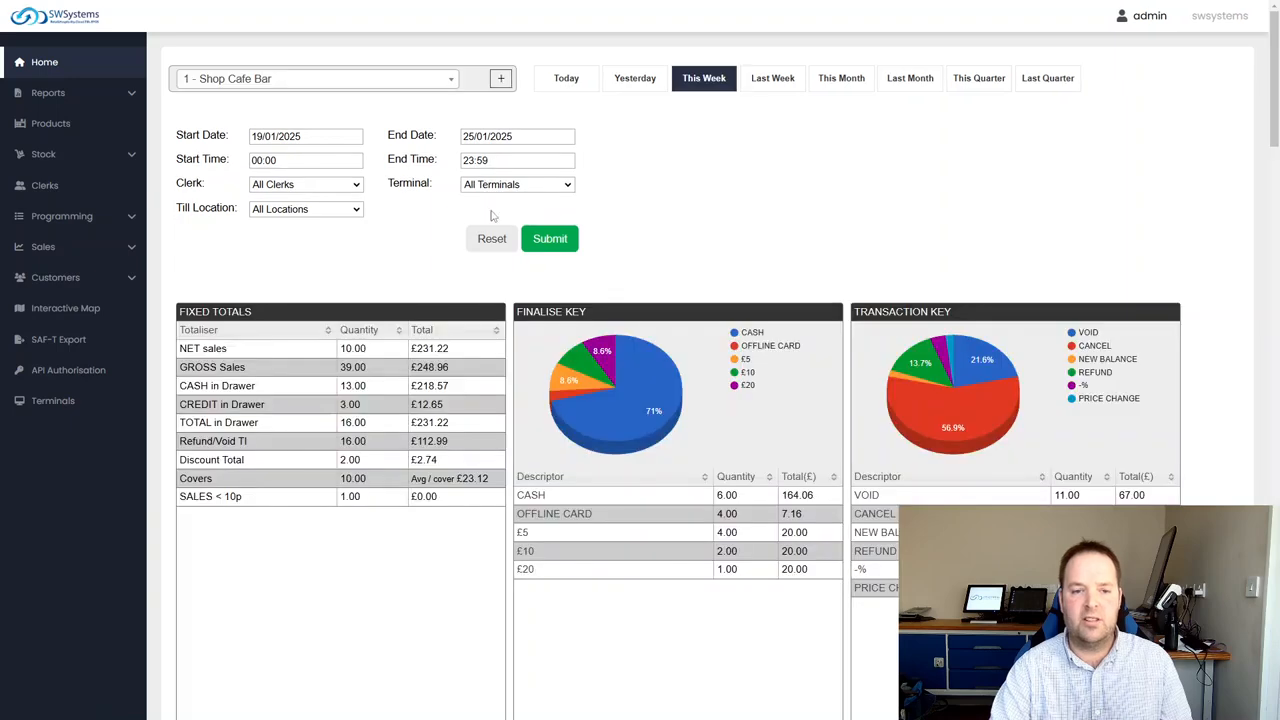
{"action": "left_click", "coordinate": [773, 78]}
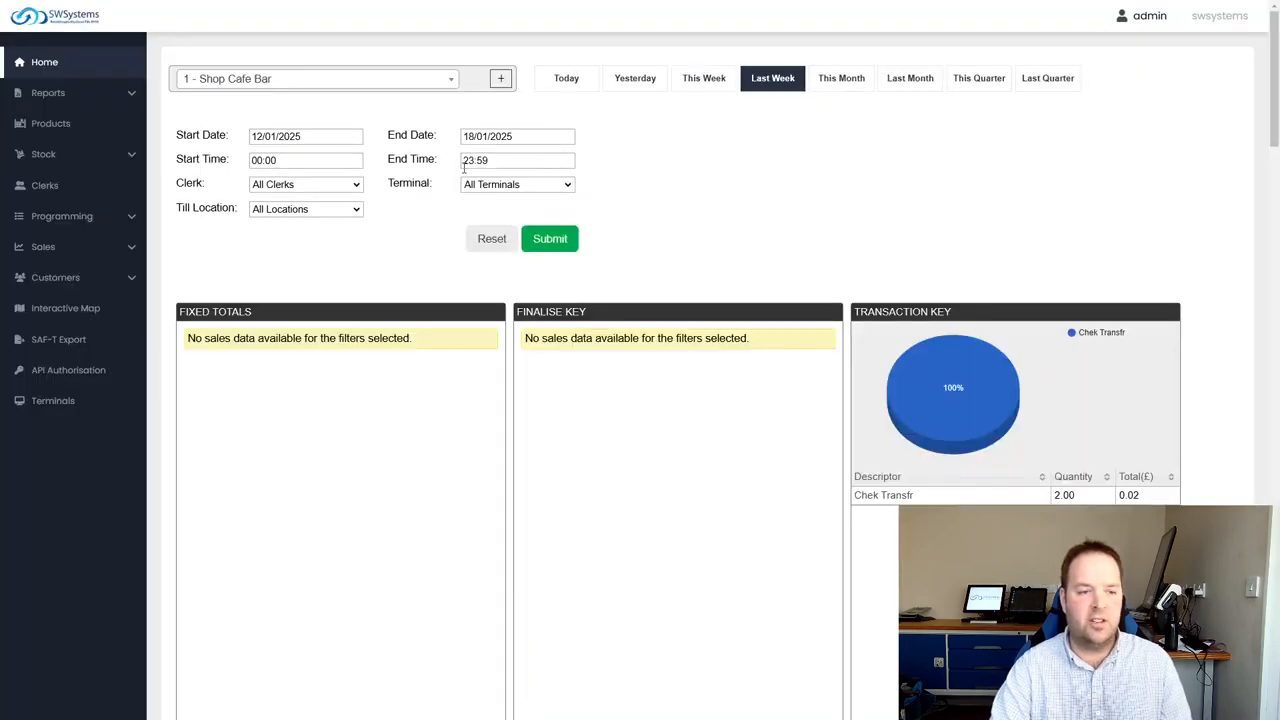
{"action": "left_click", "coordinate": [848, 79]}
{"action": "left_click", "coordinate": [625, 80]}
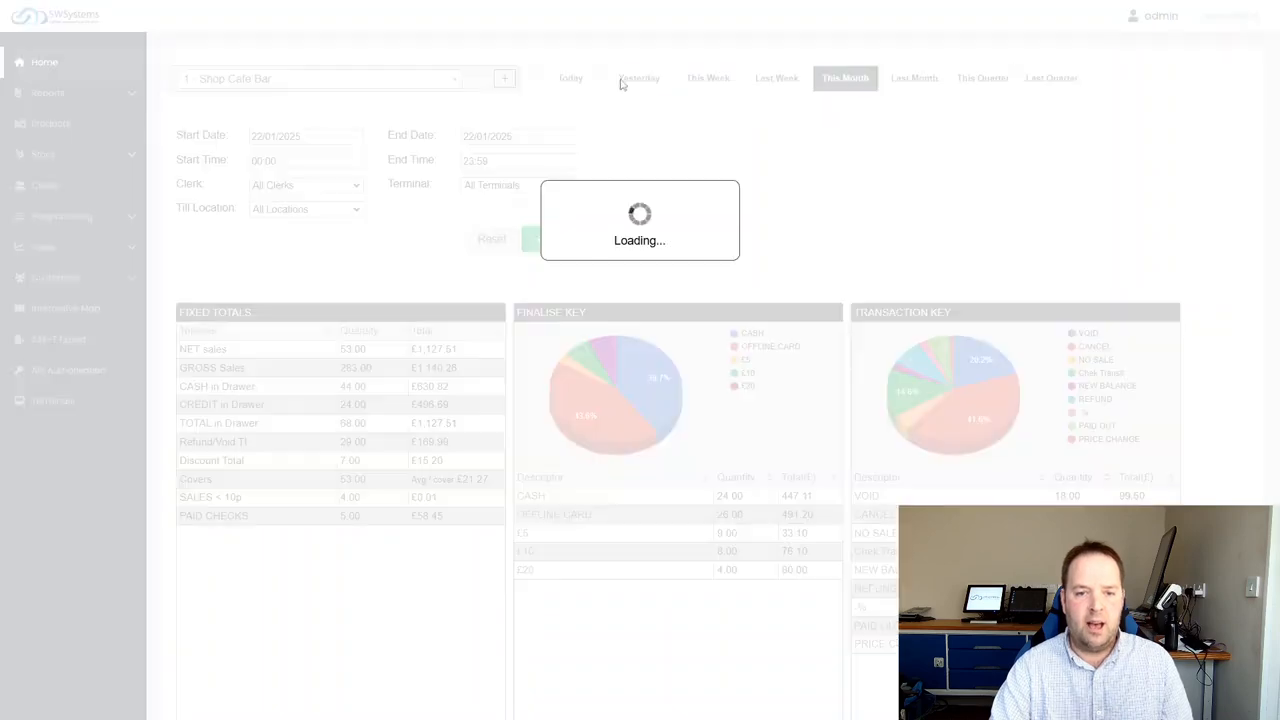
{"action": "left_click", "coordinate": [572, 79]}
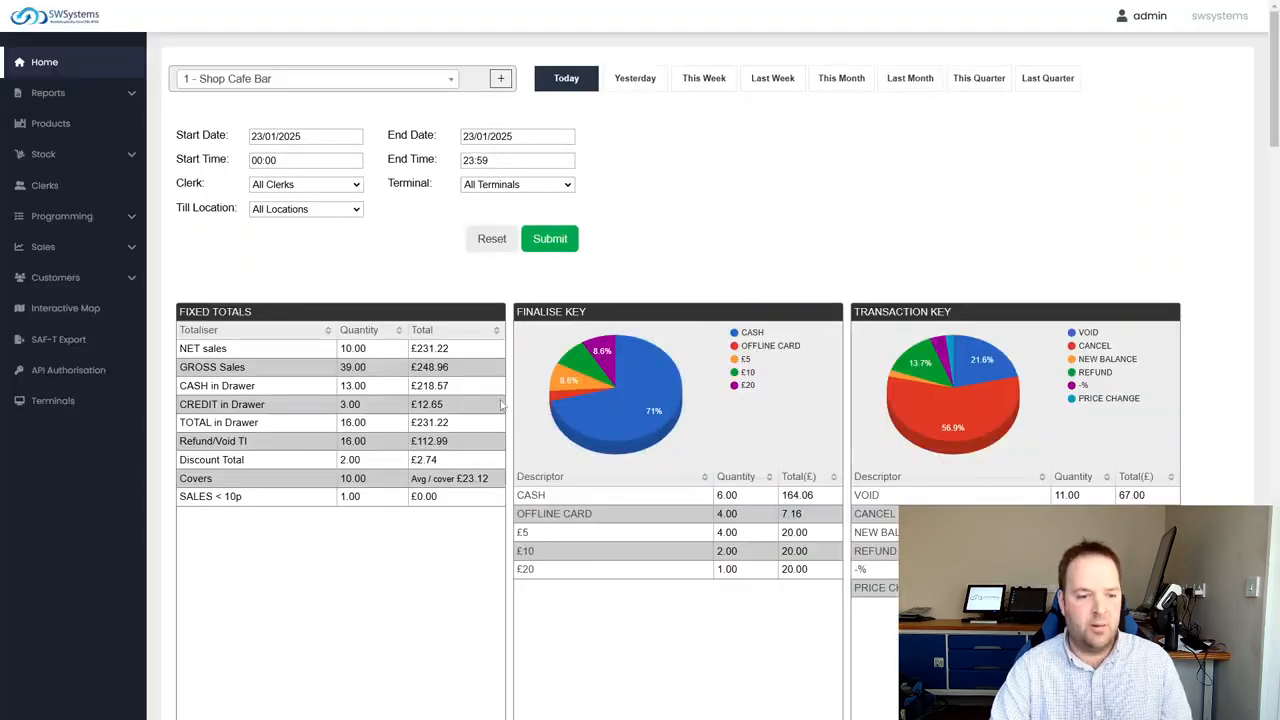
Examine the quantities and totals for NET sales, GROSS Sales and the drawer lines in the Fixed Totals report
{"action": "scroll", "coordinate": [318, 347], "scroll_direction": "down", "scroll_amount": 1}
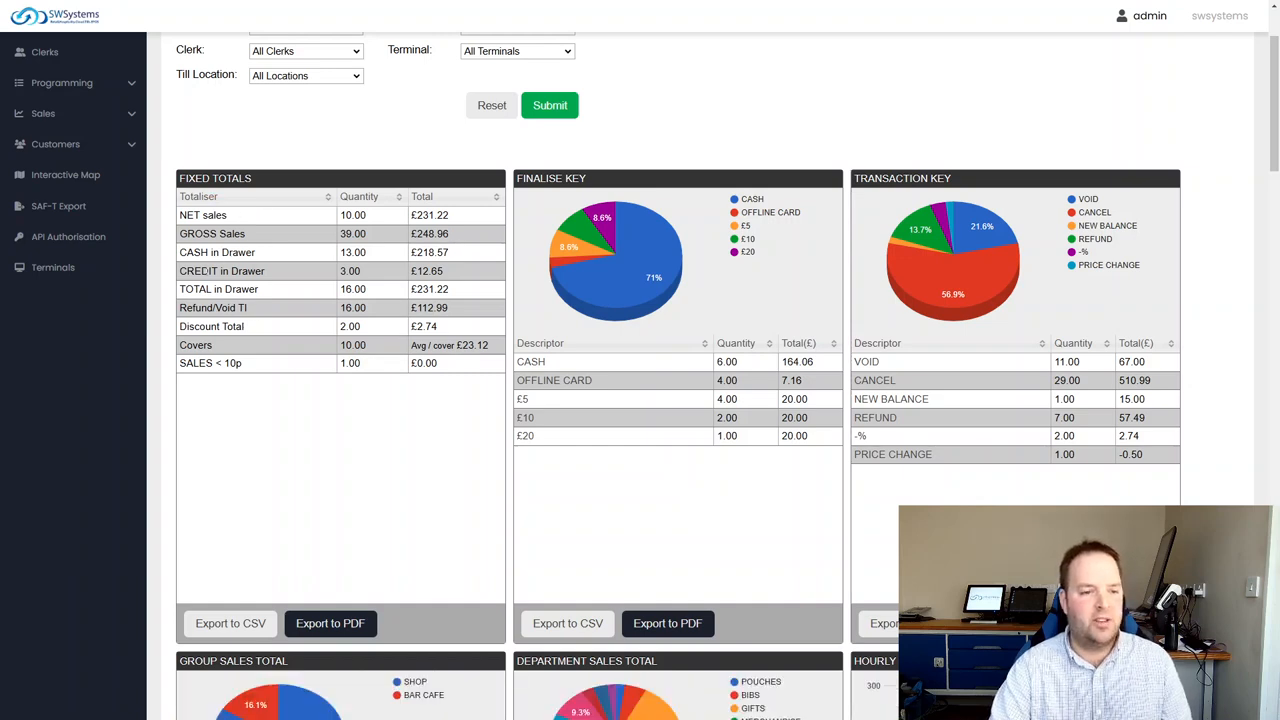
{"action": "left_click_drag", "start_coordinate": [187, 215], "coordinate": [279, 220]}
{"action": "left_click", "coordinate": [359, 252]}
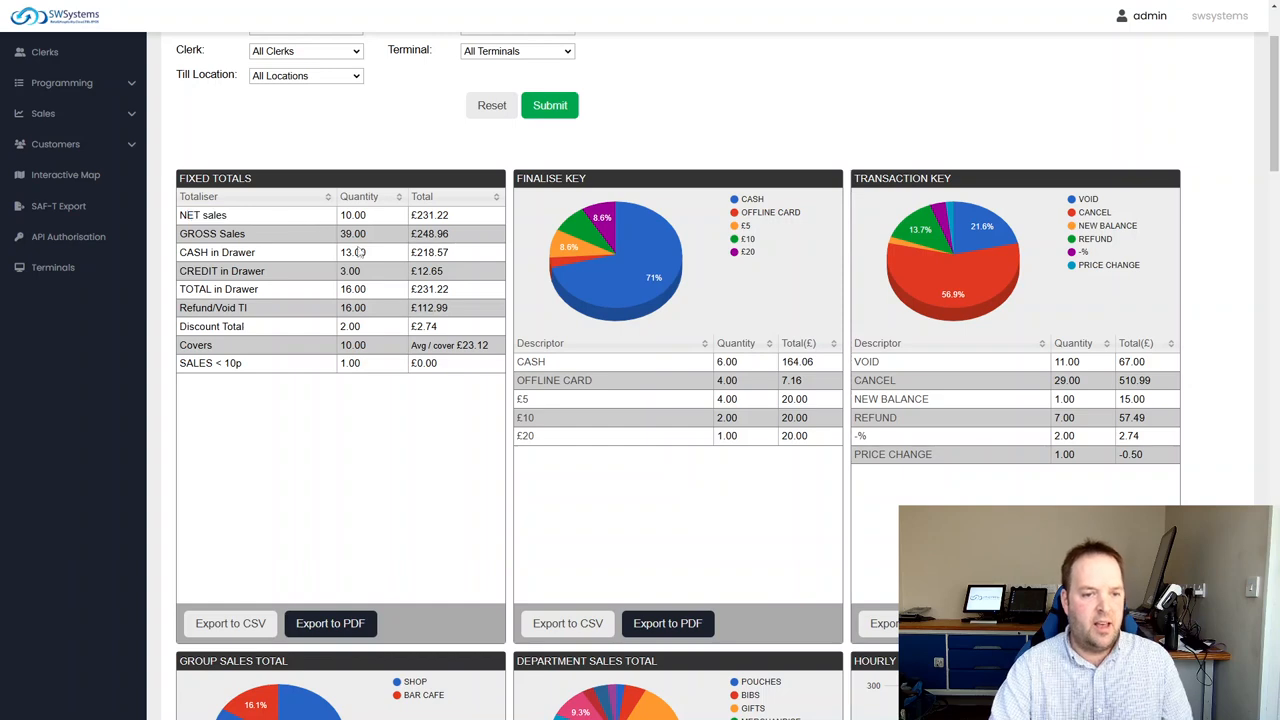
{"action": "double_click", "coordinate": [353, 215]}
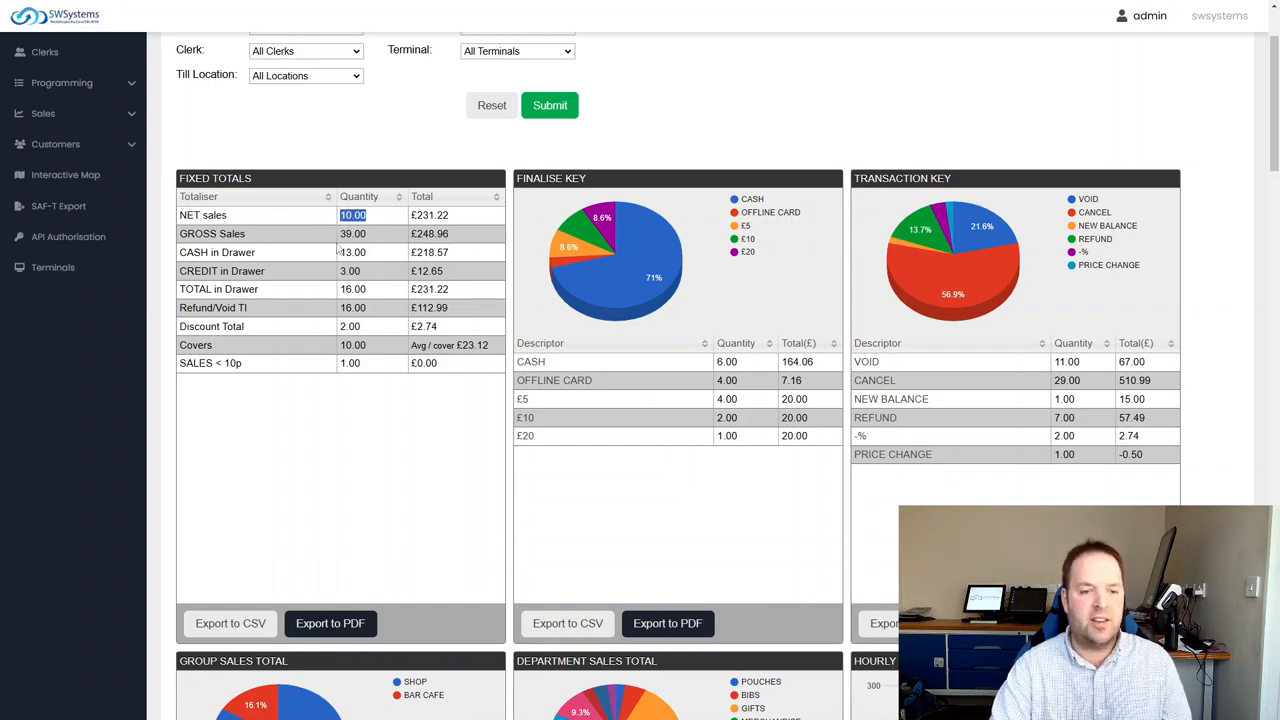
{"action": "left_click_drag", "start_coordinate": [368, 235], "coordinate": [340, 236]}
{"action": "left_click_drag", "start_coordinate": [452, 216], "coordinate": [400, 225]}
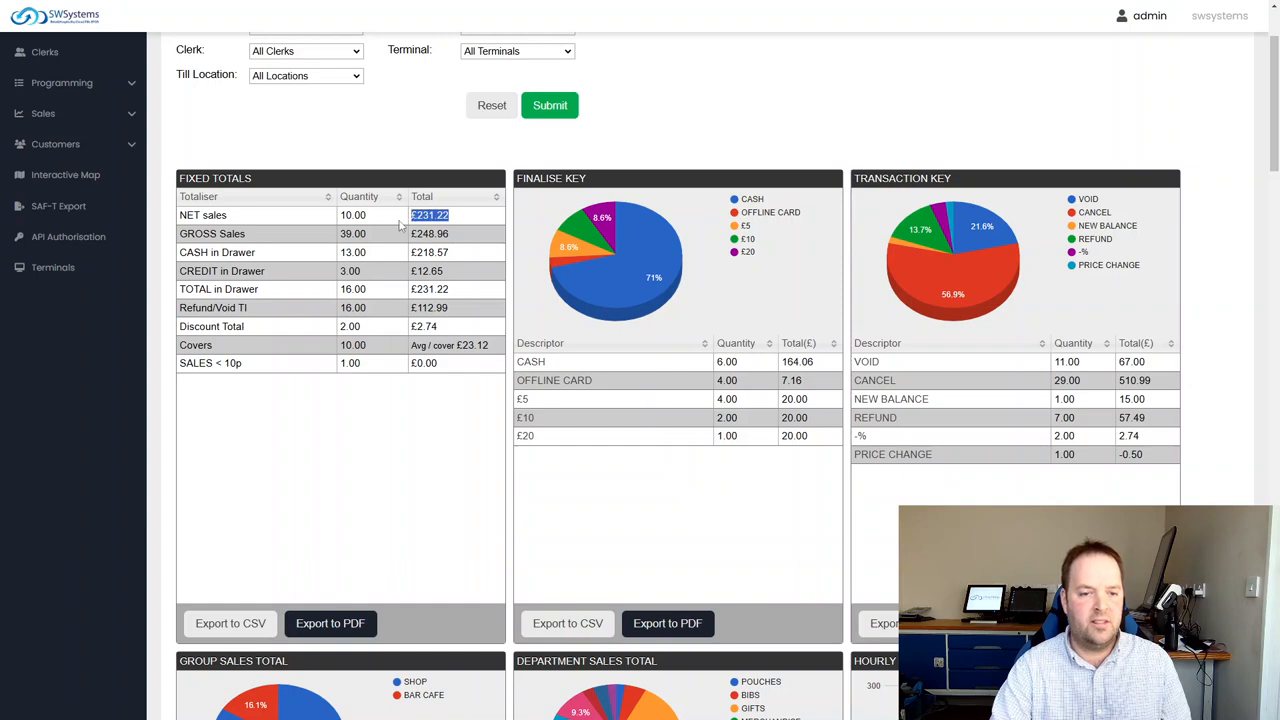
{"action": "left_click", "coordinate": [233, 270]}
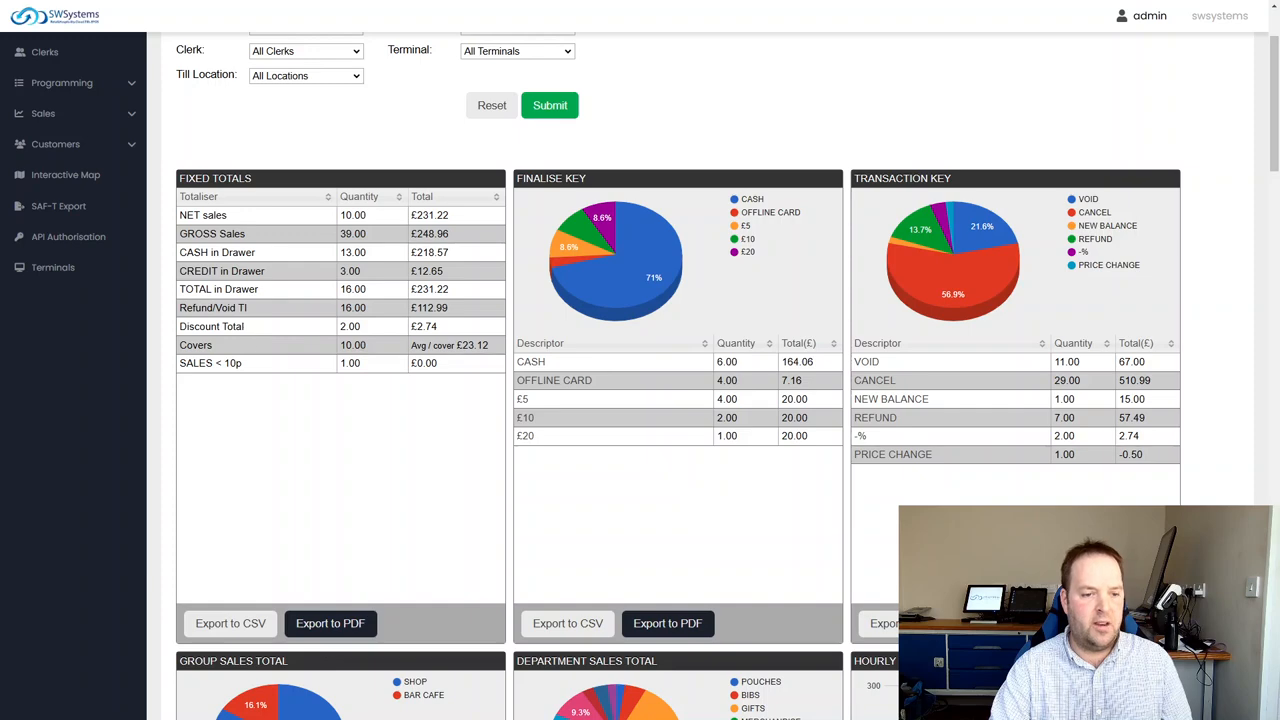
Inspect the Finalise Key and Transaction Key charts, including the CASH and CANCEL slices
{"action": "scroll", "coordinate": [468, 358], "scroll_direction": "down", "scroll_amount": 1}
{"action": "scroll", "coordinate": [561, 395], "scroll_direction": "up", "scroll_amount": 2}
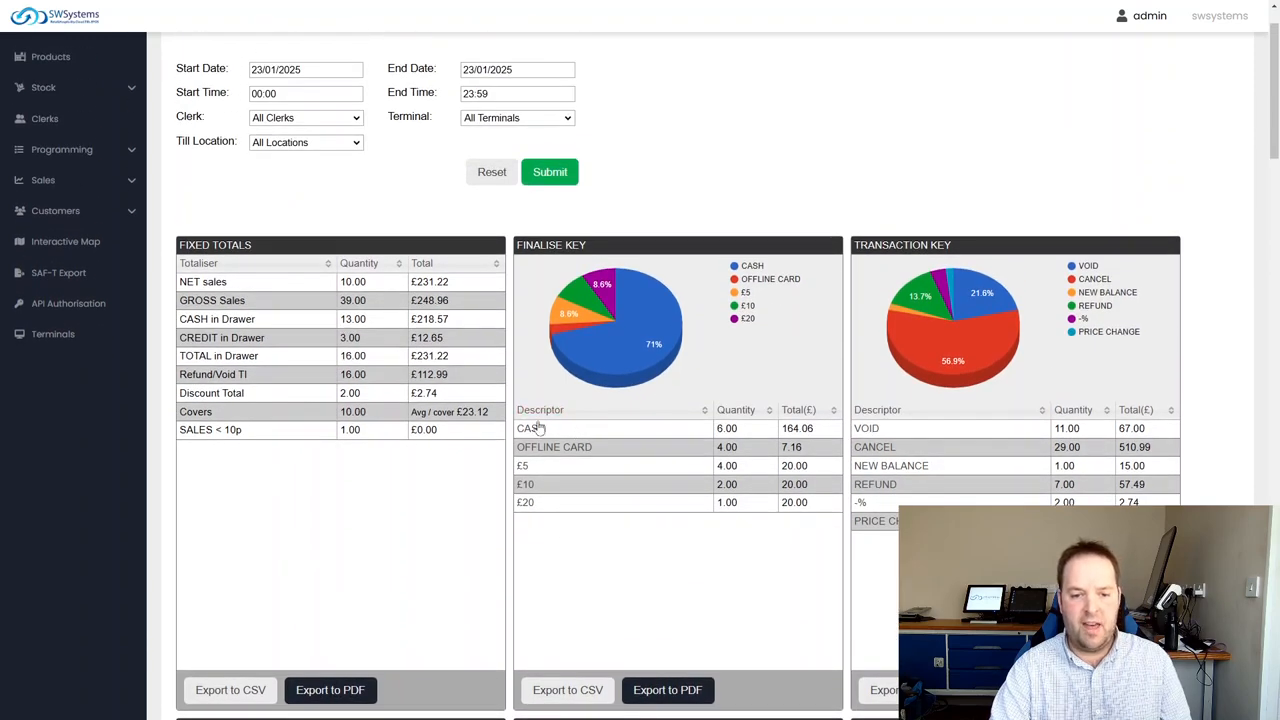
{"action": "mouse_move", "coordinate": [645, 343]}
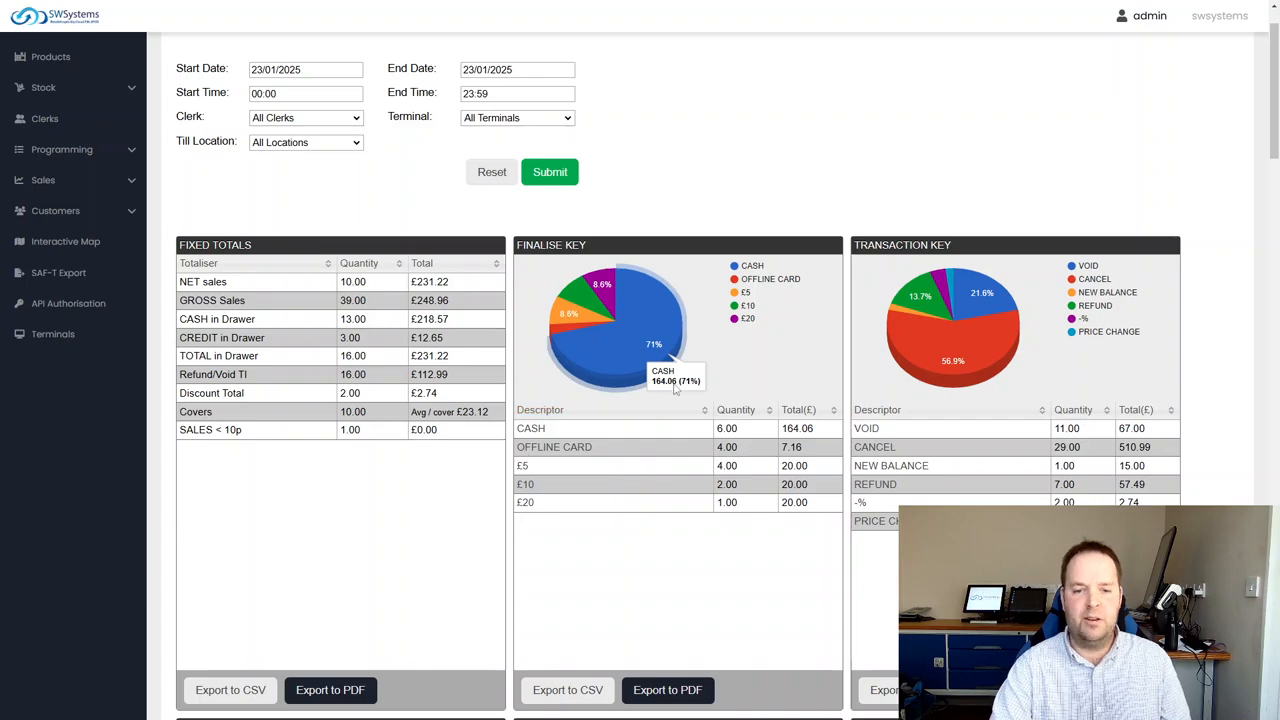
{"action": "scroll", "coordinate": [766, 362], "scroll_direction": "down", "scroll_amount": 1}
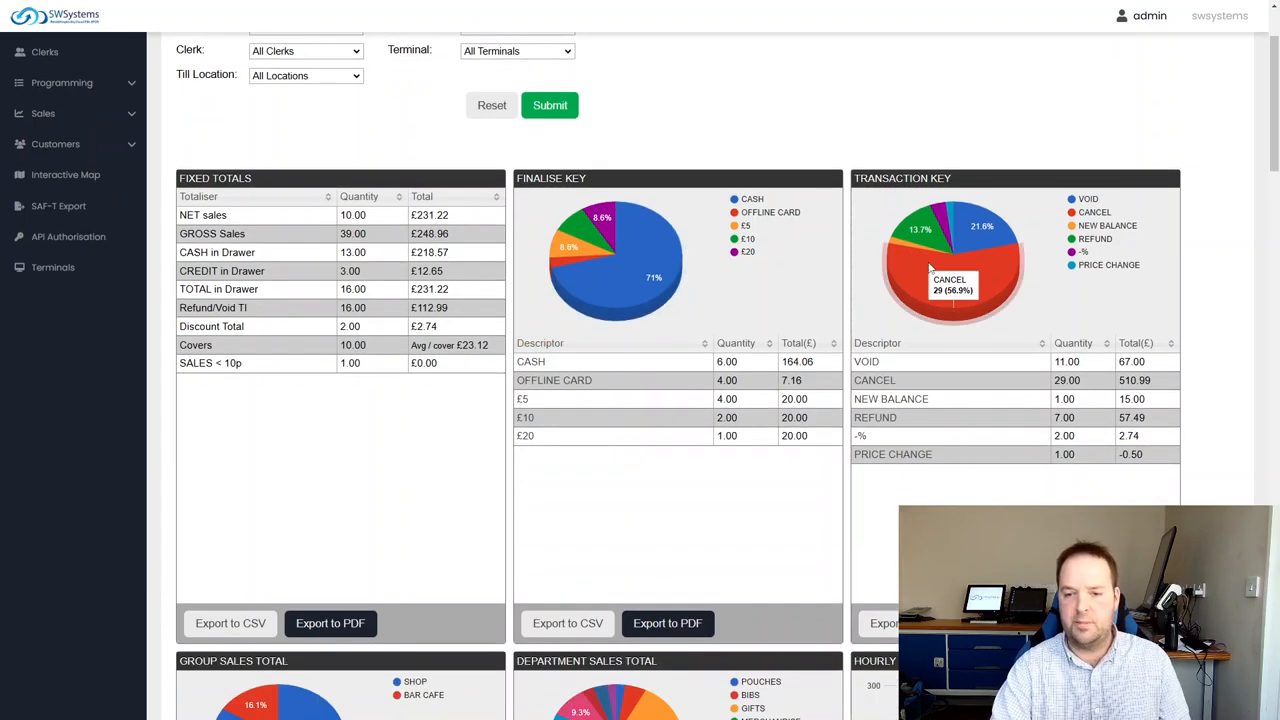
{"action": "scroll", "coordinate": [769, 300], "scroll_direction": "down", "scroll_amount": 2}
{"action": "scroll", "coordinate": [769, 300], "scroll_direction": "up", "scroll_amount": 2}
{"action": "mouse_move", "coordinate": [903, 288]}
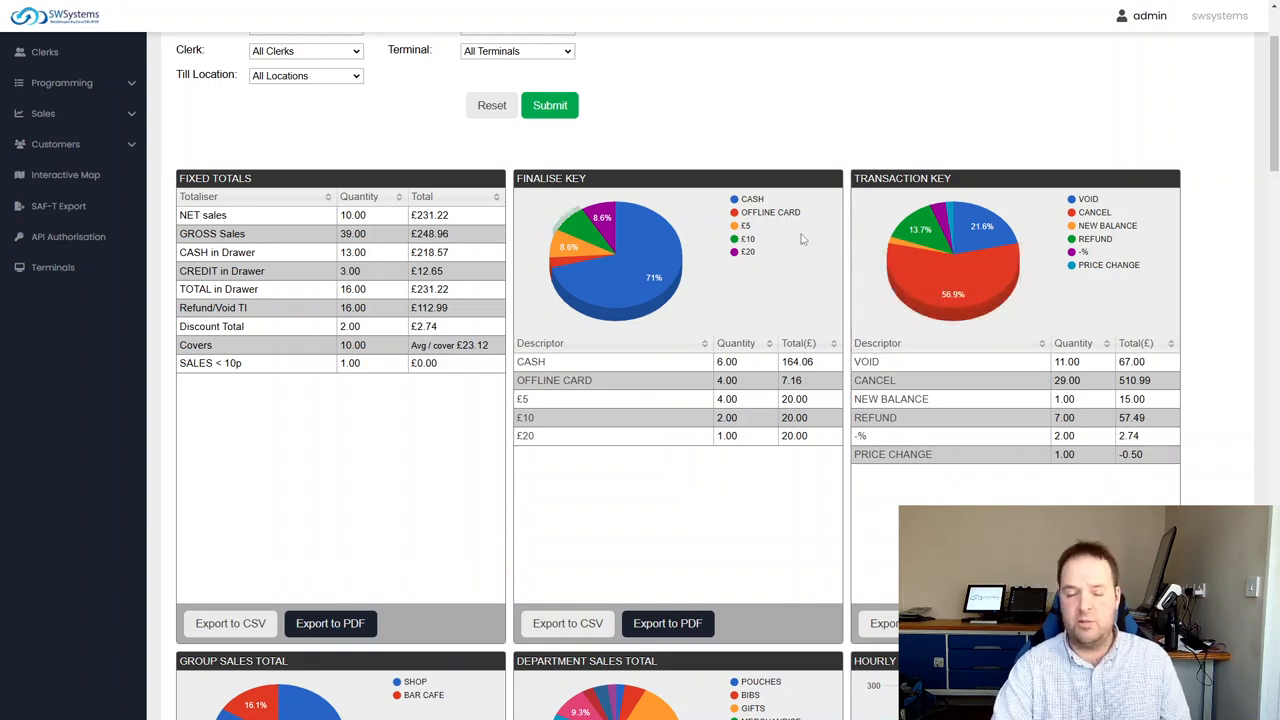
{"action": "mouse_move", "coordinate": [960, 288]}
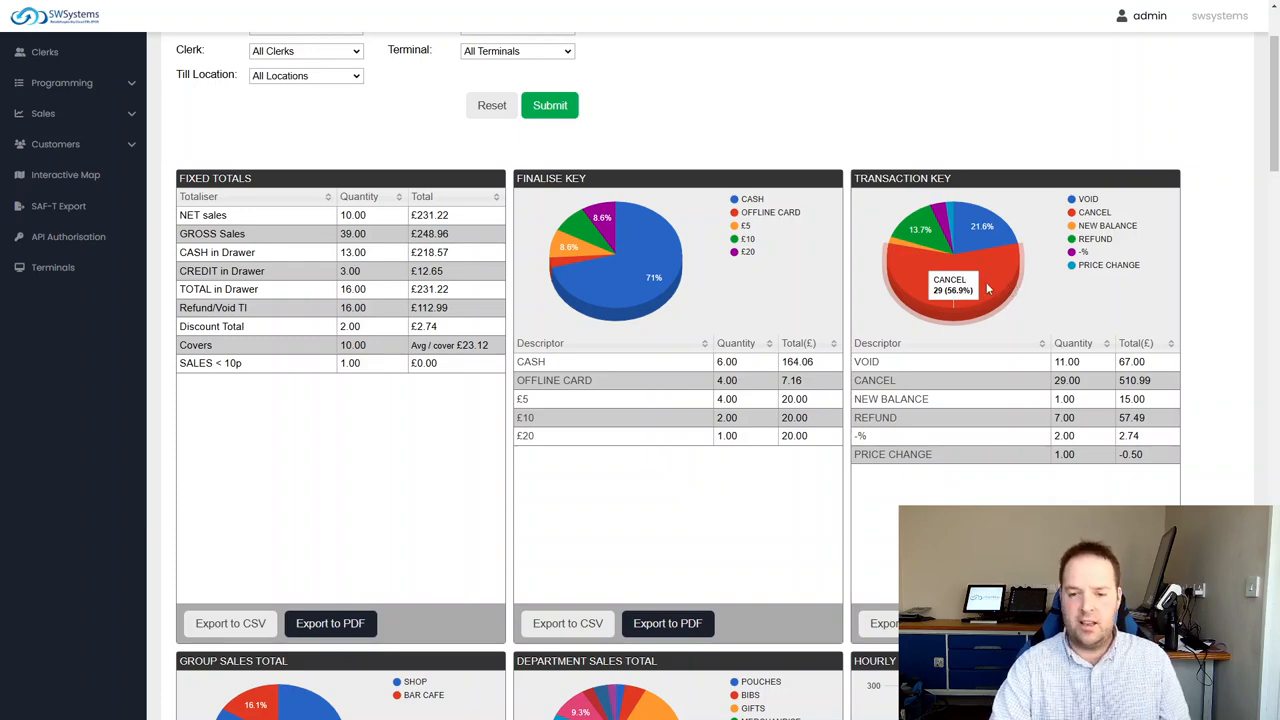
Review the Group Sales, Department Sales, Hourly Breakdown, Clerks Breakdown and PLU Sales reports on the dashboard
{"action": "scroll", "coordinate": [806, 434], "scroll_direction": "down", "scroll_amount": 4}
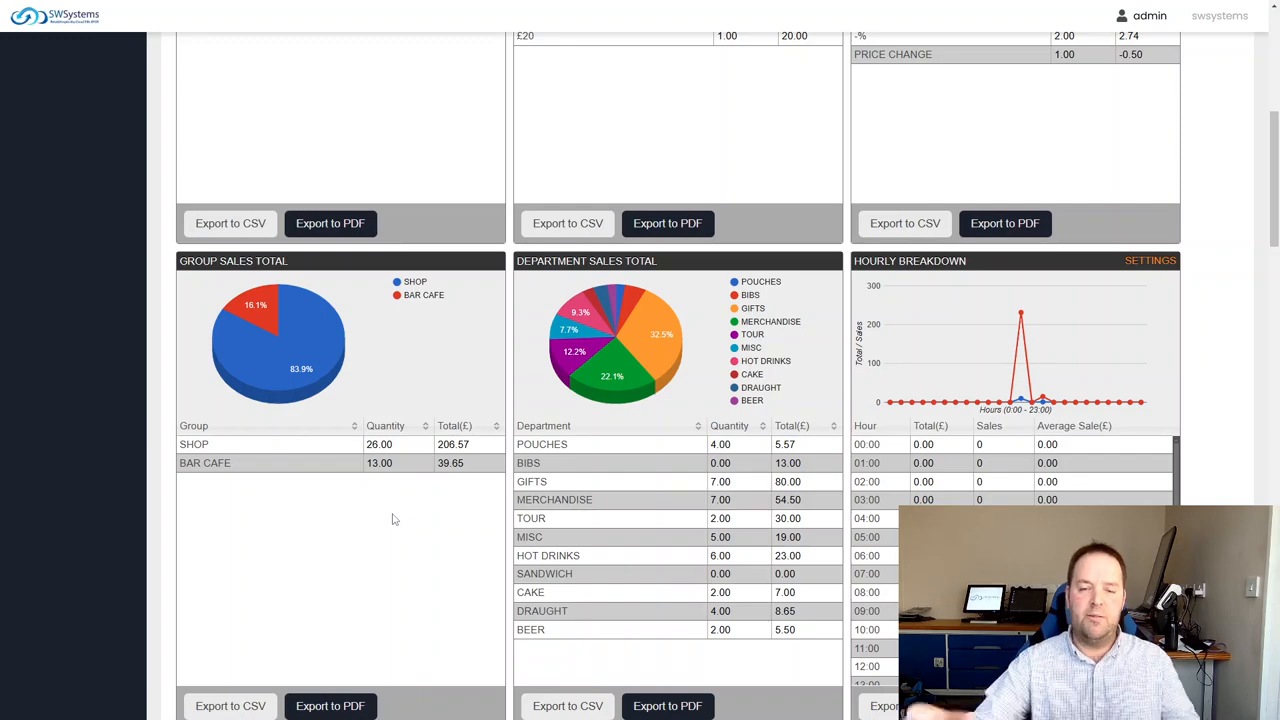
{"action": "scroll", "coordinate": [606, 523], "scroll_direction": "down", "scroll_amount": 1}
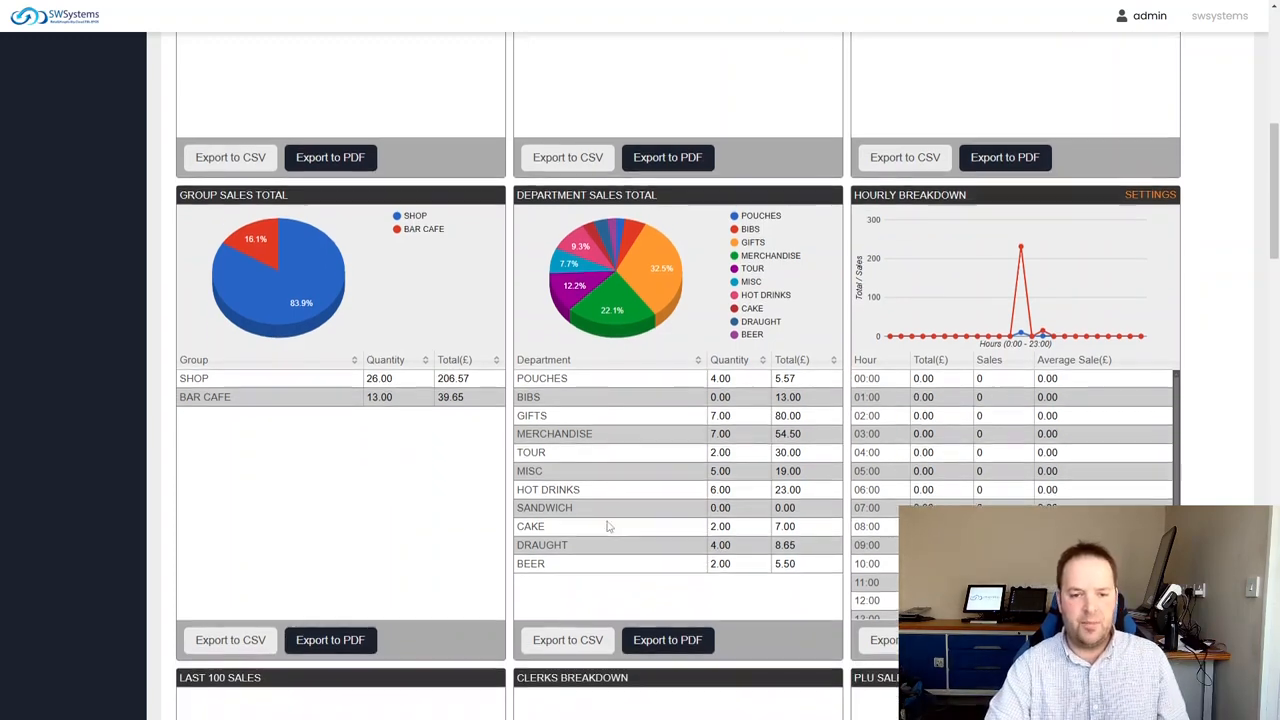
{"action": "scroll", "coordinate": [603, 421], "scroll_direction": "down", "scroll_amount": 2}
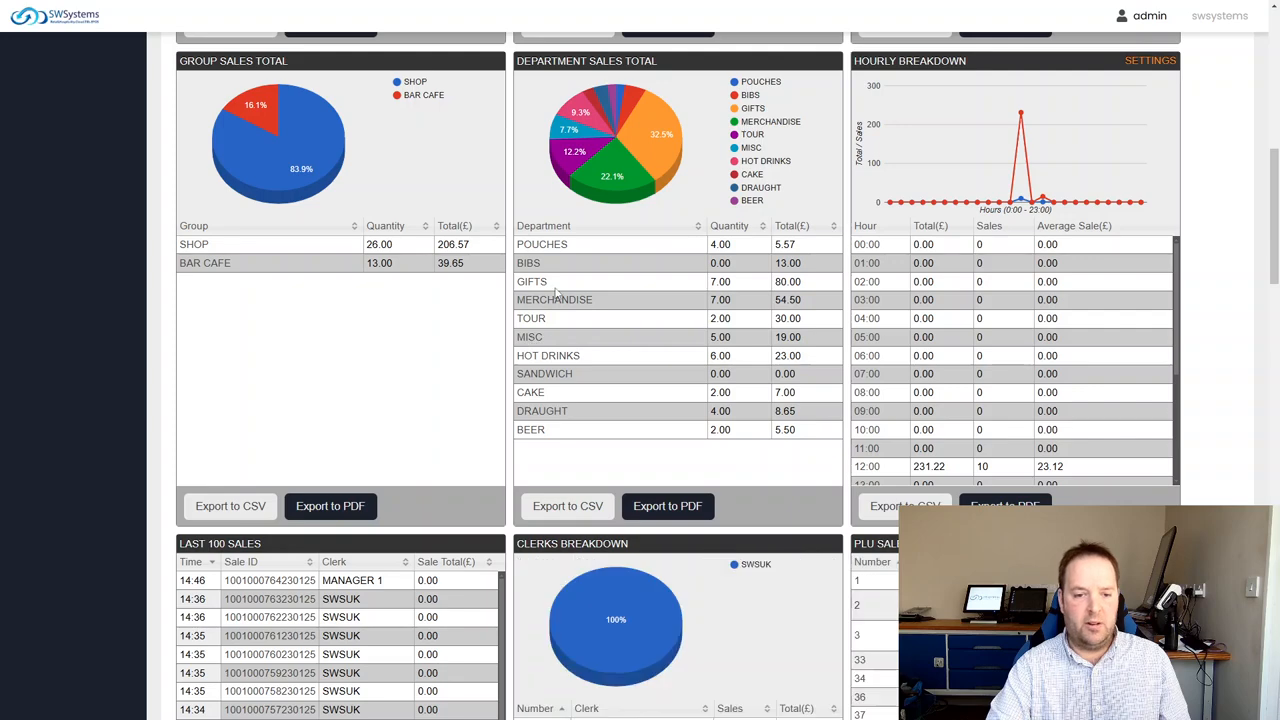
{"action": "scroll", "coordinate": [622, 389], "scroll_direction": "up", "scroll_amount": 2}
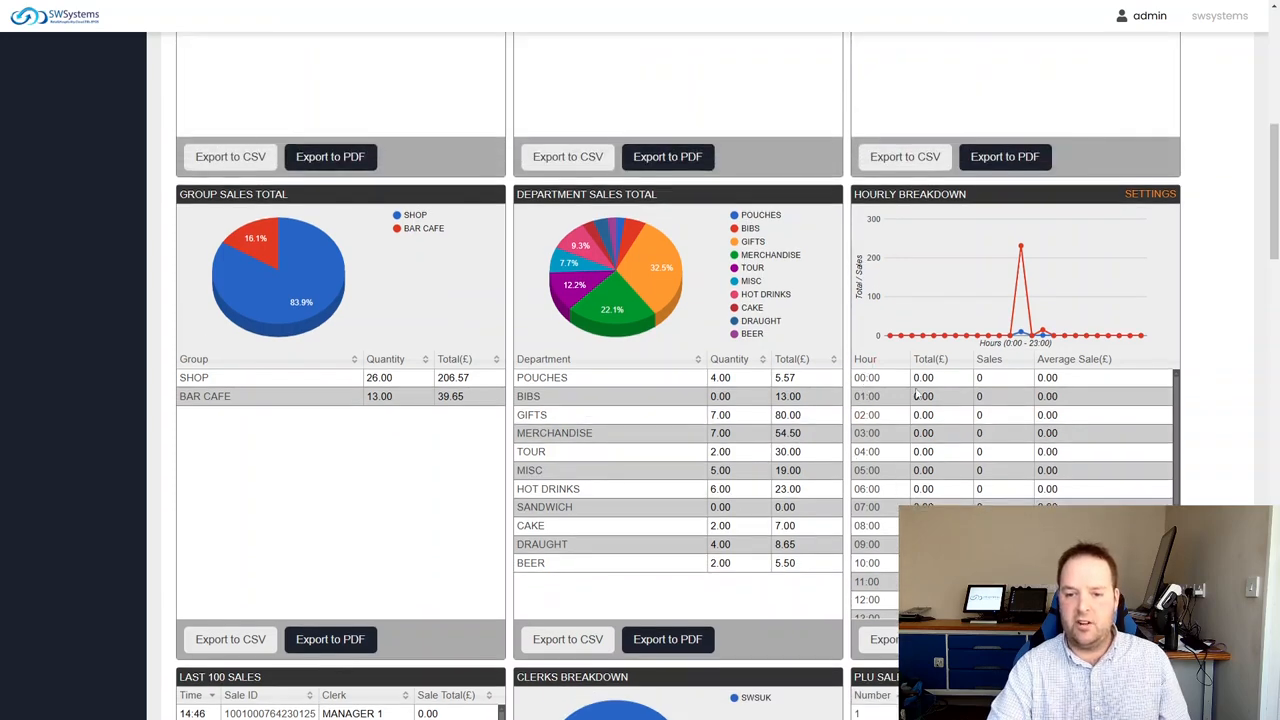
{"action": "scroll", "coordinate": [565, 500], "scroll_direction": "down", "scroll_amount": 7}
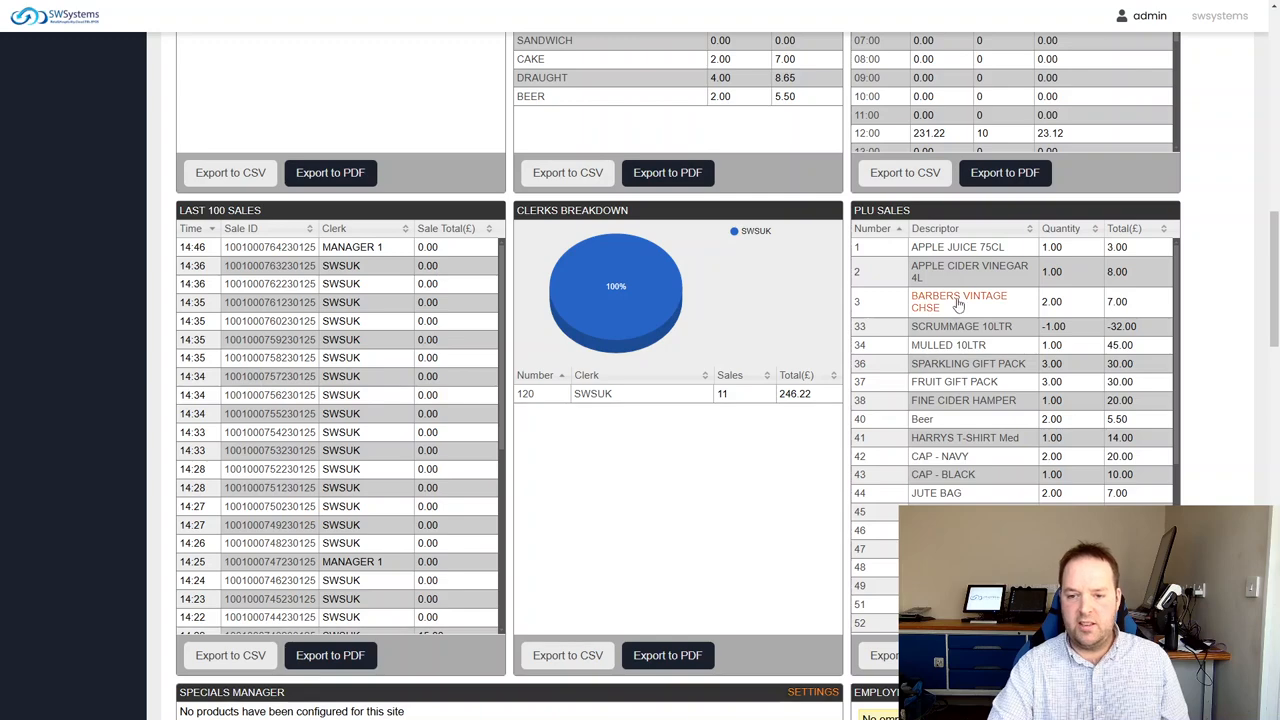
{"action": "scroll", "coordinate": [963, 342], "scroll_direction": "down", "scroll_amount": 1}
{"action": "scroll", "coordinate": [963, 342], "scroll_direction": "up", "scroll_amount": 1}
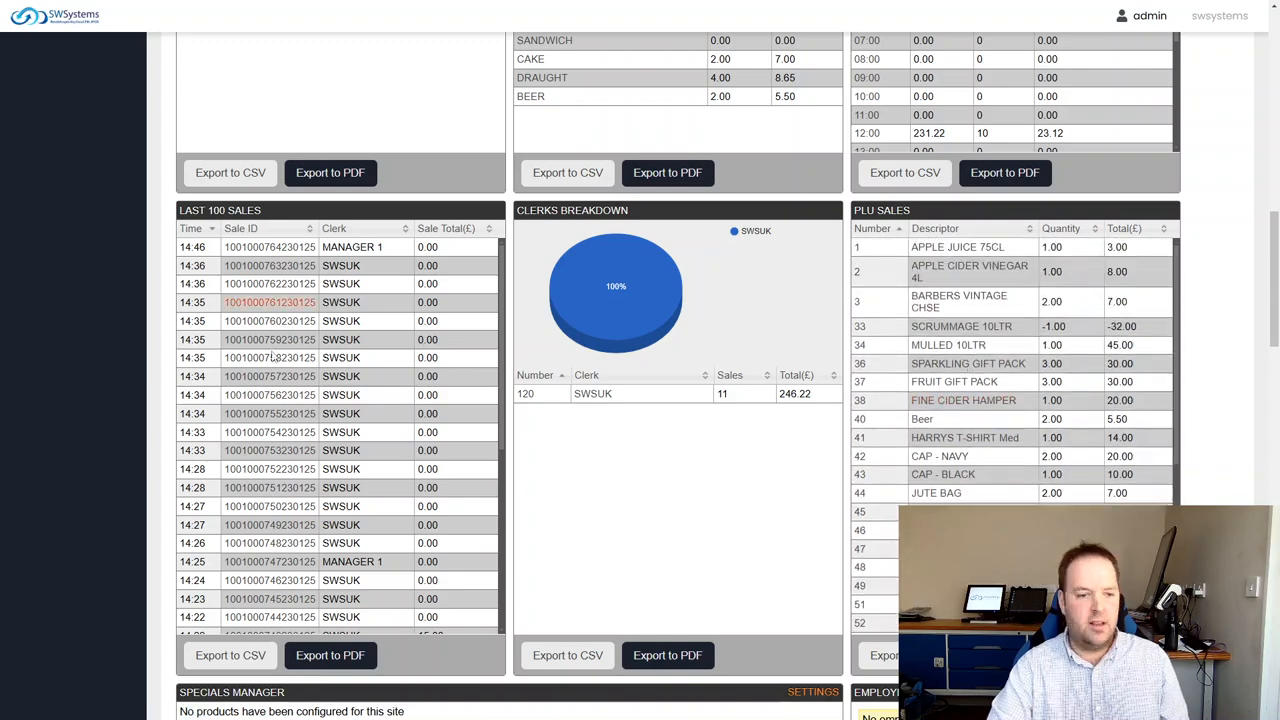
Open the details of a 14:36 sale and a 14:35 sale from the Last 100 Sales list, closing each one
{"action": "left_click", "coordinate": [303, 287]}
{"action": "left_click", "coordinate": [798, 274]}
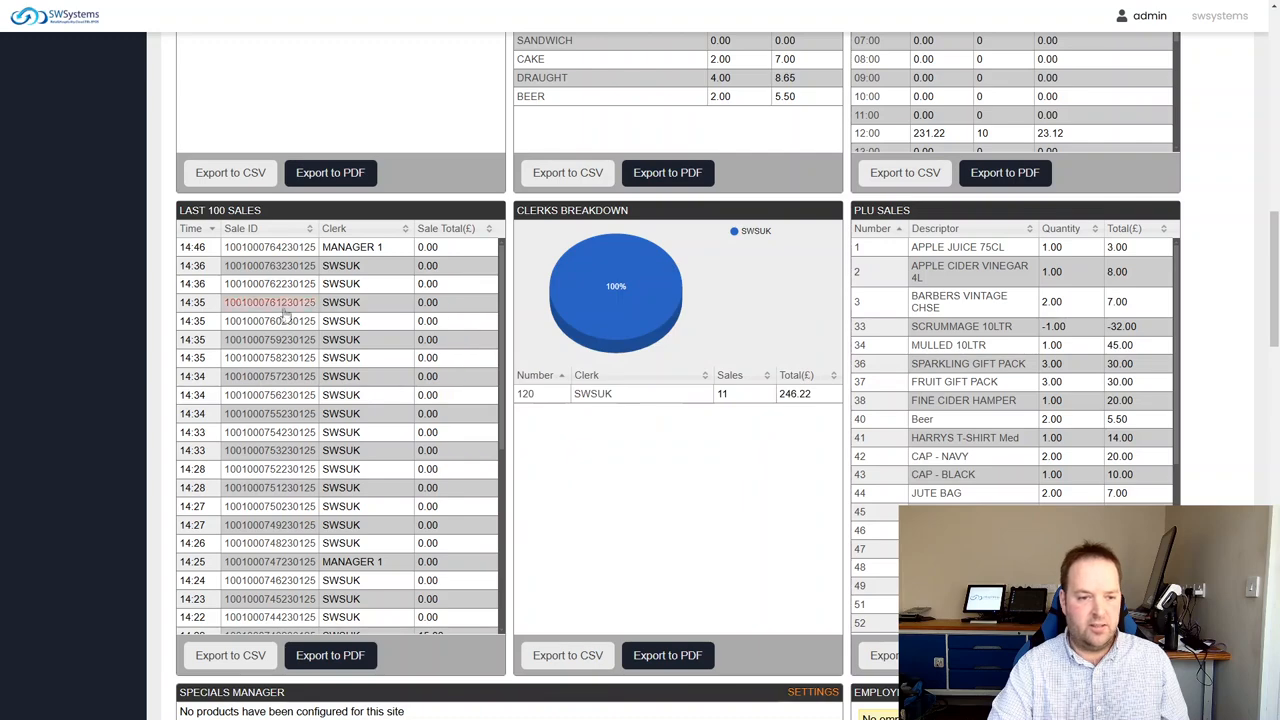
{"action": "left_click", "coordinate": [289, 305]}
{"action": "left_click", "coordinate": [798, 274]}
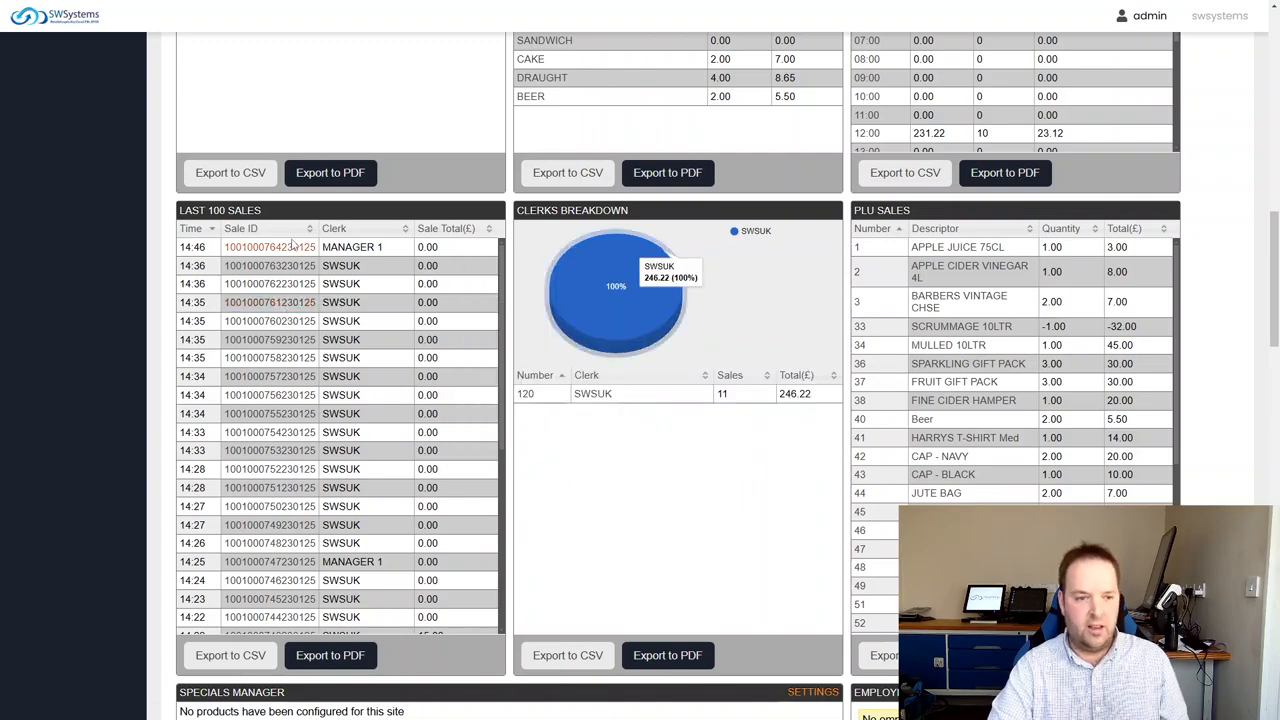
Glance over the remaining dashboard panels and open the report viewing page in the Reports section
{"action": "scroll", "coordinate": [372, 315], "scroll_direction": "down", "scroll_amount": 8}
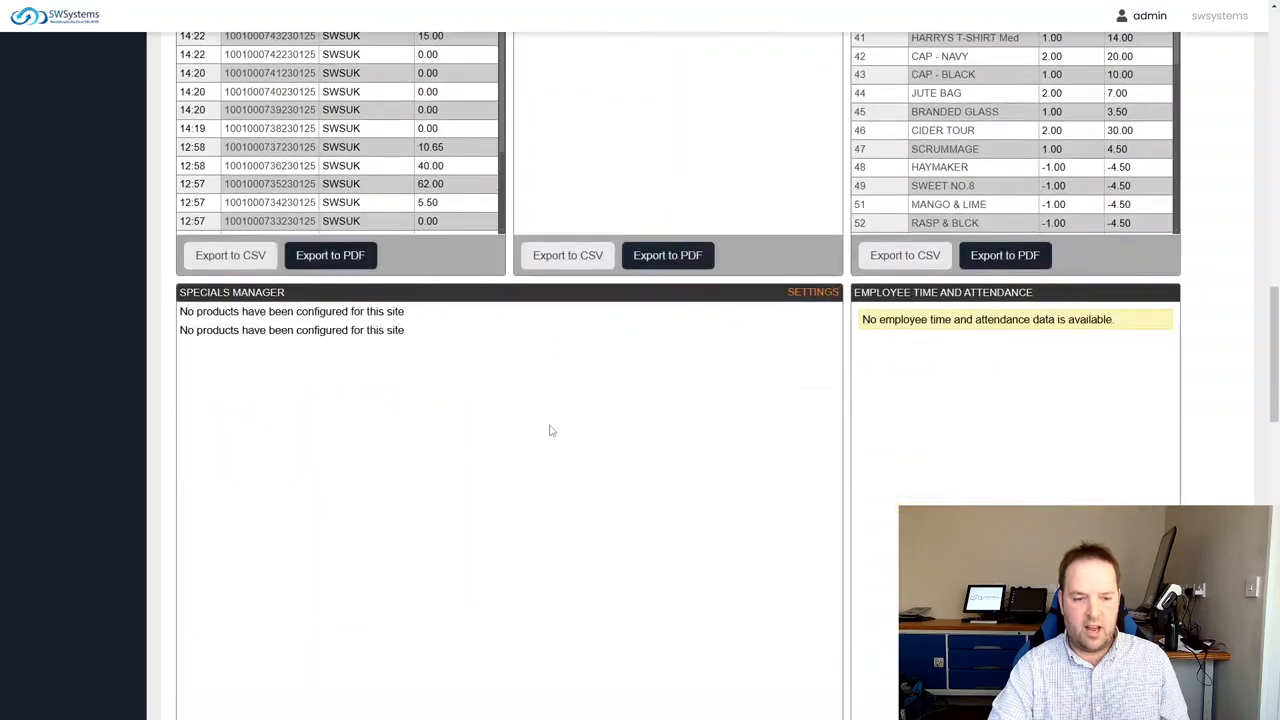
{"action": "scroll", "coordinate": [549, 429], "scroll_direction": "up", "scroll_amount": 6}
{"action": "scroll", "coordinate": [363, 392], "scroll_direction": "up", "scroll_amount": 15}
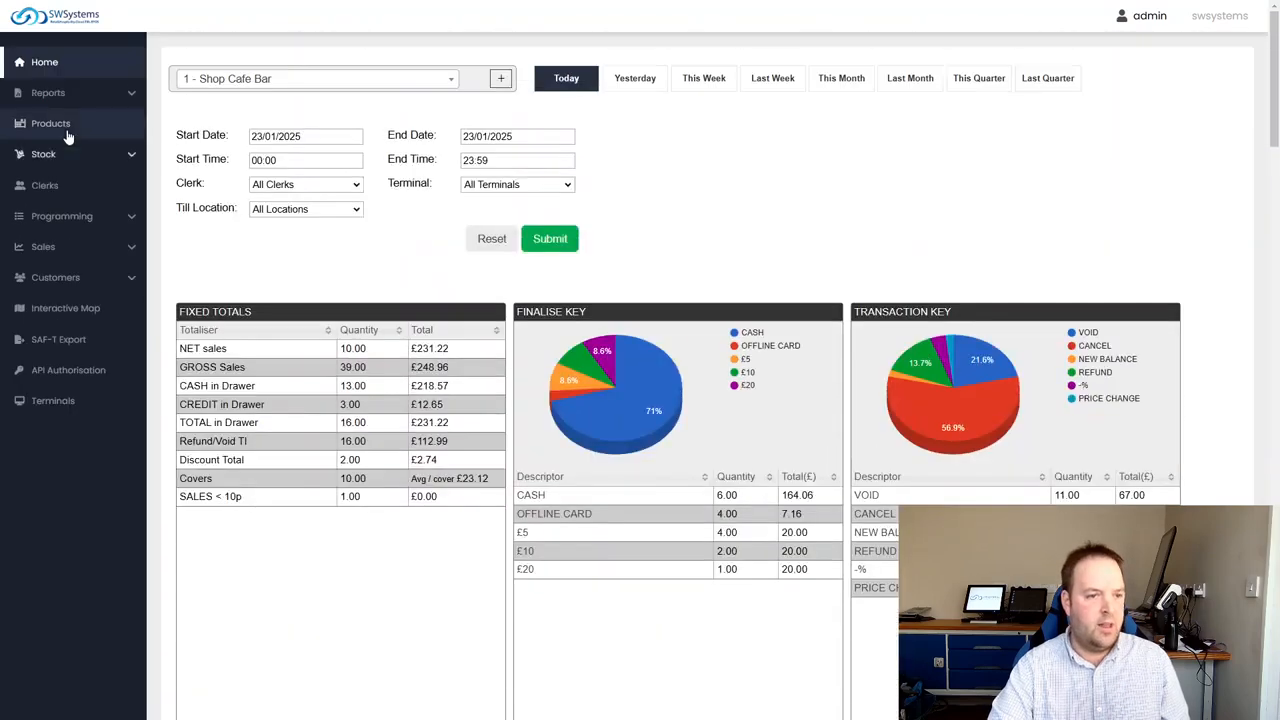
{"action": "left_click", "coordinate": [58, 95]}
{"action": "left_click", "coordinate": [57, 94]}
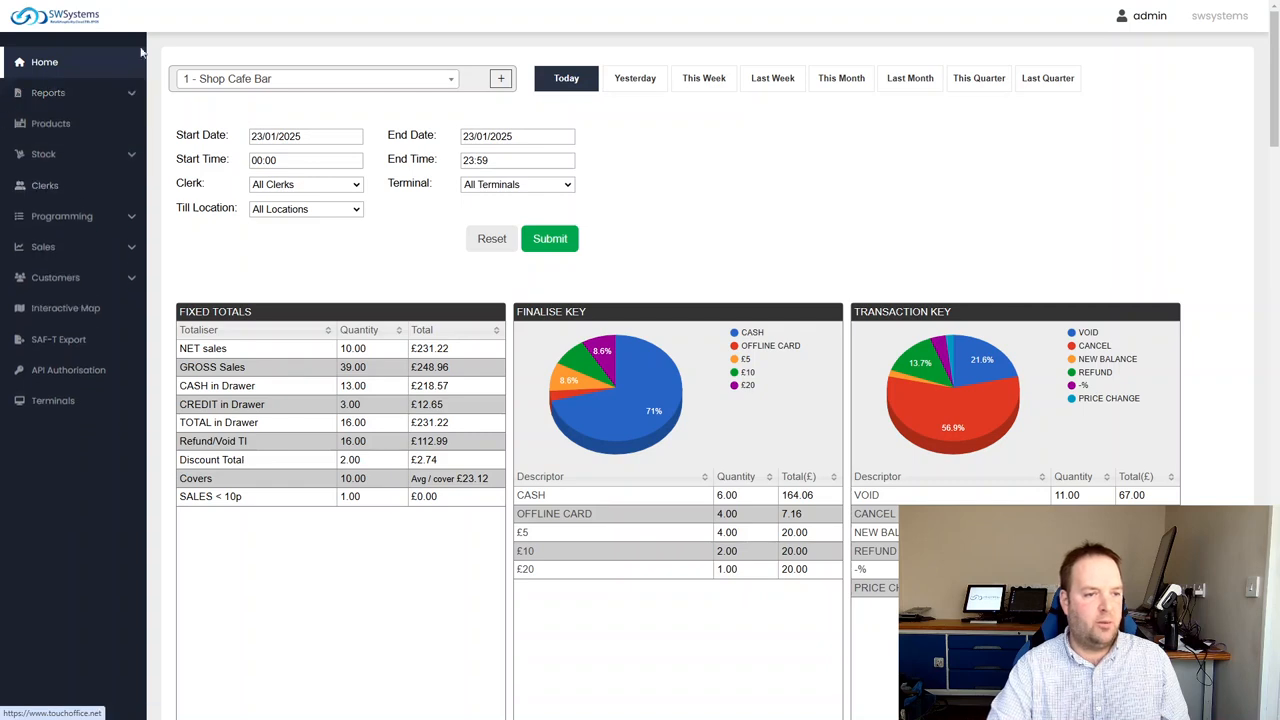
{"action": "left_click", "coordinate": [80, 94]}
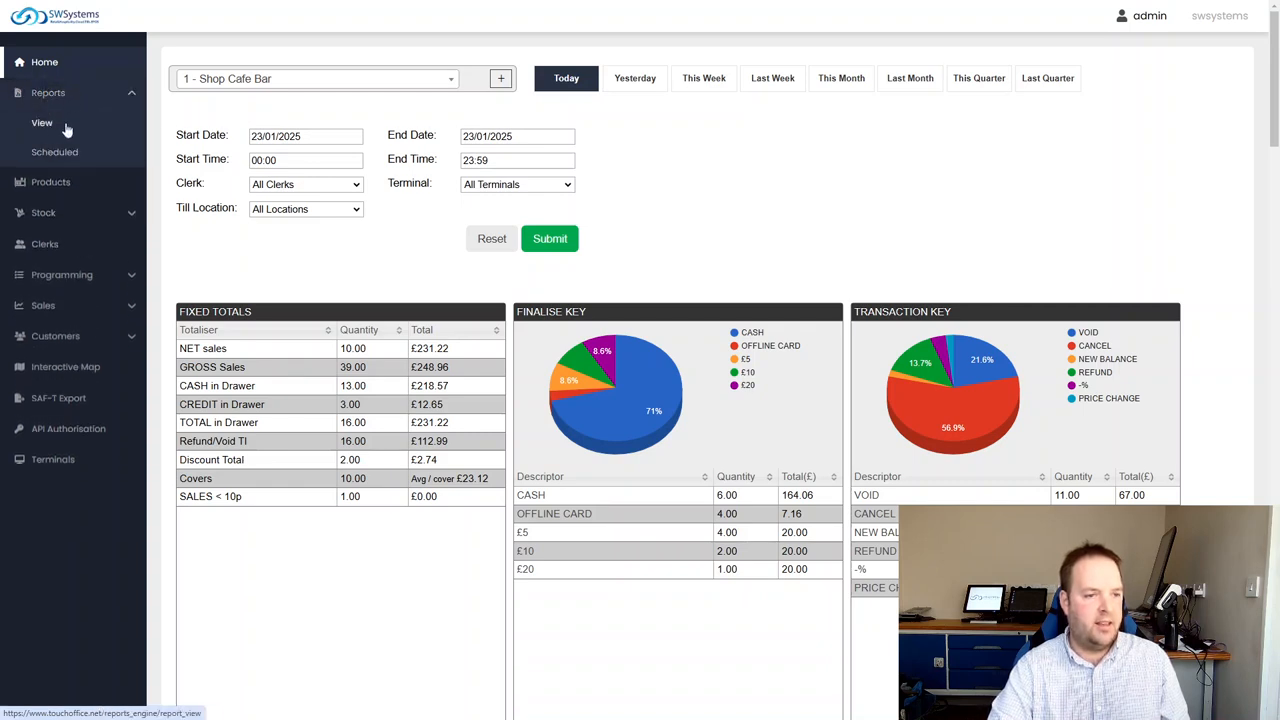
{"action": "left_click", "coordinate": [43, 131]}
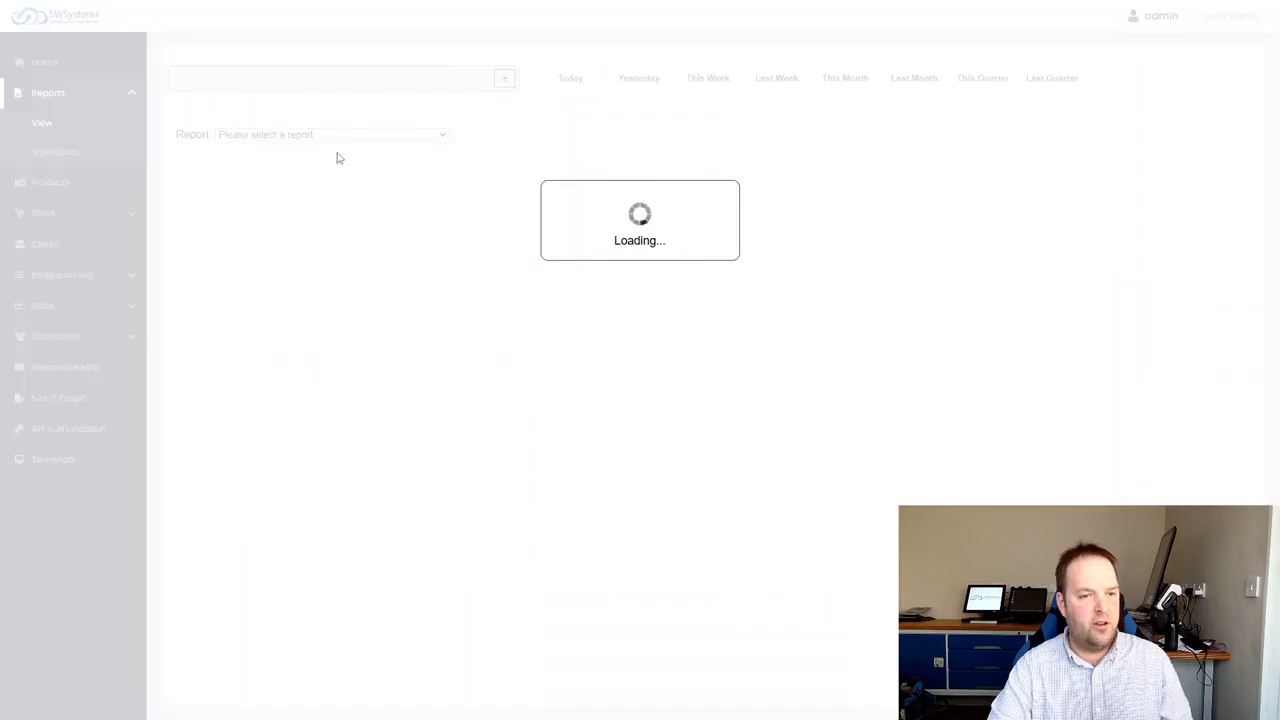
Browse the list of available reports, examining the PLU sales, price list and product reports
{"action": "left_click", "coordinate": [314, 145]}
{"action": "scroll", "coordinate": [357, 297], "scroll_direction": "down", "scroll_amount": 5}
{"action": "left_click_drag", "start_coordinate": [446, 228], "coordinate": [451, 455]}
{"action": "scroll", "coordinate": [329, 411], "scroll_direction": "down", "scroll_amount": 3}
{"action": "scroll", "coordinate": [337, 417], "scroll_direction": "up", "scroll_amount": 8}
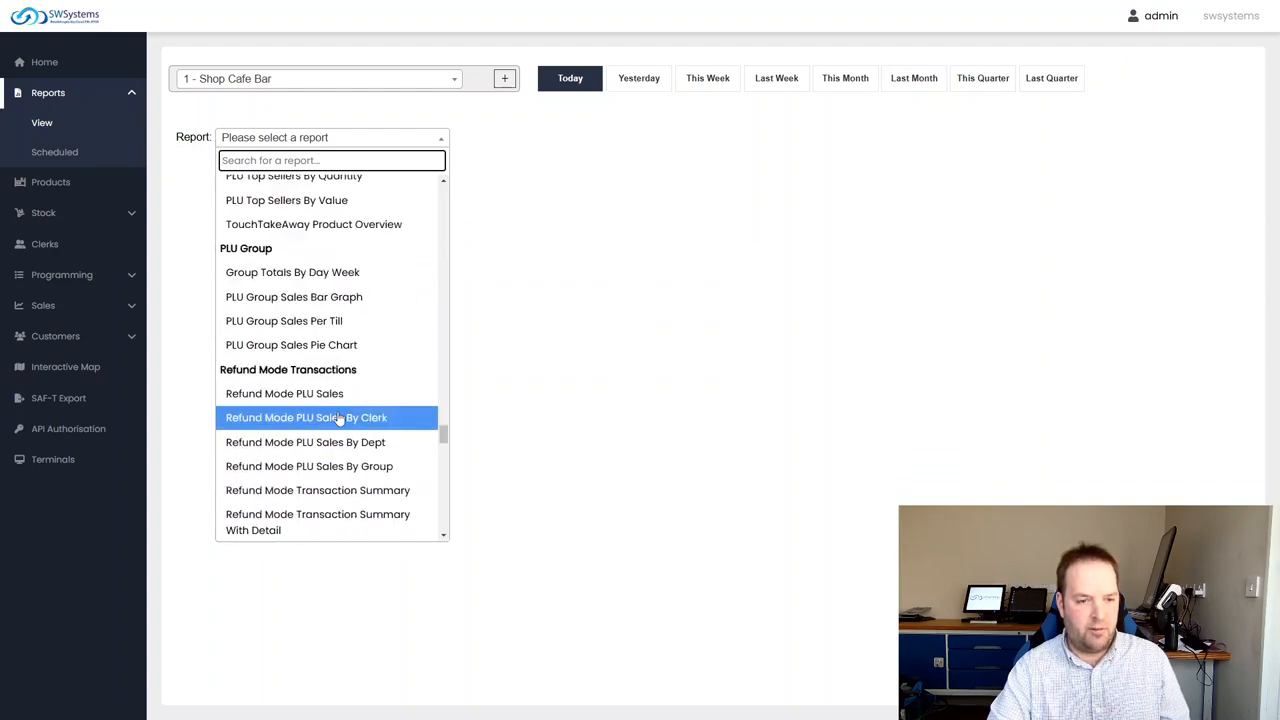
{"action": "scroll", "coordinate": [341, 425], "scroll_direction": "up", "scroll_amount": 3}
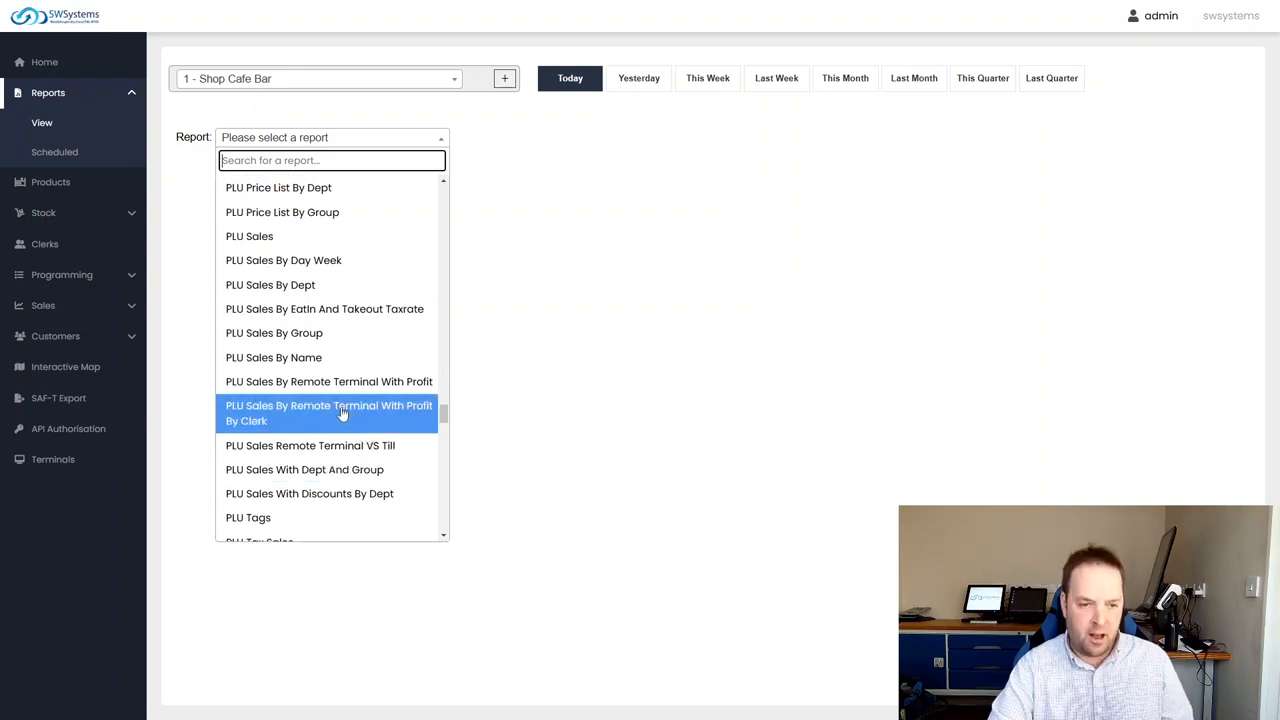
{"action": "scroll", "coordinate": [341, 413], "scroll_direction": "up", "scroll_amount": 3}
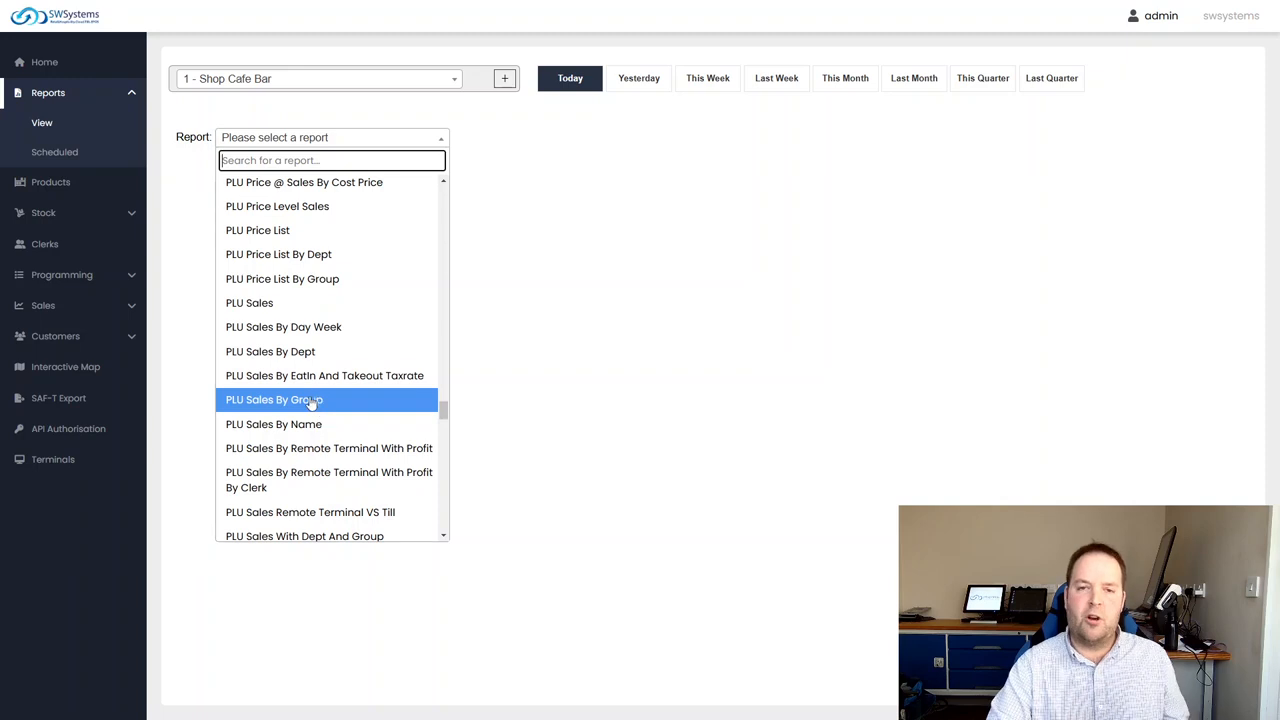
{"action": "scroll", "coordinate": [304, 401], "scroll_direction": "up", "scroll_amount": 6}
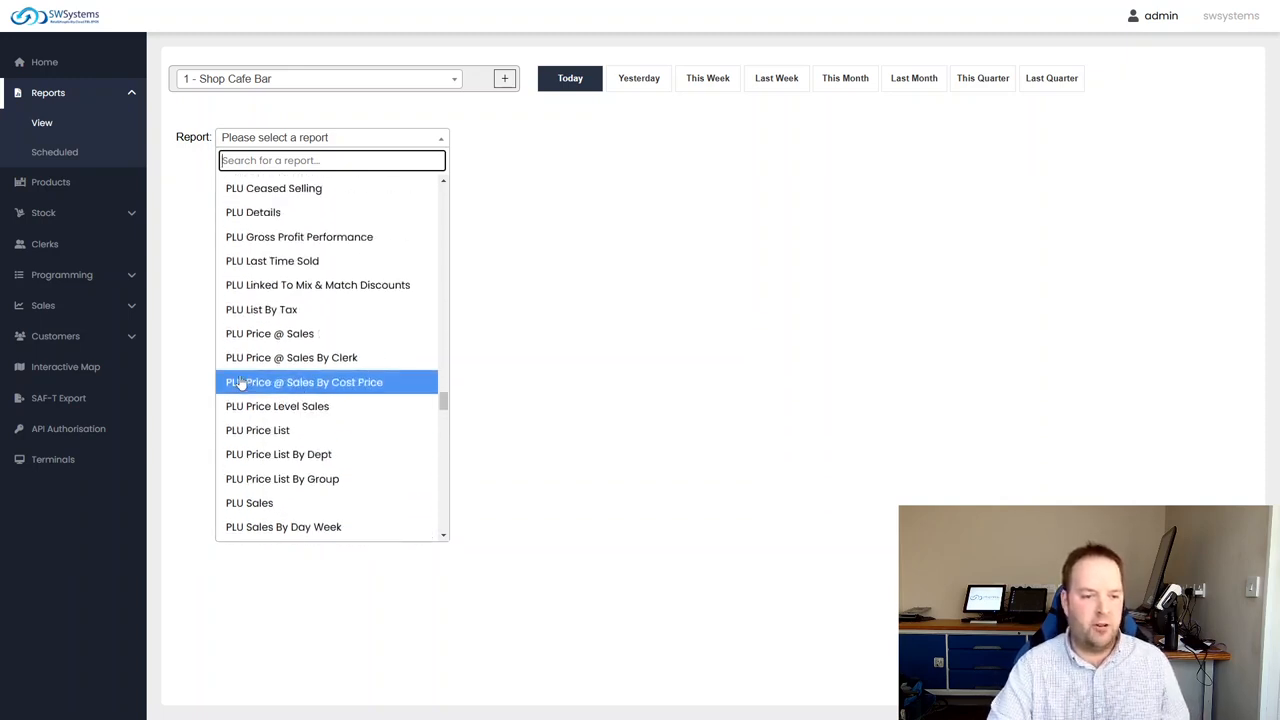
{"action": "scroll", "coordinate": [298, 403], "scroll_direction": "up", "scroll_amount": 3}
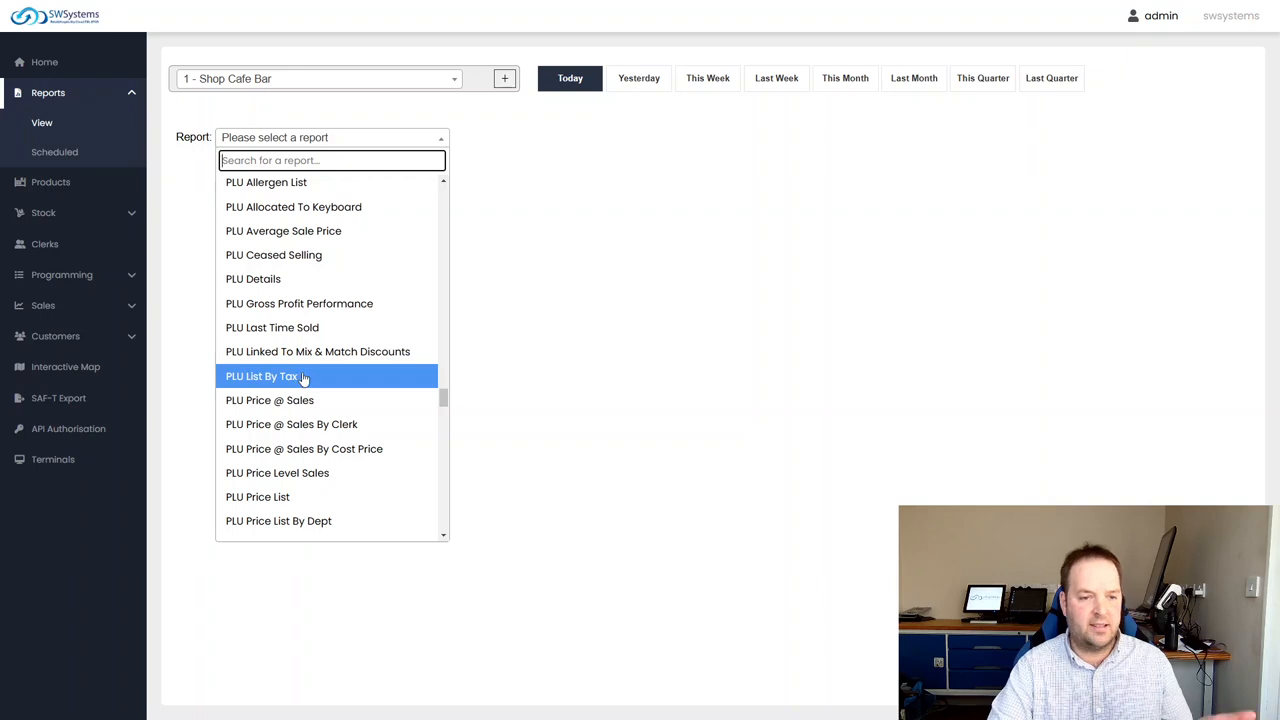
{"action": "scroll", "coordinate": [330, 330], "scroll_direction": "up", "scroll_amount": 3}
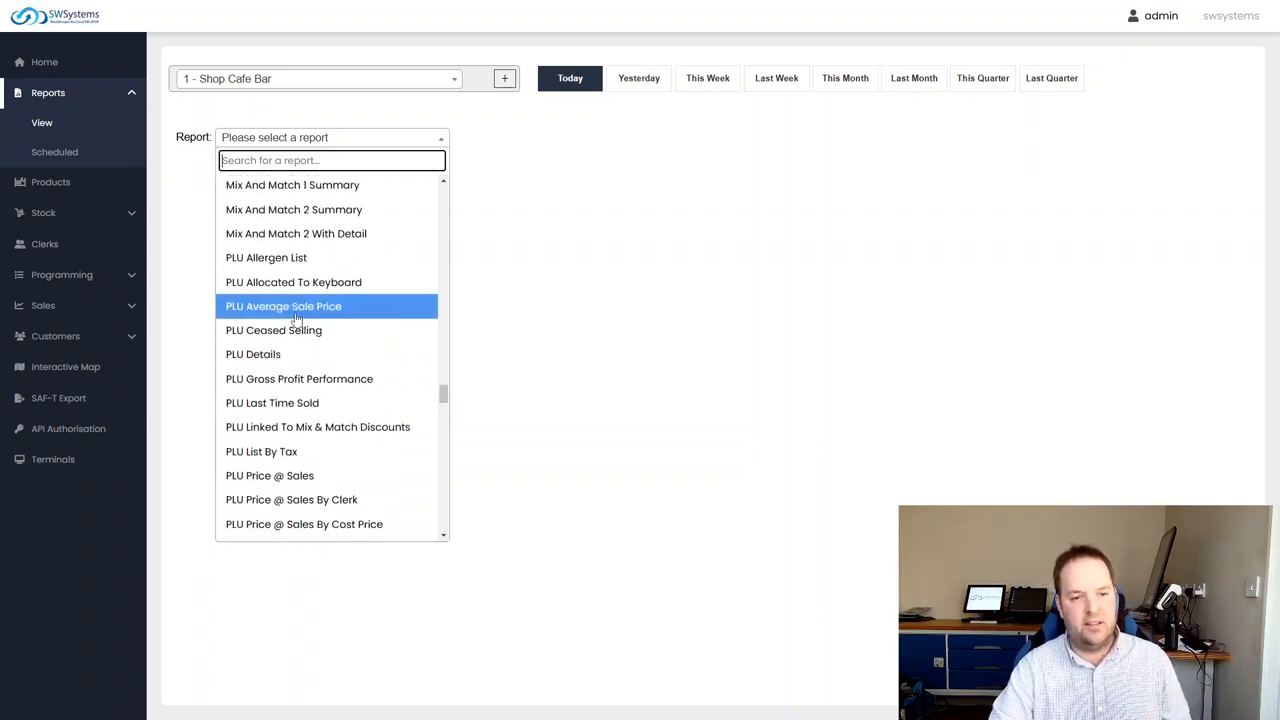
{"action": "scroll", "coordinate": [298, 318], "scroll_direction": "up", "scroll_amount": 5}
{"action": "scroll", "coordinate": [332, 330], "scroll_direction": "down", "scroll_amount": 5}
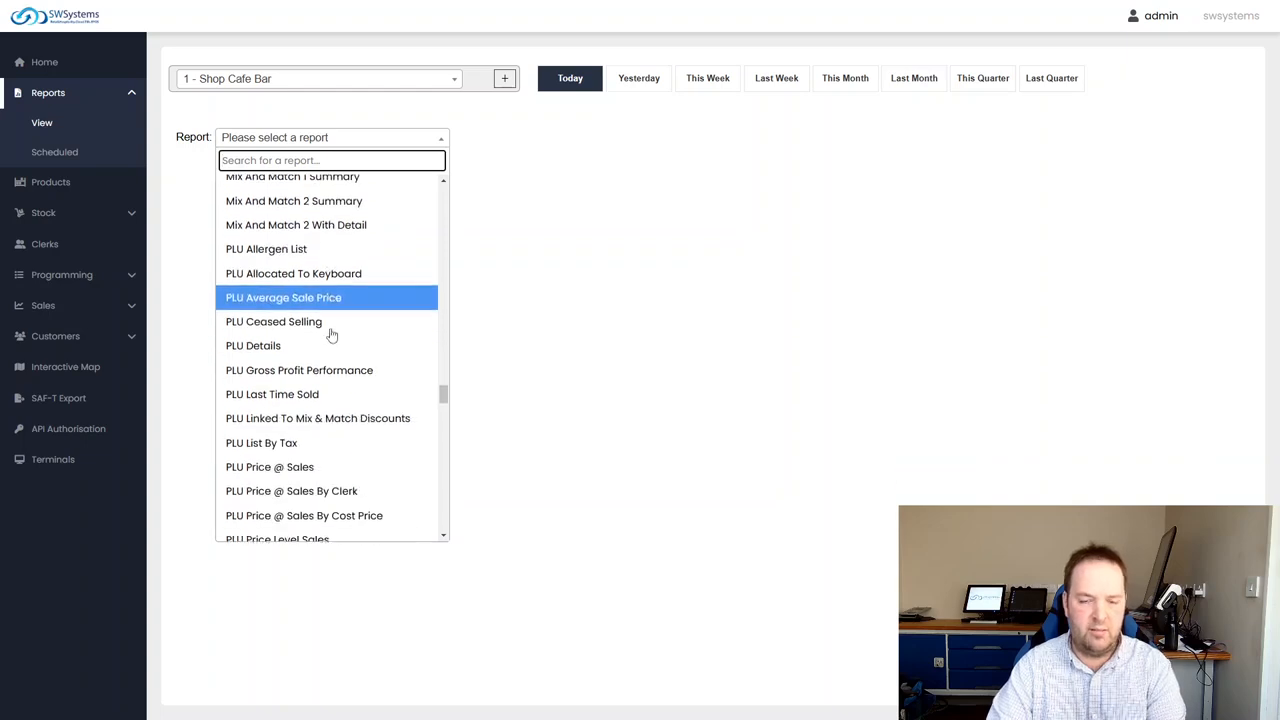
Examine the Stock Control reports in the report list, including stock valuation, stock movement, transfers and wastage
{"action": "left_click_drag", "start_coordinate": [443, 394], "coordinate": [445, 437]}
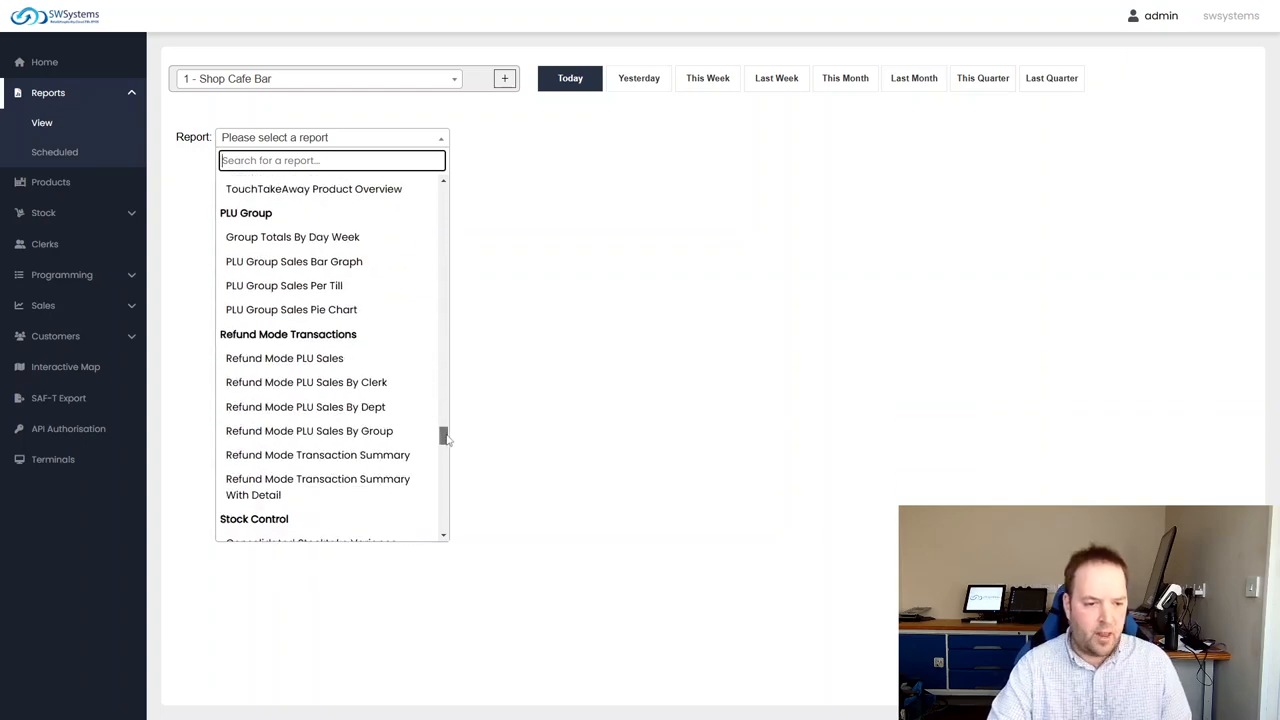
{"action": "scroll", "coordinate": [445, 437], "scroll_direction": "down", "scroll_amount": 5}
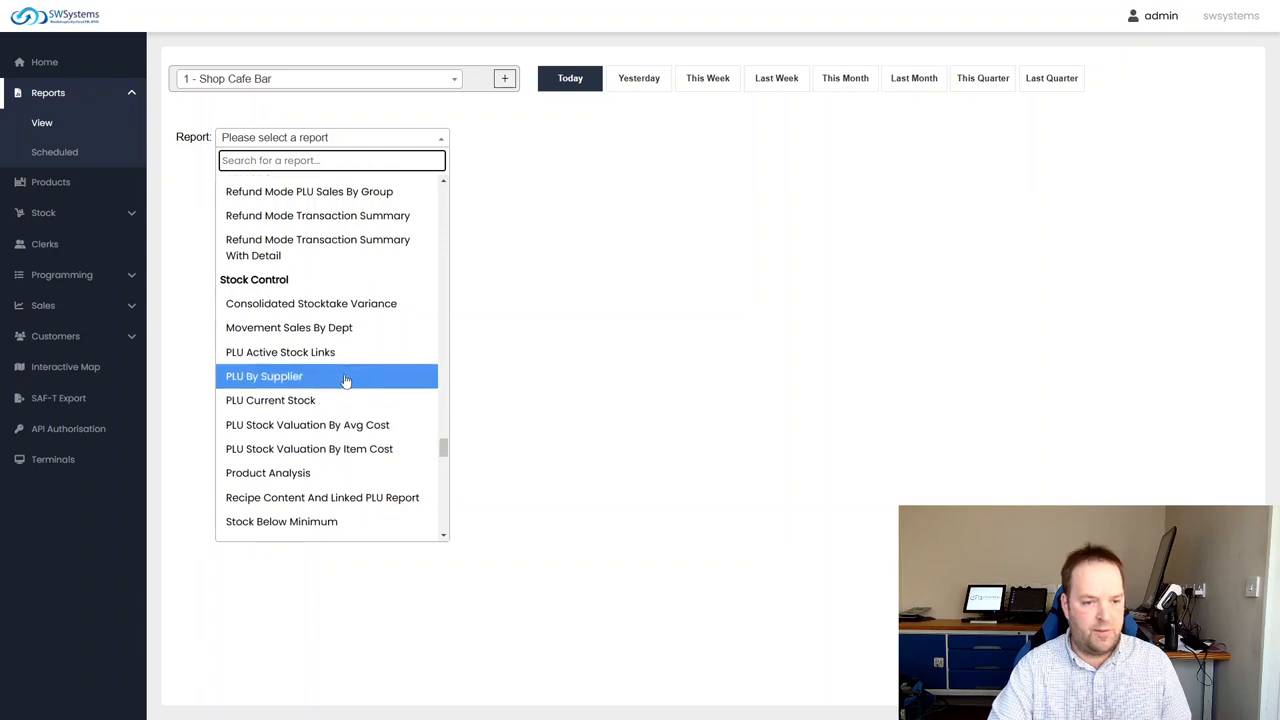
{"action": "scroll", "coordinate": [305, 390], "scroll_direction": "down", "scroll_amount": 7}
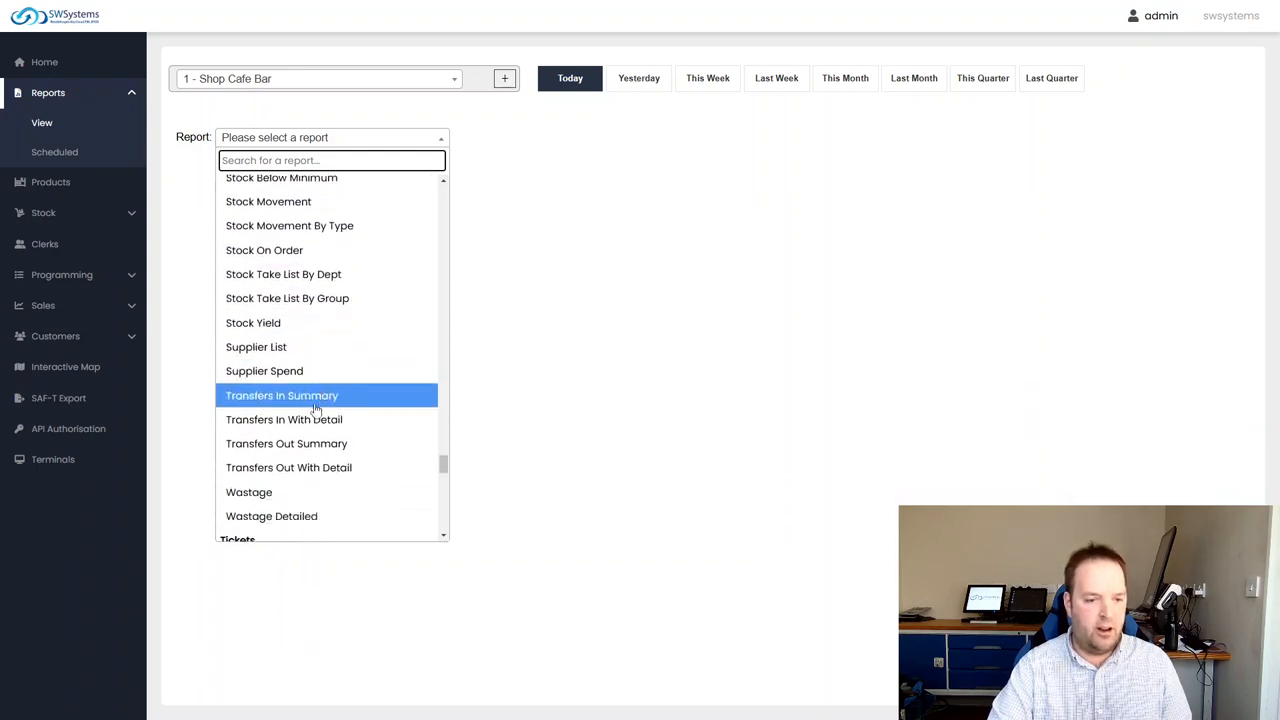
{"action": "scroll", "coordinate": [320, 410], "scroll_direction": "down", "scroll_amount": 4}
{"action": "scroll", "coordinate": [330, 410], "scroll_direction": "up", "scroll_amount": 10}
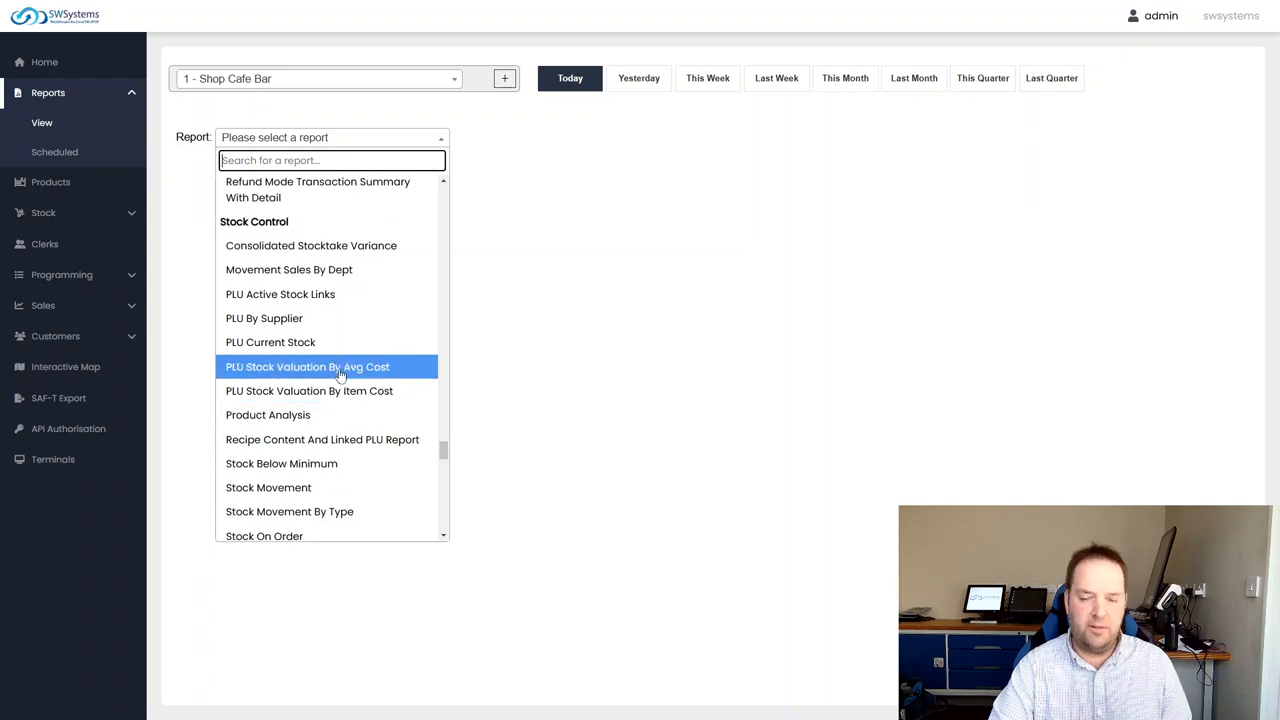
{"action": "scroll", "coordinate": [330, 405], "scroll_direction": "down", "scroll_amount": 1}
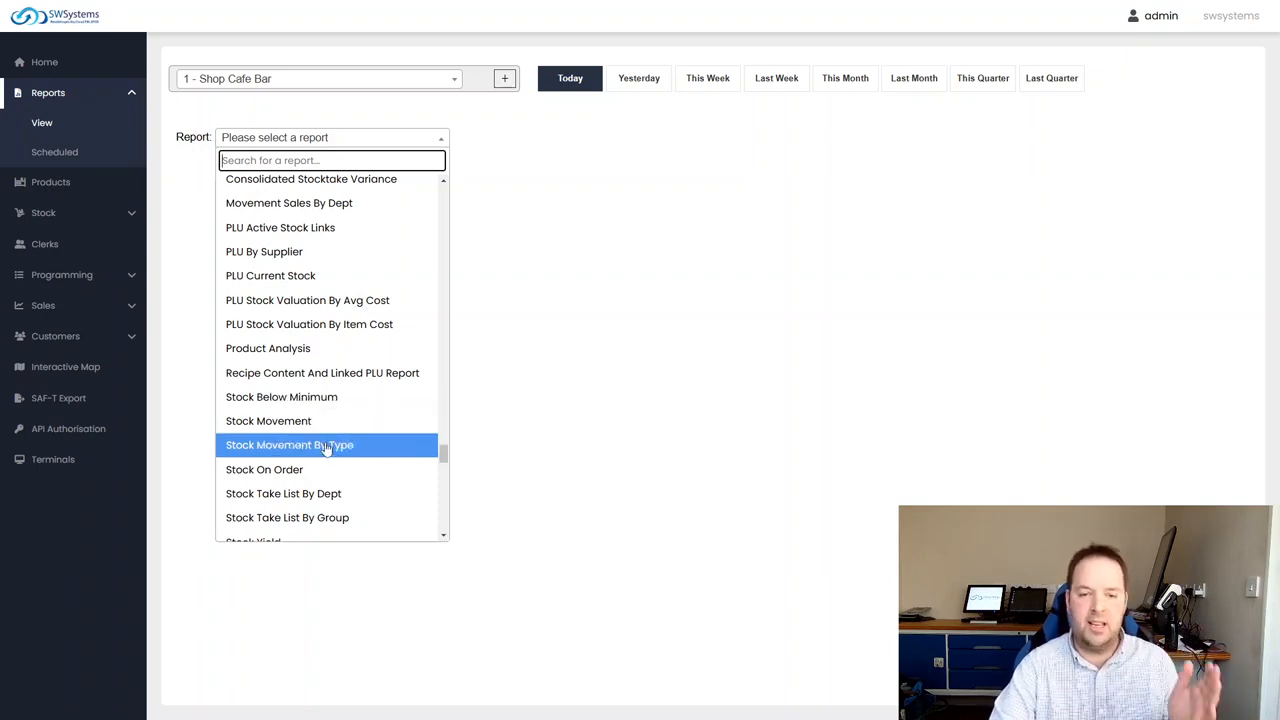
{"action": "scroll", "coordinate": [331, 452], "scroll_direction": "down", "scroll_amount": 1}
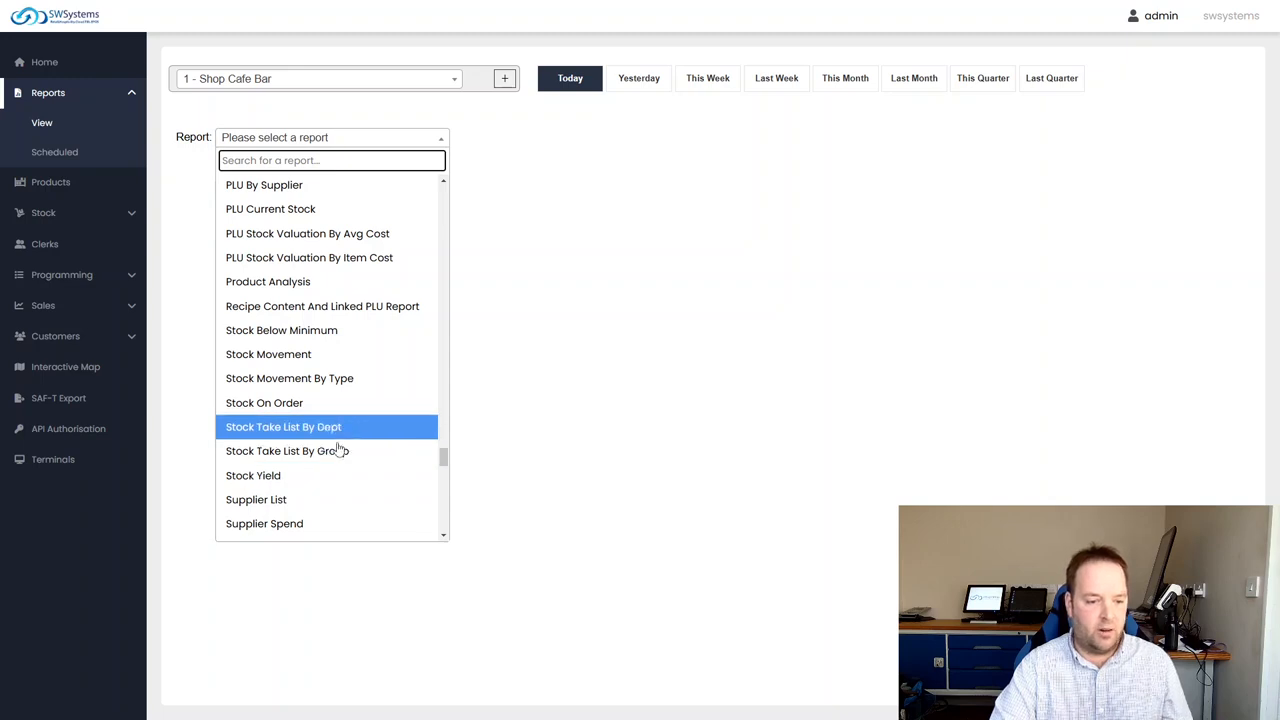
{"action": "scroll", "coordinate": [320, 440], "scroll_direction": "down", "scroll_amount": 1}
{"action": "scroll", "coordinate": [326, 454], "scroll_direction": "down", "scroll_amount": 2}
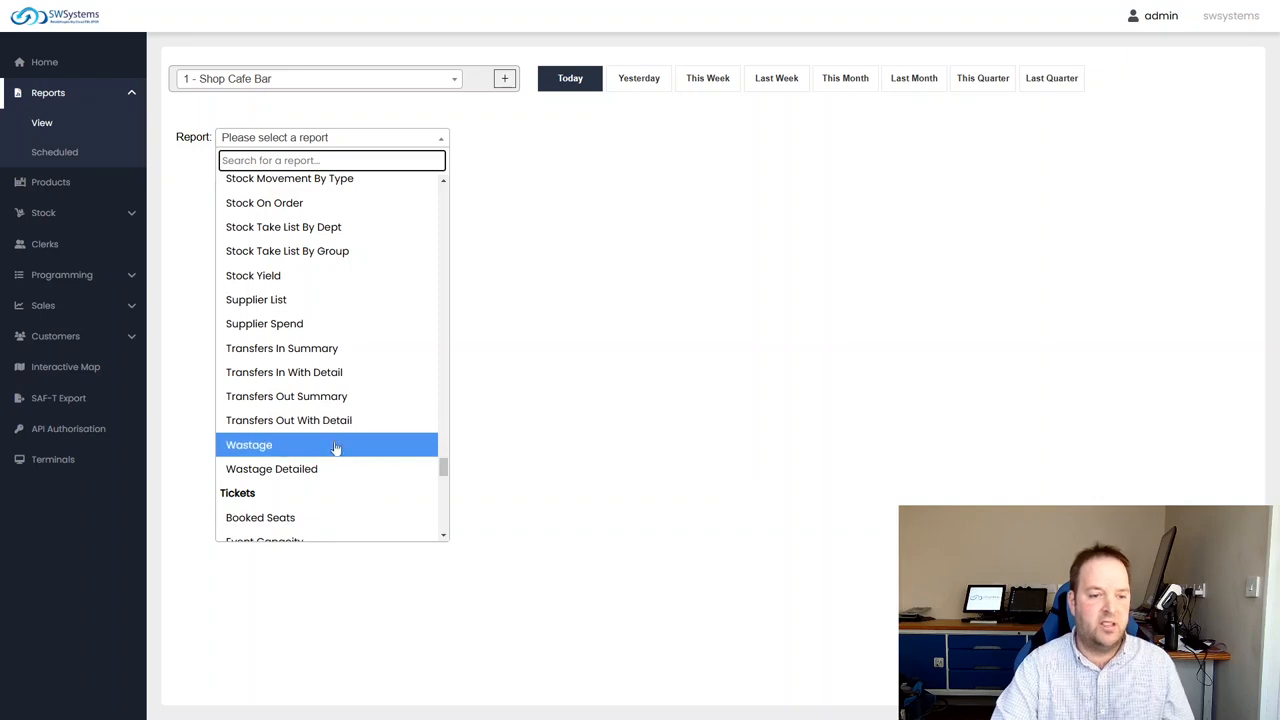
{"action": "scroll", "coordinate": [334, 449], "scroll_direction": "up", "scroll_amount": 4}
{"action": "scroll", "coordinate": [312, 415], "scroll_direction": "up", "scroll_amount": 4}
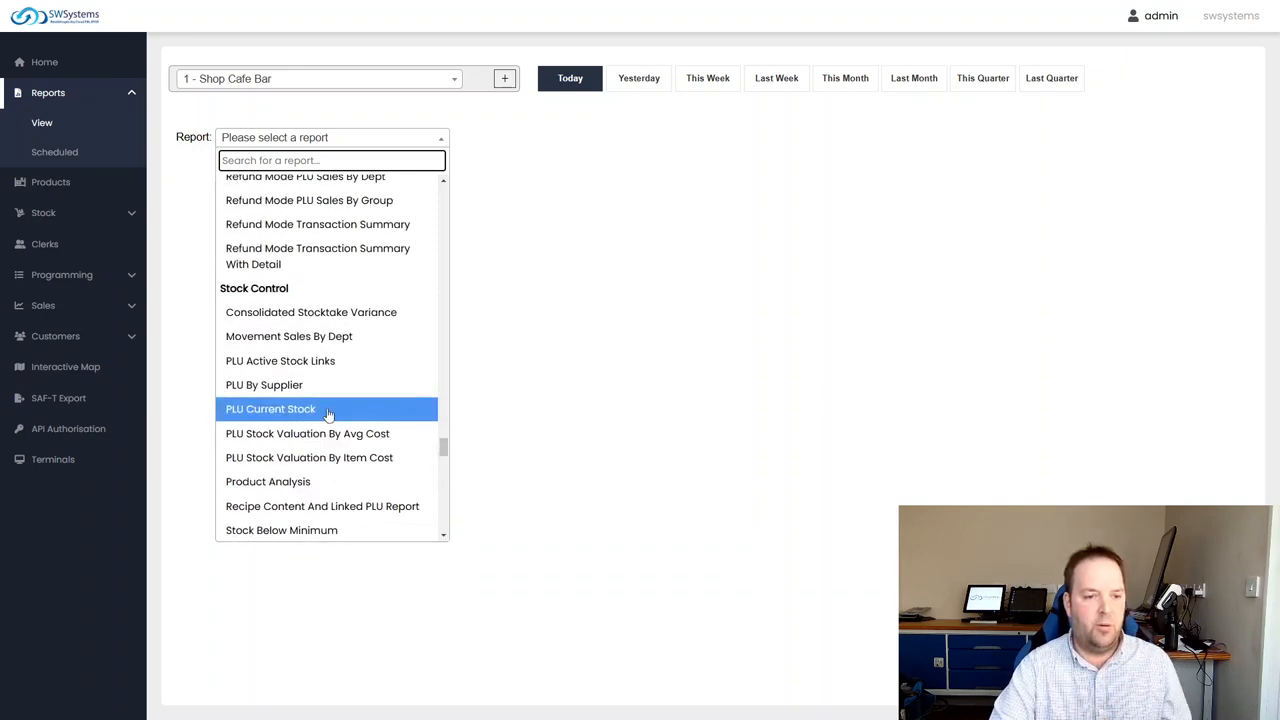
{"action": "scroll", "coordinate": [375, 320], "scroll_direction": "up", "scroll_amount": 2}
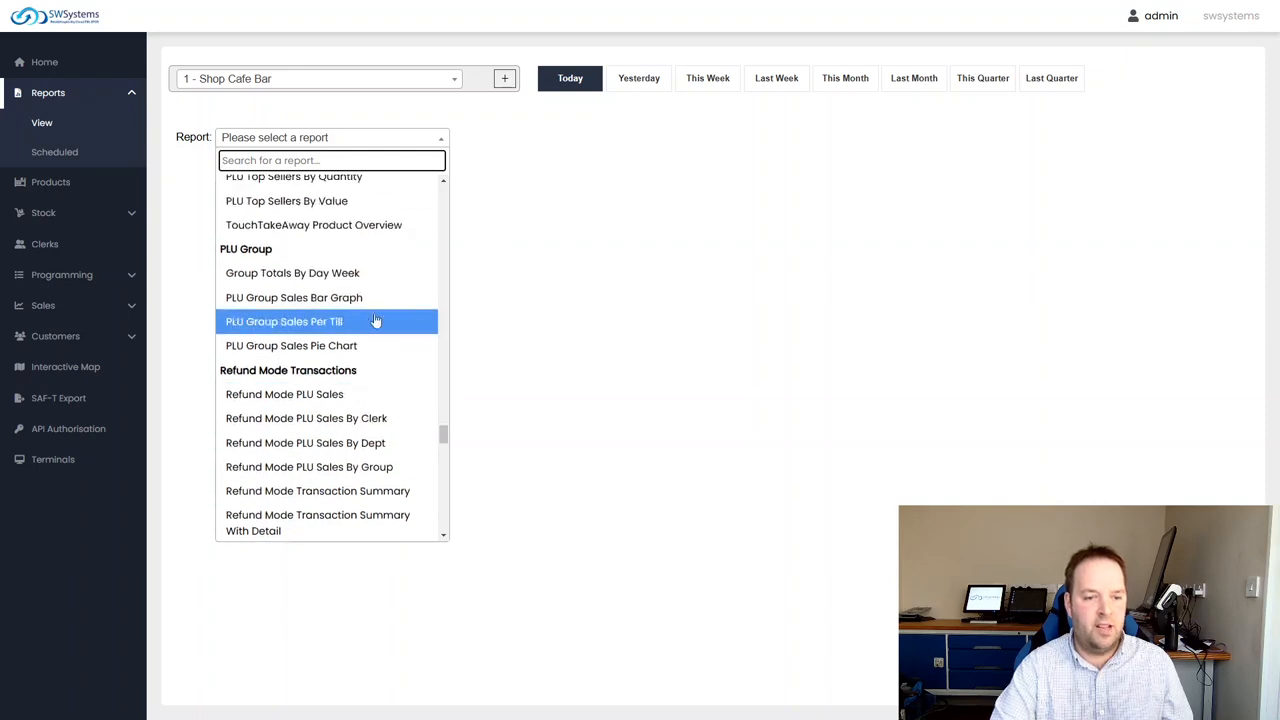
Search the report list for "batch" and generate the Batch Report for Shop Cafe Bar
{"action": "type", "text": "batch"}
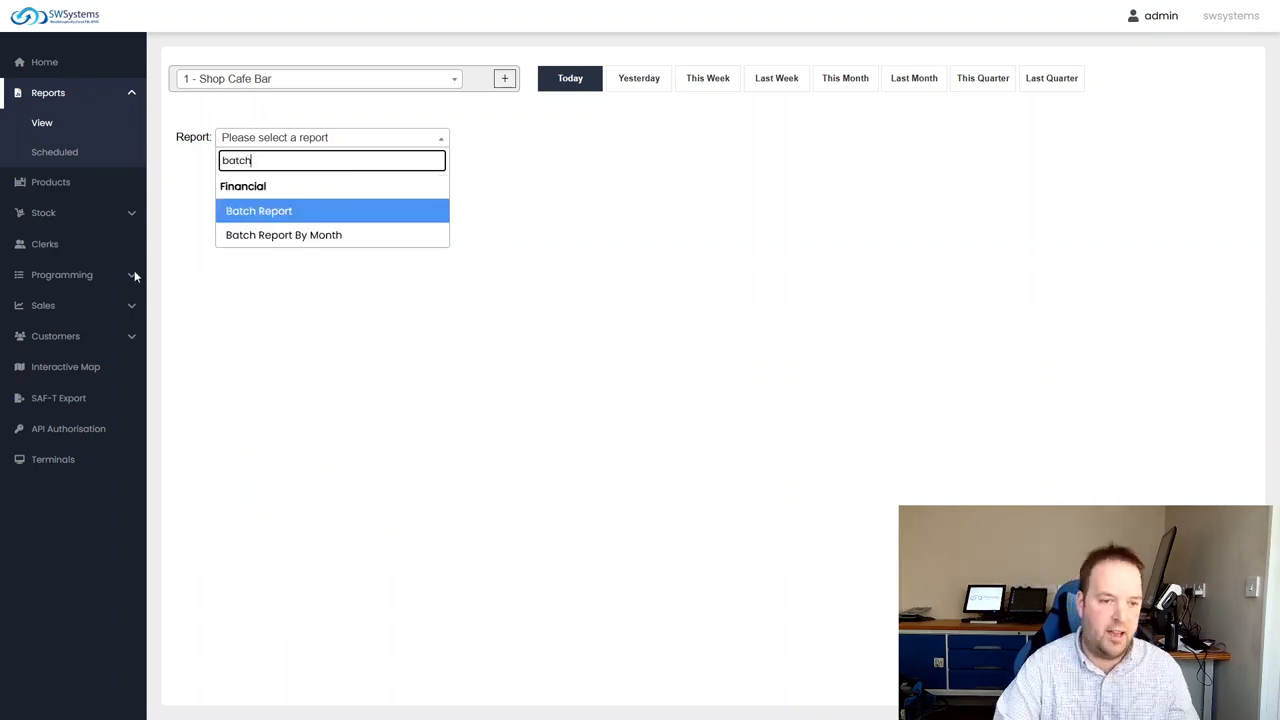
{"action": "left_click", "coordinate": [293, 212]}
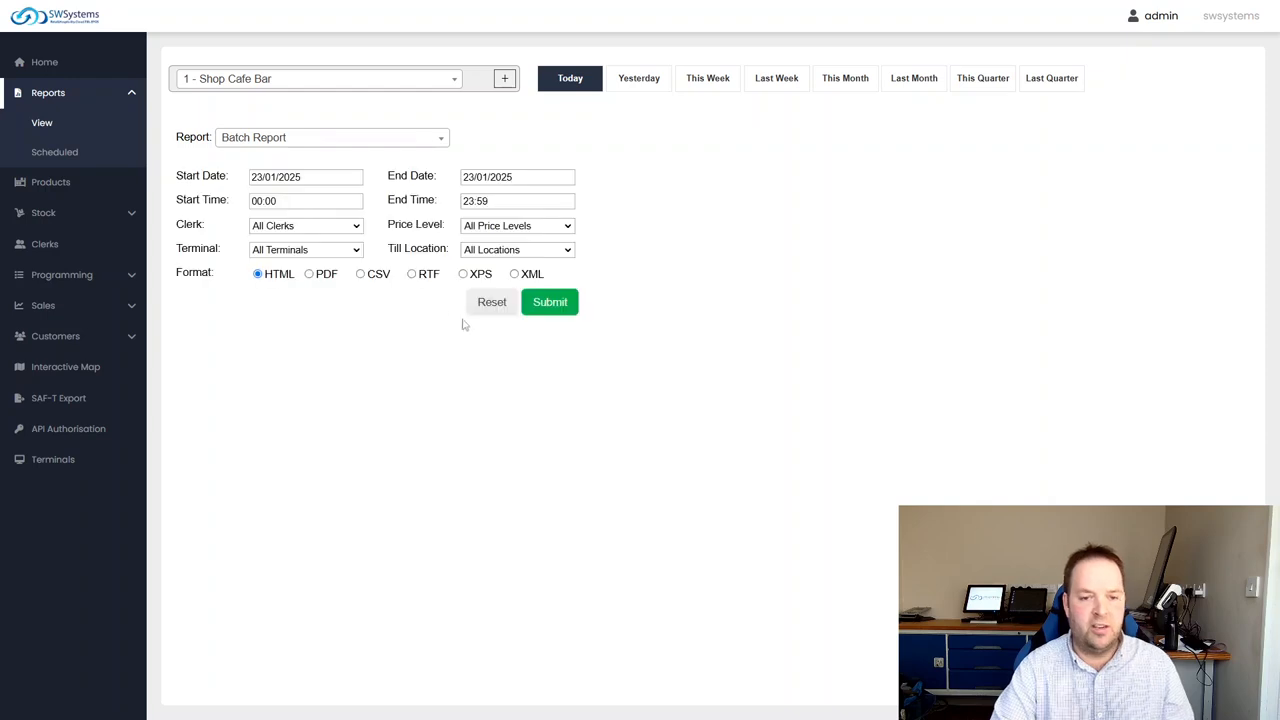
{"action": "left_click", "coordinate": [545, 303]}
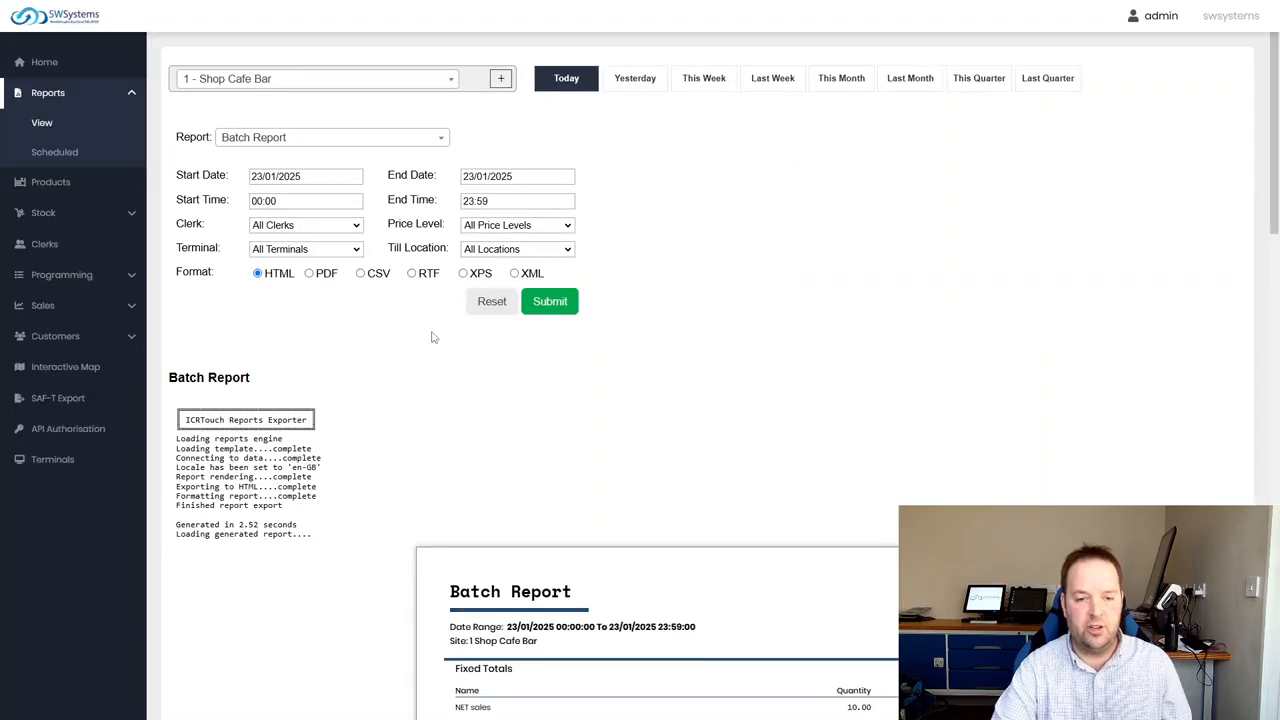
Enlarge the generated Batch Report and review its sections from Fixed Totals and Finalise Keys onwards
{"action": "scroll", "coordinate": [589, 386], "scroll_direction": "down", "scroll_amount": 5}
{"action": "key", "text": "ctrl+plus"}
{"action": "key", "text": "ctrl+plus"}
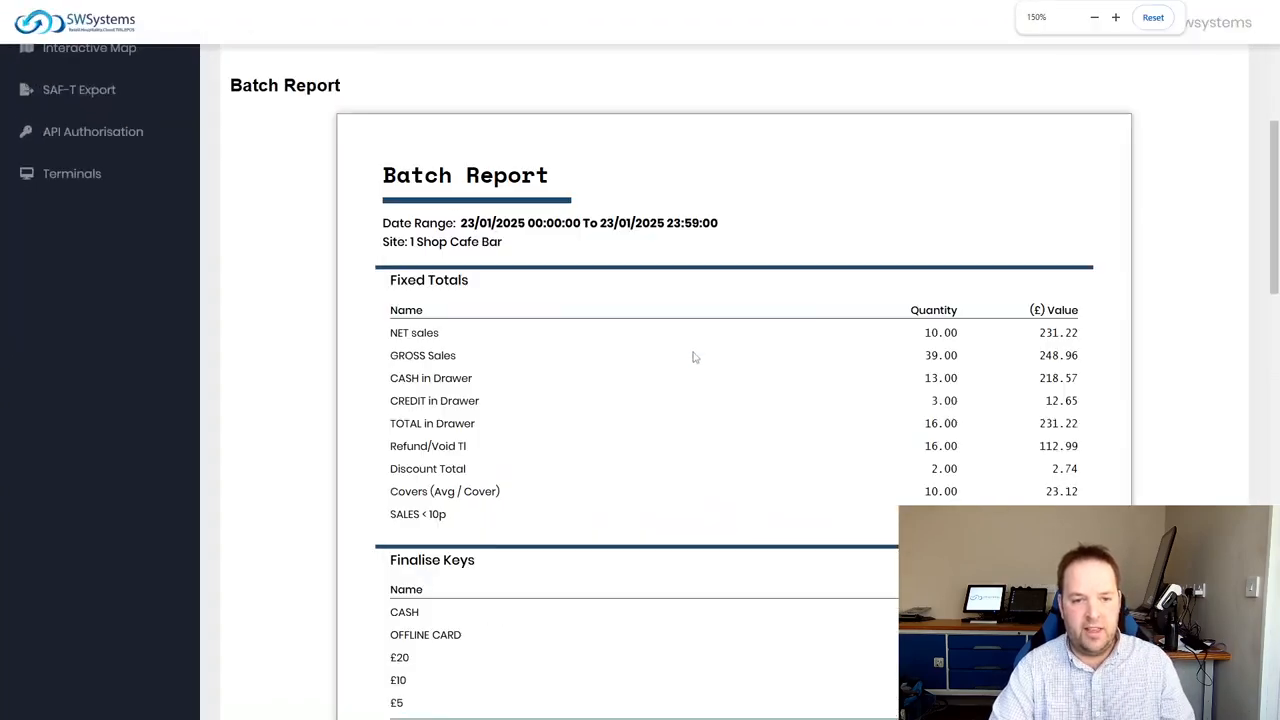
{"action": "left_click_drag", "start_coordinate": [1275, 218], "coordinate": [1268, 351]}
{"action": "left_click_drag", "start_coordinate": [1265, 357], "coordinate": [1276, 110]}
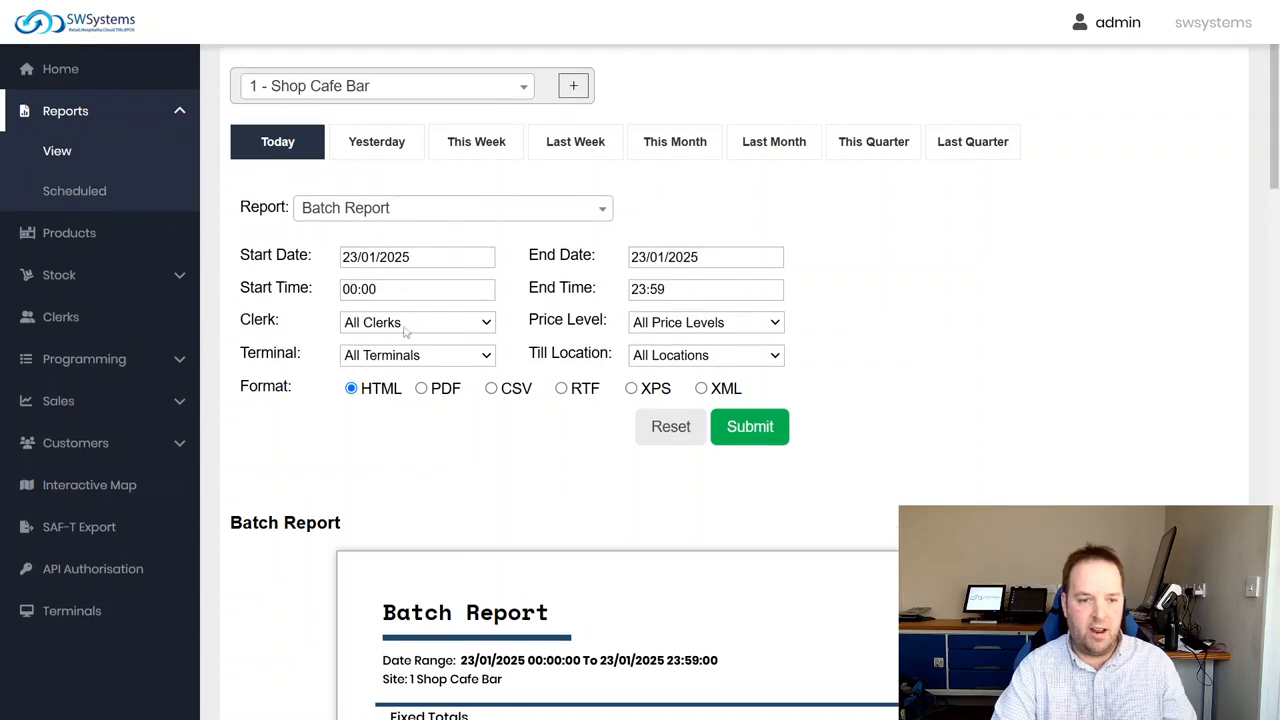
Inspect the month and year choices in the Batch Report's Start Date calendar and close it
{"action": "left_click", "coordinate": [407, 261]}
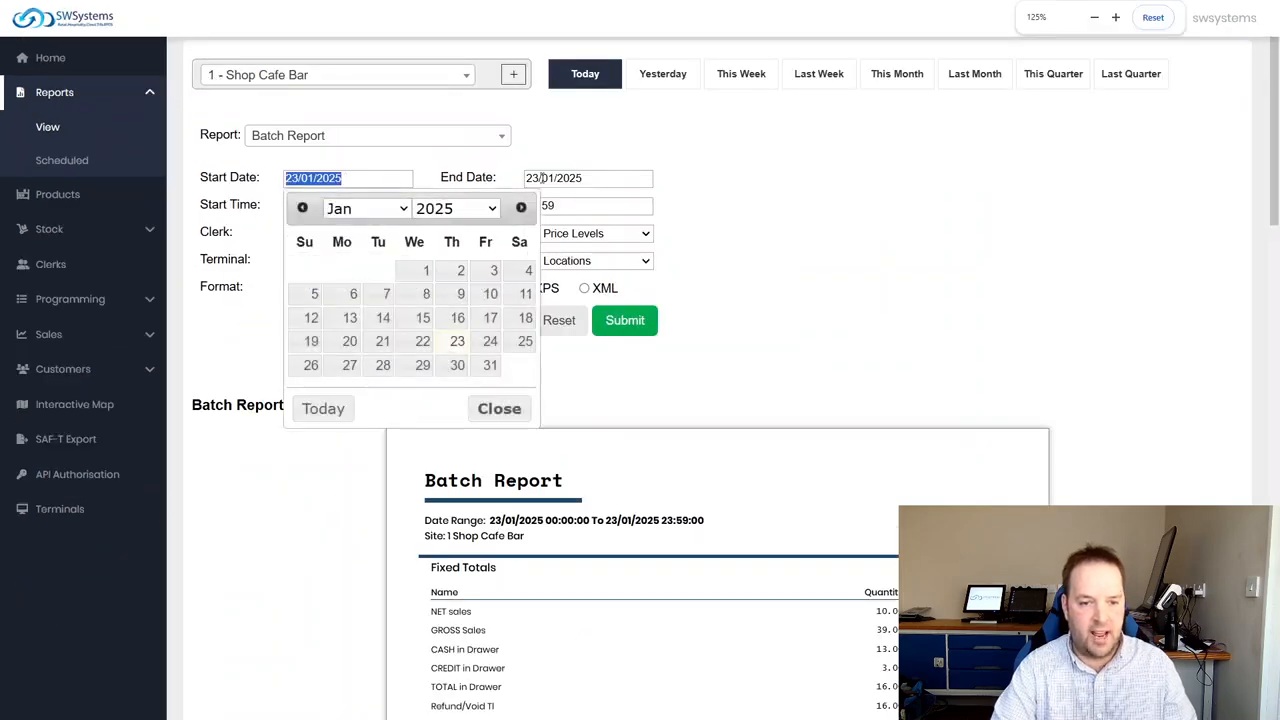
{"action": "left_click", "coordinate": [624, 265]}
{"action": "left_click", "coordinate": [390, 179]}
{"action": "left_click", "coordinate": [455, 208]}
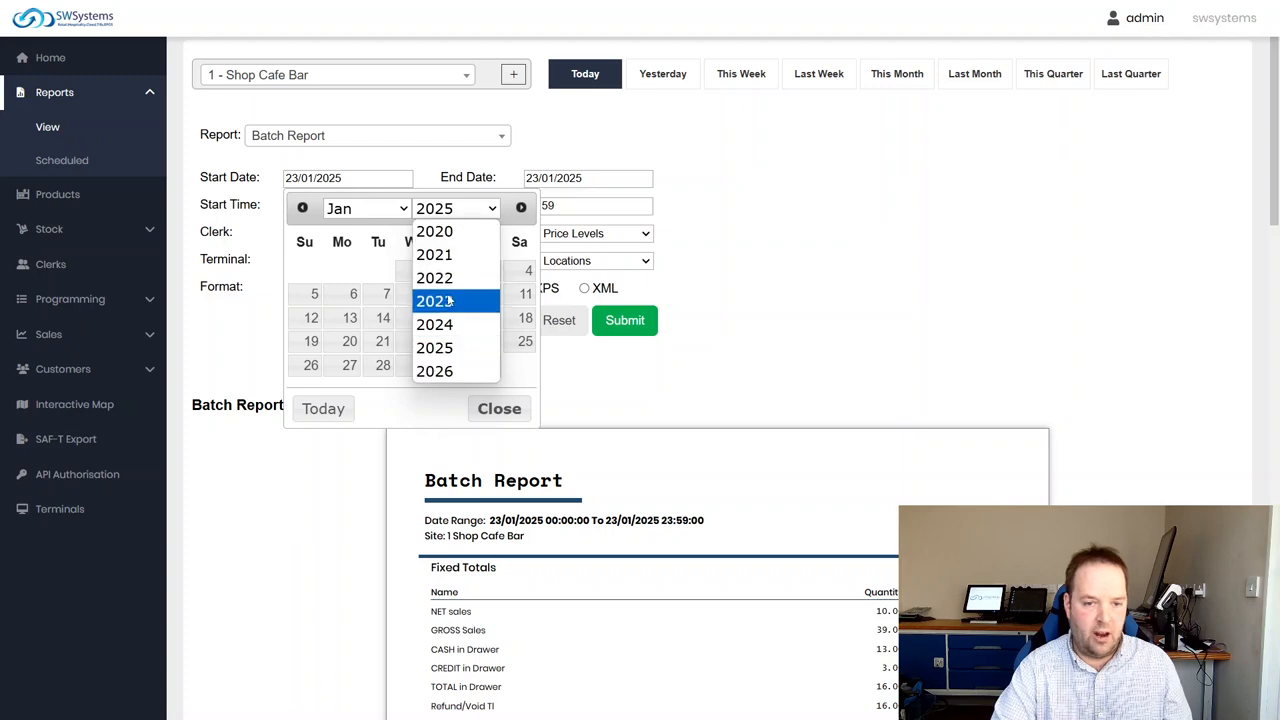
{"action": "left_click", "coordinate": [440, 255]}
{"action": "left_click", "coordinate": [380, 210]}
{"action": "left_click", "coordinate": [536, 403]}
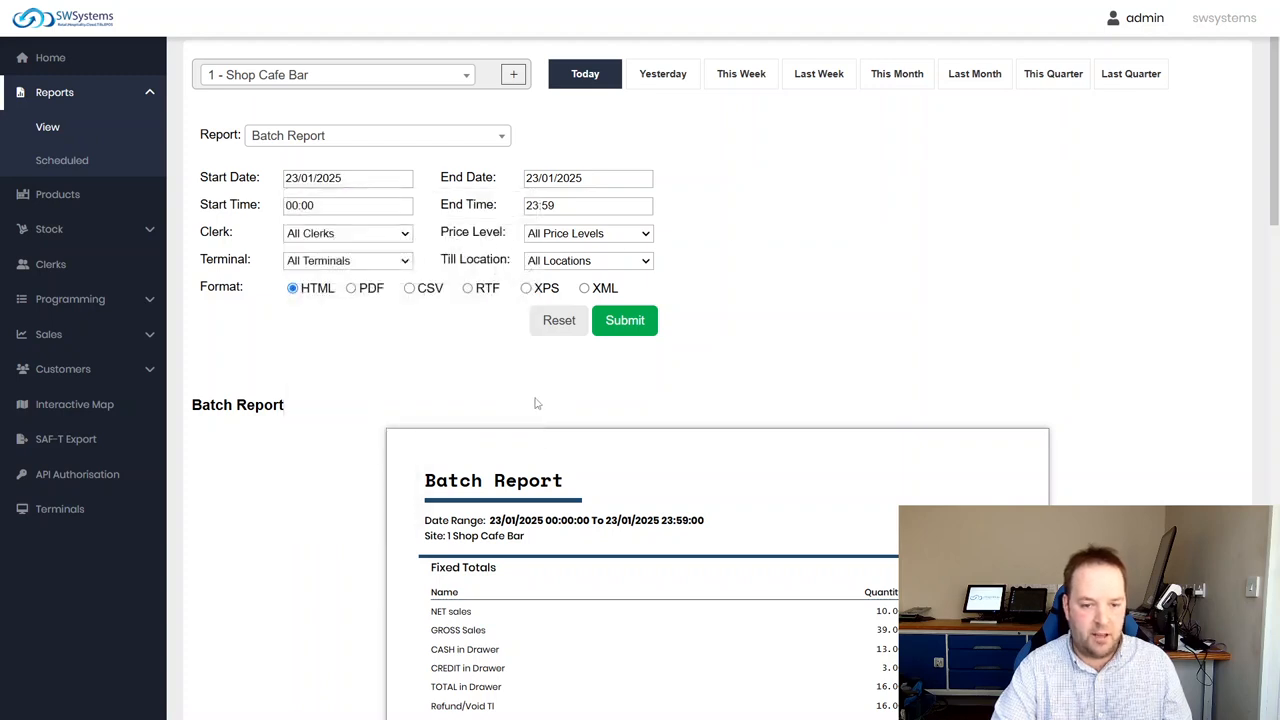
Inspect the time pickers for the report's Start Time and End Time, closing each one
{"action": "left_click", "coordinate": [349, 206]}
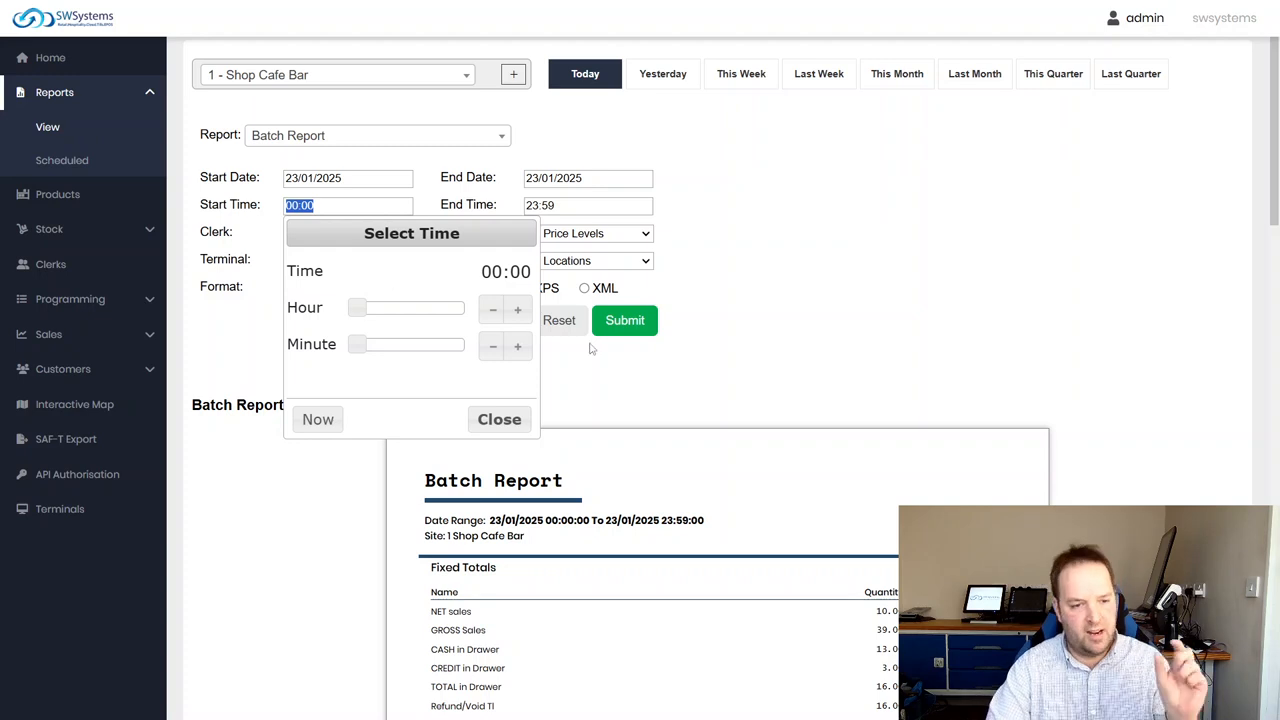
{"action": "left_click", "coordinate": [790, 232]}
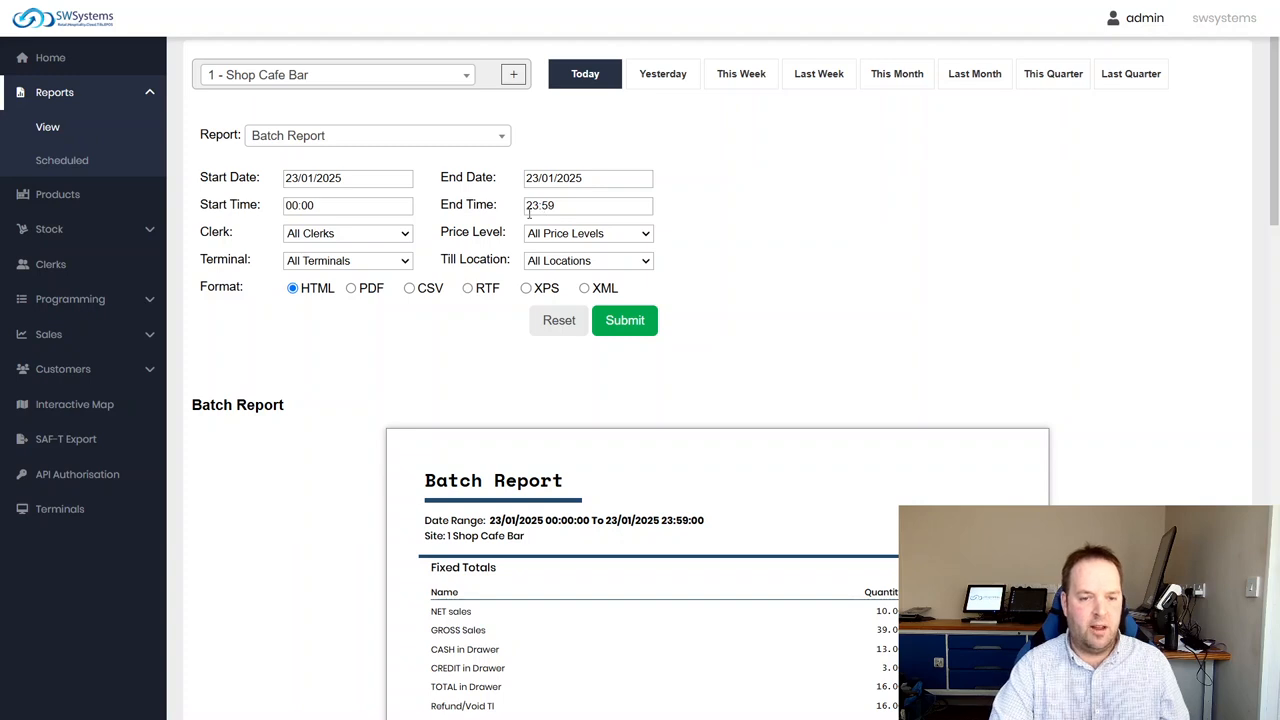
{"action": "left_click", "coordinate": [582, 207]}
{"action": "left_click", "coordinate": [849, 195]}
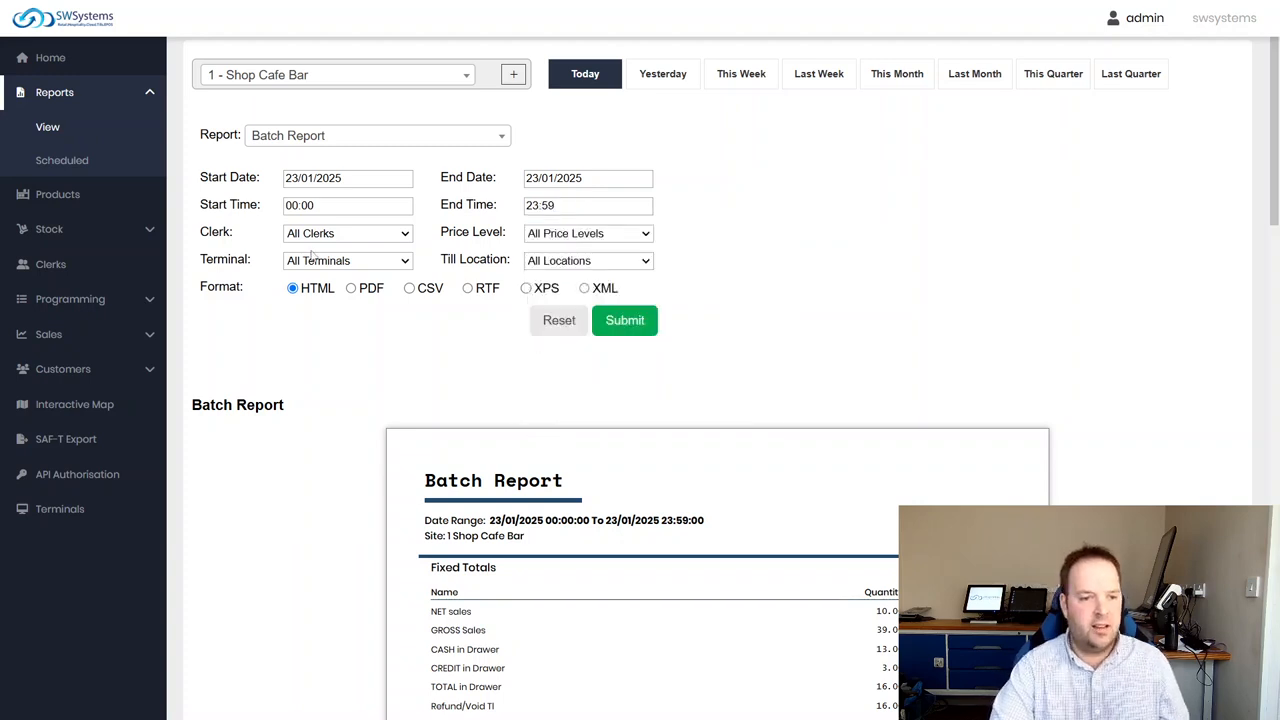
Check the available choices in the report's Clerk and Price Level filters
{"action": "left_click", "coordinate": [318, 235]}
{"action": "left_click_drag", "start_coordinate": [407, 273], "coordinate": [408, 307]}
{"action": "left_click", "coordinate": [768, 217]}
{"action": "left_click", "coordinate": [614, 236]}
{"action": "left_click", "coordinate": [629, 235]}
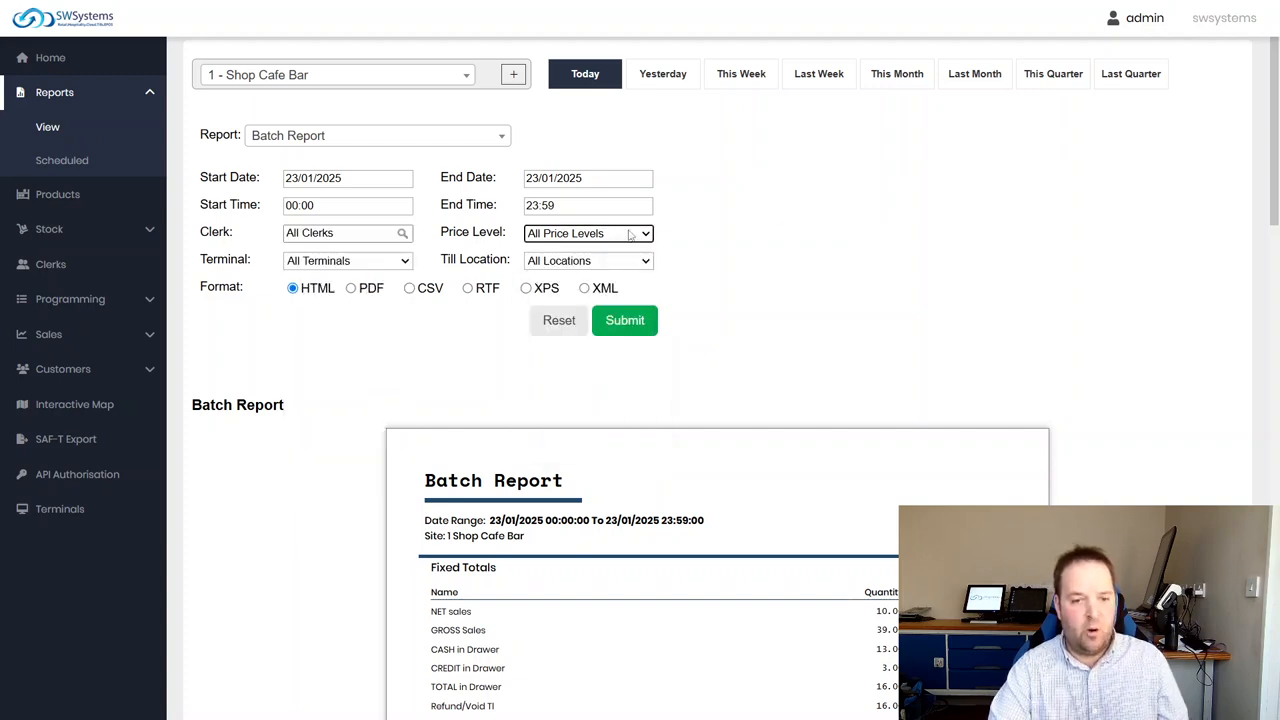
Check the available choices in the report's Terminal and Till Location filters
{"action": "left_click", "coordinate": [354, 262]}
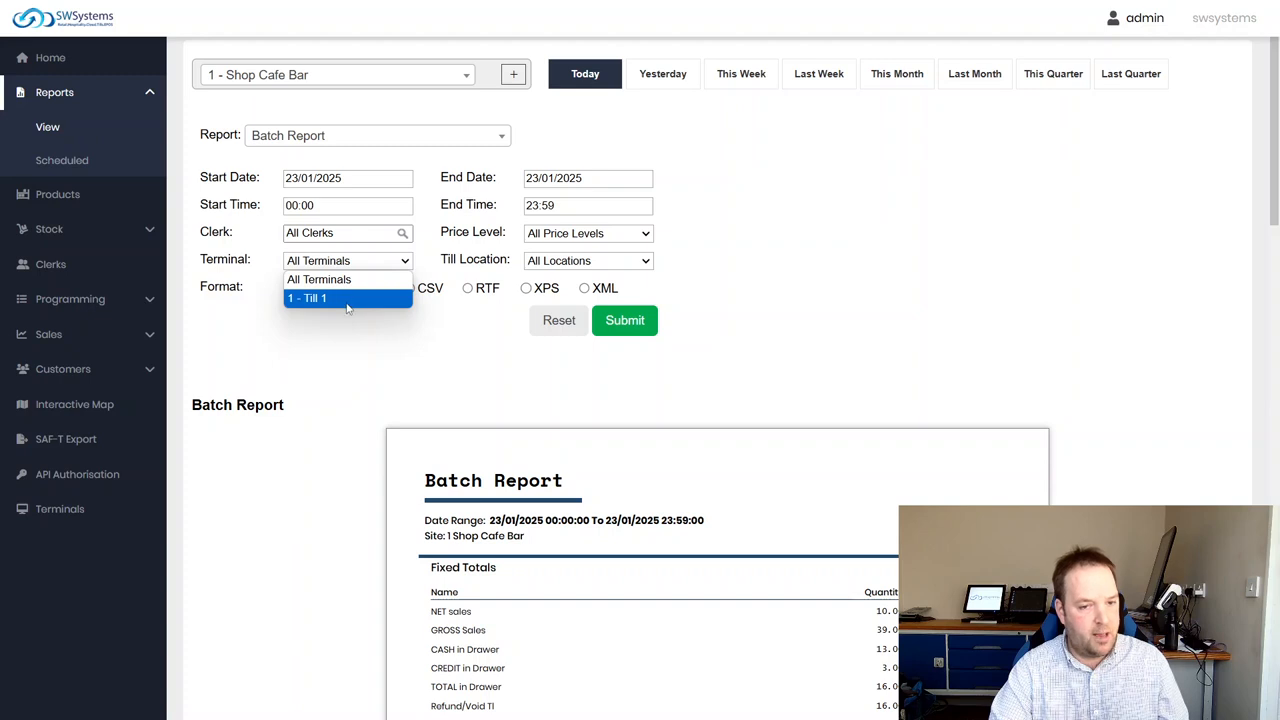
{"action": "left_click", "coordinate": [366, 348]}
{"action": "left_click", "coordinate": [584, 262]}
{"action": "left_click", "coordinate": [731, 270]}
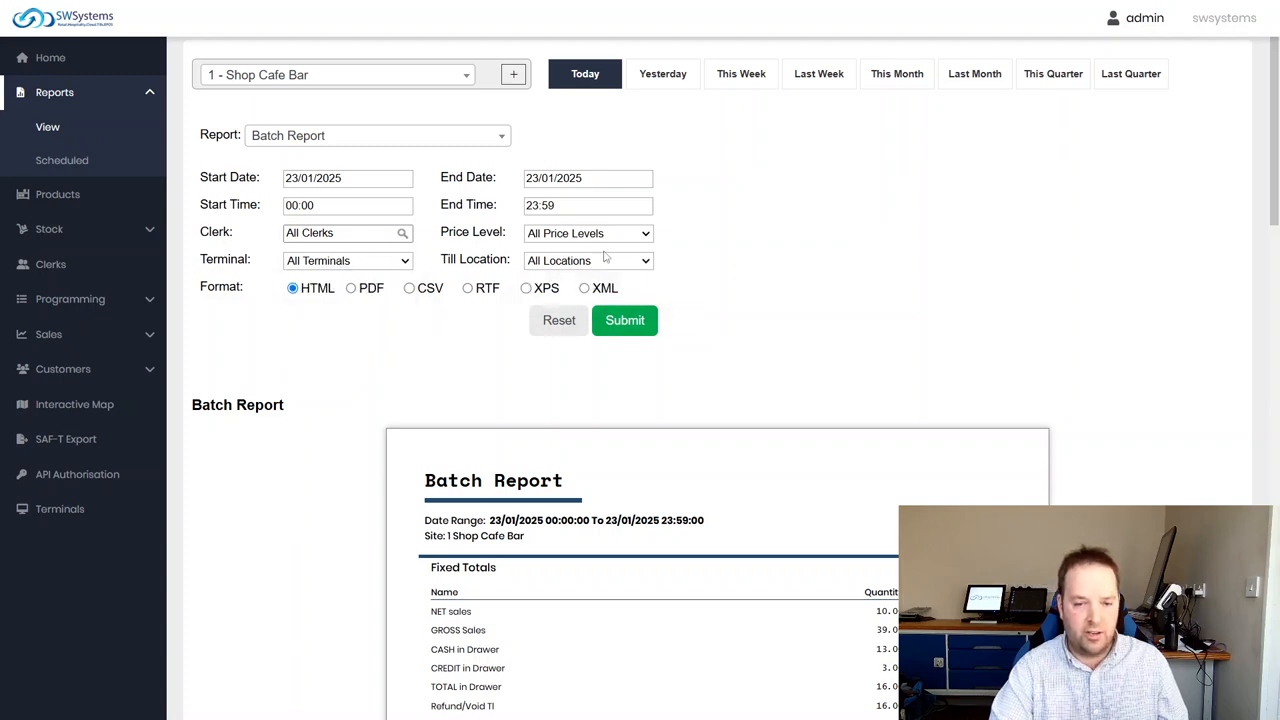
Recheck the choices offered by the report's Till Location filter and close the list
{"action": "left_click", "coordinate": [606, 259]}
{"action": "left_click", "coordinate": [797, 291]}
{"action": "left_click", "coordinate": [610, 264]}
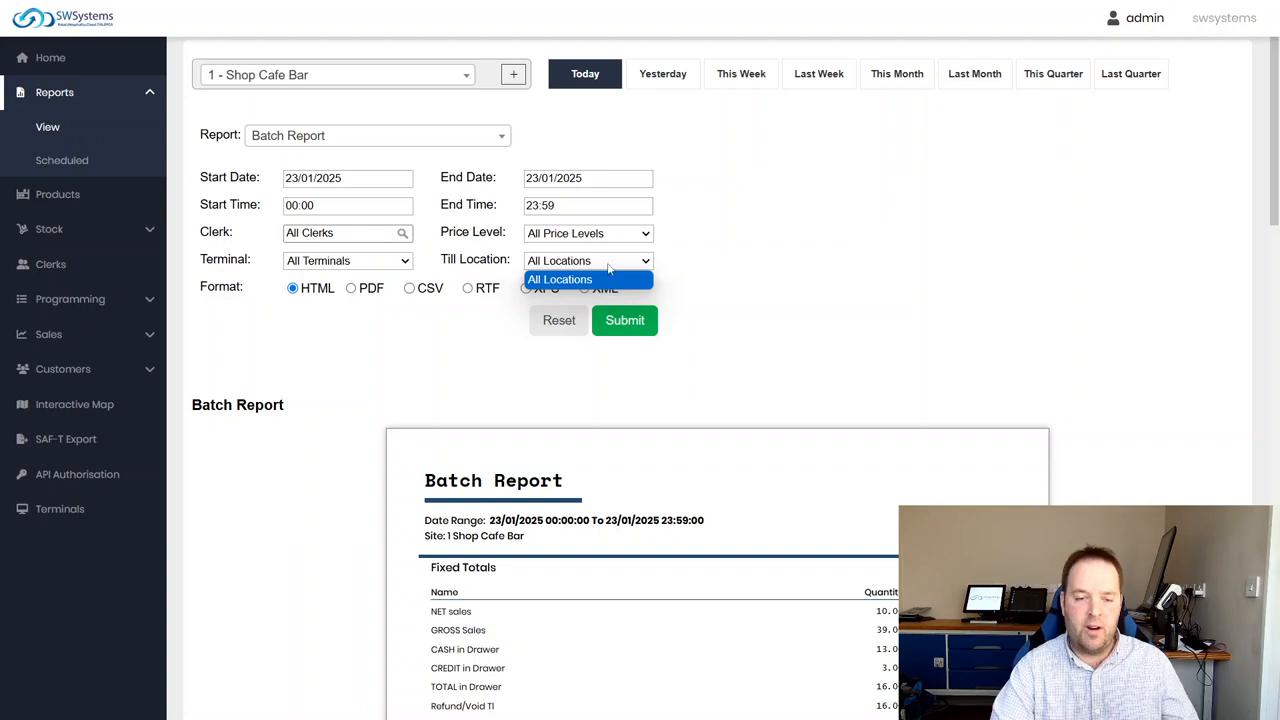
{"action": "left_click", "coordinate": [720, 273]}
{"action": "scroll", "coordinate": [300, 318], "scroll_direction": "up", "scroll_amount": 1}
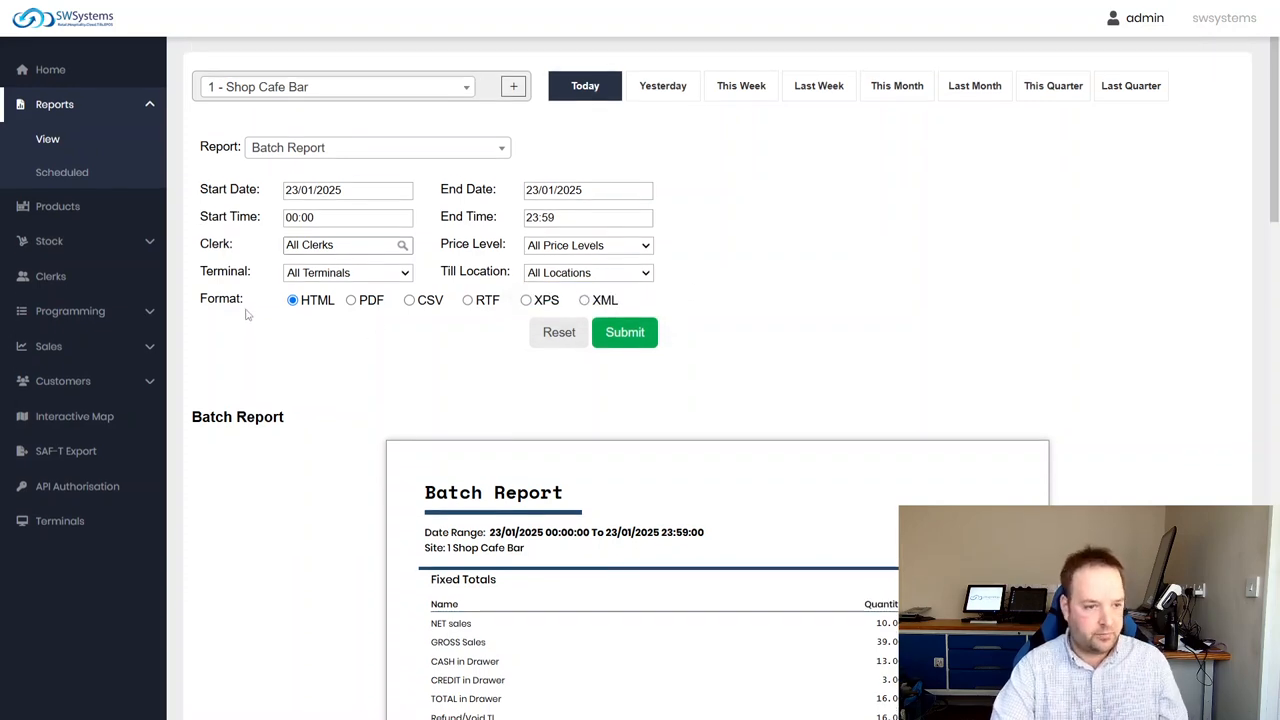
Collapse the Reports section of the navigation
{"action": "left_click", "coordinate": [88, 106]}
{"action": "left_click", "coordinate": [90, 110]}
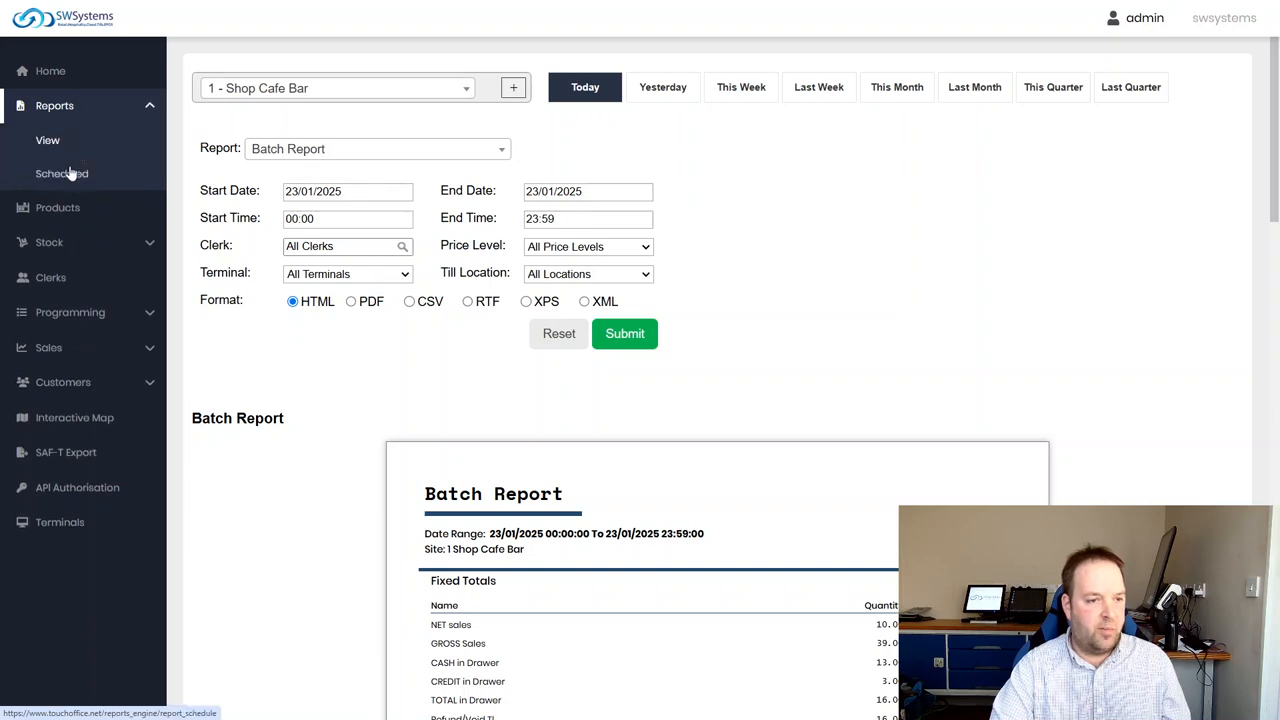
{"action": "left_click", "coordinate": [86, 106]}
{"action": "left_click", "coordinate": [90, 114]}
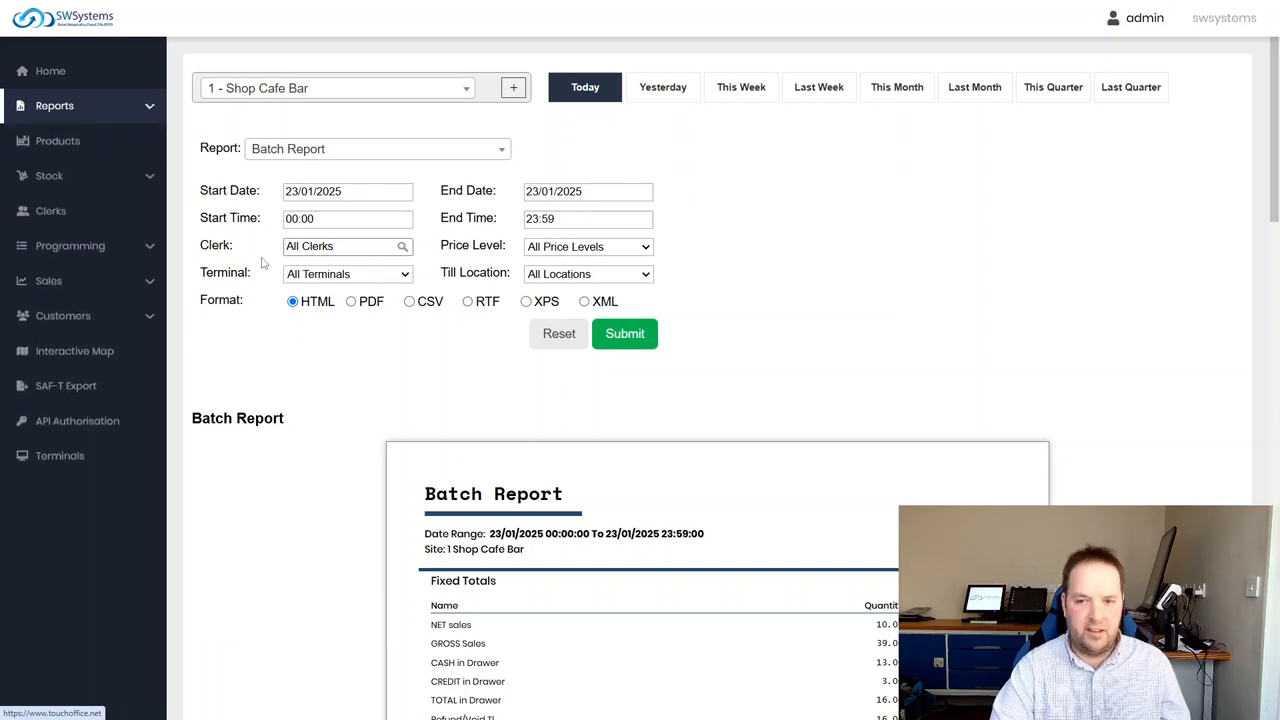
Open the PLU Programming product list and clear its t-shirt name filter
{"action": "key", "text": "ctrl+minus"}
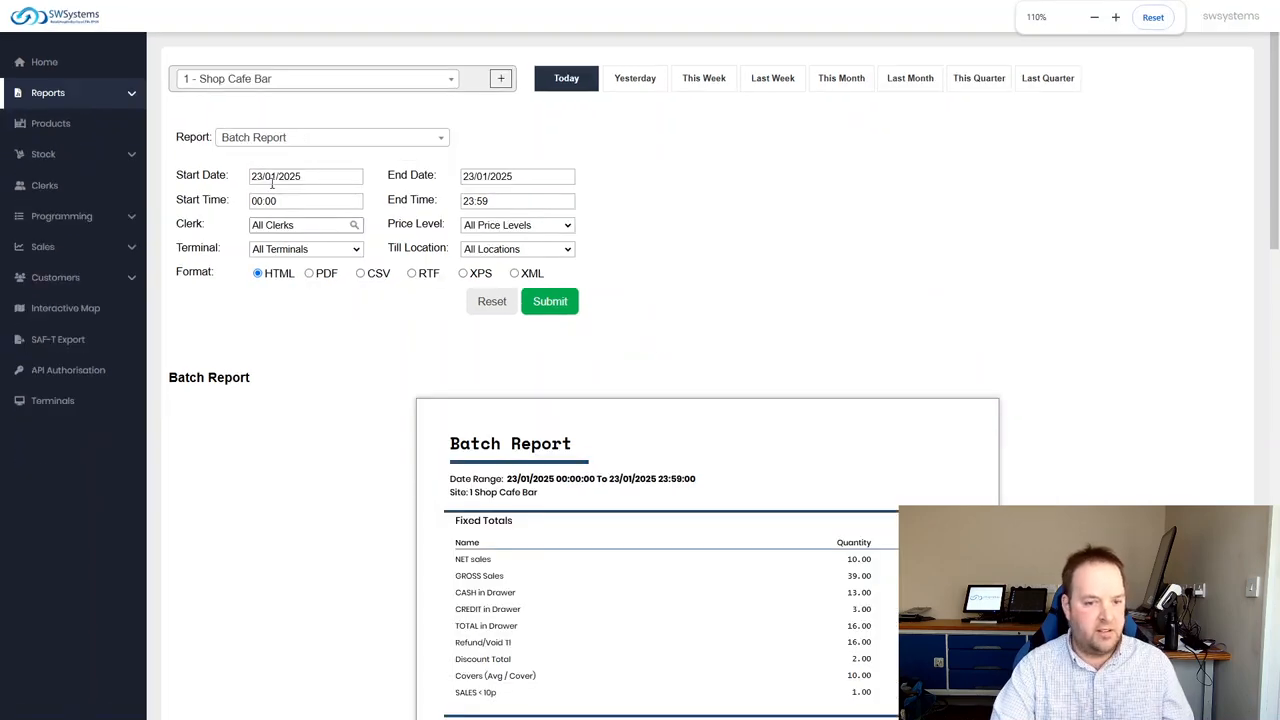
{"action": "left_click", "coordinate": [66, 124]}
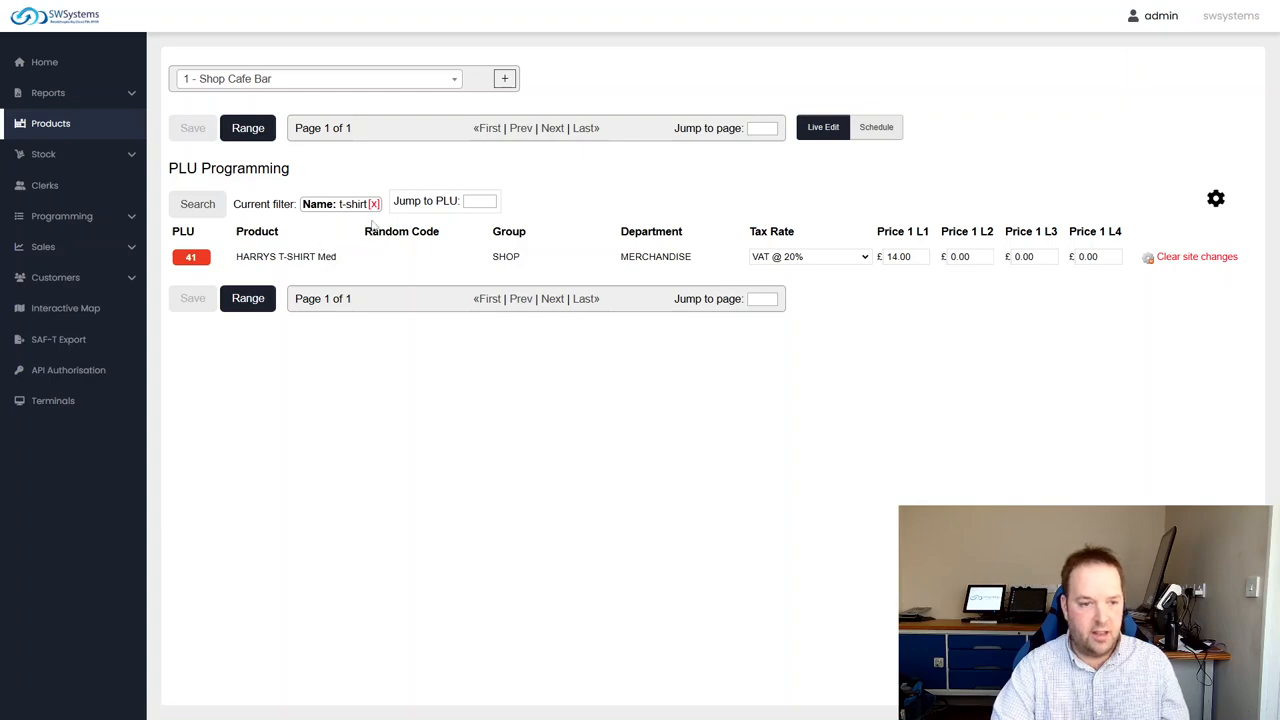
{"action": "left_click", "coordinate": [374, 204]}
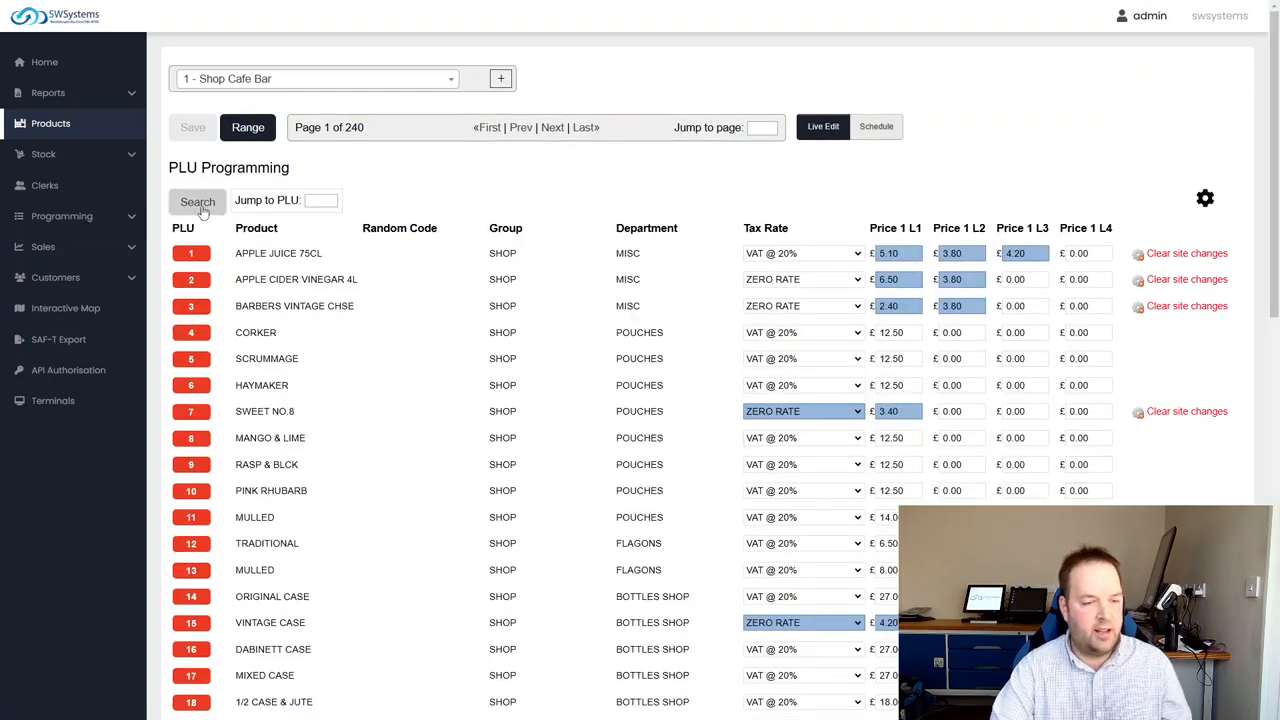
Search the products by the PLU description "t-shirt"
{"action": "left_click", "coordinate": [197, 201]}
{"action": "left_click", "coordinate": [854, 233]}
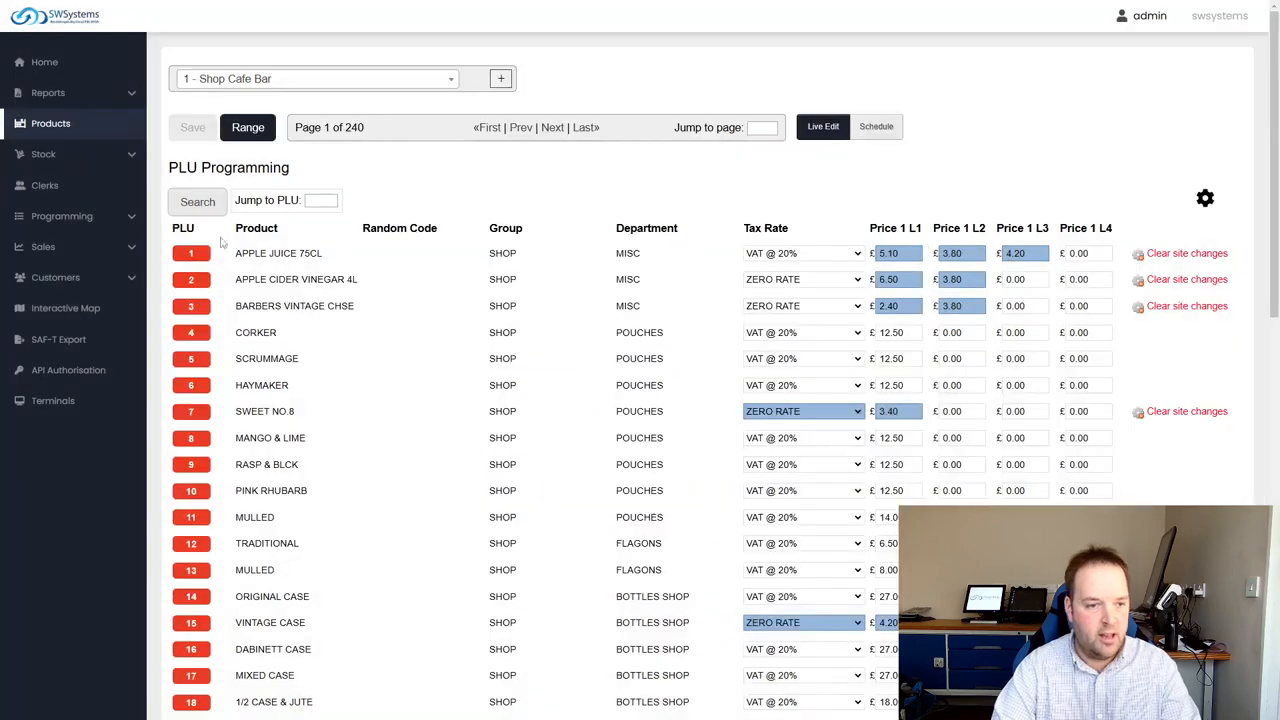
{"action": "left_click", "coordinate": [197, 201]}
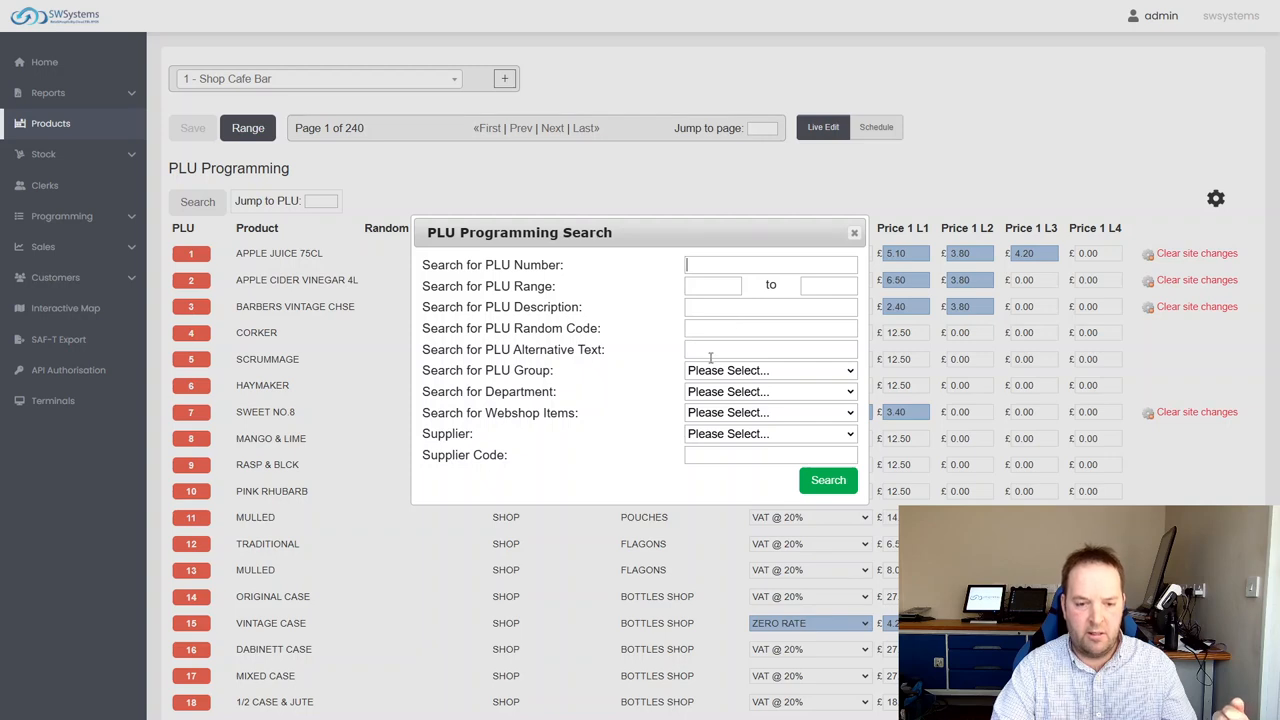
{"action": "left_click", "coordinate": [719, 307]}
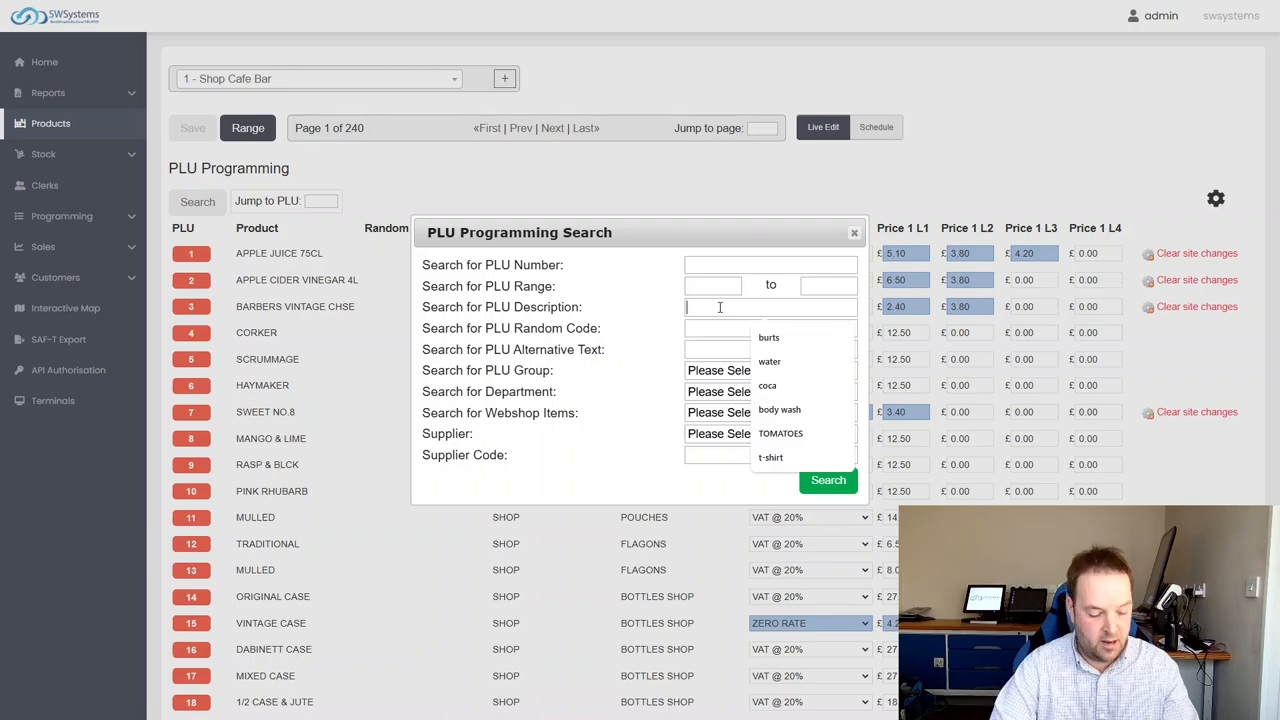
{"action": "type", "text": "t-shirt"}
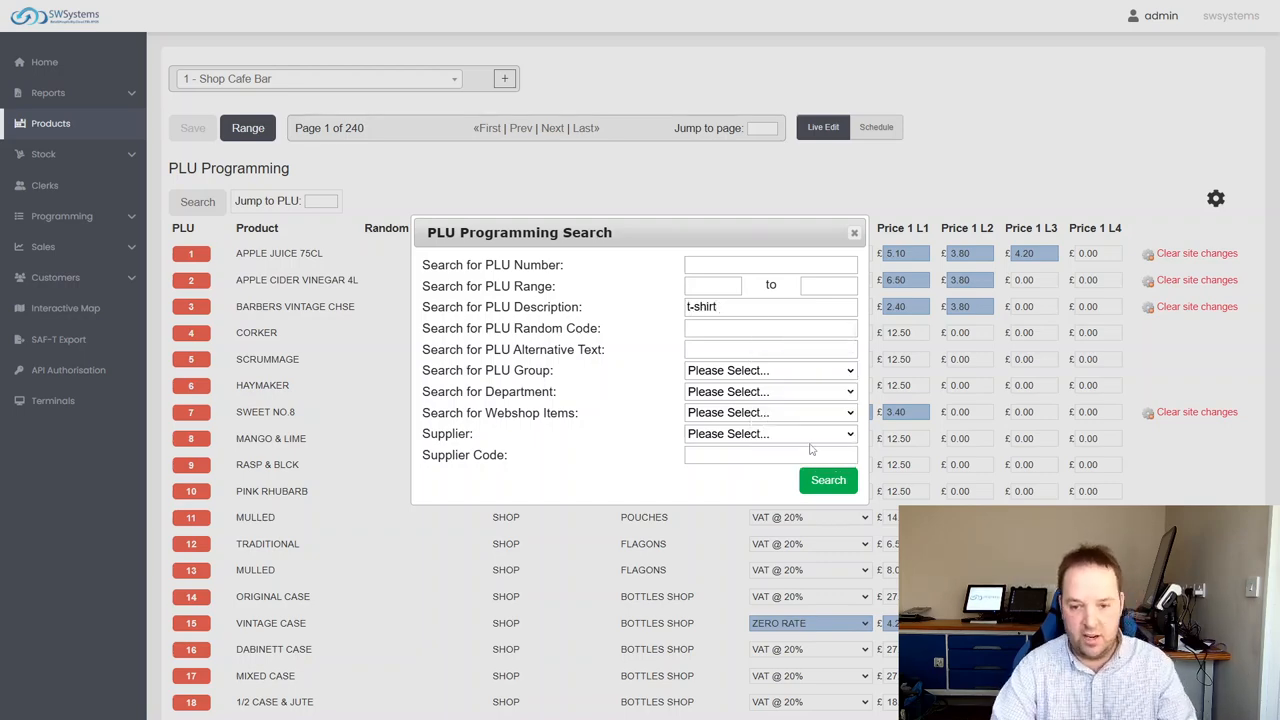
{"action": "left_click", "coordinate": [826, 481]}
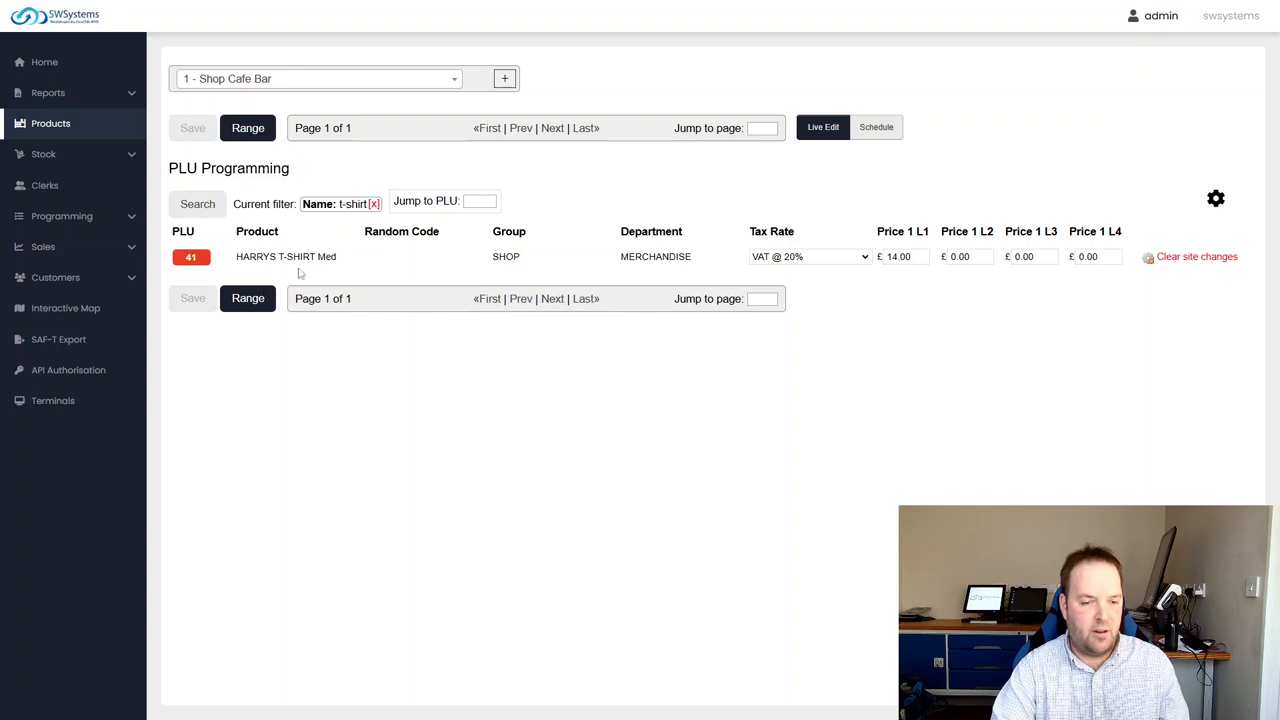
Select VAT @ 20% as the tax rate for HARRYS T-SHIRT Med and save the product changes
{"action": "left_click", "coordinate": [805, 257]}
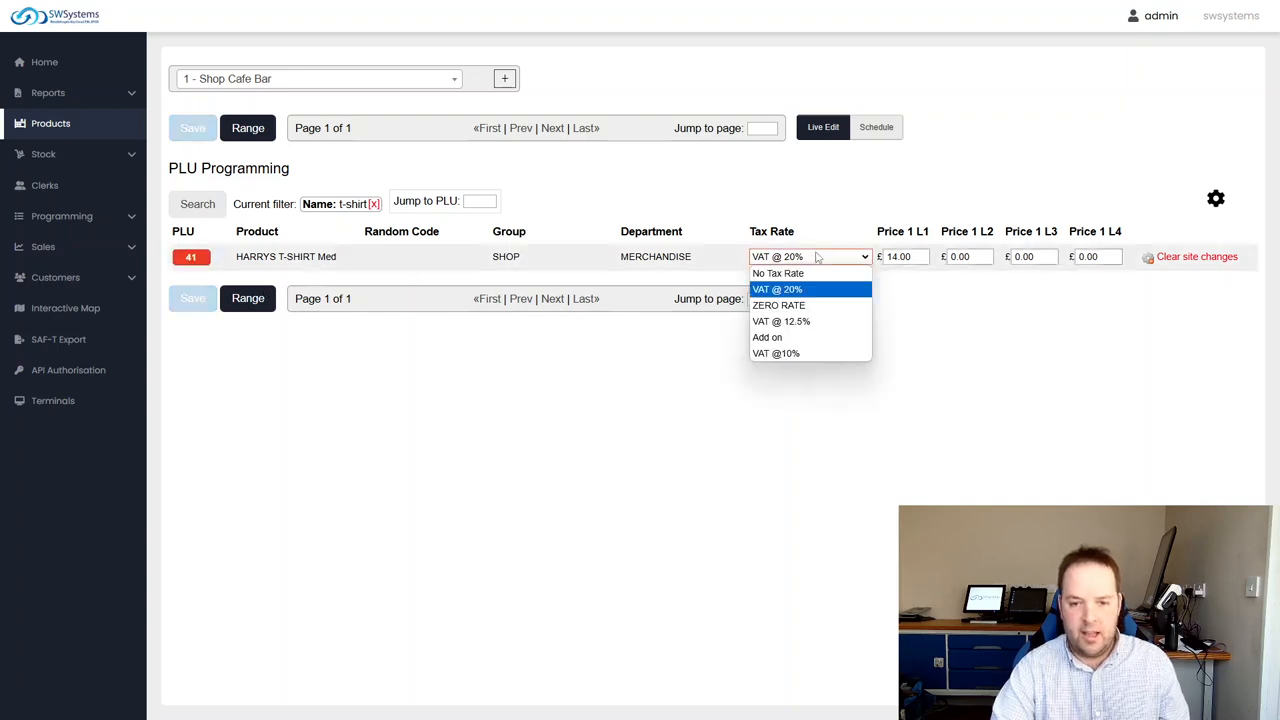
{"action": "left_click", "coordinate": [790, 288]}
{"action": "left_click", "coordinate": [918, 261]}
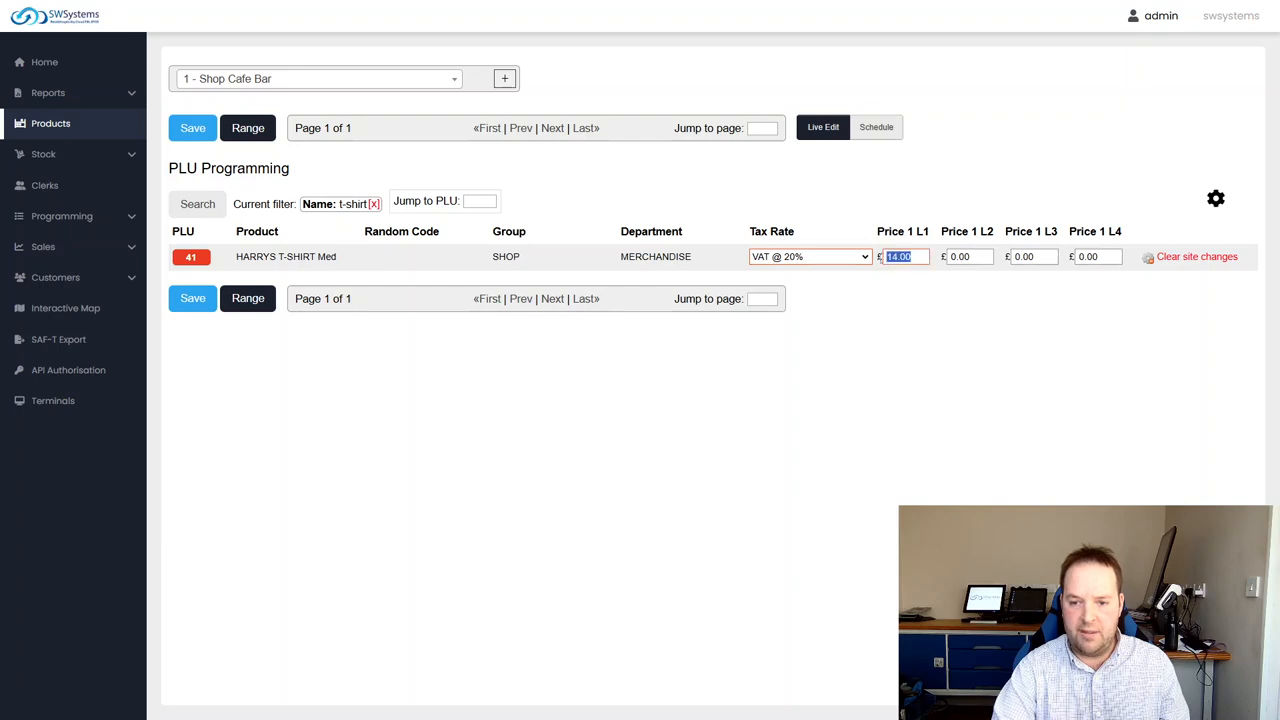
{"action": "left_click", "coordinate": [891, 333]}
{"action": "left_click", "coordinate": [193, 298]}
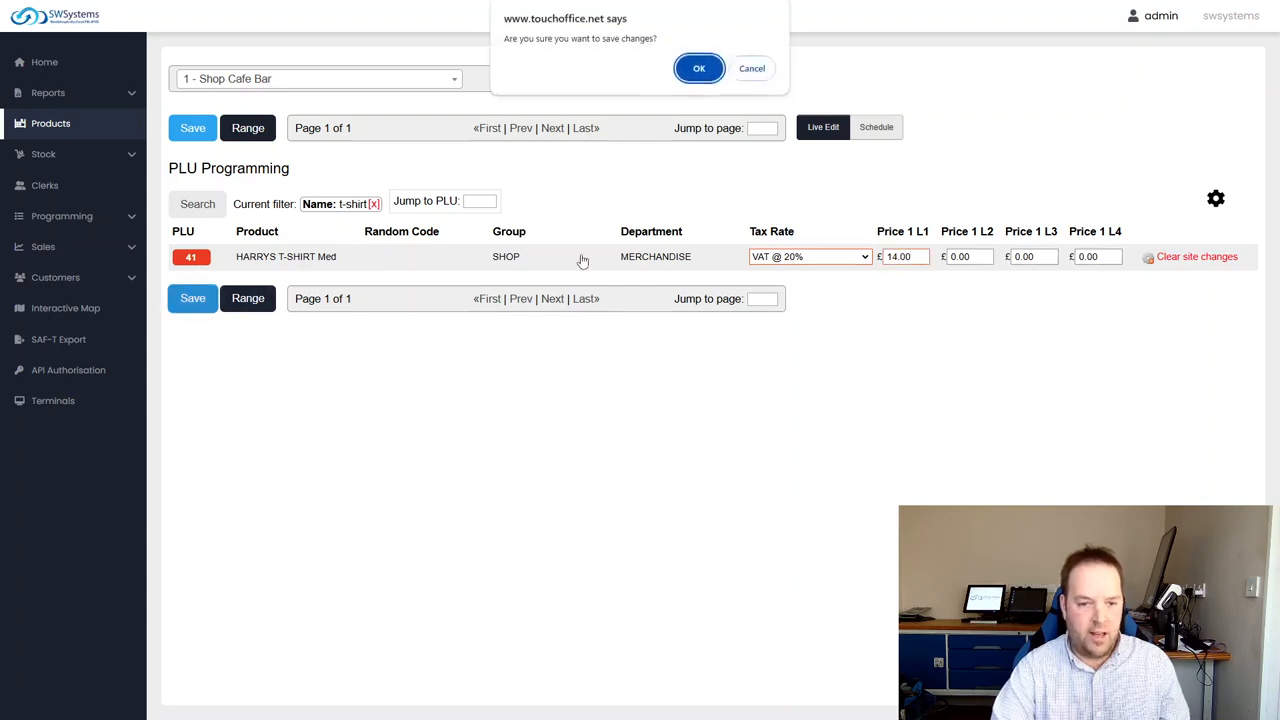
{"action": "left_click", "coordinate": [697, 66]}
Open the detailed record of PLU 41 and view its Option Windows settings
{"action": "left_click", "coordinate": [202, 262]}
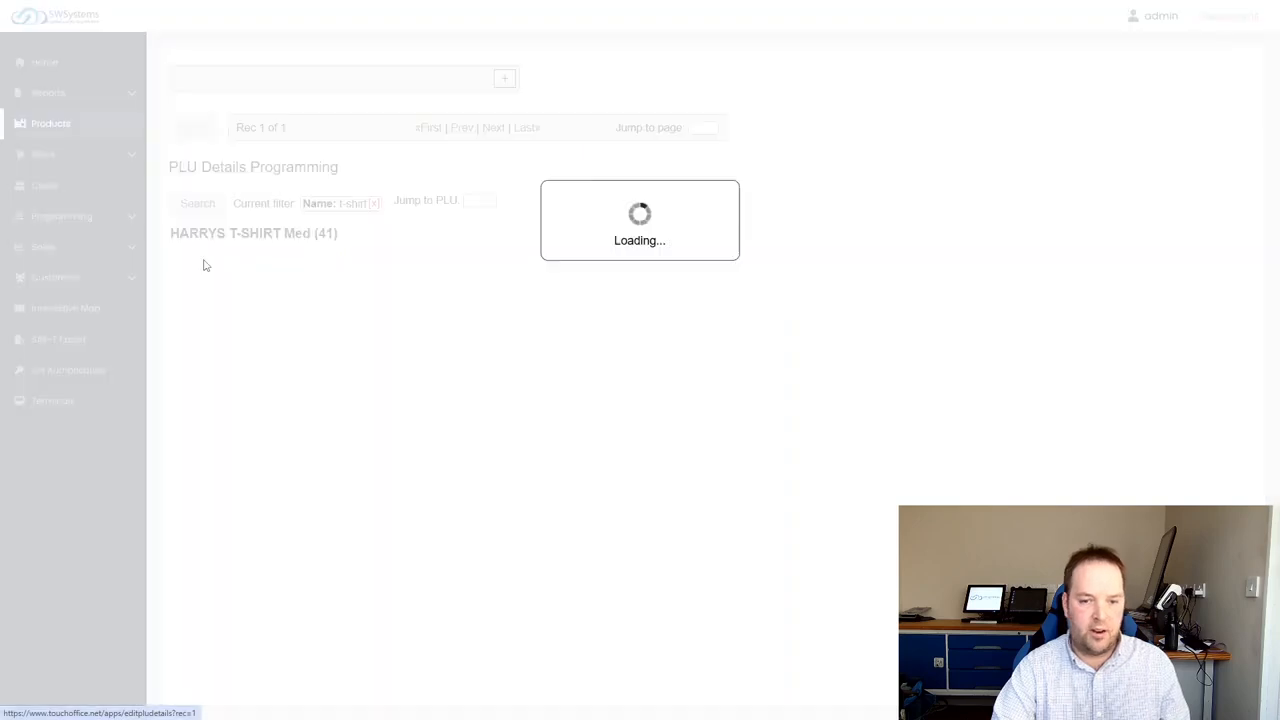
{"action": "scroll", "coordinate": [274, 260], "scroll_direction": "down", "scroll_amount": 1}
{"action": "left_click", "coordinate": [258, 230]}
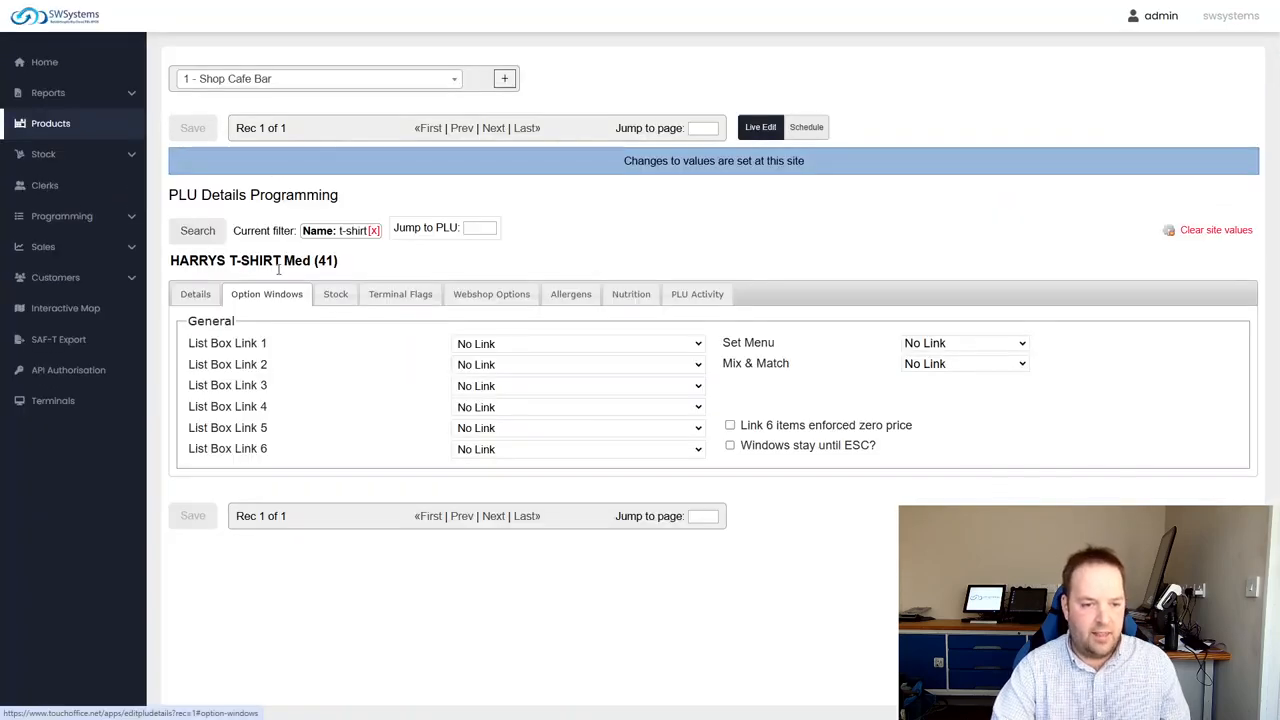
Review the t-shirt's stock settings, including its Minimum Stock, Maximum Stock and the first supplier's Unit Cost
{"action": "left_click", "coordinate": [335, 294]}
{"action": "scroll", "coordinate": [370, 336], "scroll_direction": "down", "scroll_amount": 1}
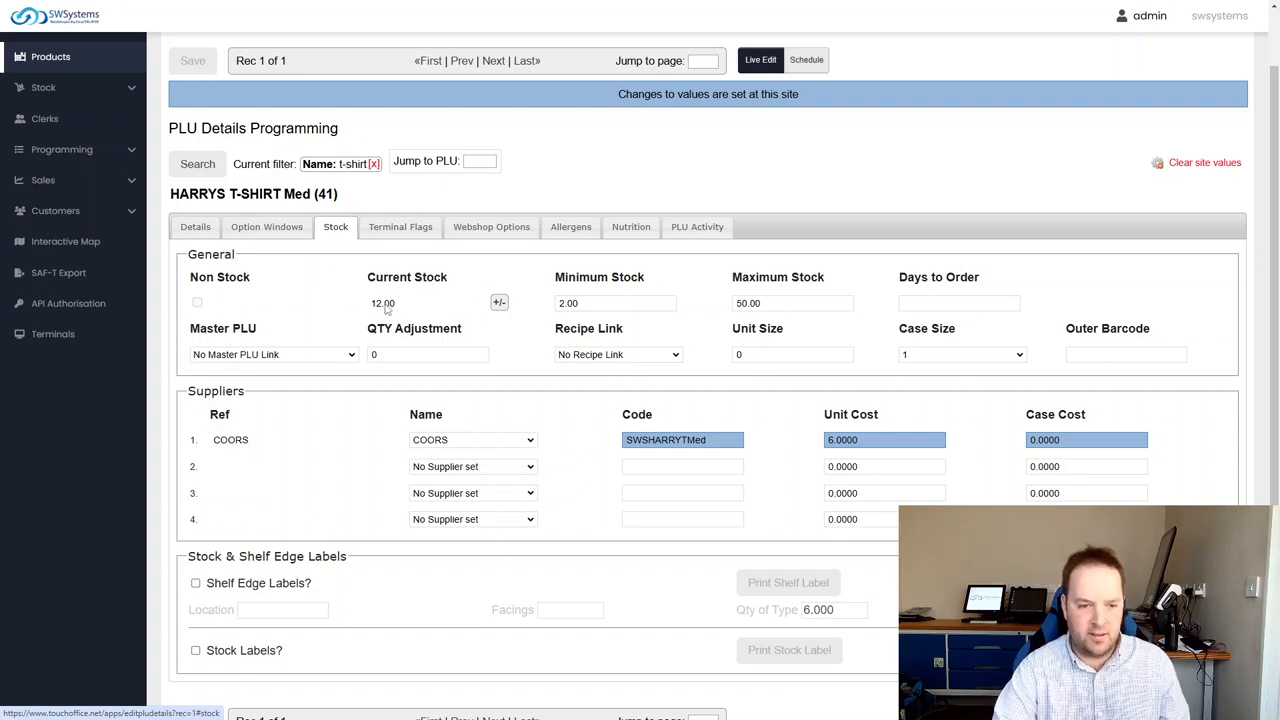
{"action": "left_click", "coordinate": [589, 302]}
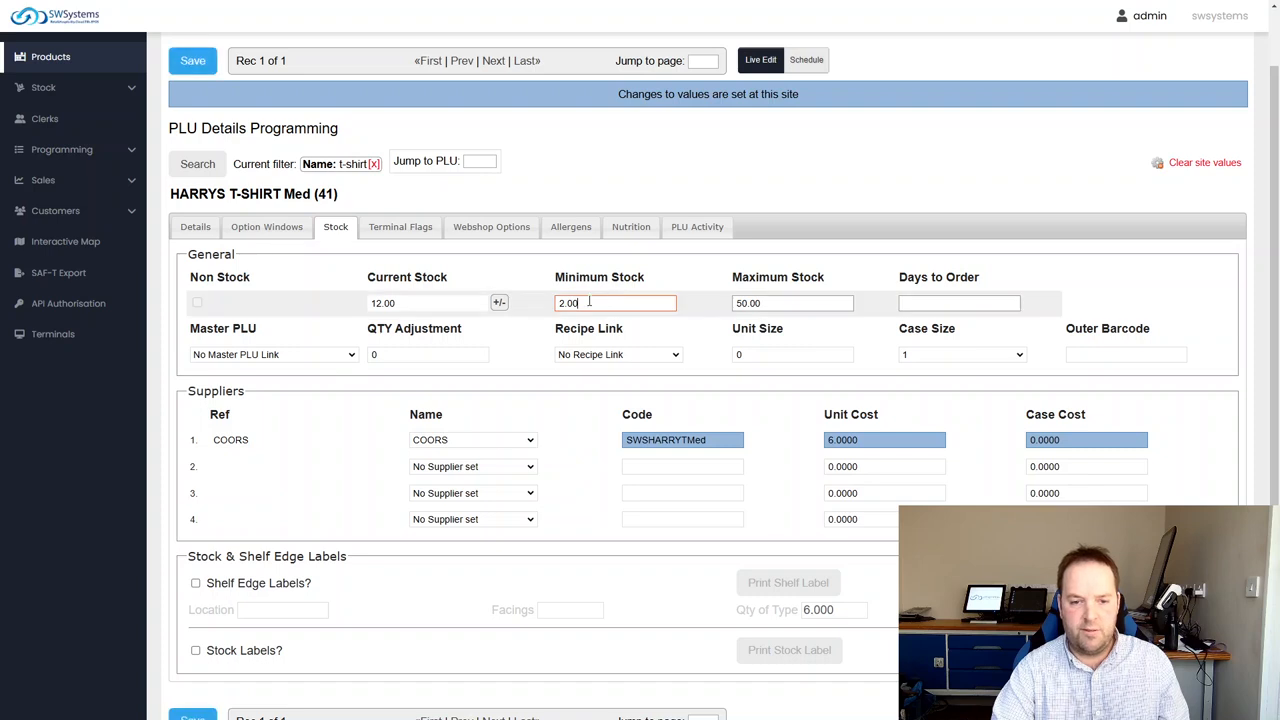
{"action": "left_click", "coordinate": [791, 300]}
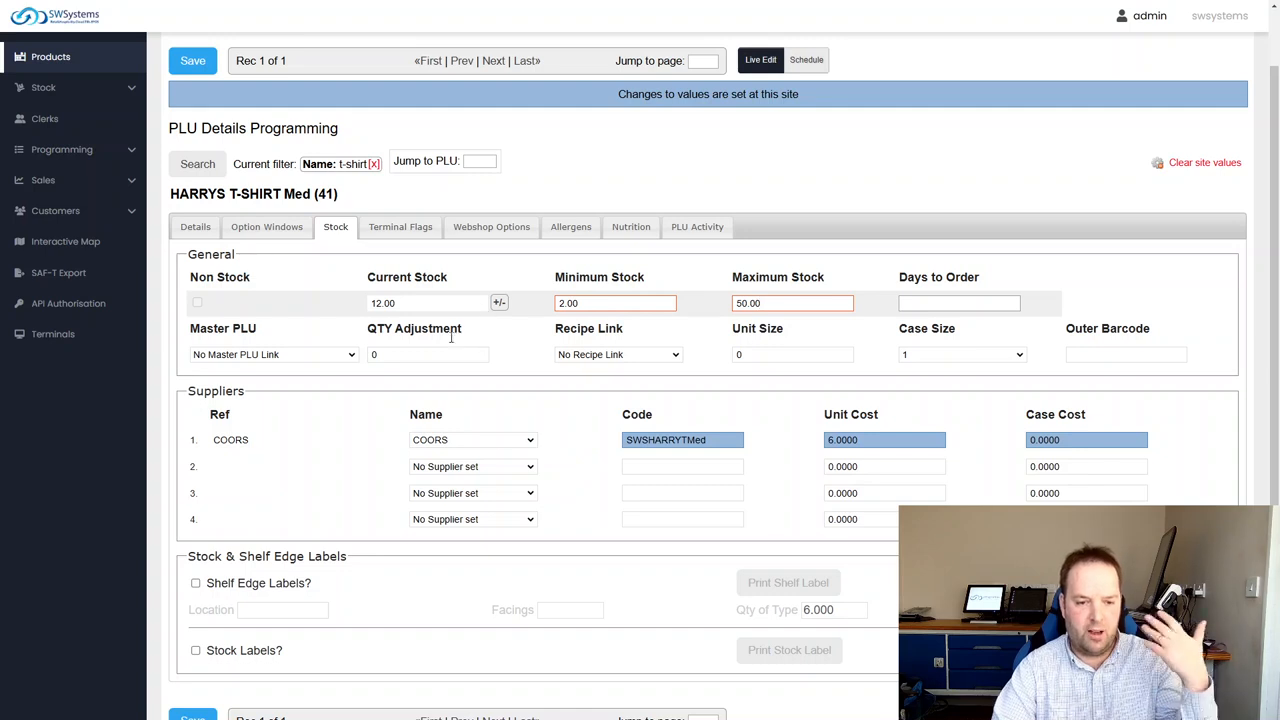
{"action": "left_click", "coordinate": [885, 439]}
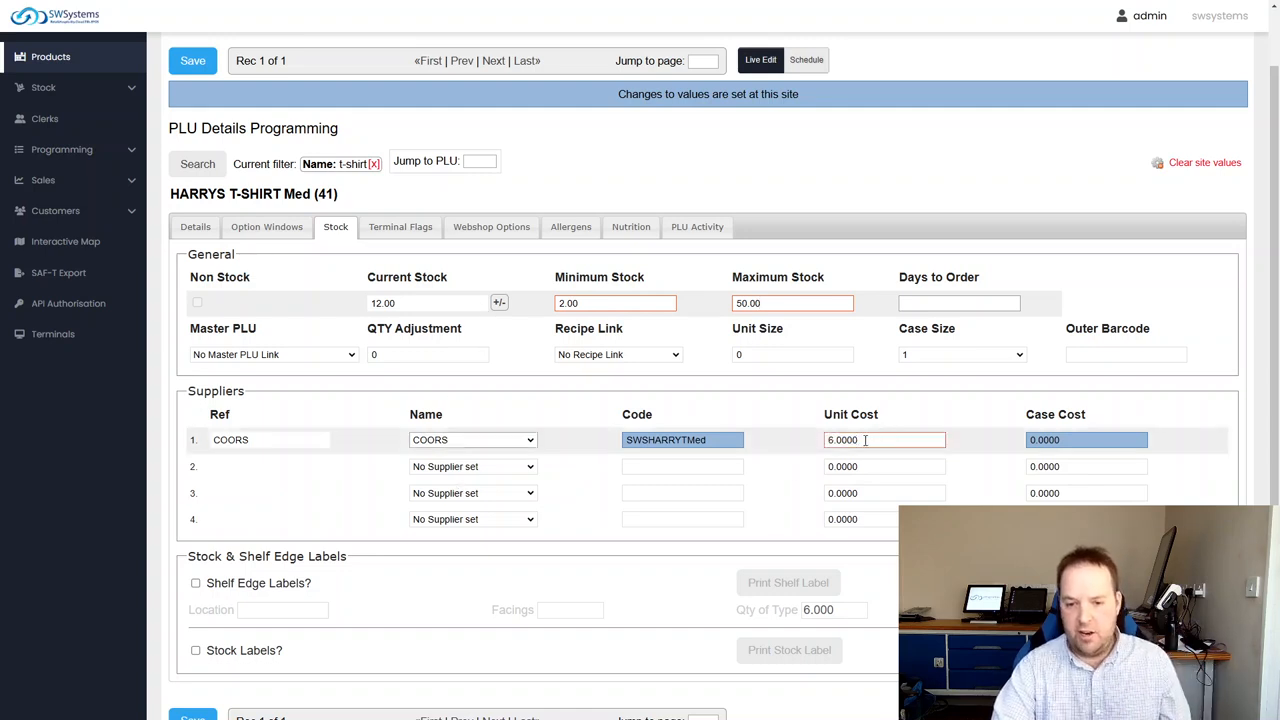
{"action": "double_click", "coordinate": [865, 440]}
{"action": "left_click", "coordinate": [1201, 415]}
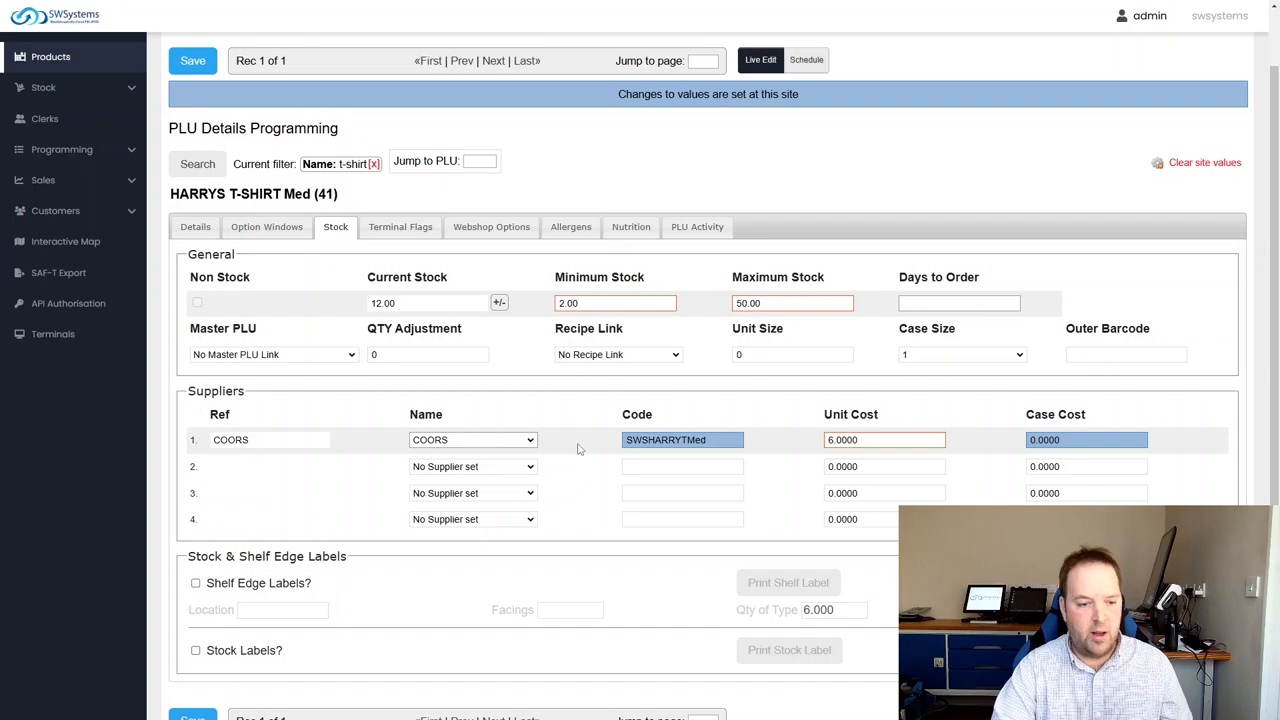
Inspect the t-shirt's supplier selection, Master PLU link and the stock and shelf edge label options
{"action": "scroll", "coordinate": [307, 454], "scroll_direction": "up", "scroll_amount": 1}
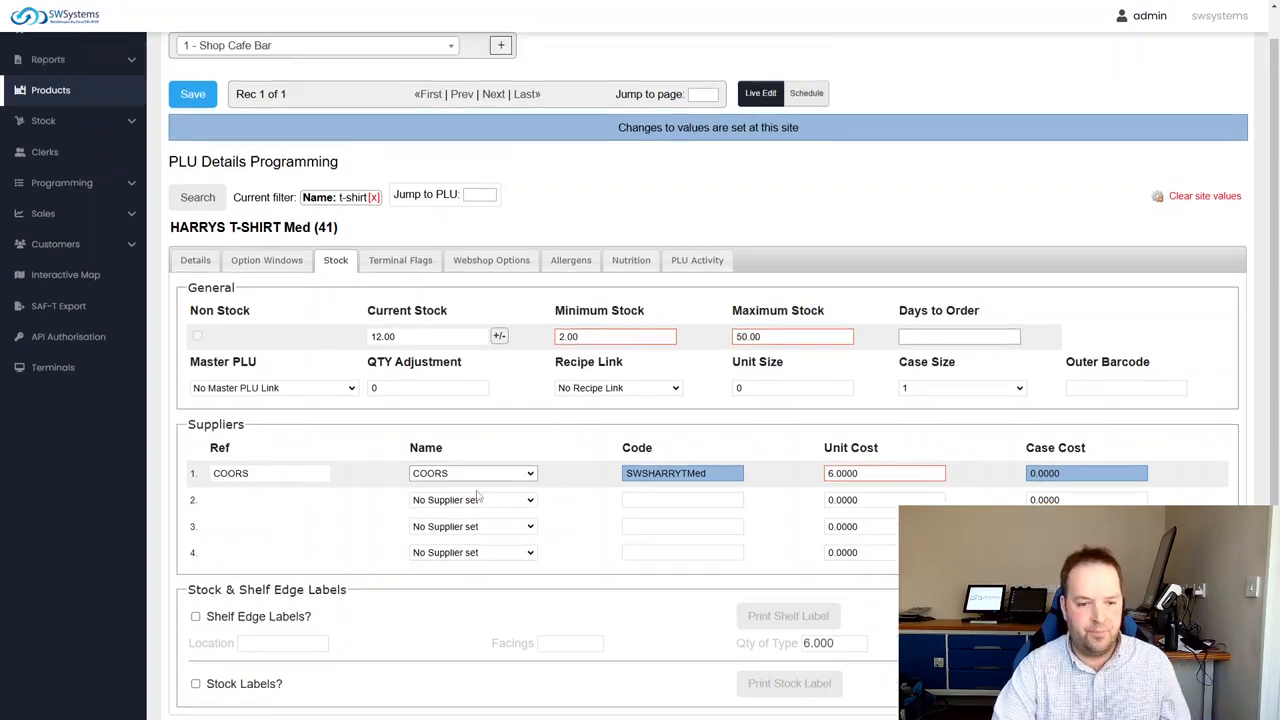
{"action": "left_click", "coordinate": [488, 506]}
{"action": "left_click", "coordinate": [562, 478]}
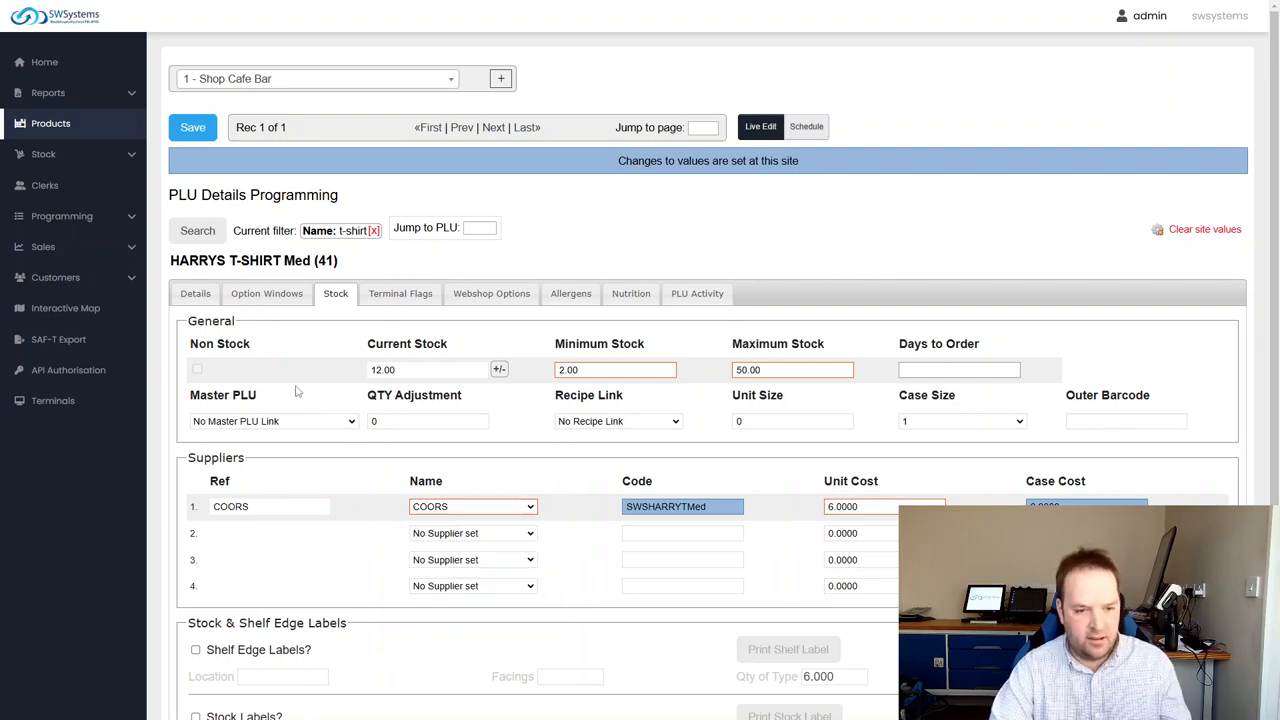
{"action": "left_click", "coordinate": [318, 420]}
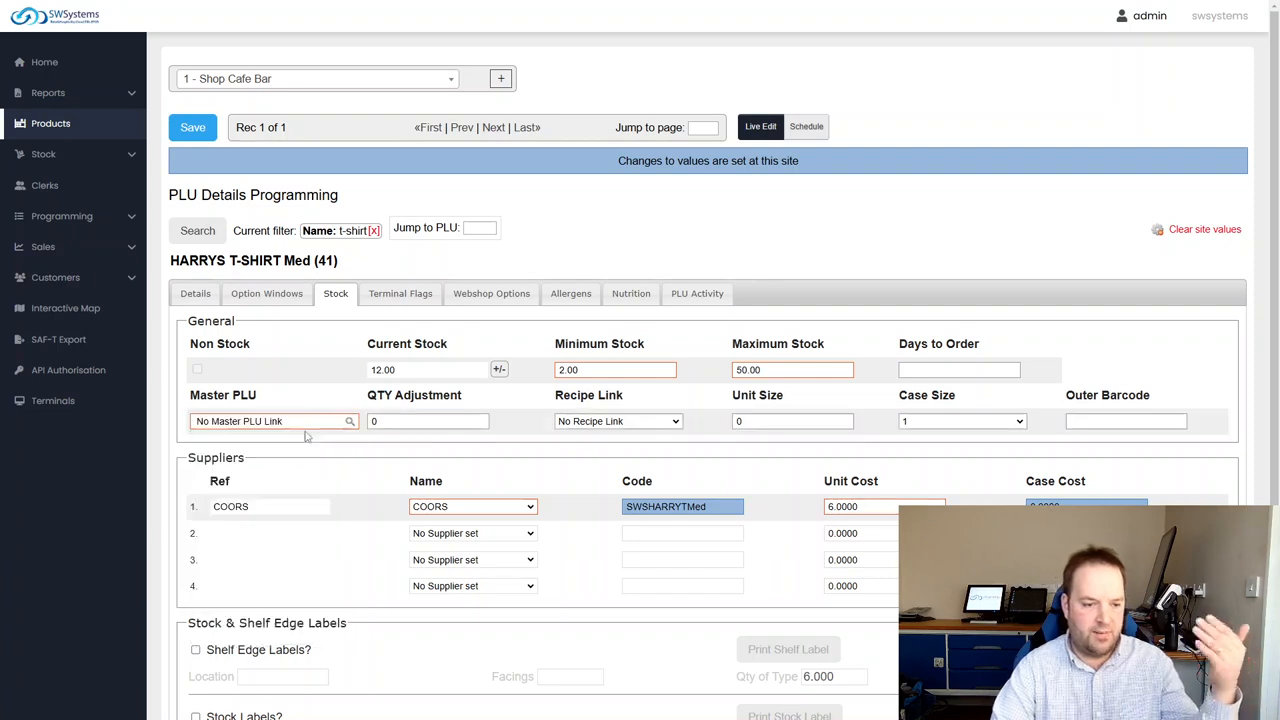
{"action": "left_click", "coordinate": [464, 436]}
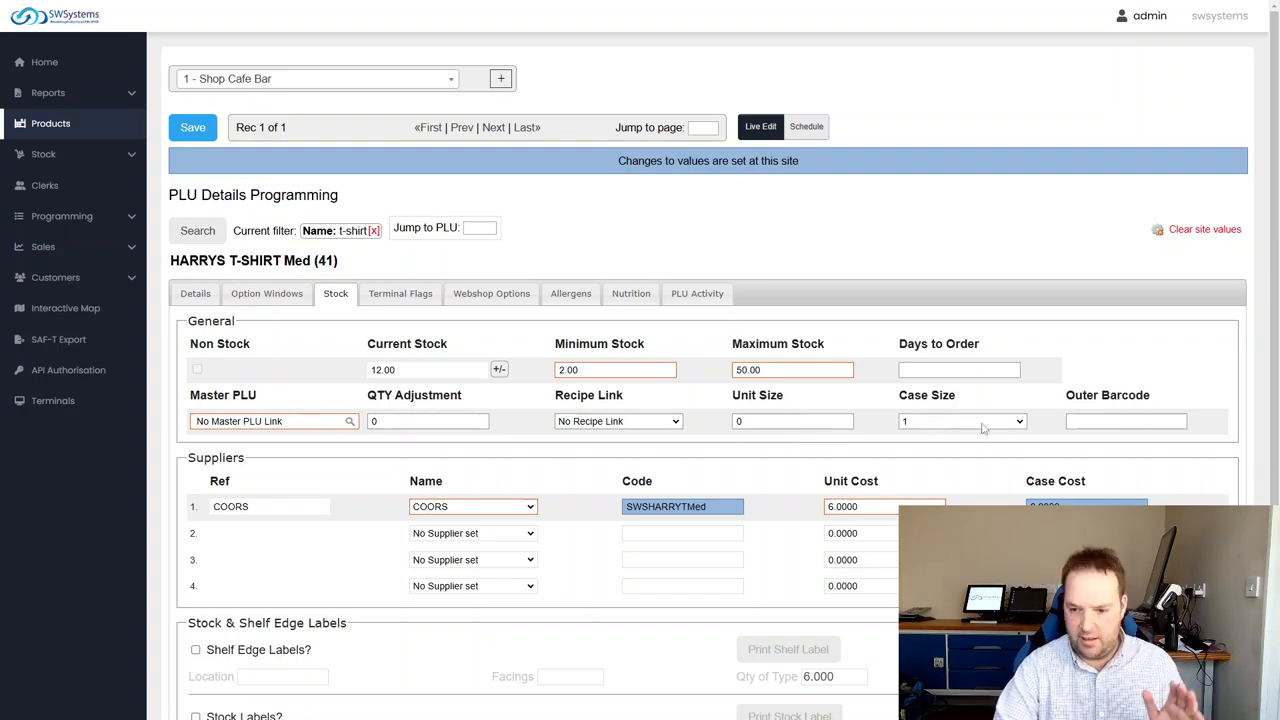
{"action": "scroll", "coordinate": [805, 513], "scroll_direction": "down", "scroll_amount": 2}
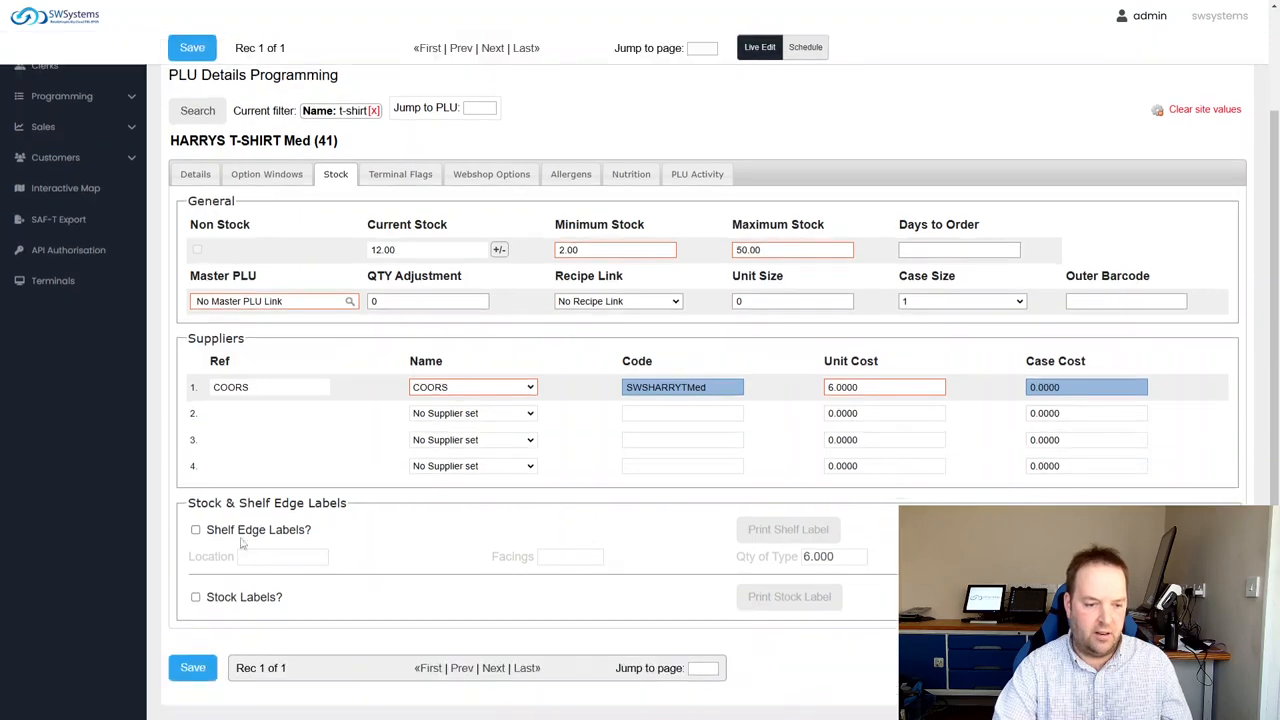
{"action": "scroll", "coordinate": [262, 609], "scroll_direction": "up", "scroll_amount": 2}
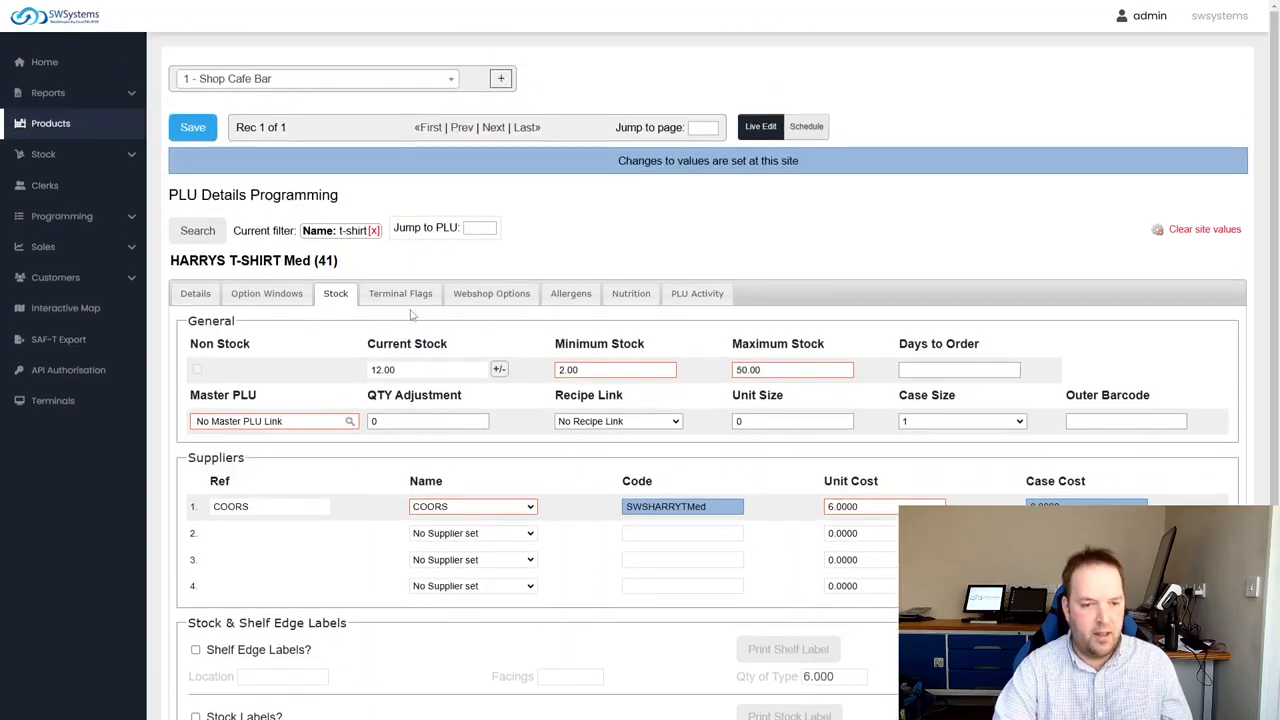
Review the t-shirt's Terminal Flags, including status flags, kitchen printers and EPOS stock control options
{"action": "left_click", "coordinate": [400, 293]}
{"action": "scroll", "coordinate": [543, 513], "scroll_direction": "down", "scroll_amount": 2}
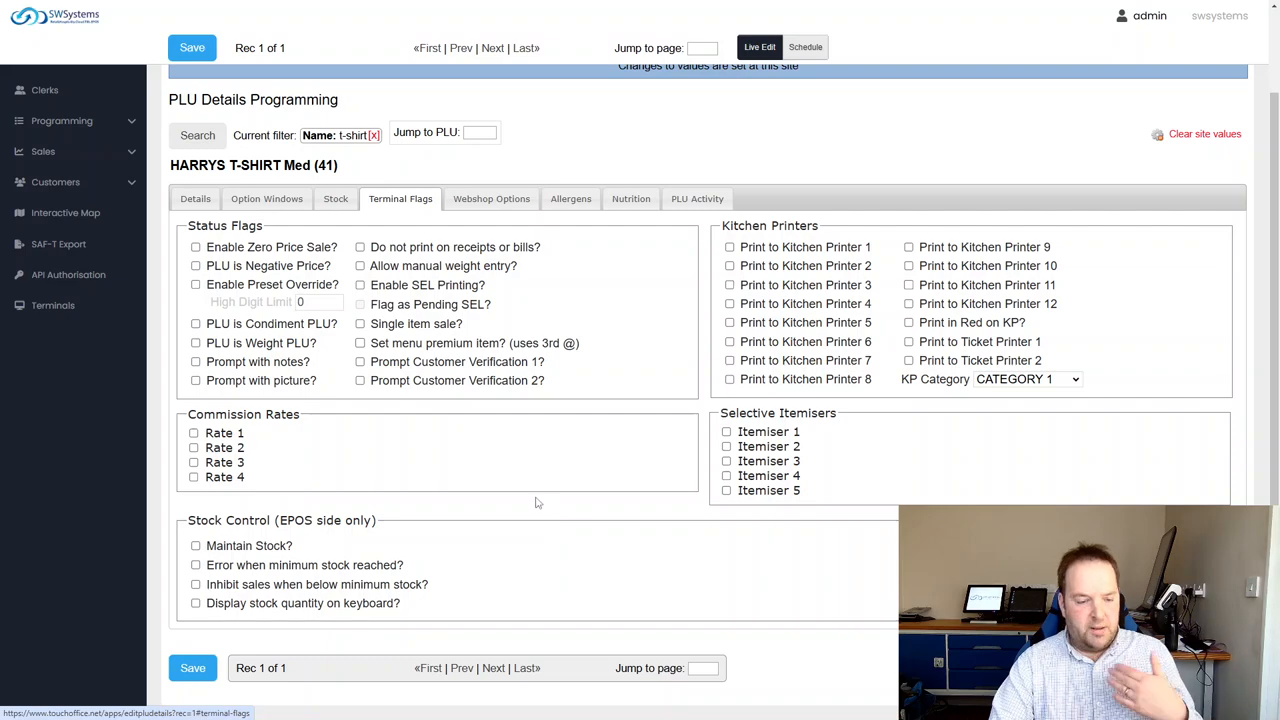
{"action": "scroll", "coordinate": [520, 498], "scroll_direction": "up", "scroll_amount": 1}
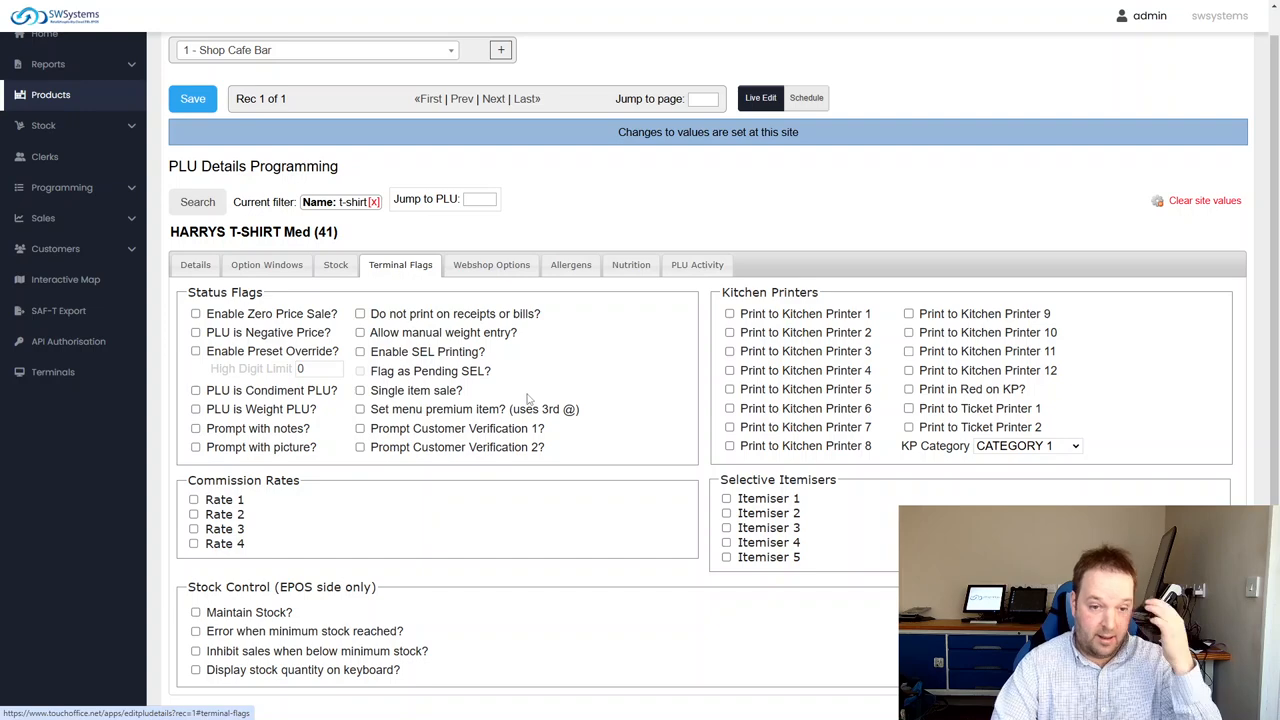
Review the t-shirt's Webshop Options, including image, web list links, Just Eat and voucher settings
{"action": "left_click", "coordinate": [511, 273]}
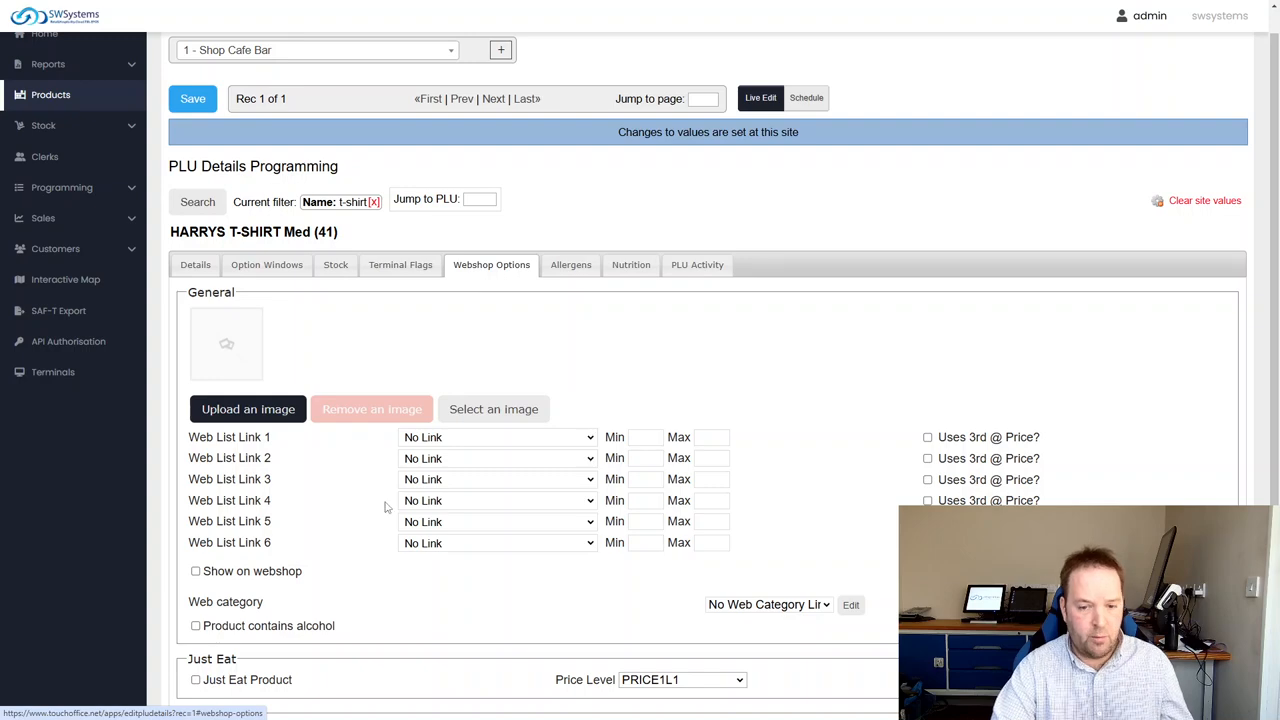
{"action": "scroll", "coordinate": [395, 520], "scroll_direction": "down", "scroll_amount": 2}
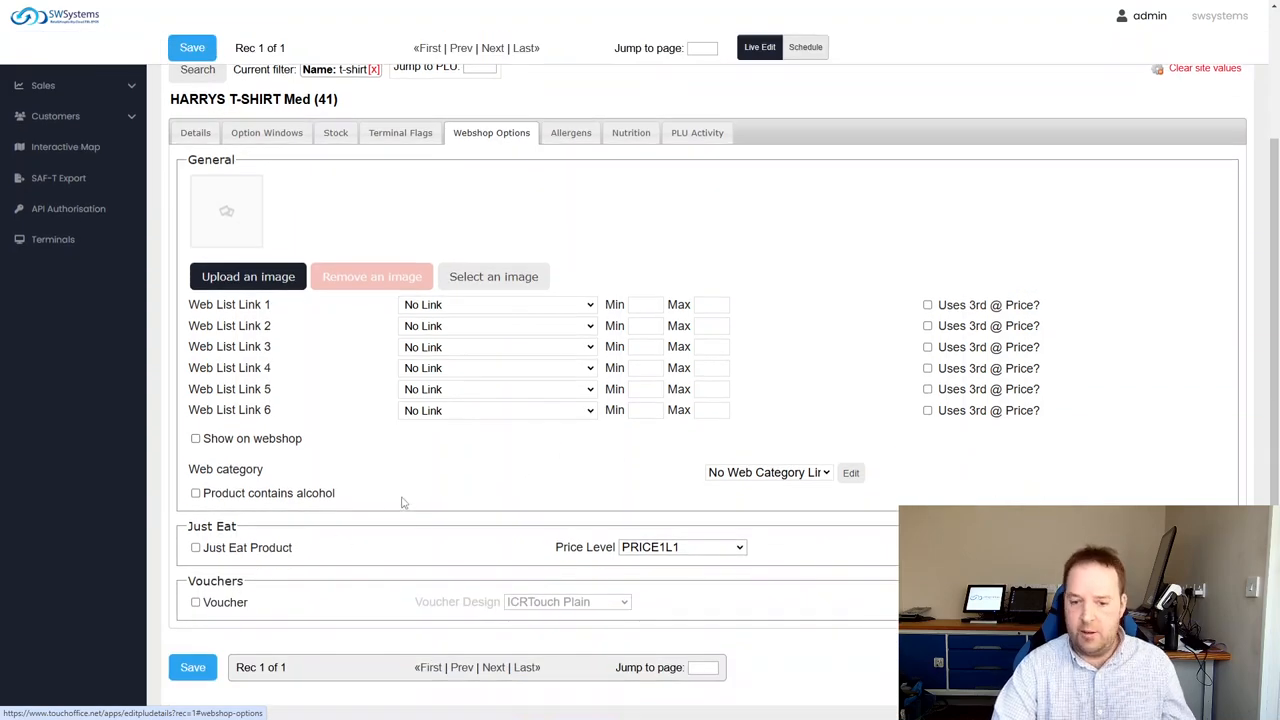
{"action": "scroll", "coordinate": [403, 503], "scroll_direction": "up", "scroll_amount": 1}
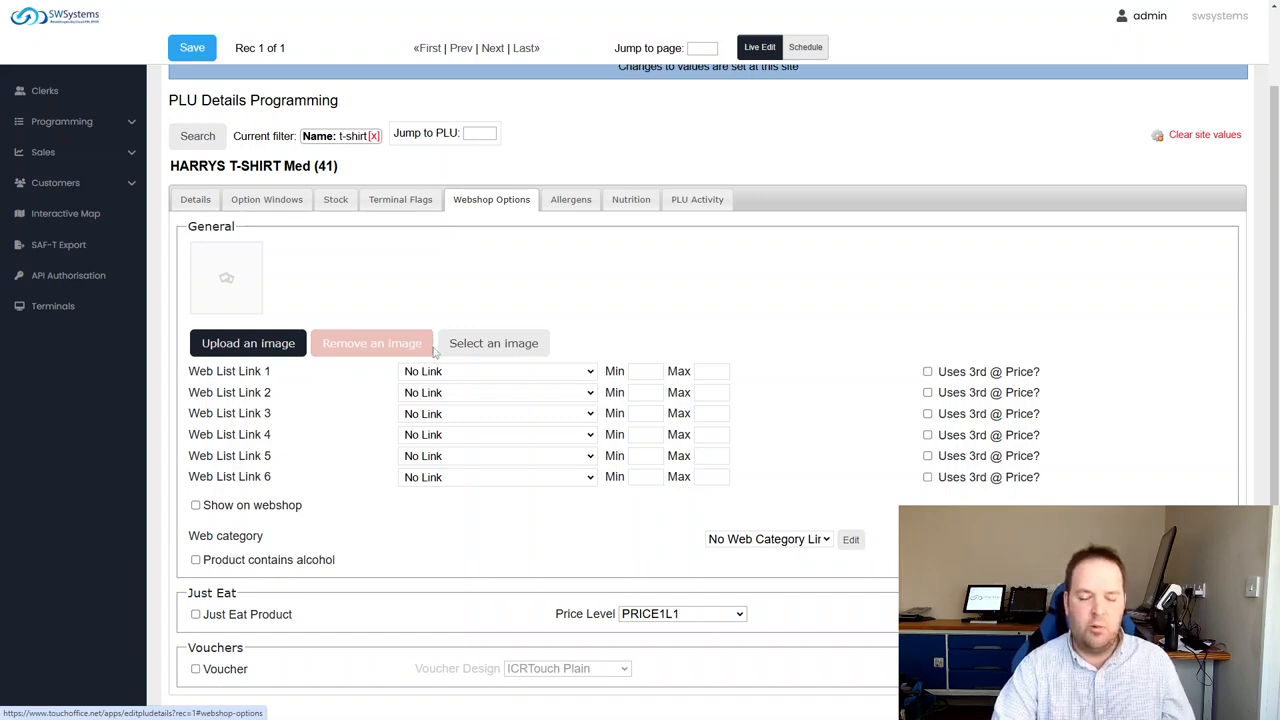
Review the list of allergens that can be assigned to the t-shirt
{"action": "left_click", "coordinate": [571, 199]}
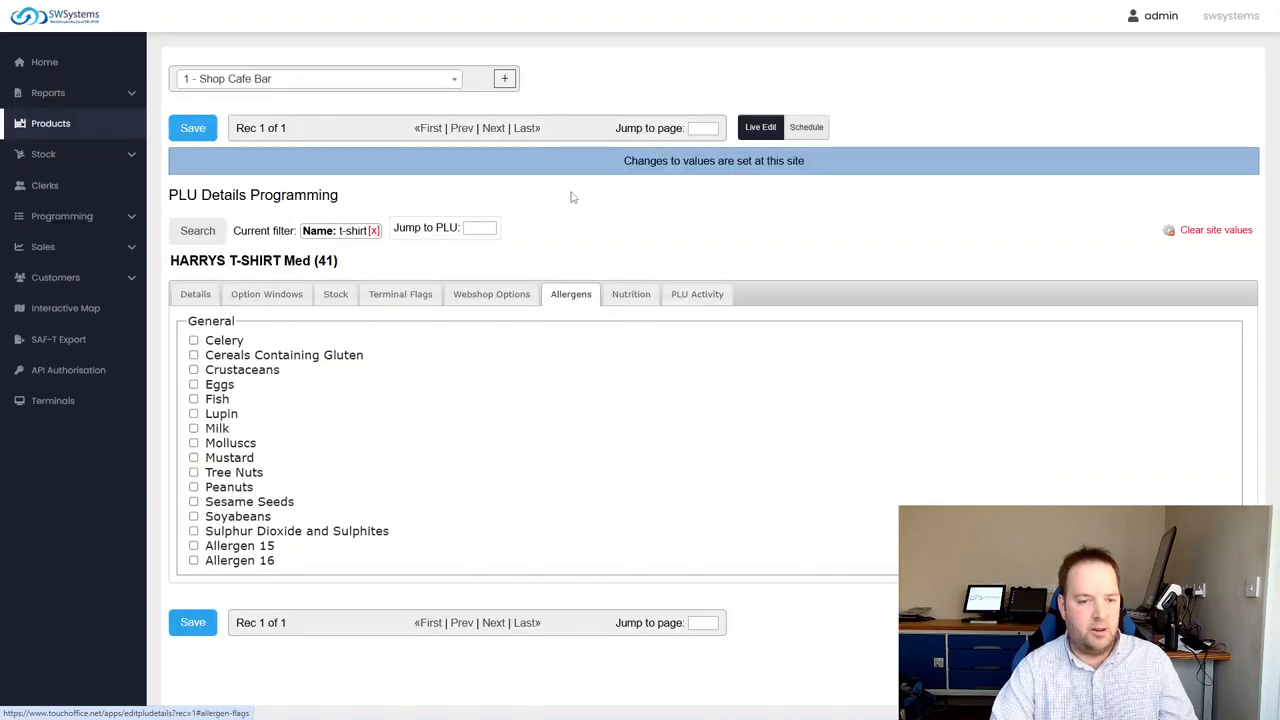
{"action": "left_click", "coordinate": [491, 294]}
{"action": "left_click", "coordinate": [571, 294]}
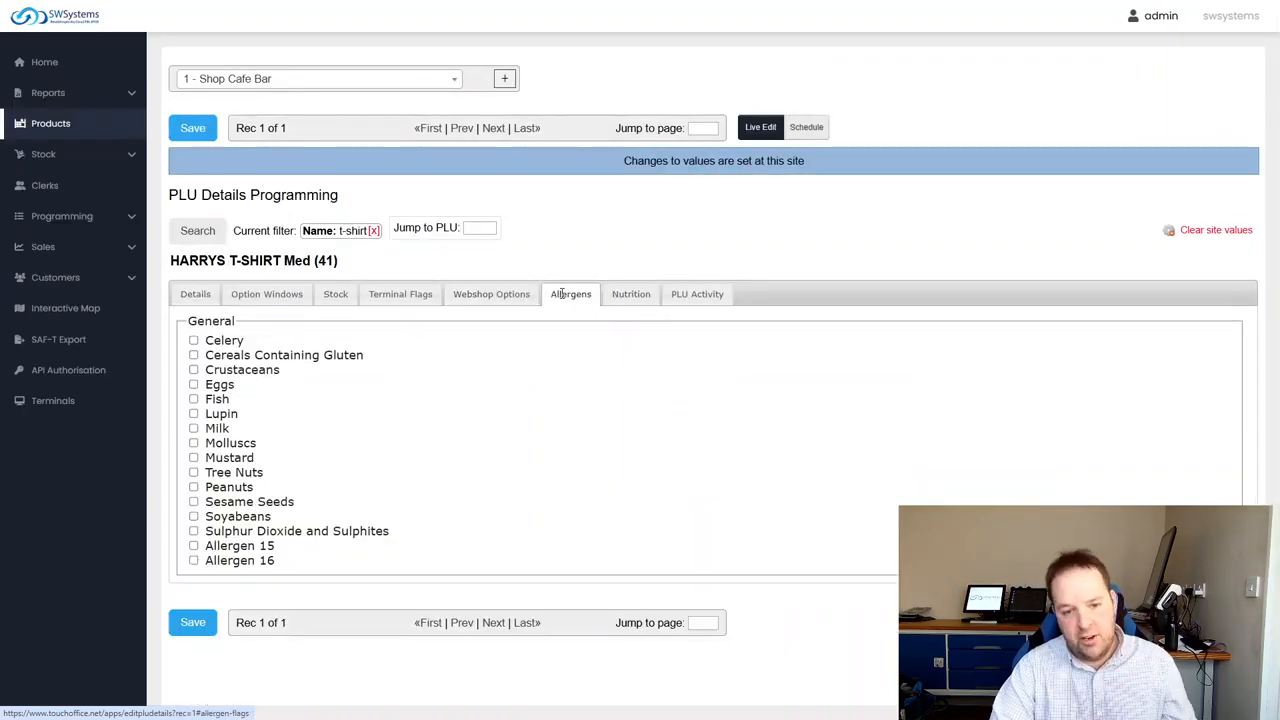
Tick Celery, Cereals Containing Gluten, Eggs, Lupin and Milk as the t-shirt's allergens, and clear them all again
{"action": "left_click", "coordinate": [226, 341]}
{"action": "left_click", "coordinate": [226, 356]}
{"action": "left_click", "coordinate": [220, 385]}
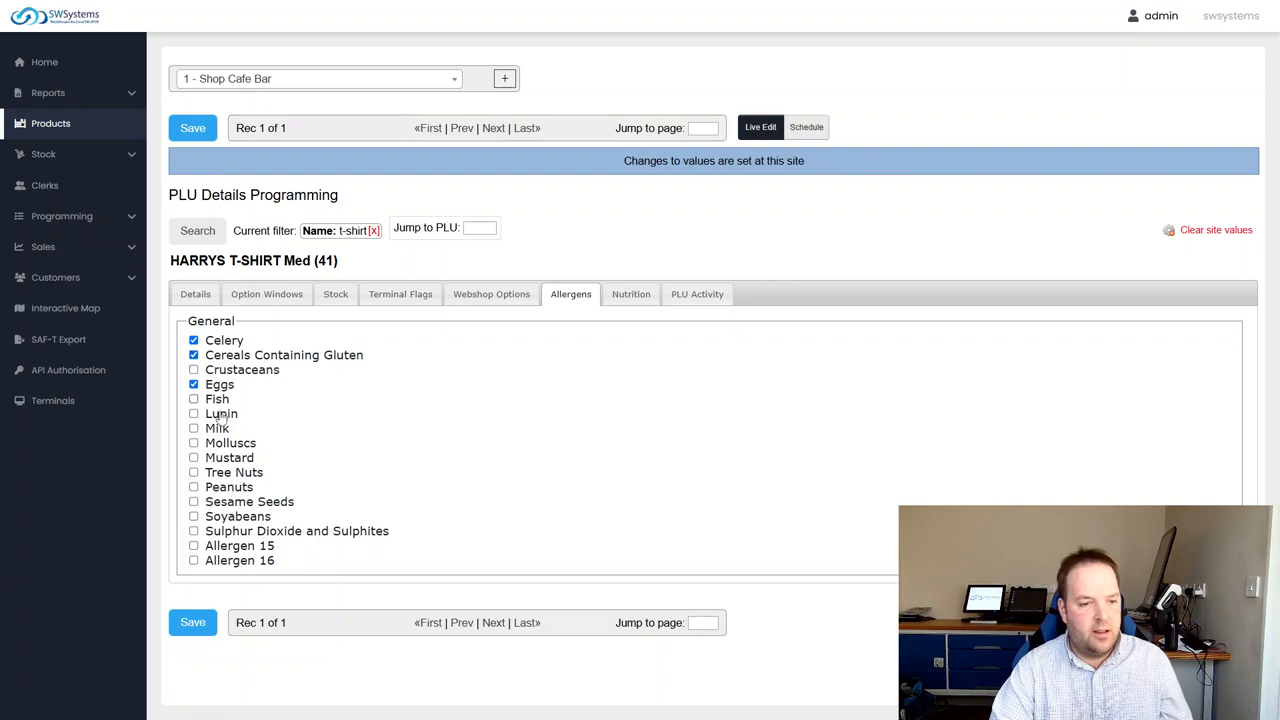
{"action": "left_click", "coordinate": [220, 414]}
{"action": "left_click", "coordinate": [220, 428]}
{"action": "left_click", "coordinate": [208, 386]}
{"action": "left_click", "coordinate": [212, 413]}
{"action": "left_click", "coordinate": [208, 428]}
{"action": "left_click", "coordinate": [212, 356]}
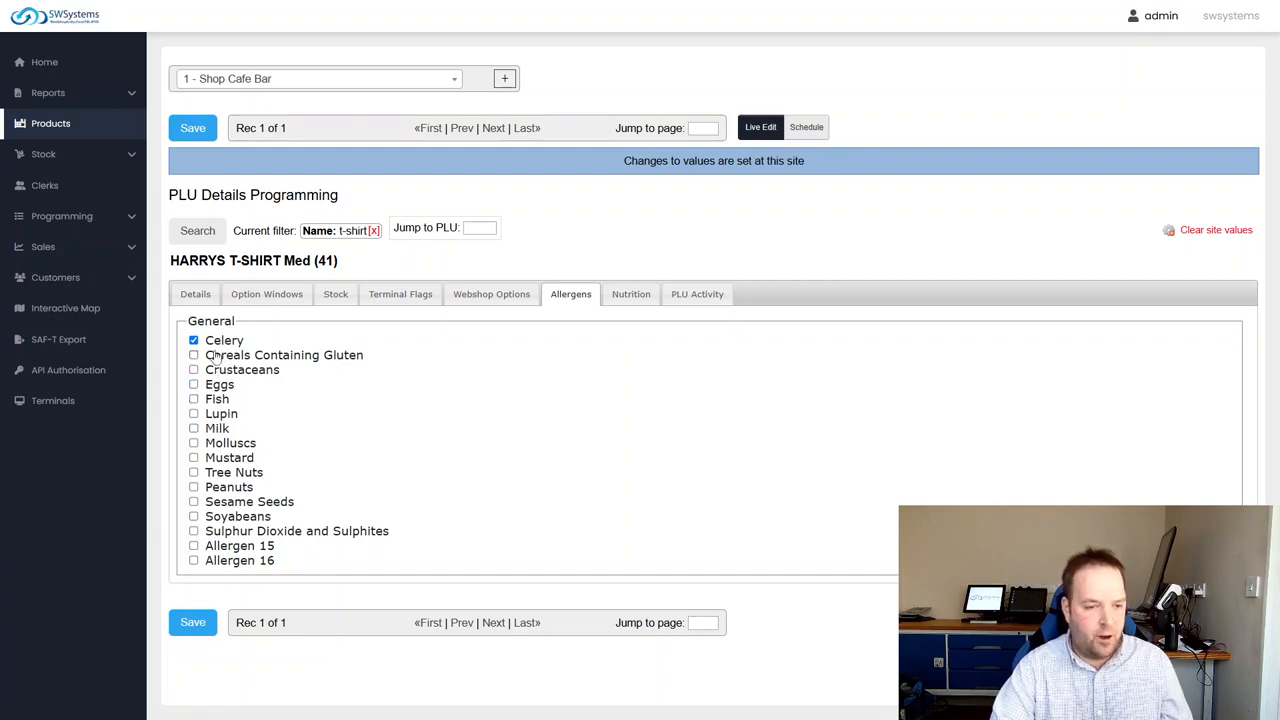
{"action": "left_click", "coordinate": [215, 342]}
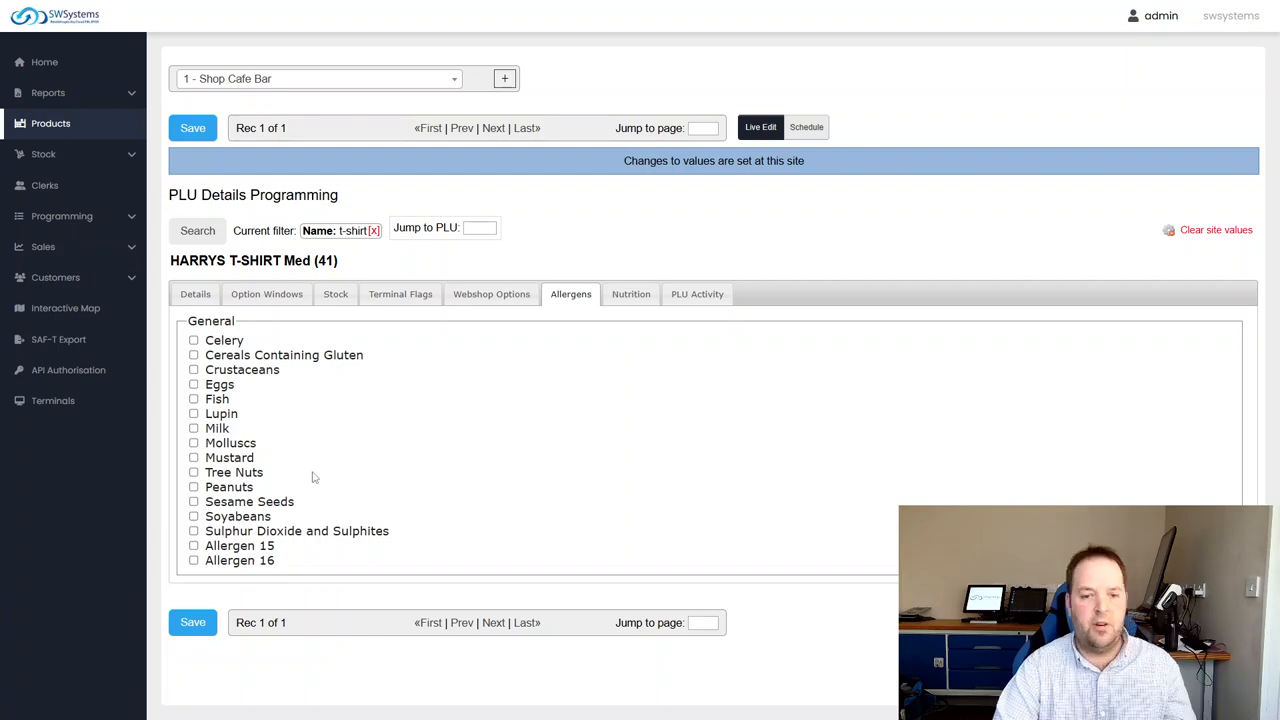
Review the t-shirt's nutrition values and the filters of its PLU activity log
{"action": "left_click", "coordinate": [631, 294]}
{"action": "left_click", "coordinate": [697, 294]}
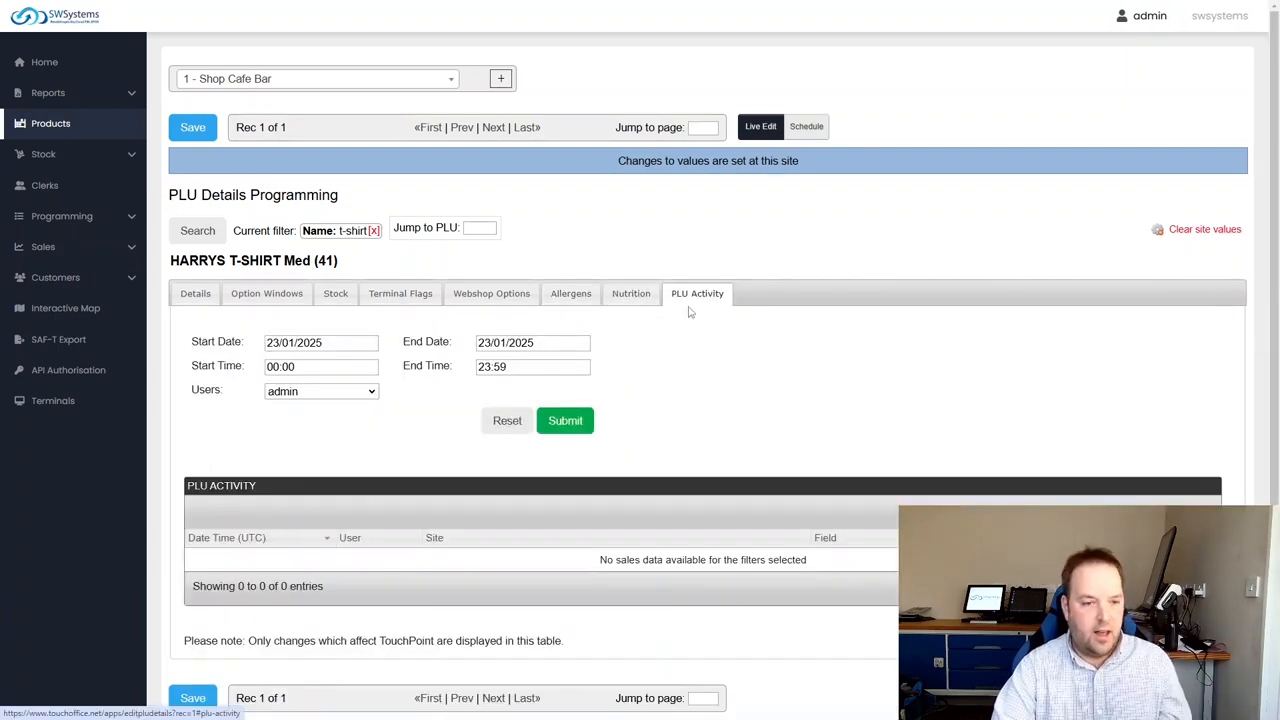
{"action": "left_click", "coordinate": [630, 294]}
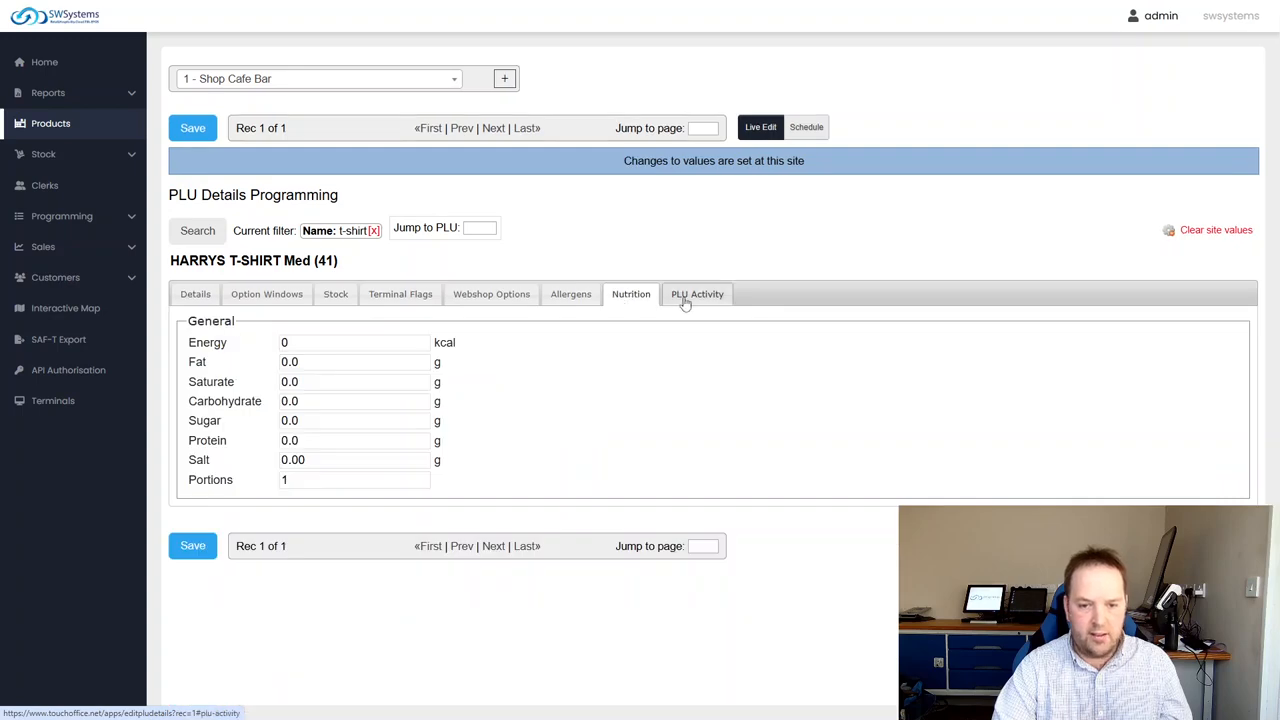
{"action": "left_click", "coordinate": [685, 295]}
{"action": "left_click", "coordinate": [631, 295]}
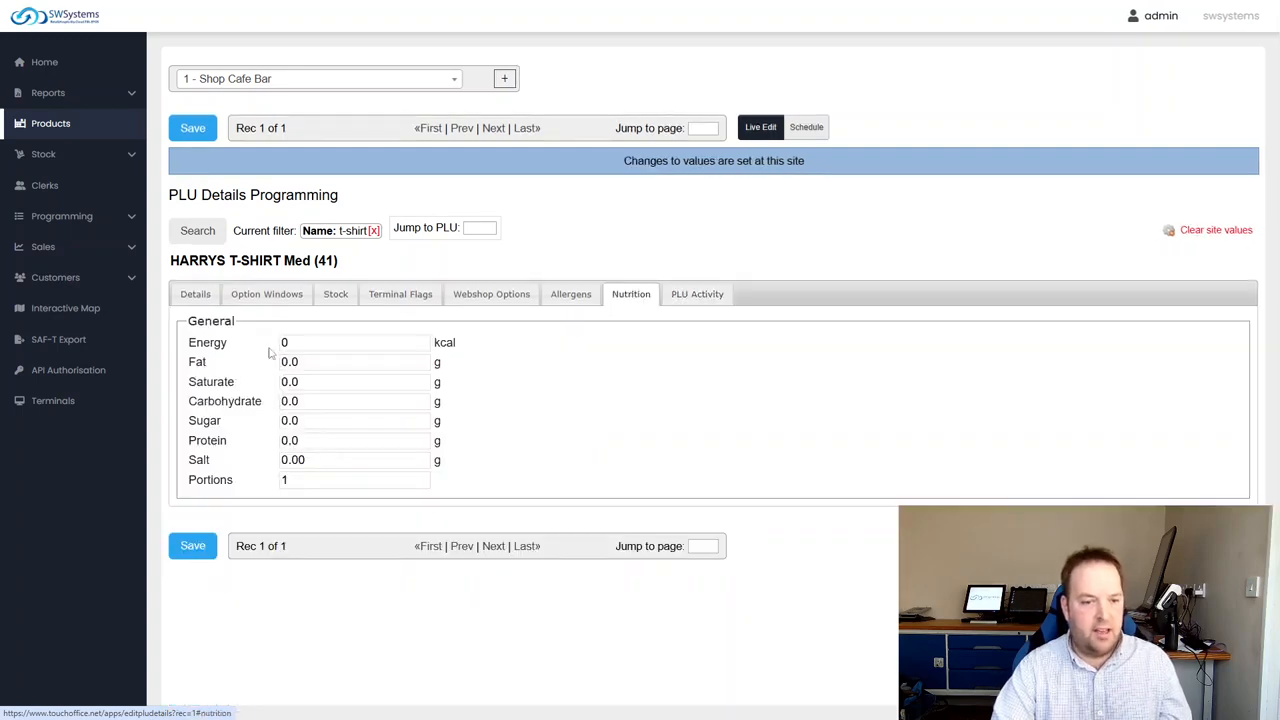
Revisit the t-shirt's stock and option window settings and examine its prices, GP and quantities in the details
{"action": "left_click", "coordinate": [333, 295]}
{"action": "left_click", "coordinate": [290, 298]}
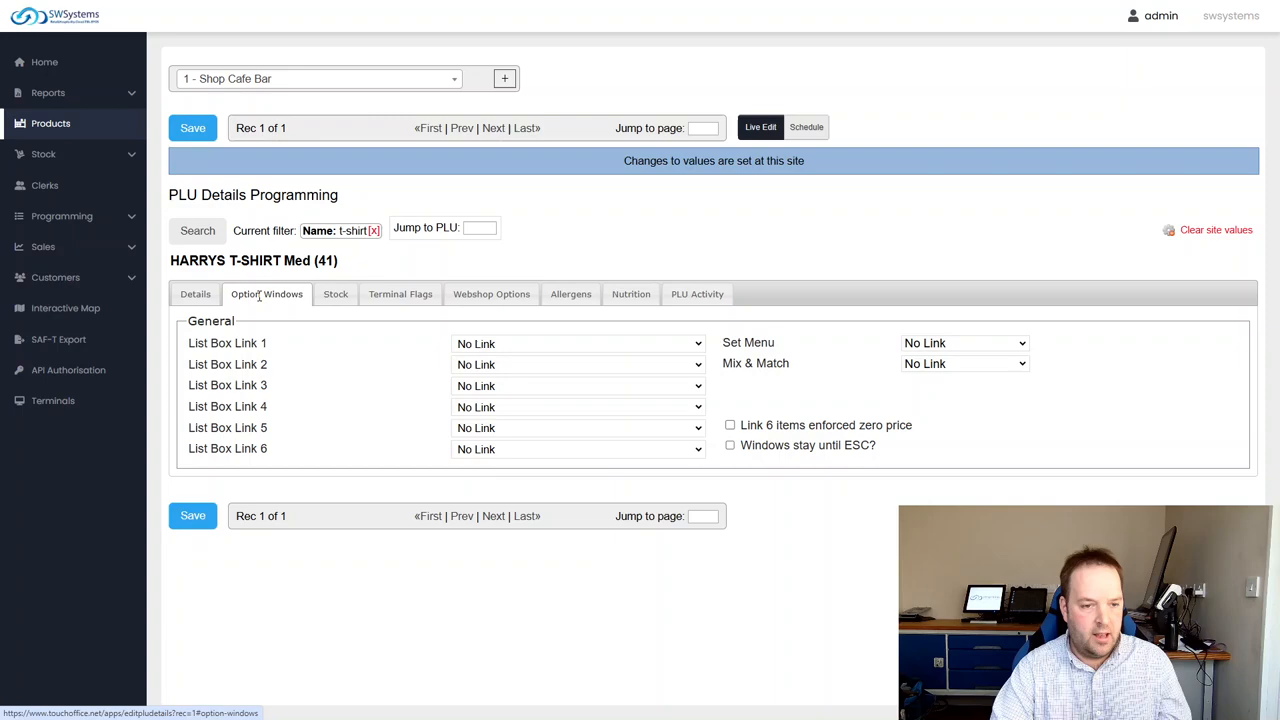
{"action": "left_click", "coordinate": [198, 298]}
{"action": "scroll", "coordinate": [326, 465], "scroll_direction": "down", "scroll_amount": 2}
{"action": "scroll", "coordinate": [326, 465], "scroll_direction": "down", "scroll_amount": 2}
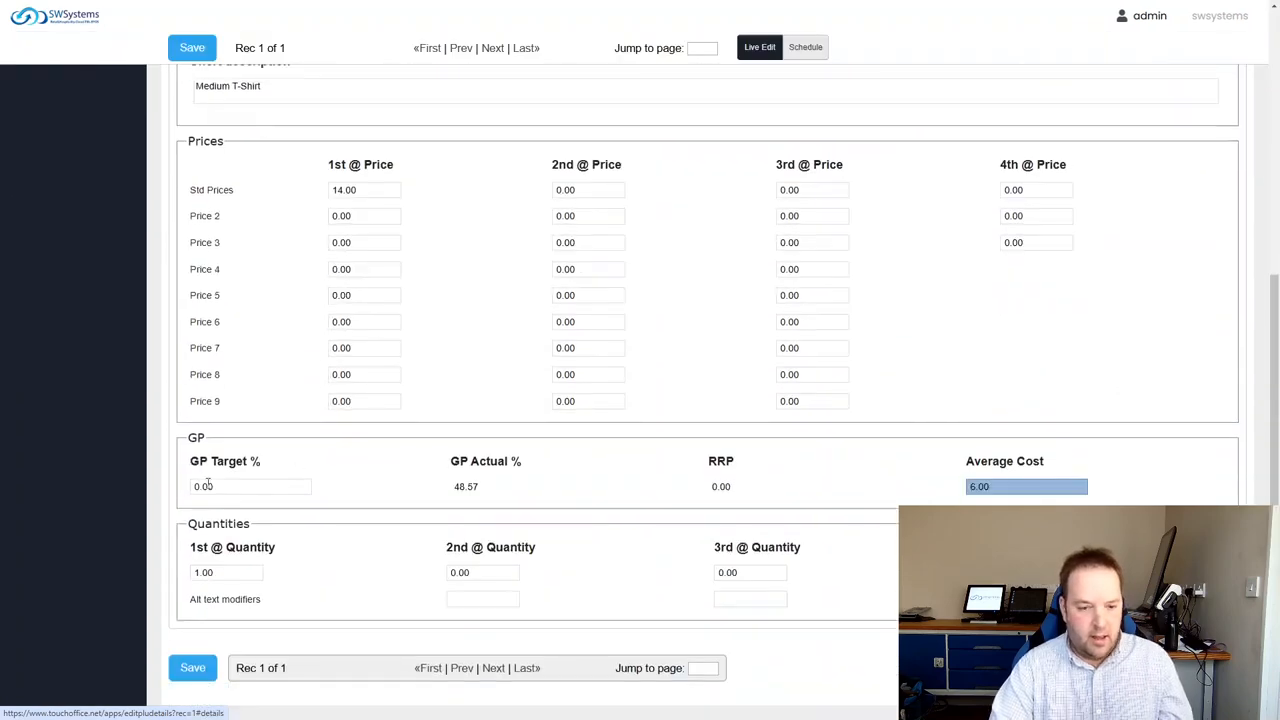
{"action": "scroll", "coordinate": [370, 513], "scroll_direction": "up", "scroll_amount": 4}
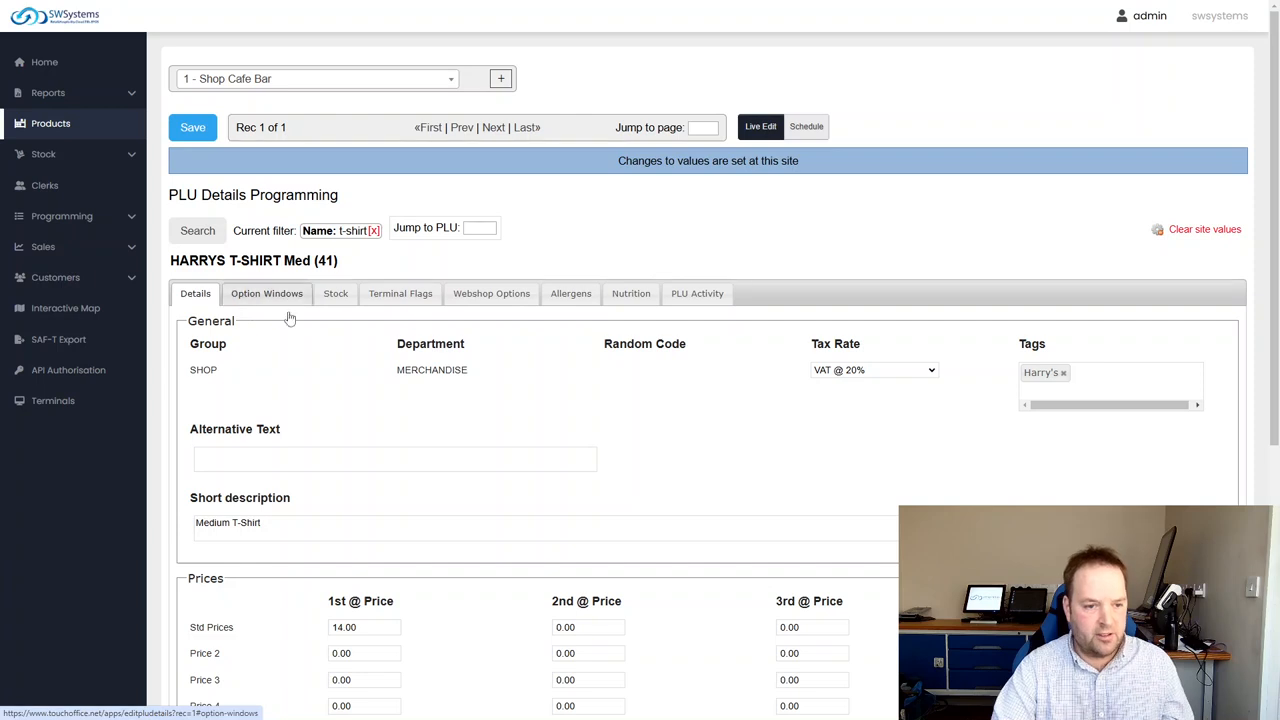
Remove the t-shirt name filter from the products and open the stock list
{"action": "left_click", "coordinate": [373, 230]}
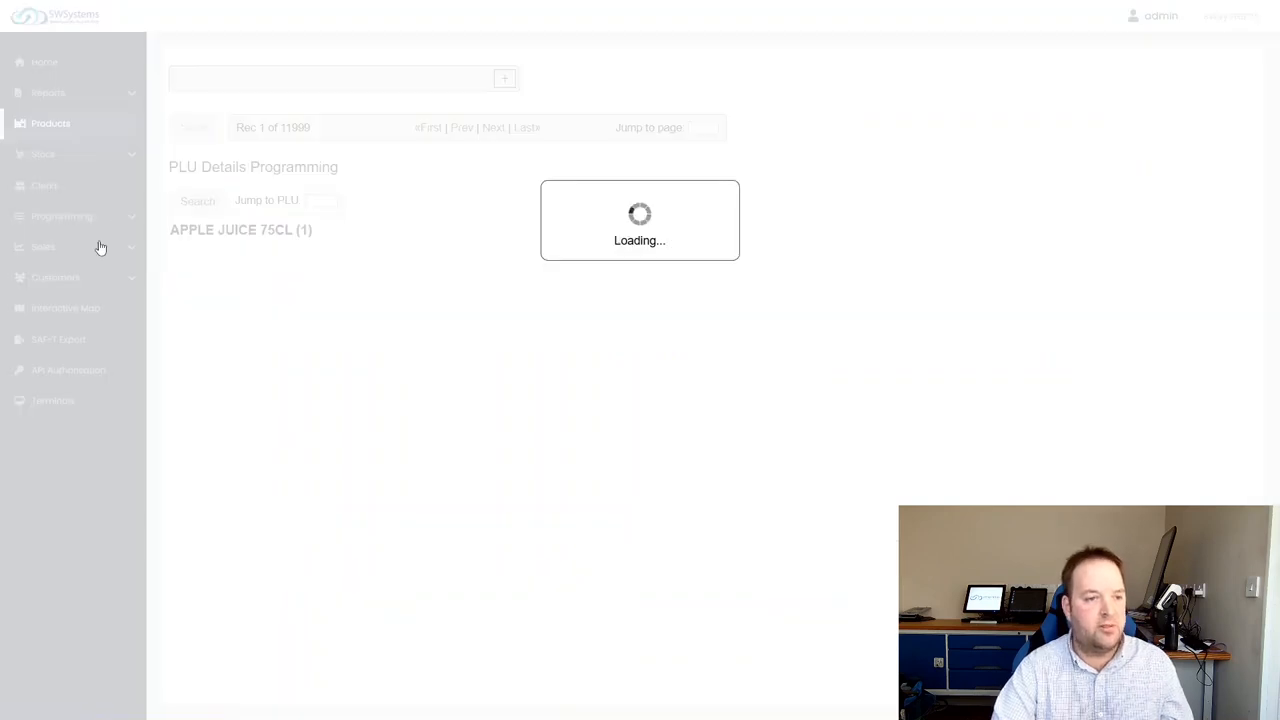
{"action": "left_click", "coordinate": [45, 156]}
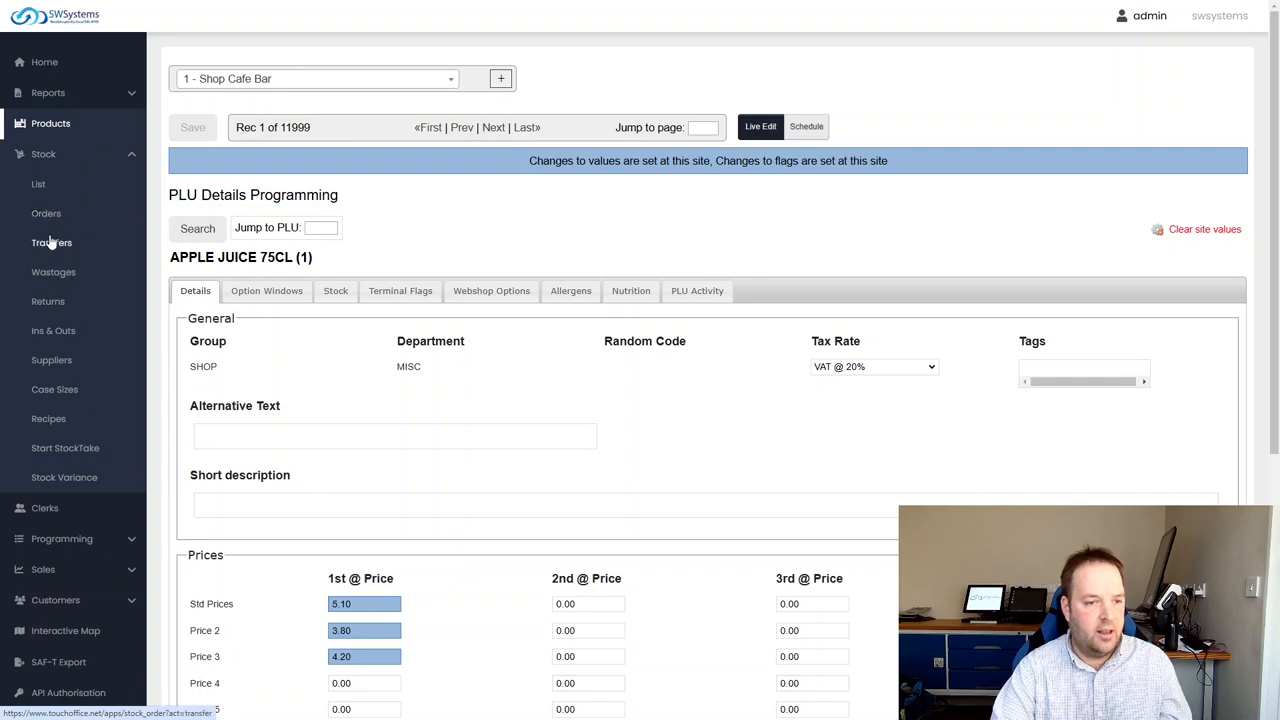
{"action": "left_click", "coordinate": [38, 184]}
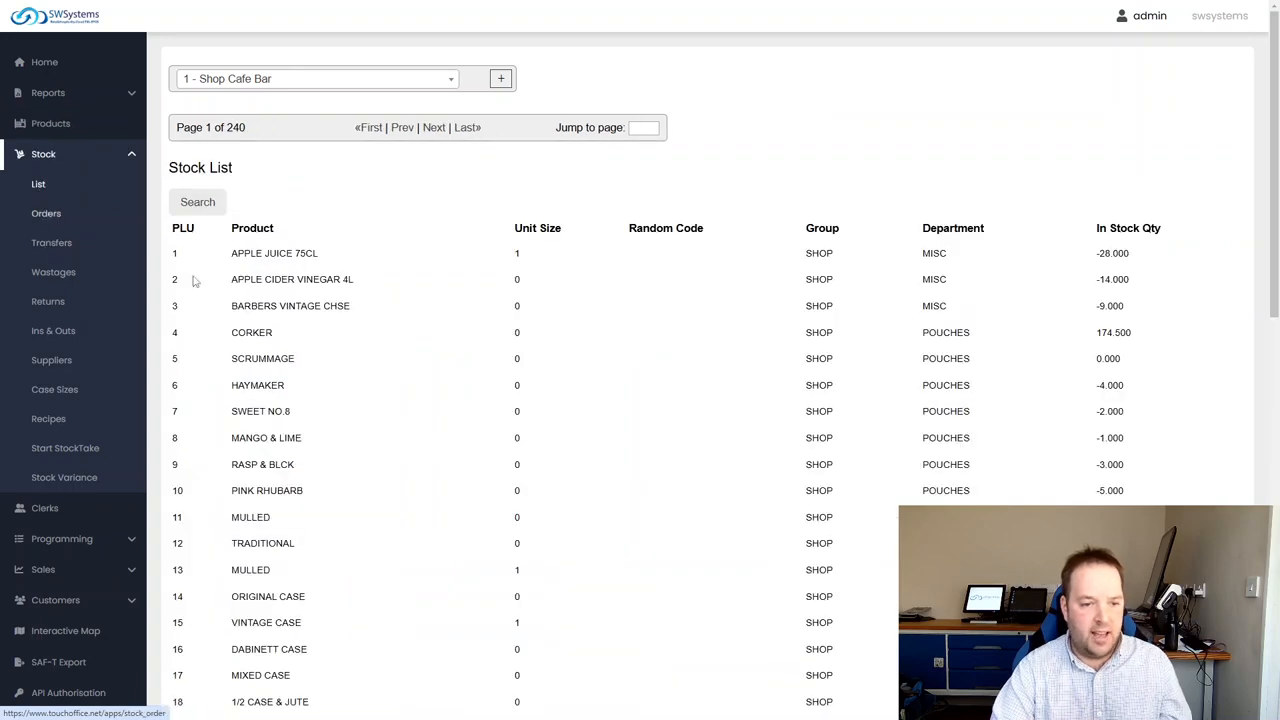
Search the stock list for products in the MERCHANDISE department and clear that filter again
{"action": "left_click", "coordinate": [205, 206]}
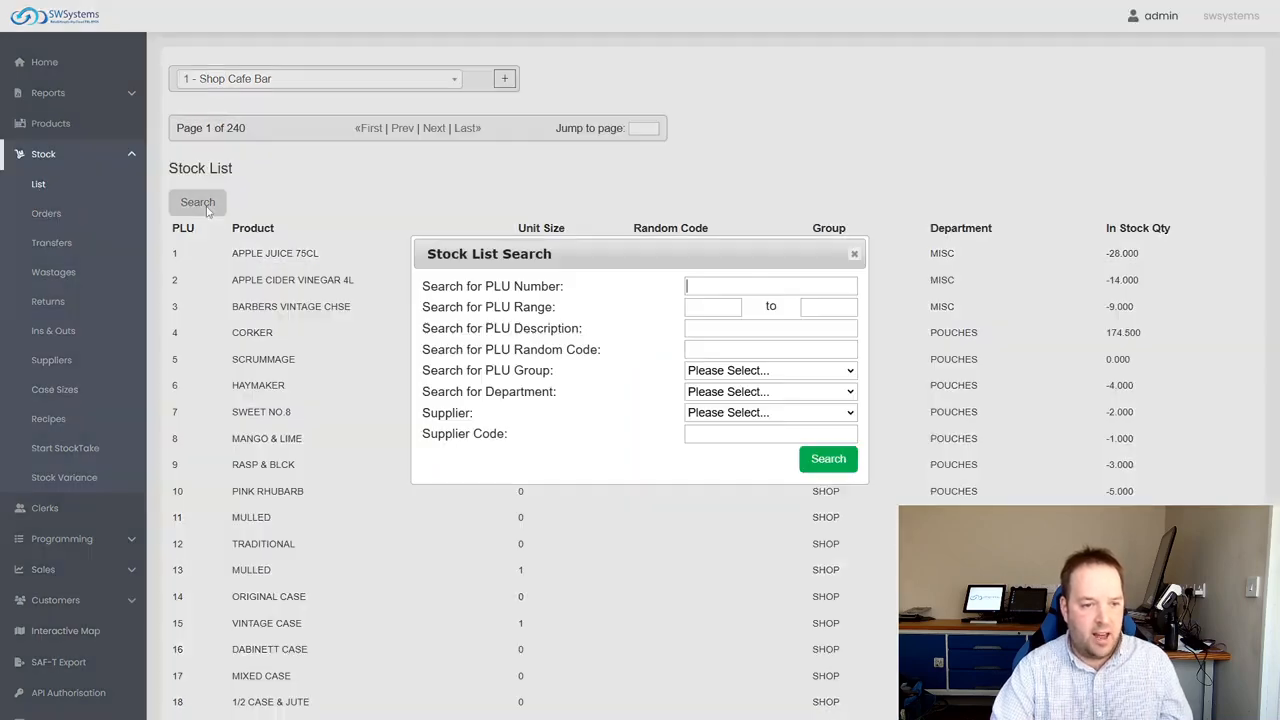
{"action": "left_click", "coordinate": [722, 392]}
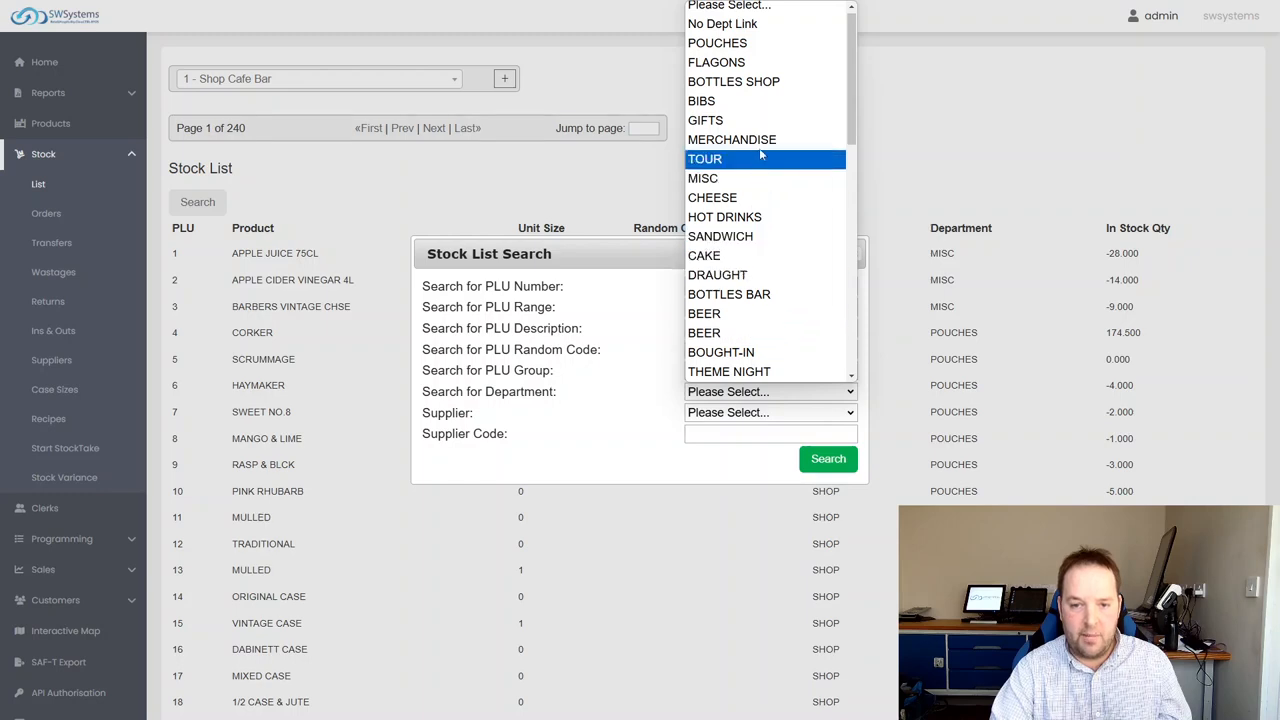
{"action": "left_click", "coordinate": [838, 137]}
{"action": "left_click", "coordinate": [829, 459]}
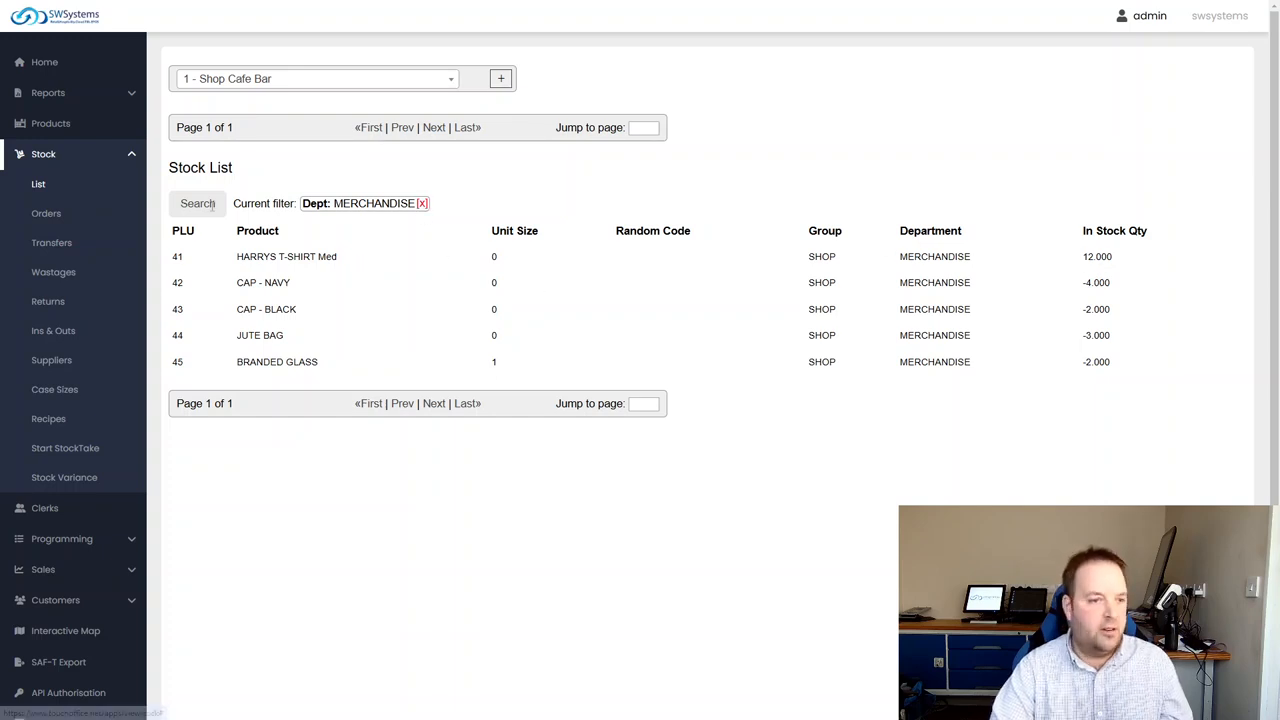
{"action": "left_click", "coordinate": [423, 204]}
Open the stock orders and create a new blank order for the supplier COORS
{"action": "left_click", "coordinate": [72, 155]}
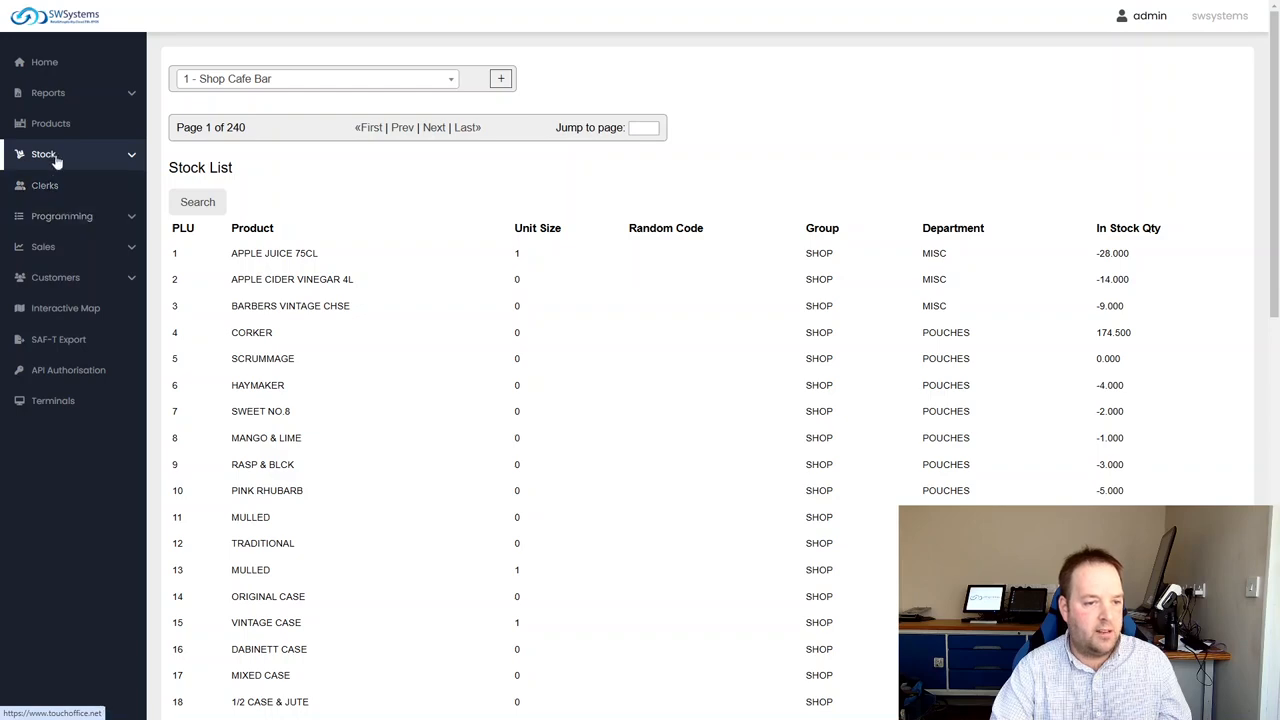
{"action": "left_click", "coordinate": [57, 157]}
{"action": "left_click", "coordinate": [50, 212]}
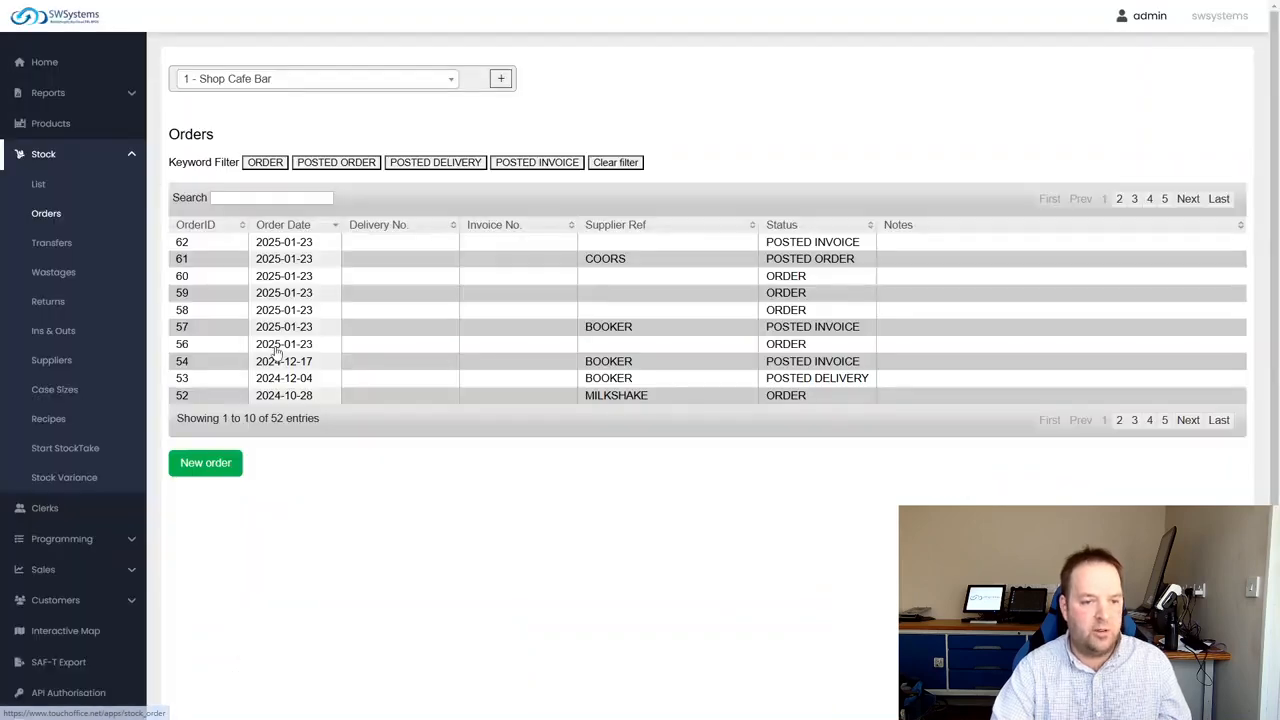
{"action": "left_click", "coordinate": [205, 463]}
{"action": "left_click", "coordinate": [683, 220]}
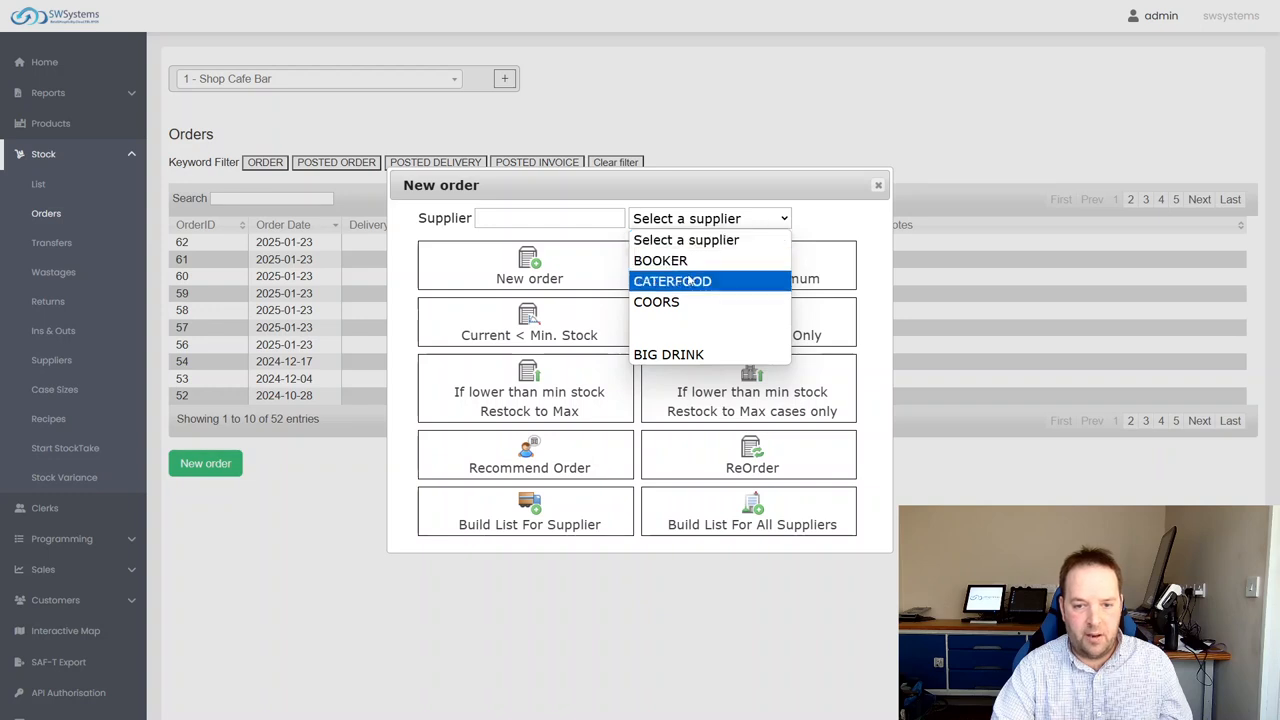
{"action": "left_click", "coordinate": [656, 301]}
{"action": "left_click", "coordinate": [530, 270]}
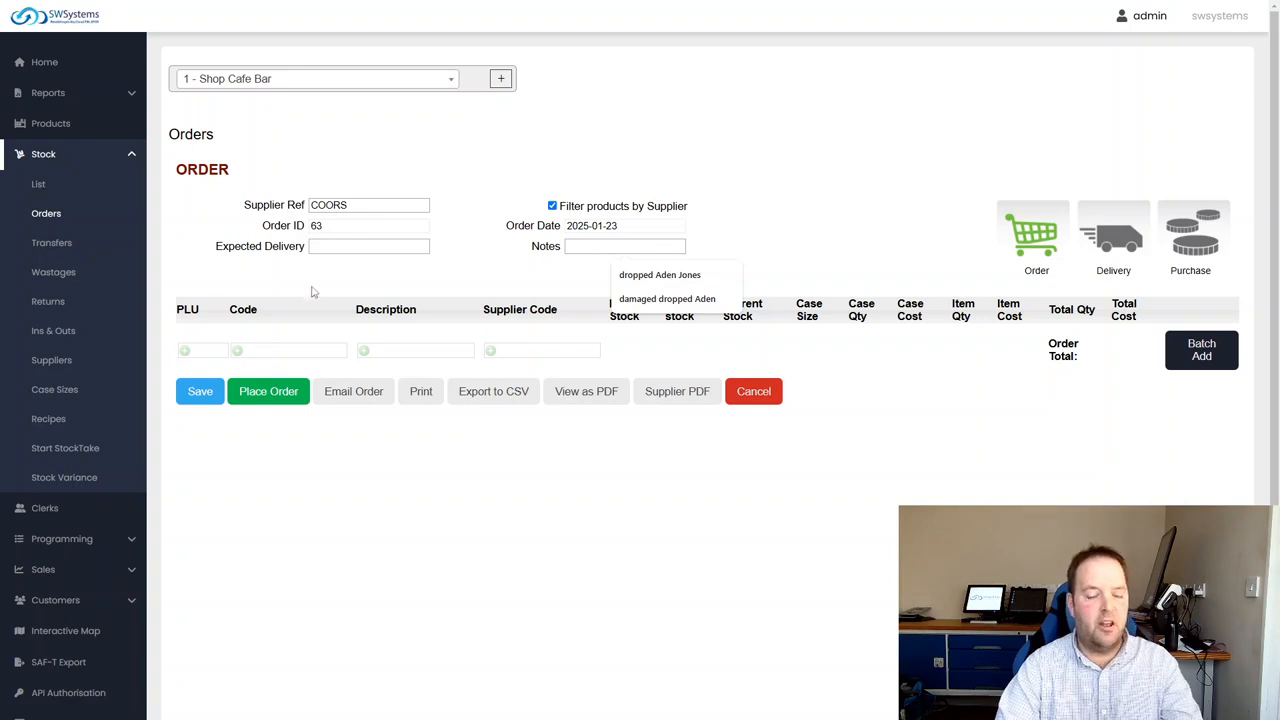
Find "t-shirt" by description and add HARRYS T-SHIRT Med to the order, leaving the expected delivery blank
{"action": "left_click", "coordinate": [340, 249]}
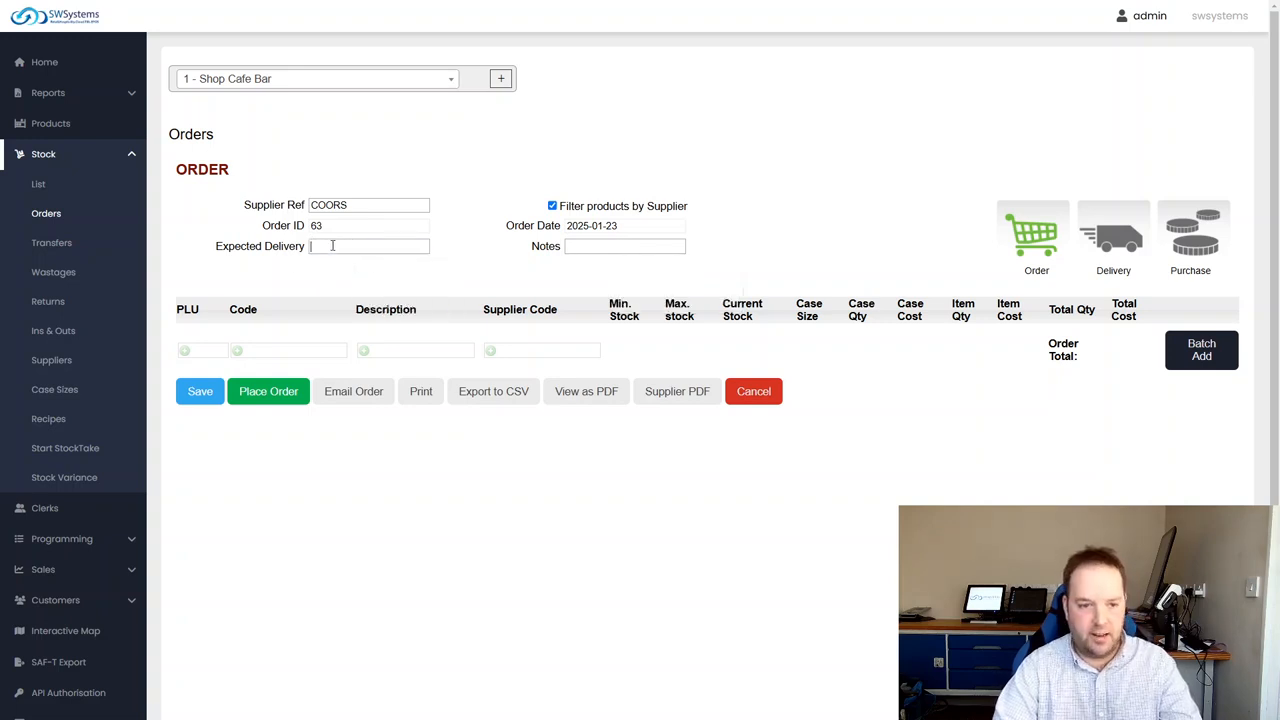
{"action": "left_click", "coordinate": [301, 267]}
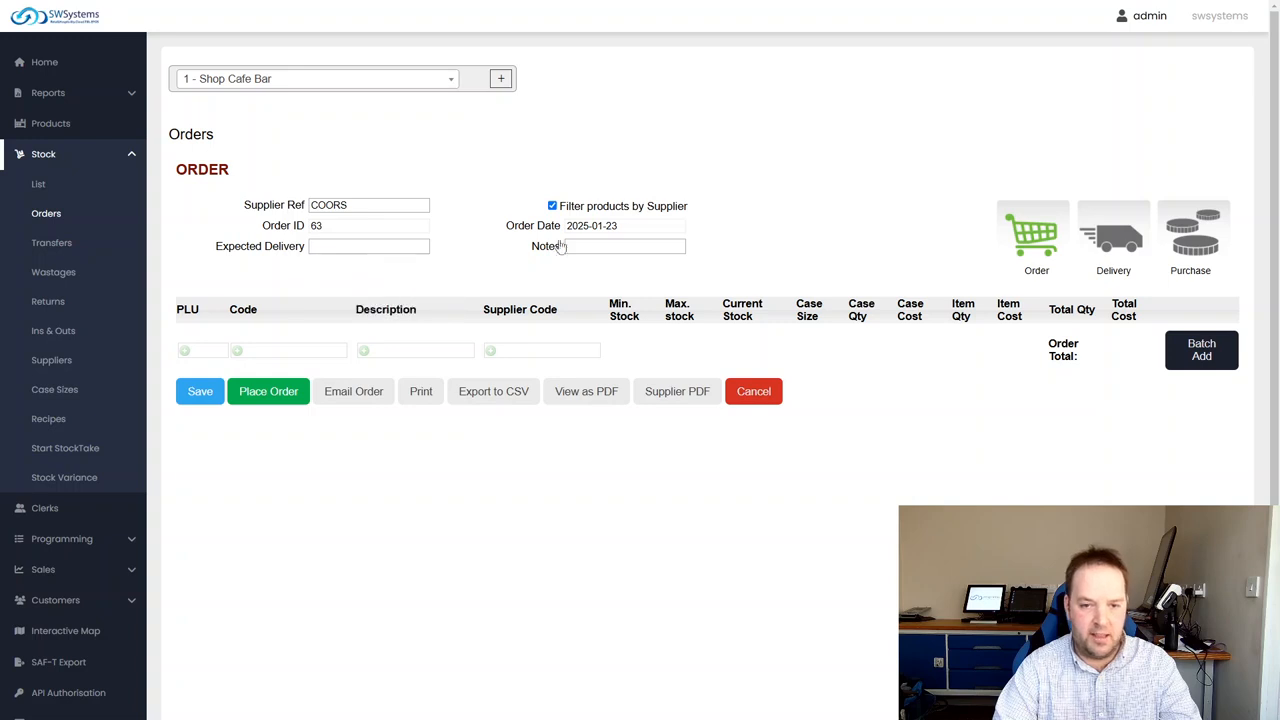
{"action": "left_click", "coordinate": [383, 348]}
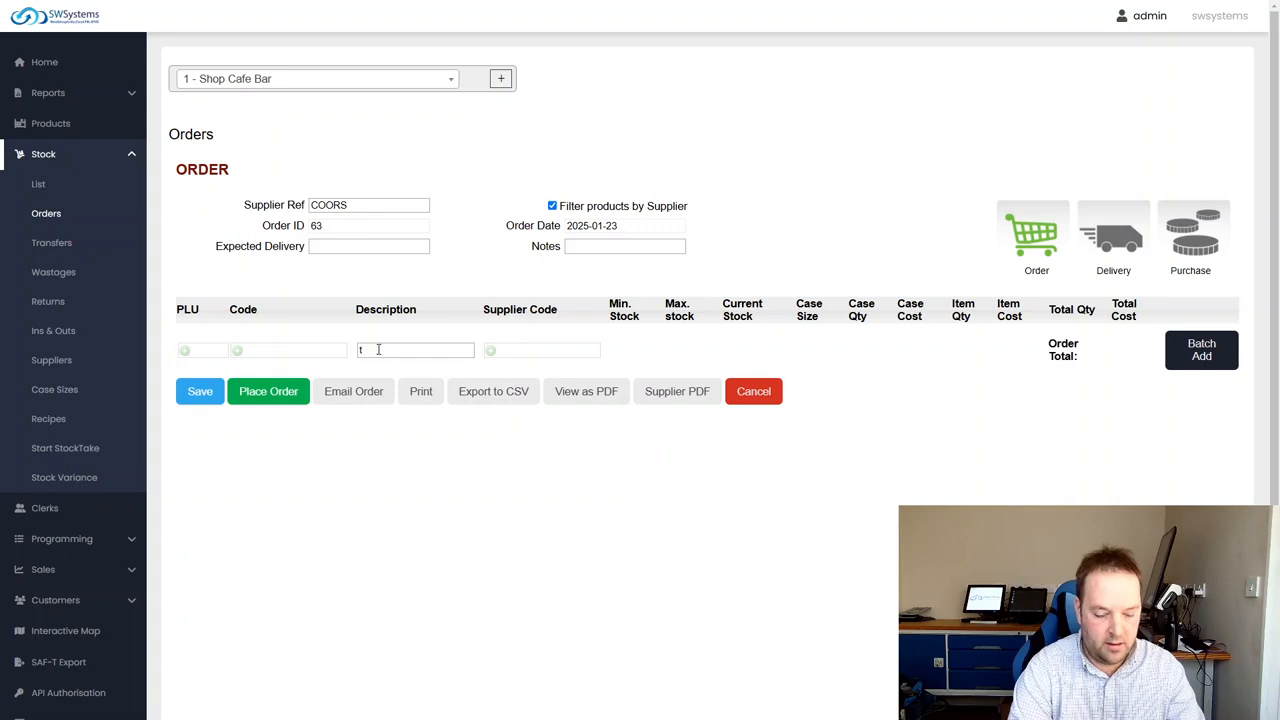
{"action": "type", "text": "t-shirt"}
{"action": "left_click", "coordinate": [422, 371]}
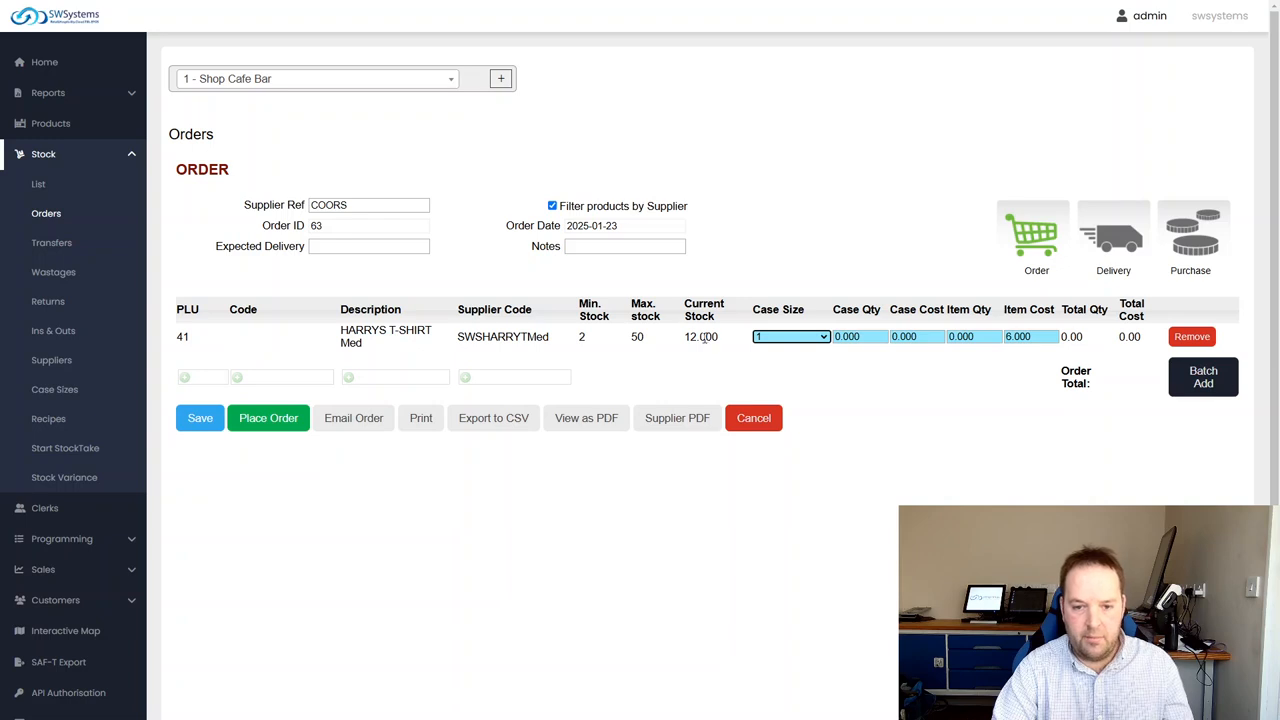
Set the t-shirt order line to a 12 Pack case size with a case quantity of 1
{"action": "left_click", "coordinate": [795, 338]}
{"action": "left_click", "coordinate": [799, 487]}
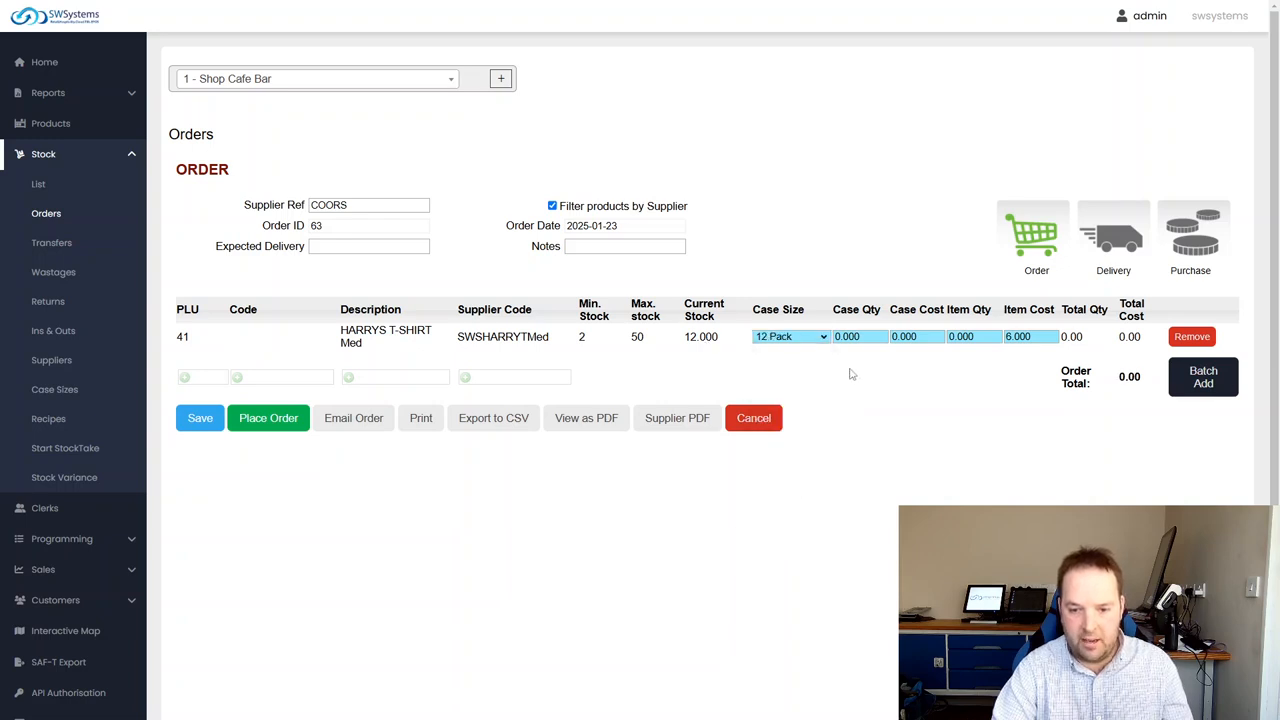
{"action": "double_click", "coordinate": [872, 337]}
{"action": "type", "text": "1"}
{"action": "key", "text": "Tab"}
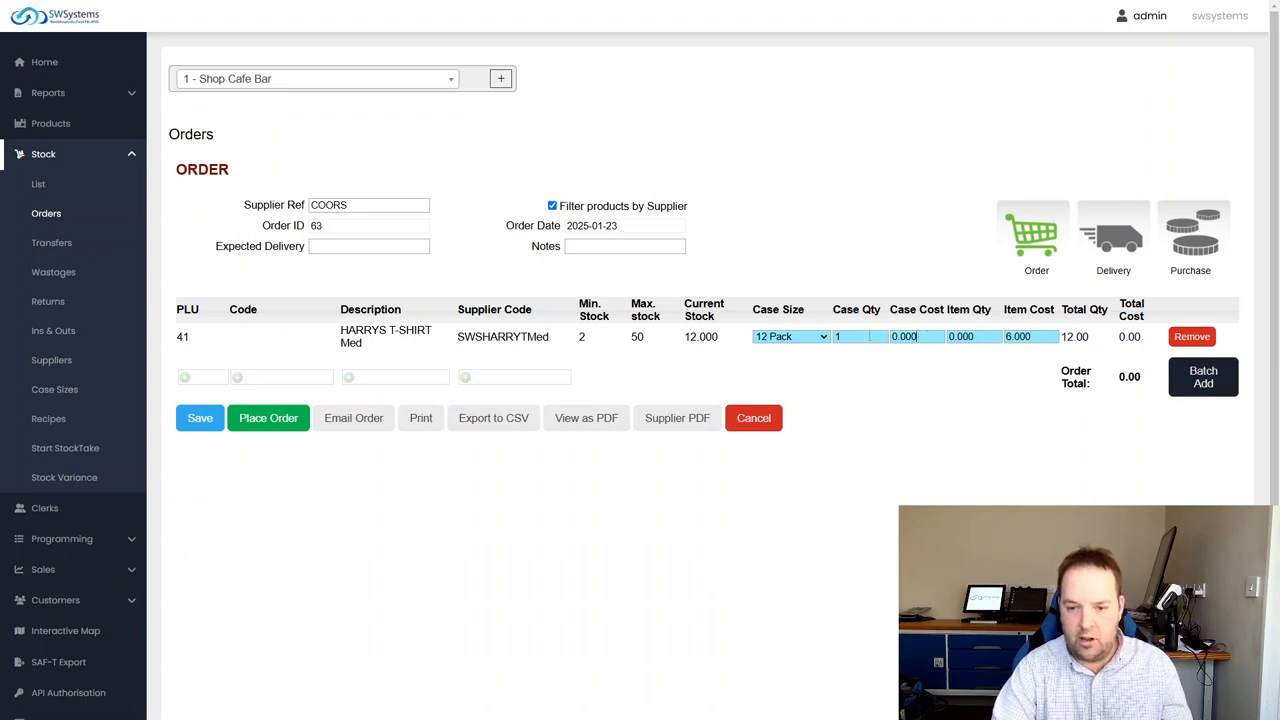
Set the case cost of the t-shirt order line to 72
{"action": "left_click_drag", "start_coordinate": [927, 337], "coordinate": [838, 337]}
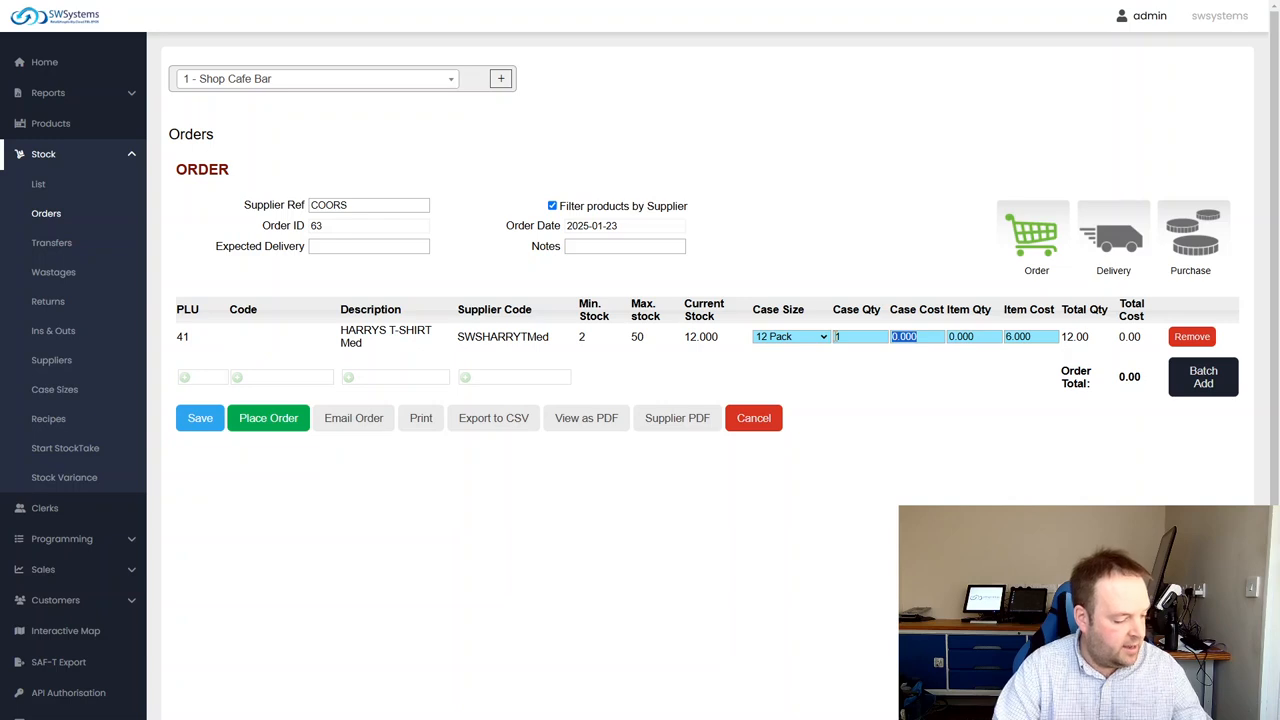
{"action": "type", "text": "72"}
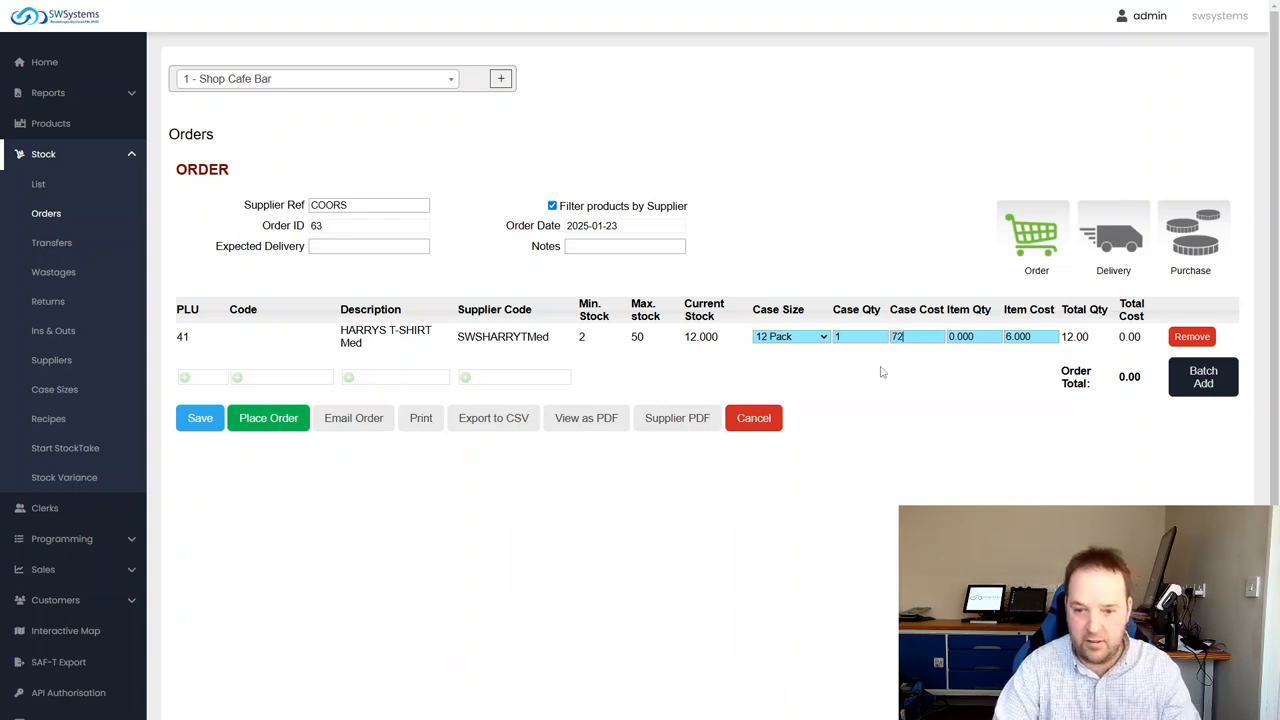
{"action": "left_click", "coordinate": [926, 338]}
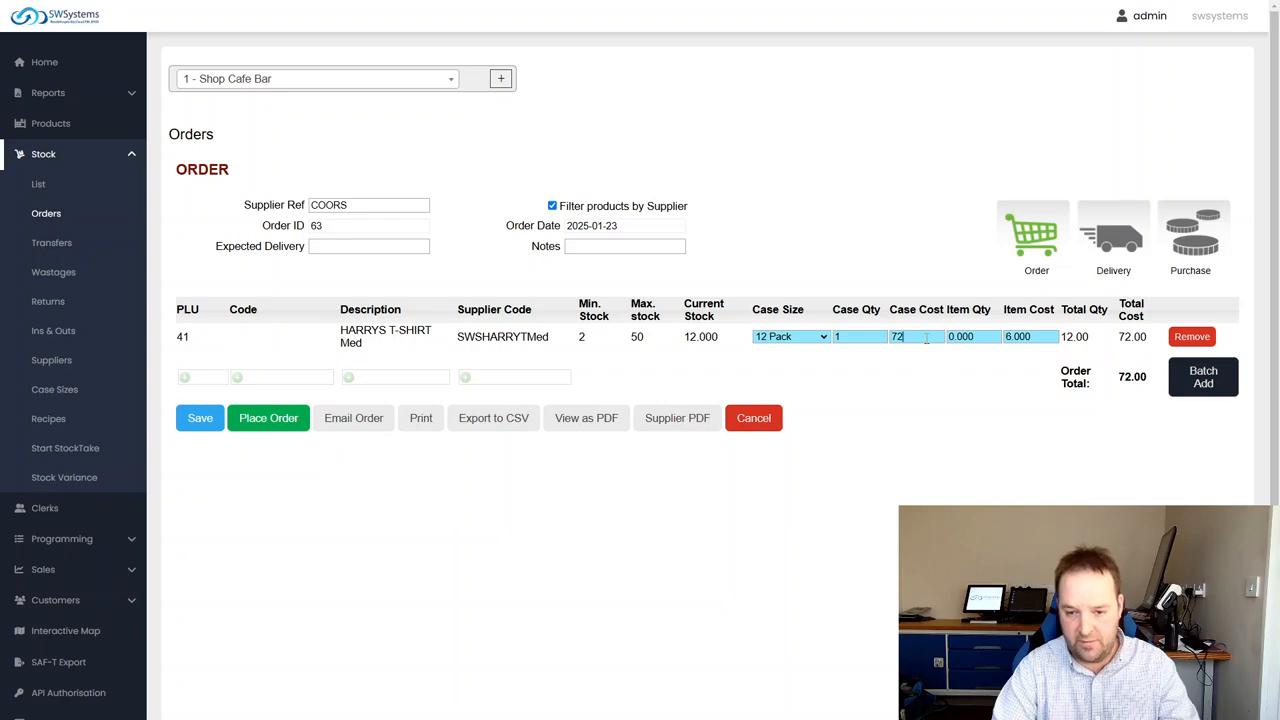
{"action": "key", "text": "Tab"}
{"action": "left_click", "coordinate": [922, 386]}
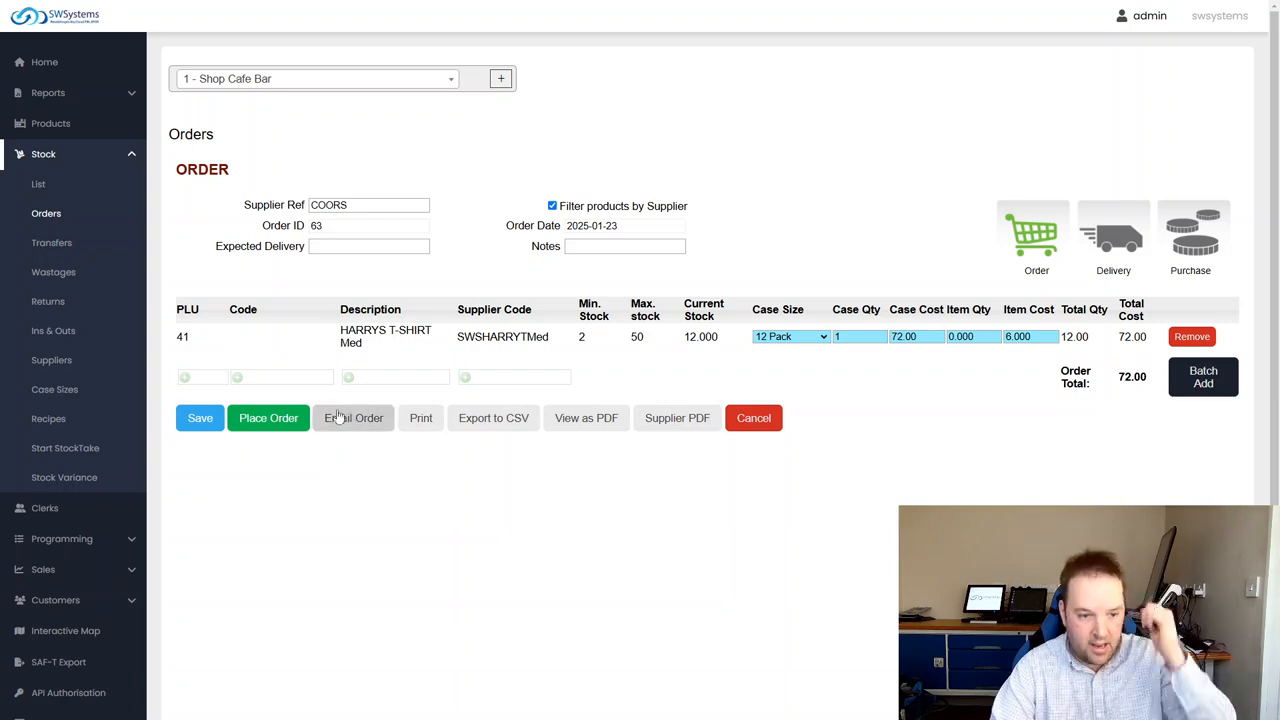
Open and dismiss the order's print preview, and place the order with COORS
{"action": "left_click", "coordinate": [421, 422]}
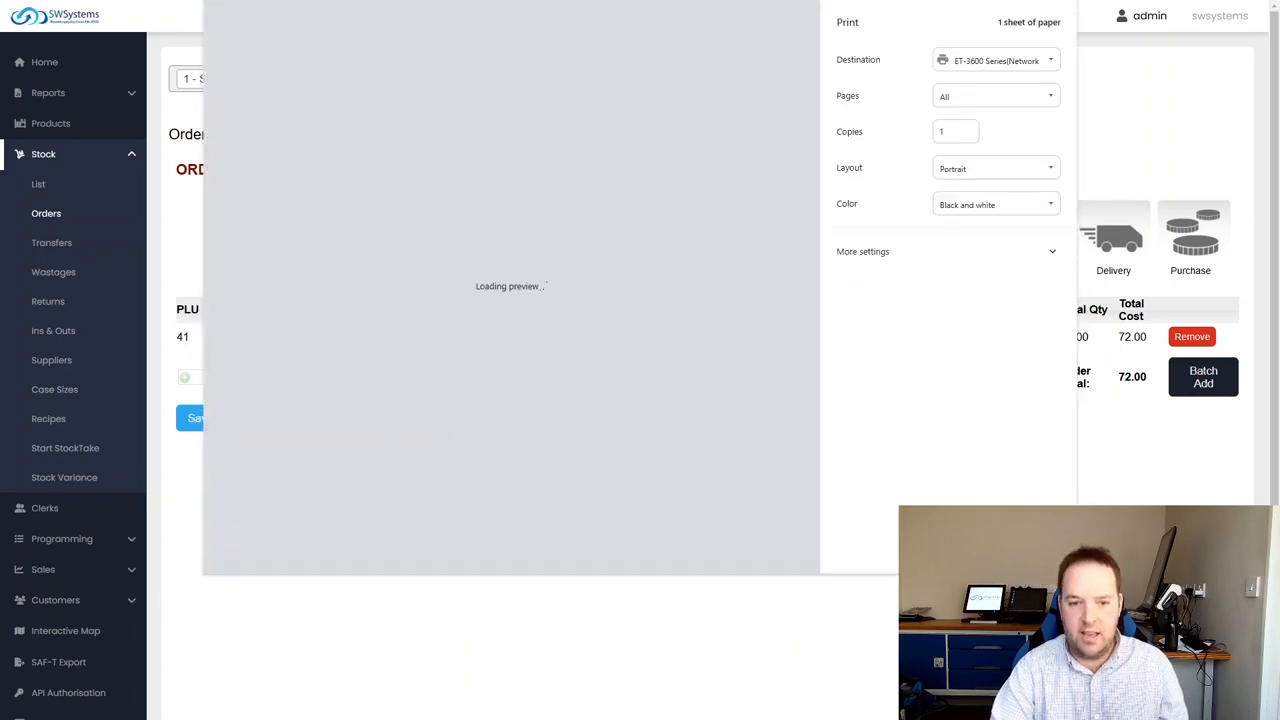
{"action": "key", "text": "Escape"}
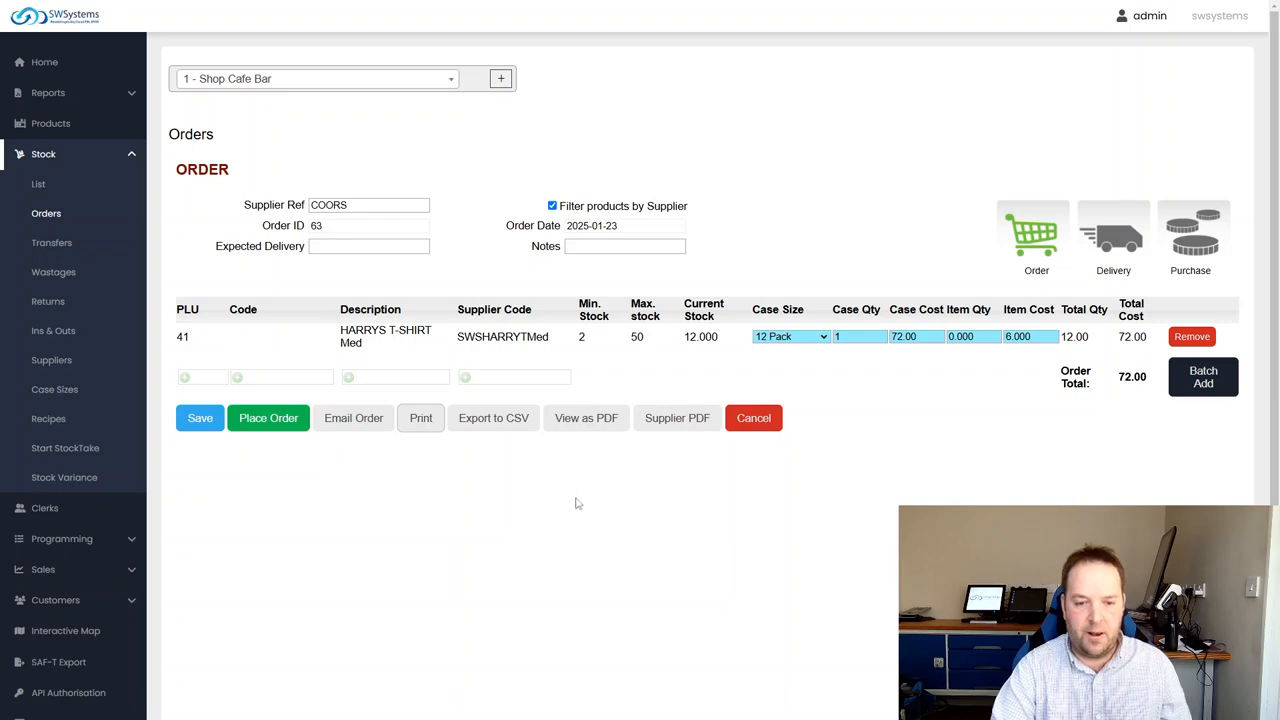
{"action": "left_click", "coordinate": [270, 418]}
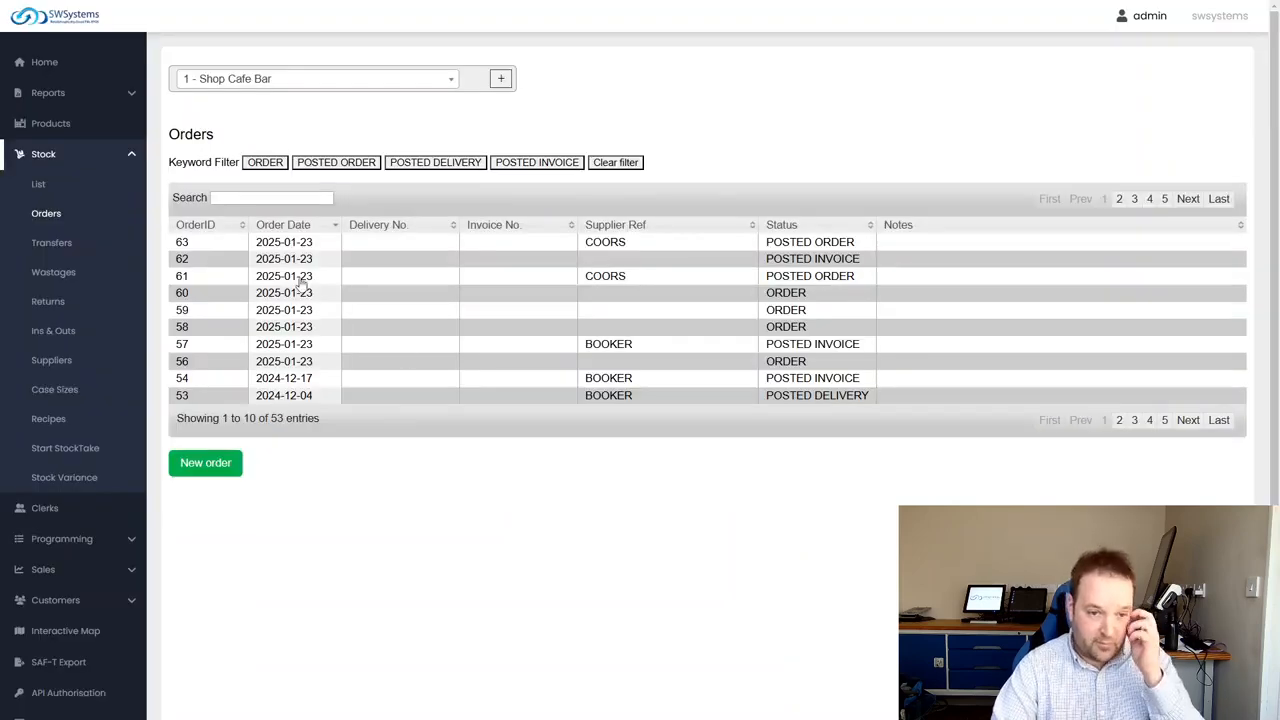
Open the newly posted COORS order and inspect its expected delivery and notes fields
{"action": "left_click", "coordinate": [290, 246]}
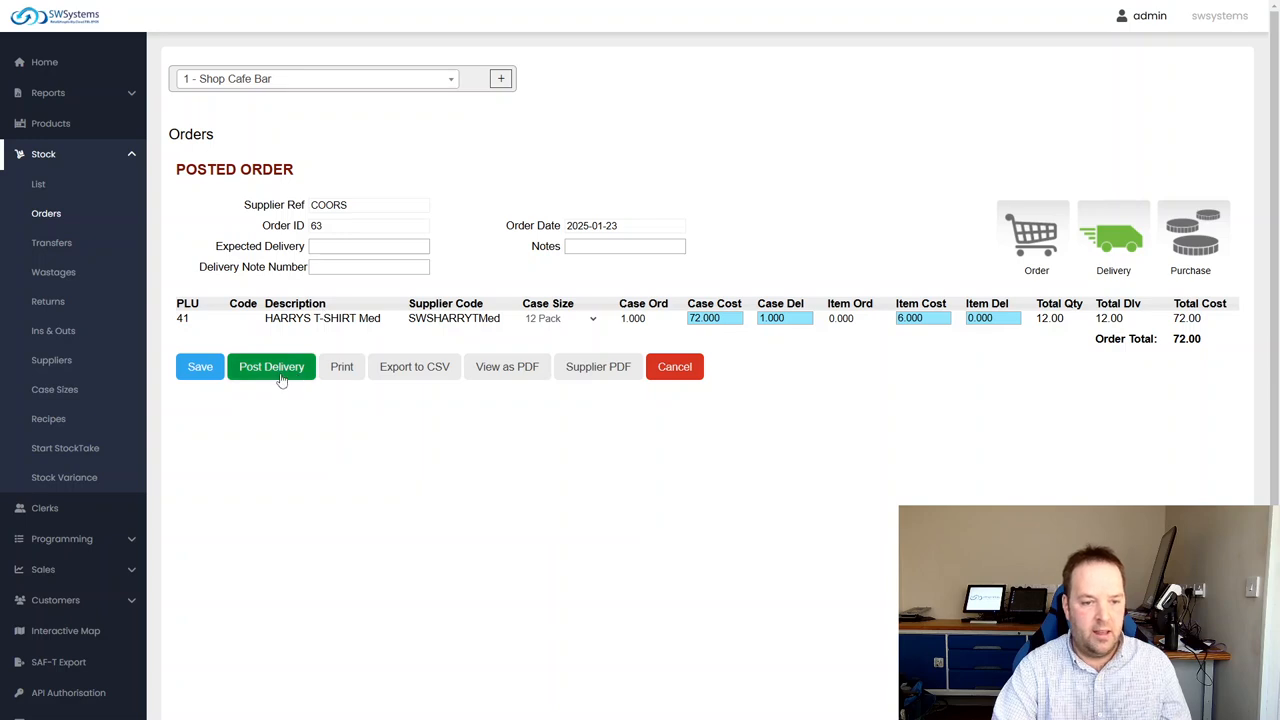
{"action": "left_click", "coordinate": [329, 246]}
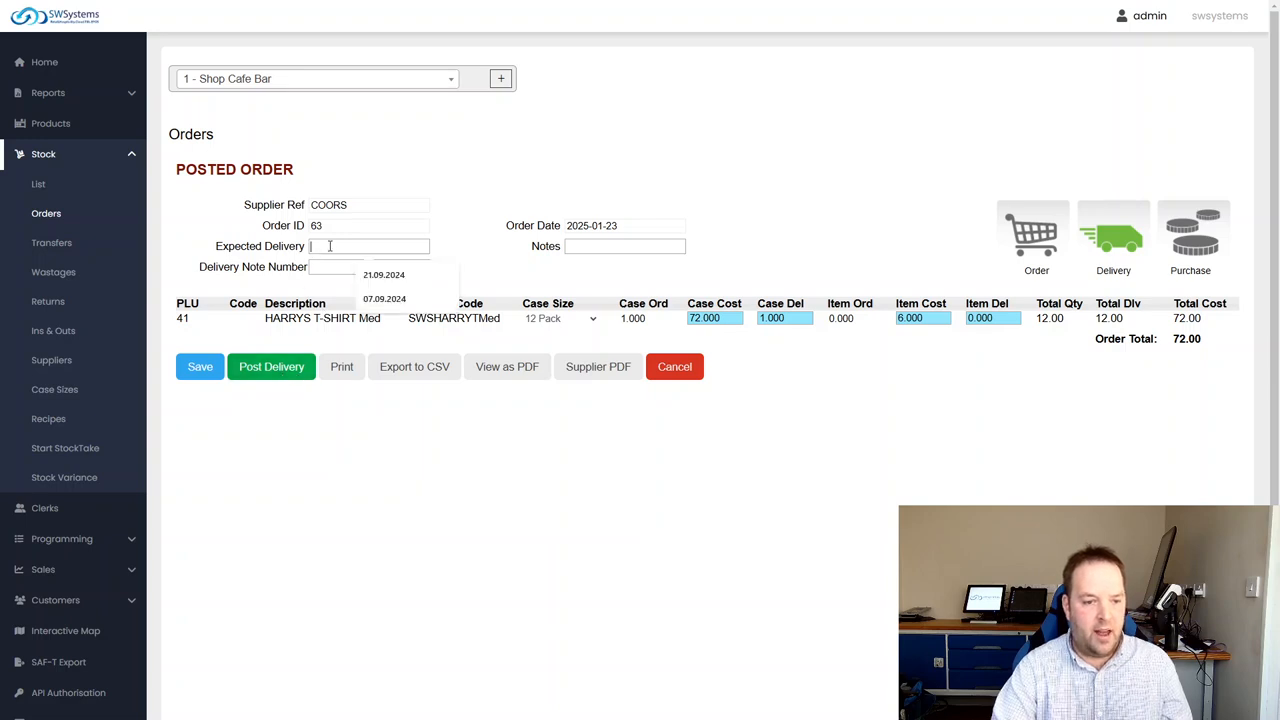
{"action": "left_click", "coordinate": [620, 246]}
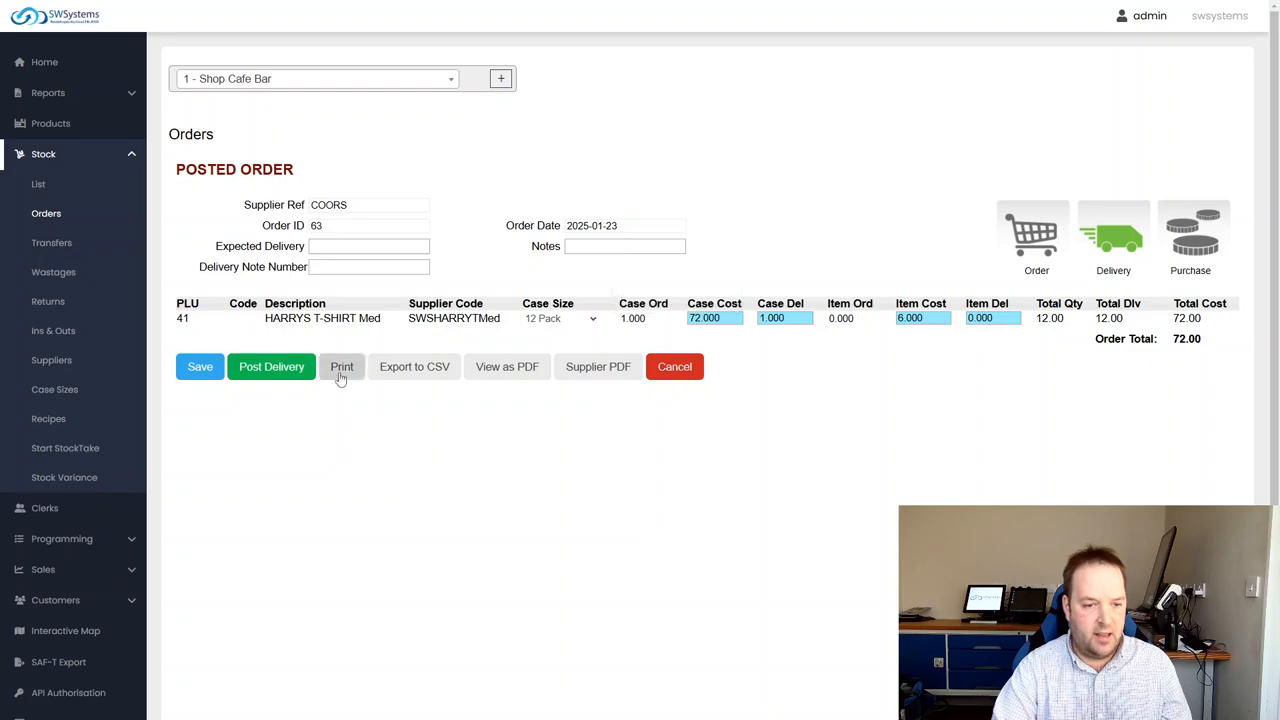
Post the delivery and the invoice for the COORS t-shirt order
{"action": "left_click", "coordinate": [284, 370]}
{"action": "left_click", "coordinate": [288, 244]}
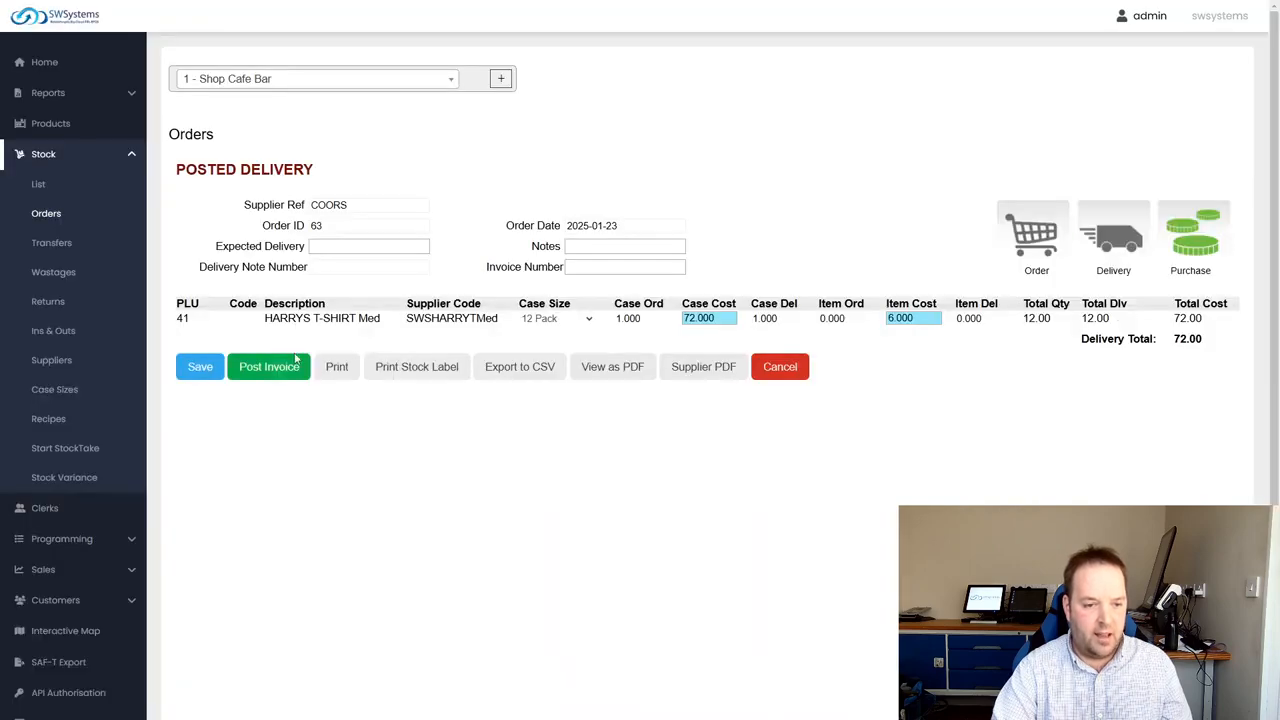
{"action": "left_click", "coordinate": [268, 366]}
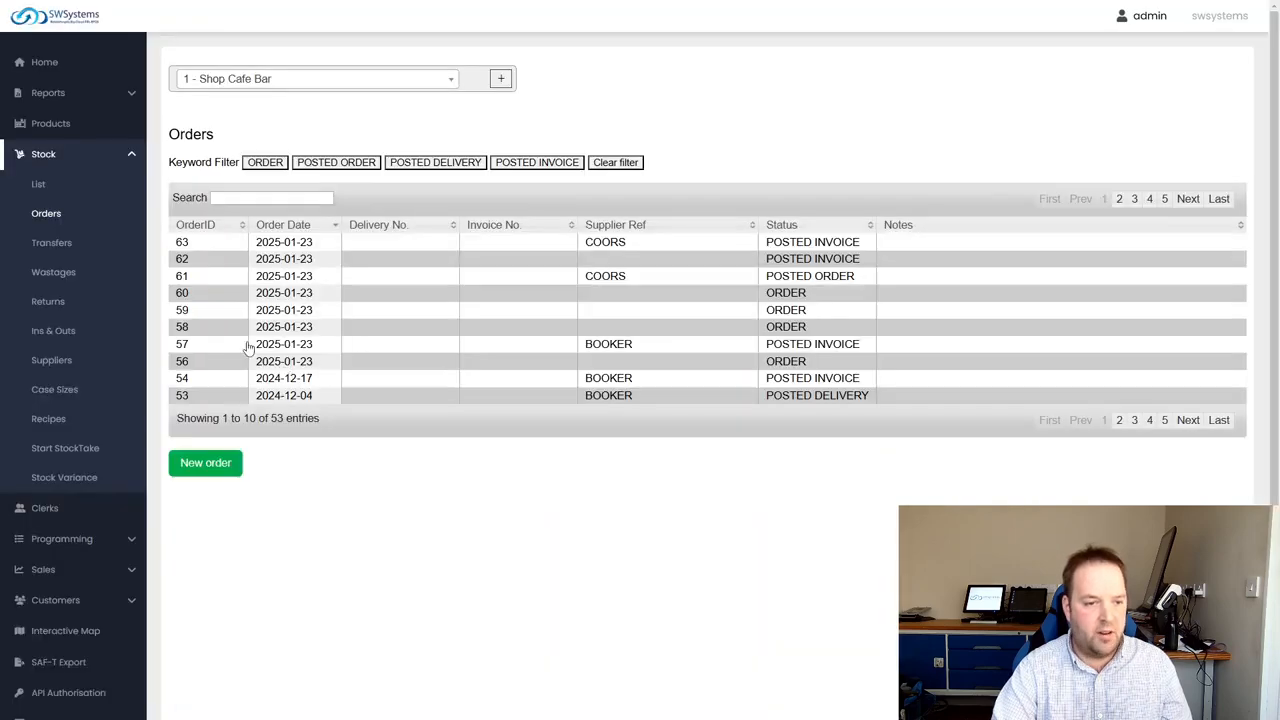
Search the stock list for the PLU description "t-shirt" and check the item's in-stock quantity
{"action": "left_click", "coordinate": [48, 216]}
{"action": "left_click", "coordinate": [37, 186]}
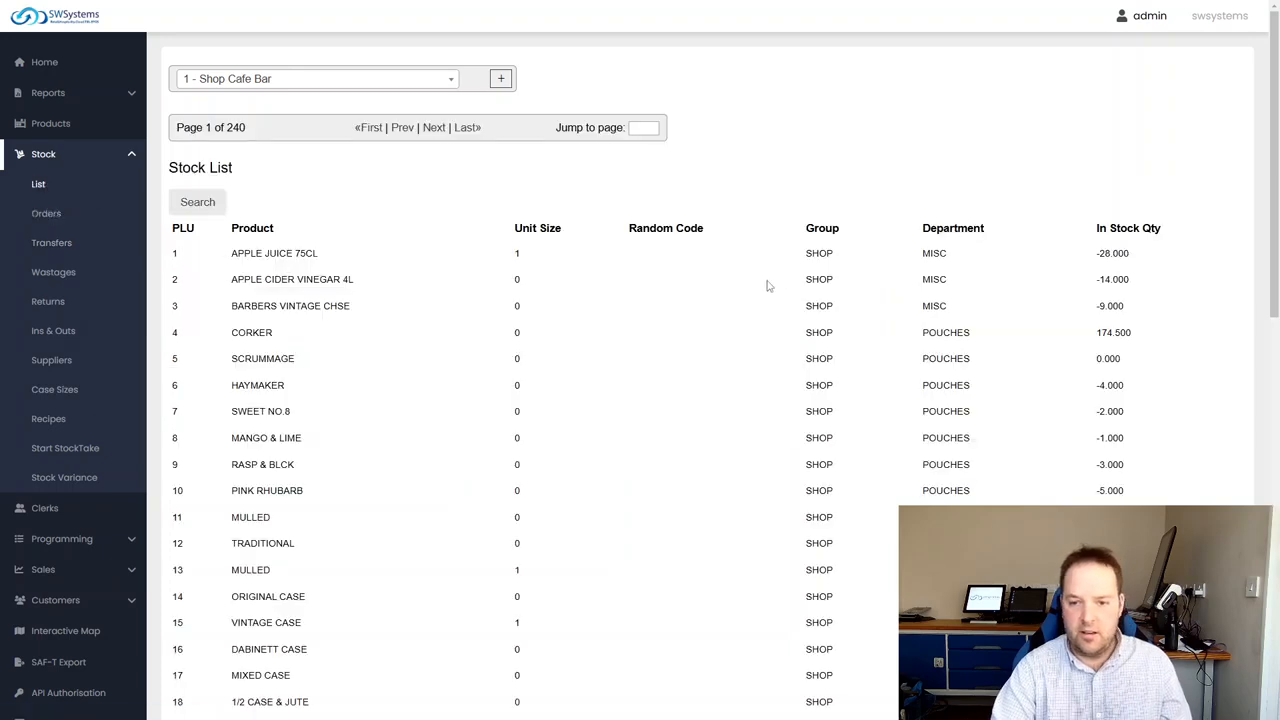
{"action": "left_click", "coordinate": [198, 203]}
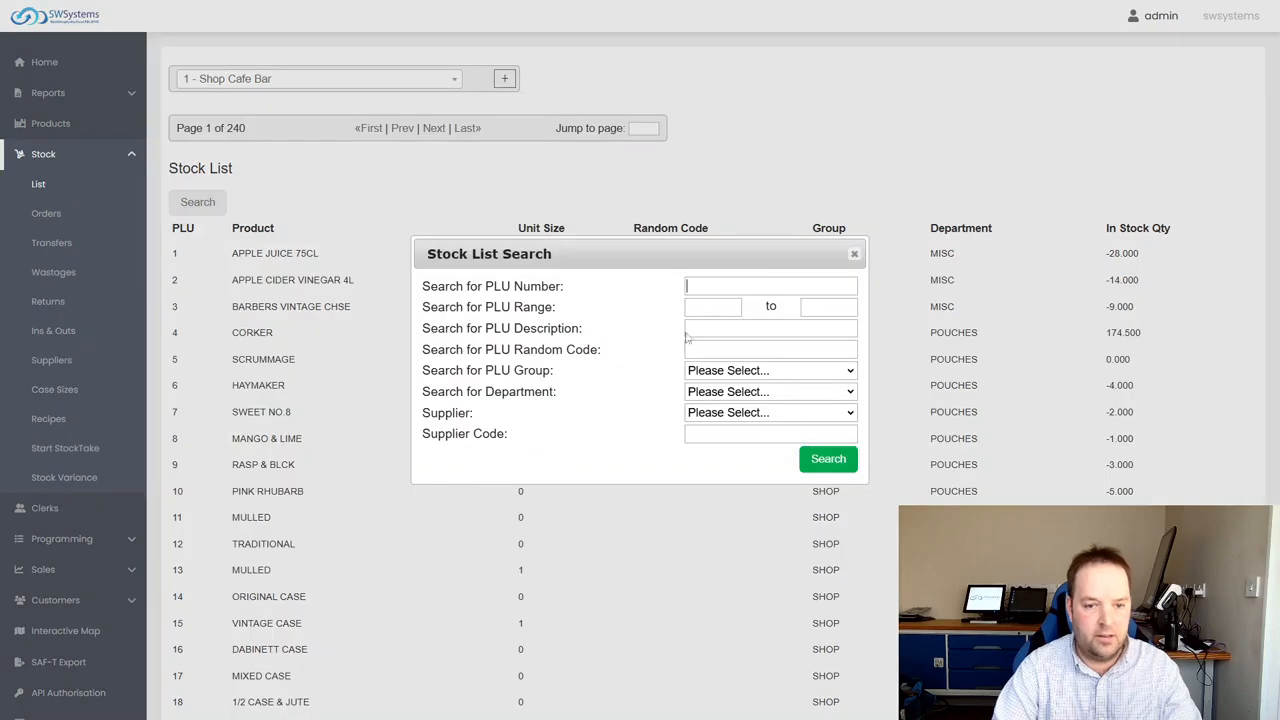
{"action": "type", "text": "t-shirt"}
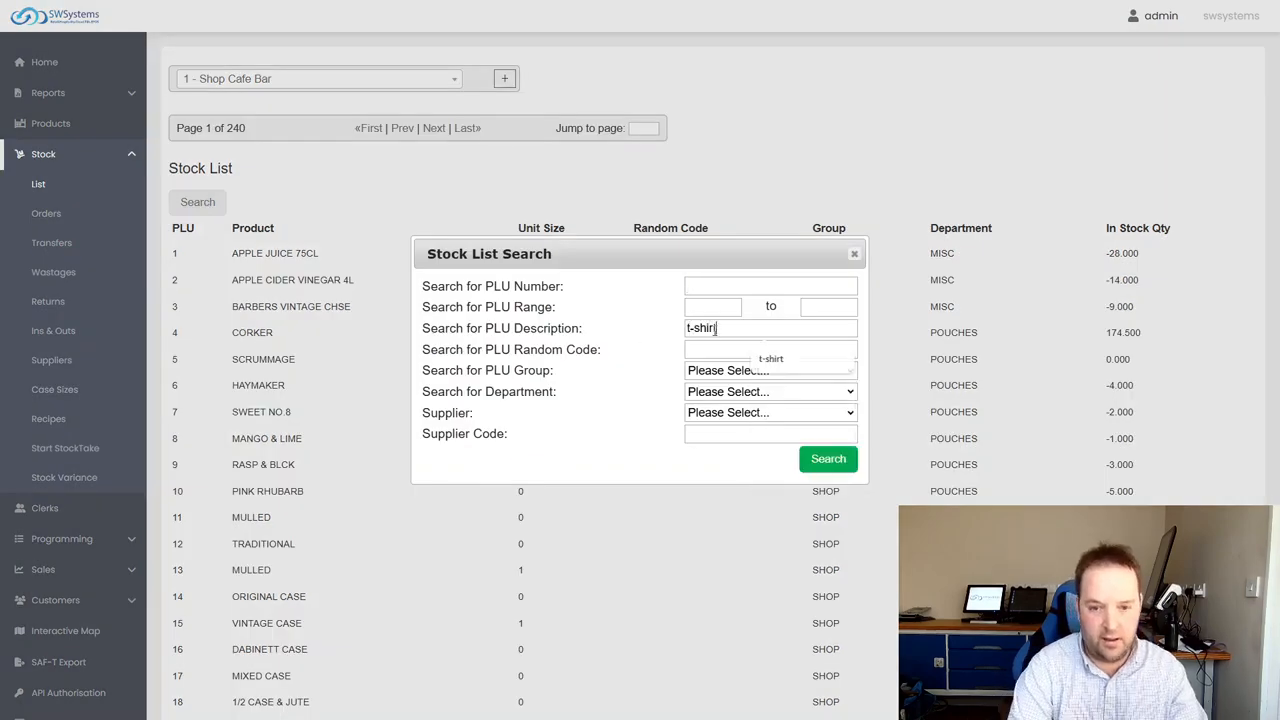
{"action": "left_click", "coordinate": [836, 462]}
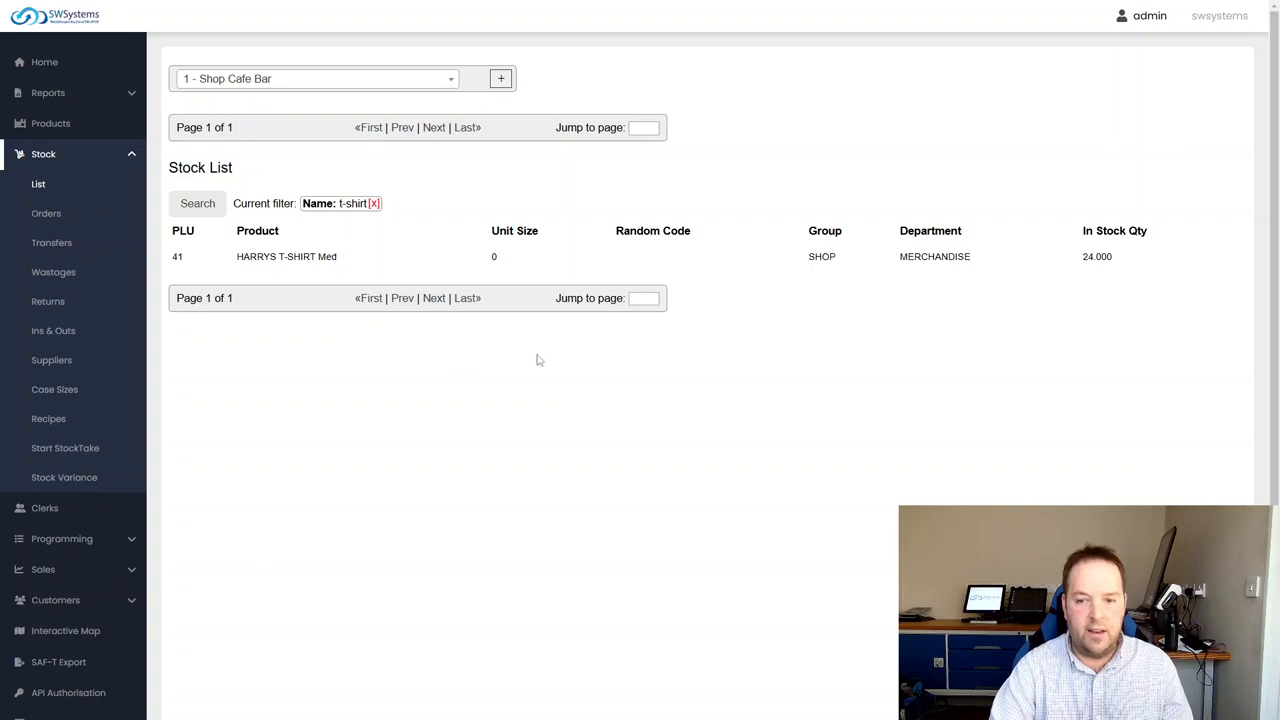
{"action": "left_click_drag", "start_coordinate": [1125, 261], "coordinate": [1048, 257]}
{"action": "left_click", "coordinate": [1022, 282]}
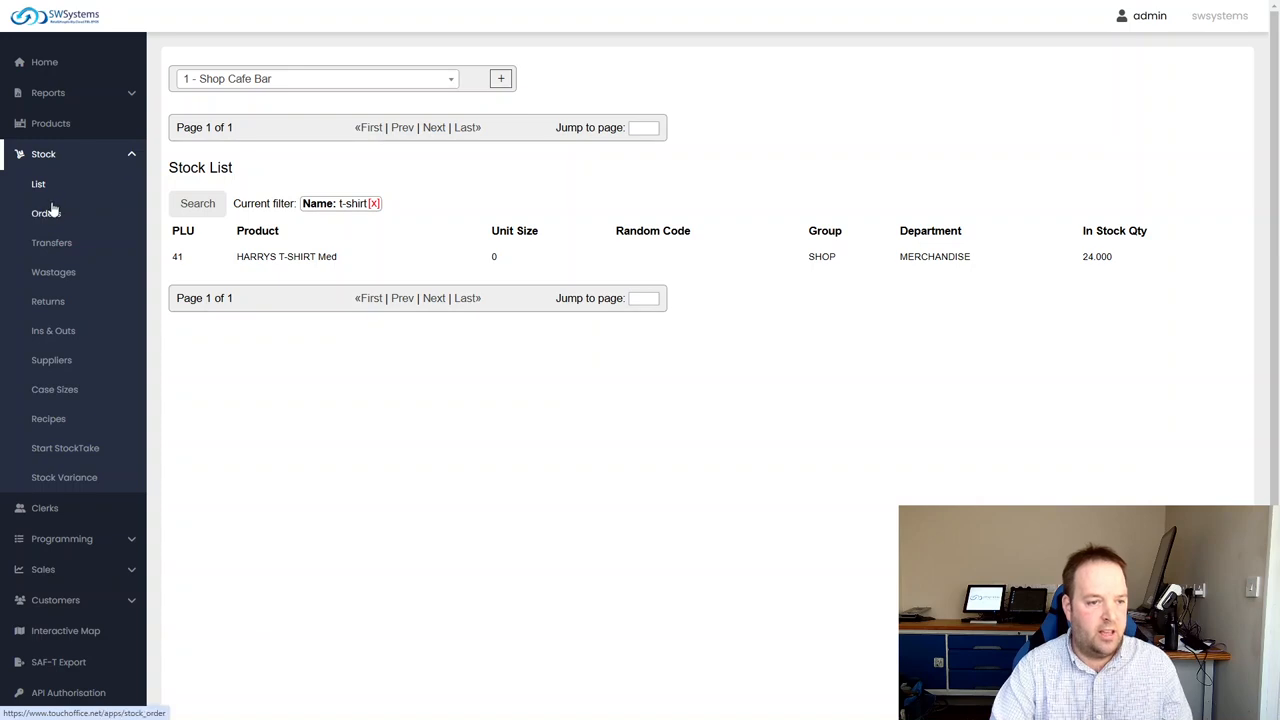
Find the stock reports in the report viewer and select PLU Current Stock
{"action": "left_click", "coordinate": [106, 160]}
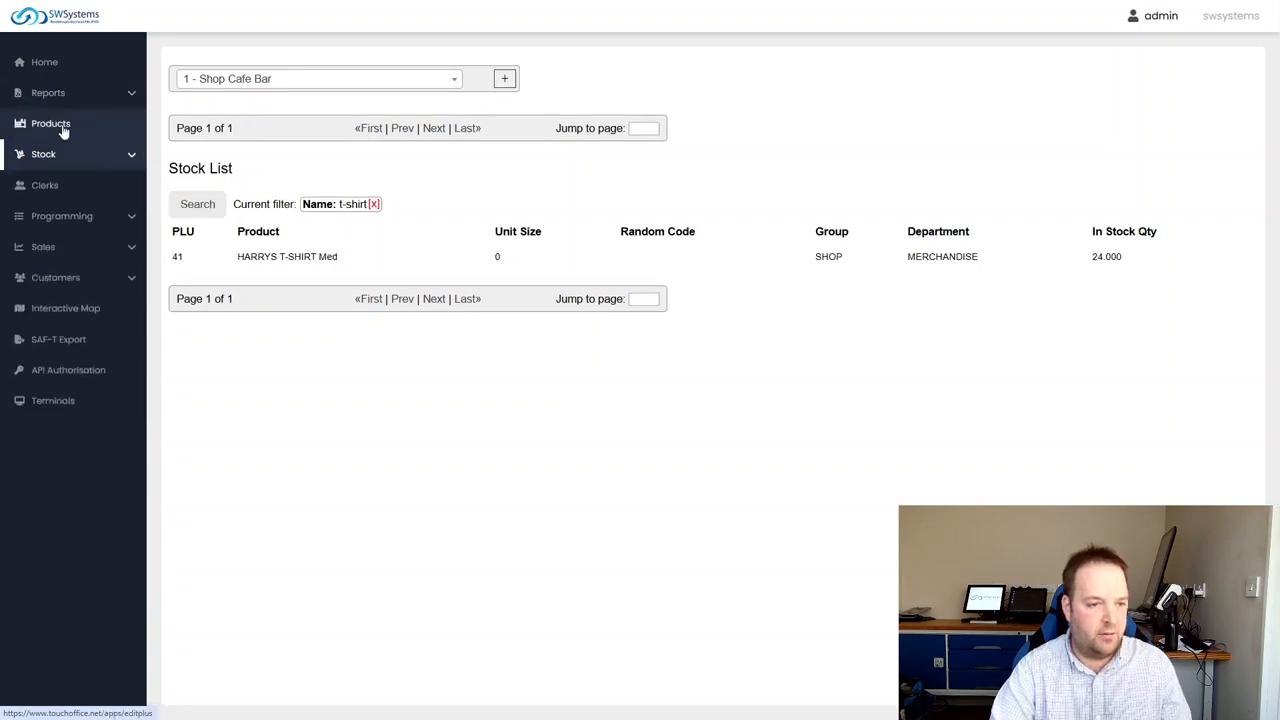
{"action": "left_click", "coordinate": [63, 99]}
{"action": "left_click", "coordinate": [71, 123]}
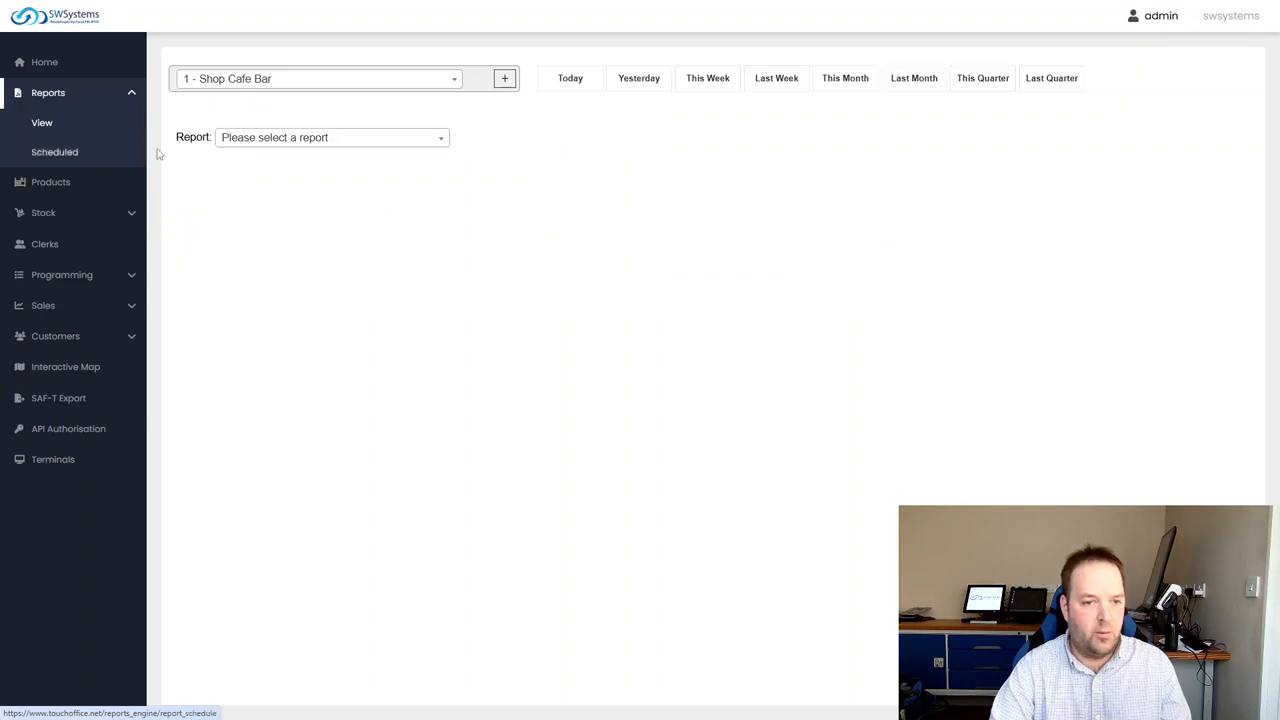
{"action": "left_click", "coordinate": [365, 139]}
{"action": "type", "text": "stock"}
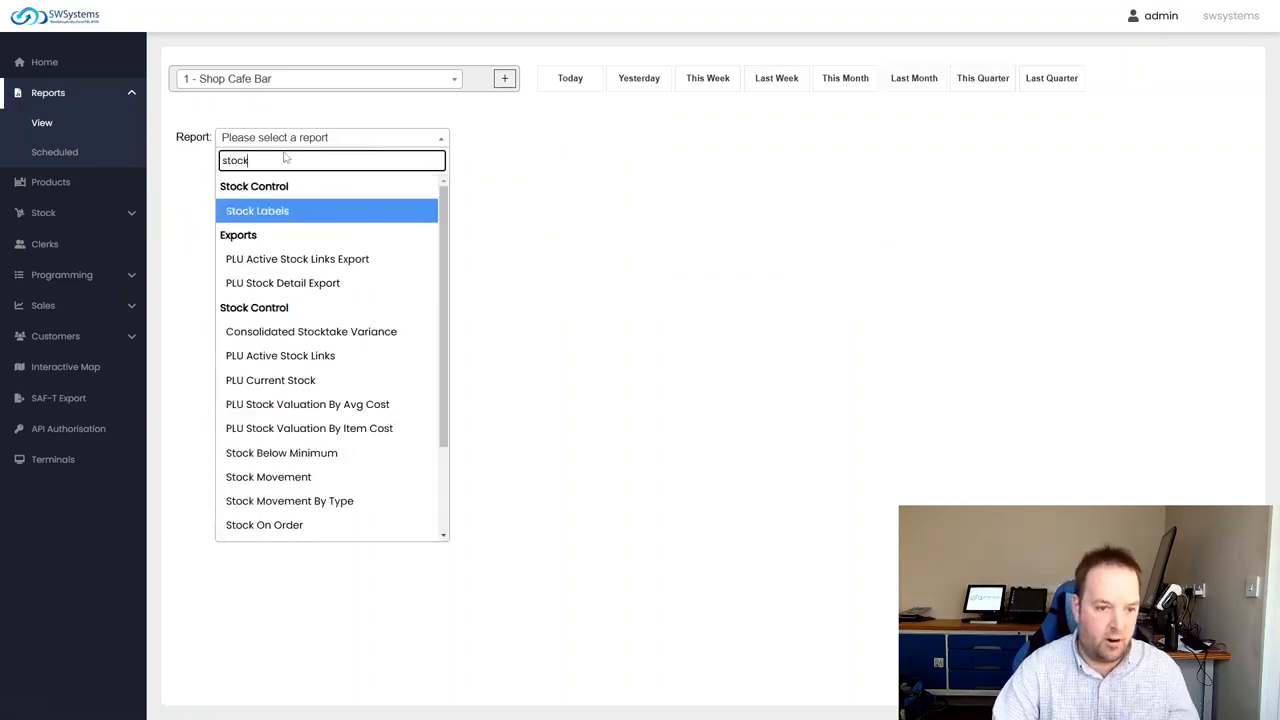
{"action": "left_click", "coordinate": [332, 385]}
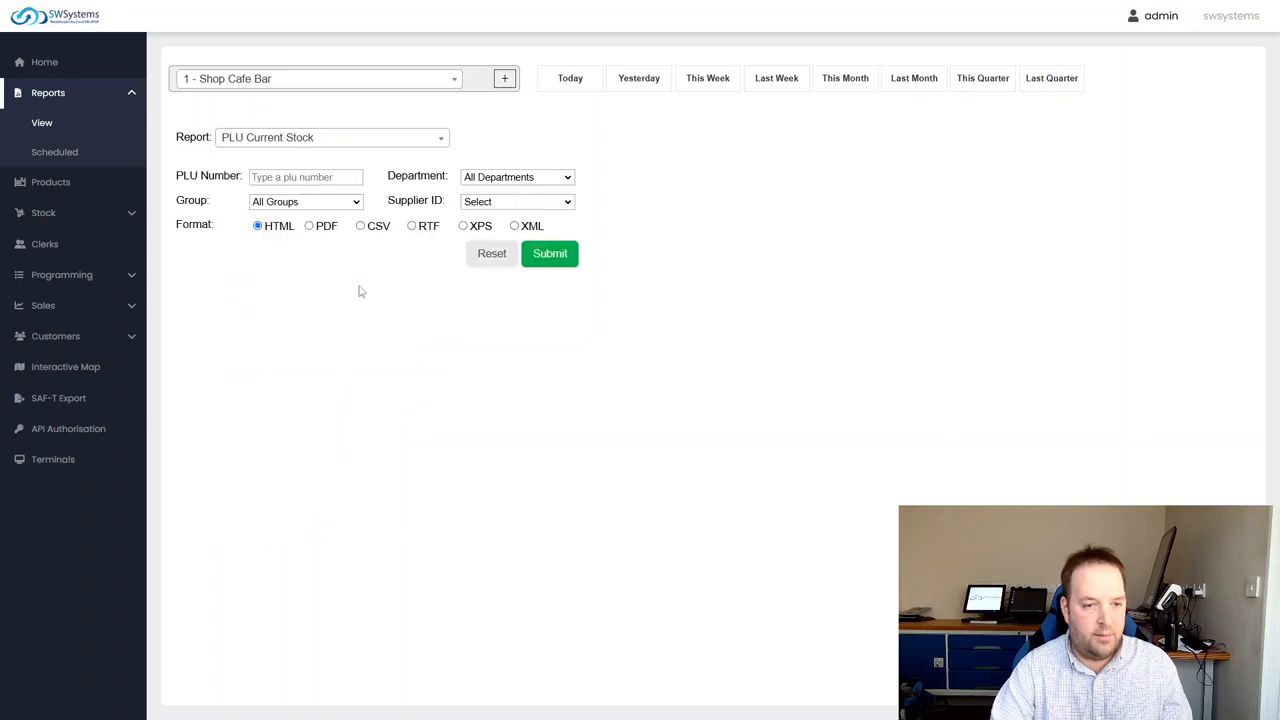
Run the PLU Current Stock report for the MERCHANDISE department
{"action": "left_click", "coordinate": [517, 177]}
{"action": "left_click", "coordinate": [500, 410]}
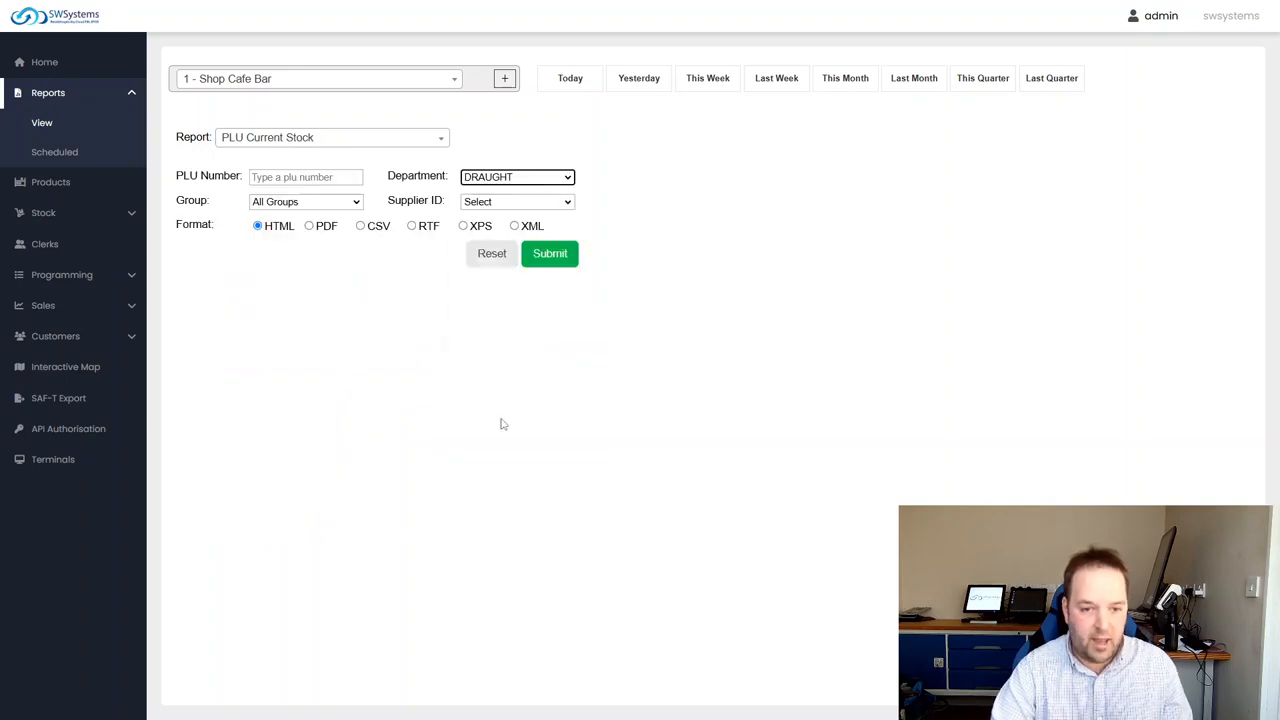
{"action": "left_click", "coordinate": [517, 177]}
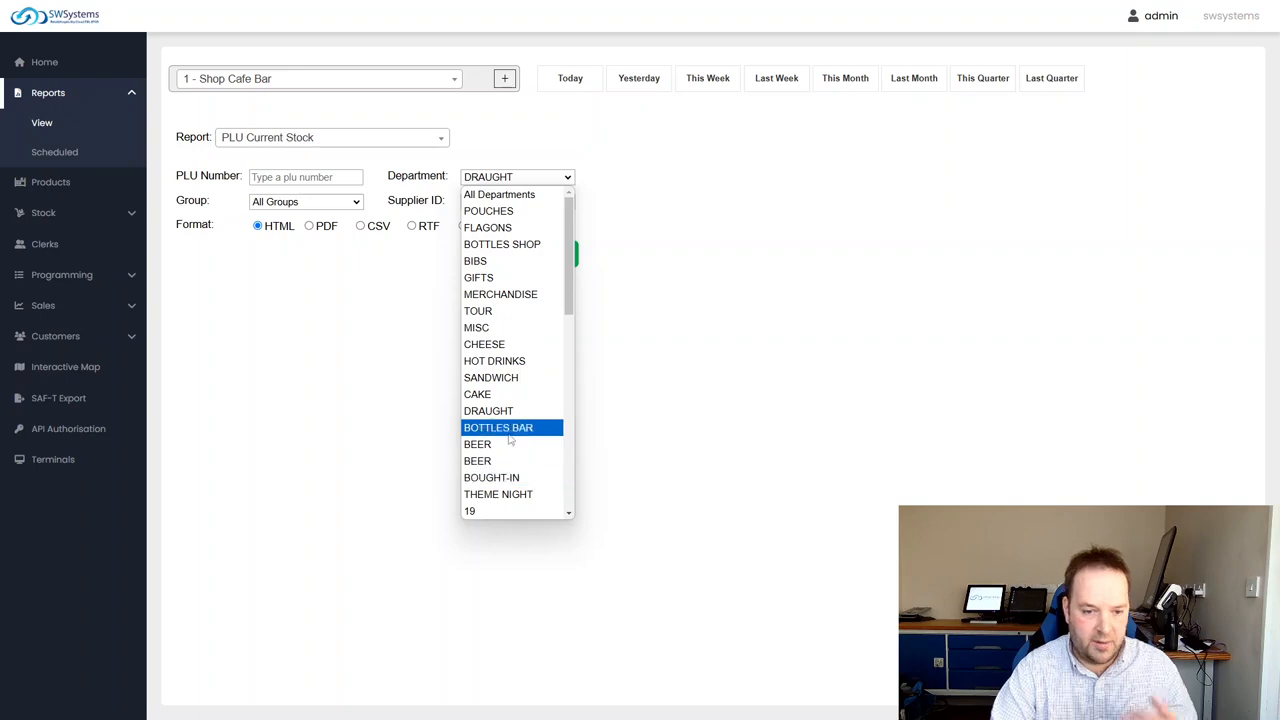
{"action": "left_click", "coordinate": [500, 294]}
{"action": "left_click", "coordinate": [548, 262]}
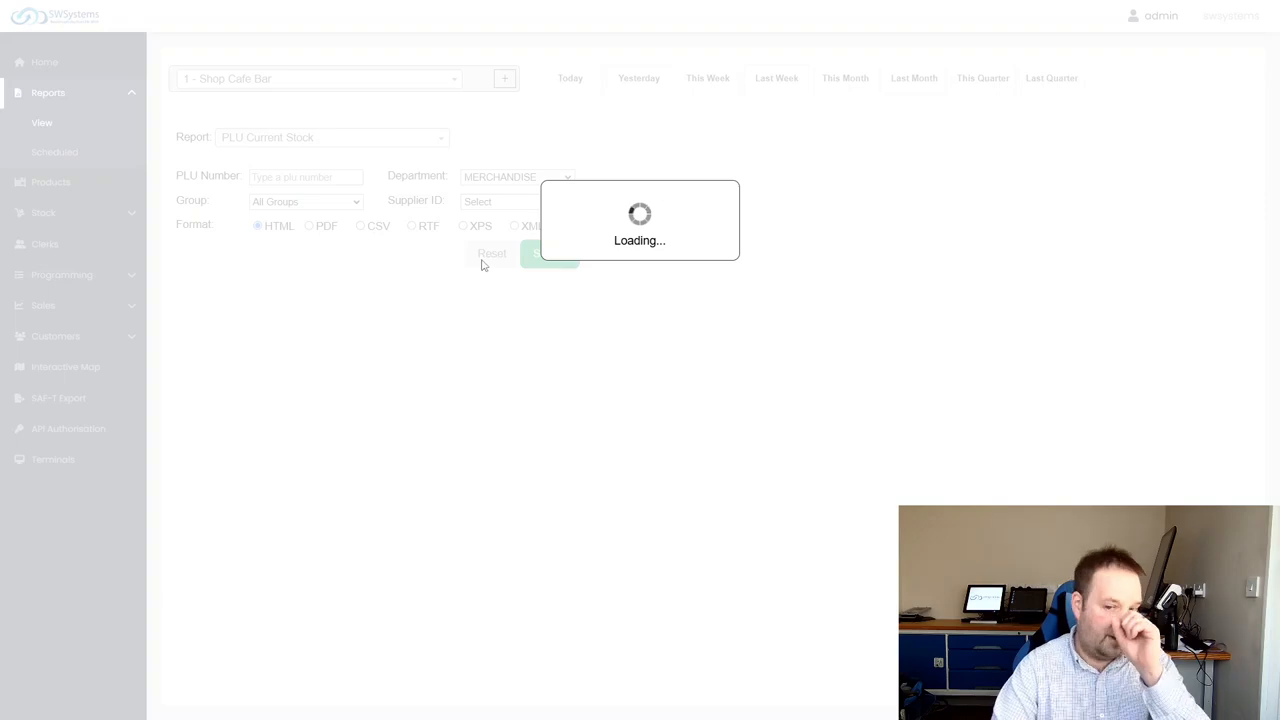
Examine the stock limits, case size and current units of HARRYS T-SHIRT Med in the report
{"action": "scroll", "coordinate": [665, 440], "scroll_direction": "down", "scroll_amount": 3}
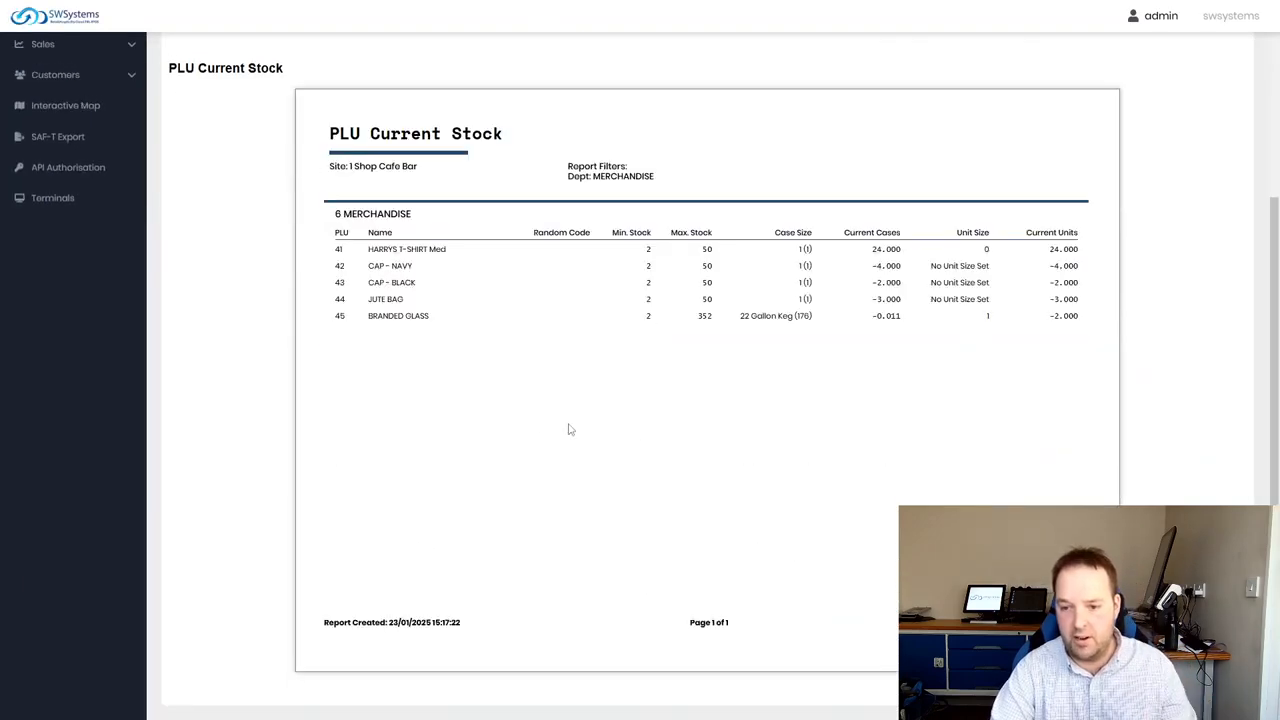
{"action": "scroll", "coordinate": [335, 408], "scroll_direction": "up", "scroll_amount": 2}
{"action": "left_click_drag", "start_coordinate": [368, 385], "coordinate": [734, 383]}
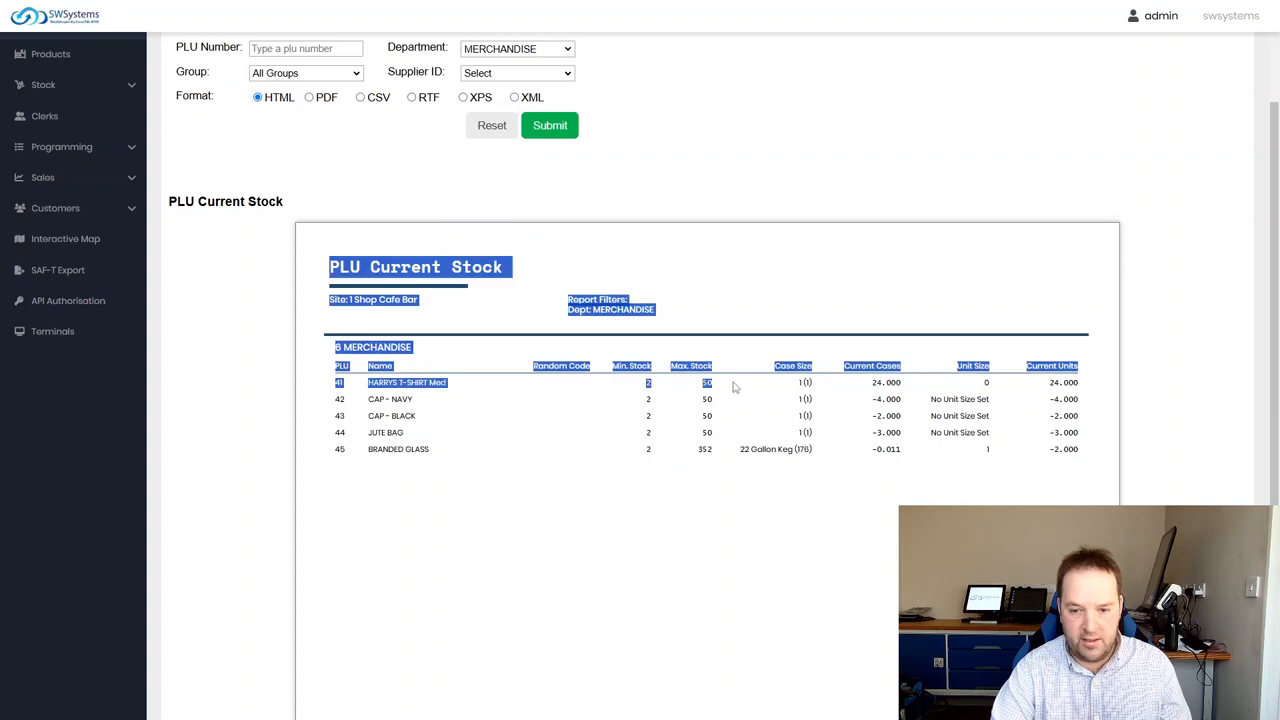
{"action": "left_click", "coordinate": [896, 389]}
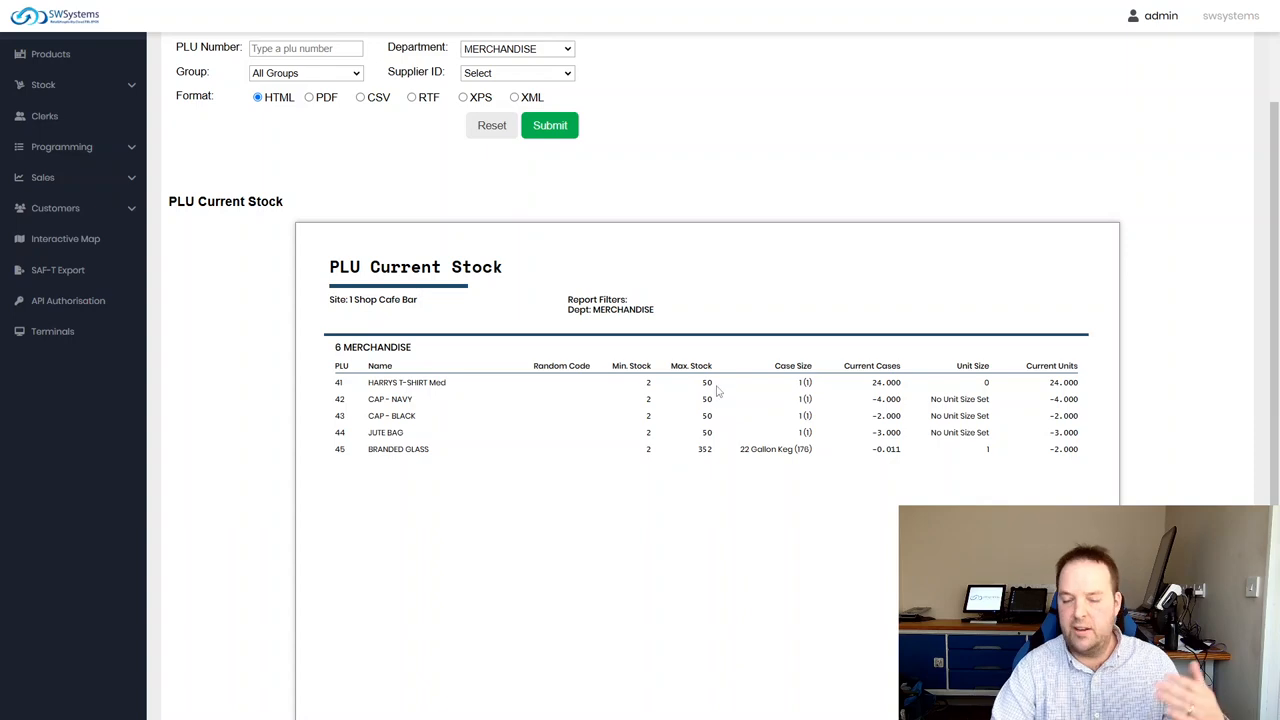
{"action": "scroll", "coordinate": [430, 463], "scroll_direction": "up", "scroll_amount": 1}
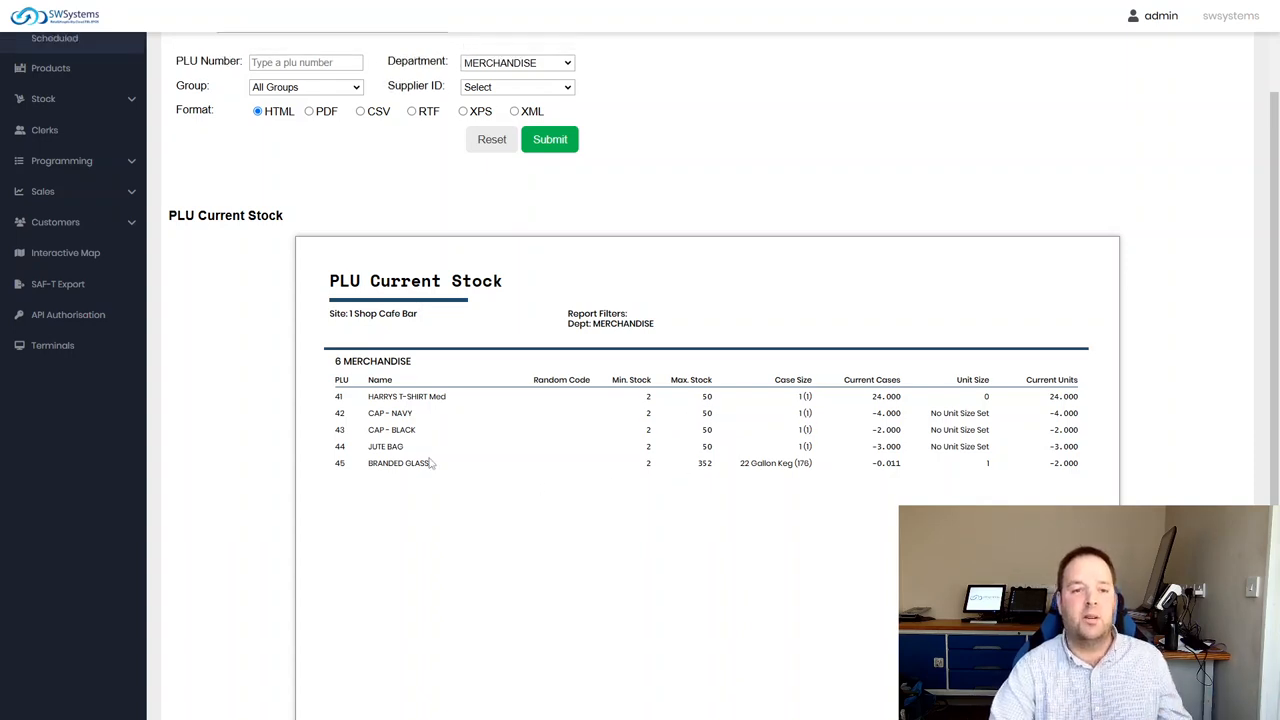
Set the report format to PDF and the group filter to SHOP, and look through the department choices
{"action": "scroll", "coordinate": [430, 463], "scroll_direction": "up", "scroll_amount": 2}
{"action": "left_click", "coordinate": [320, 226]}
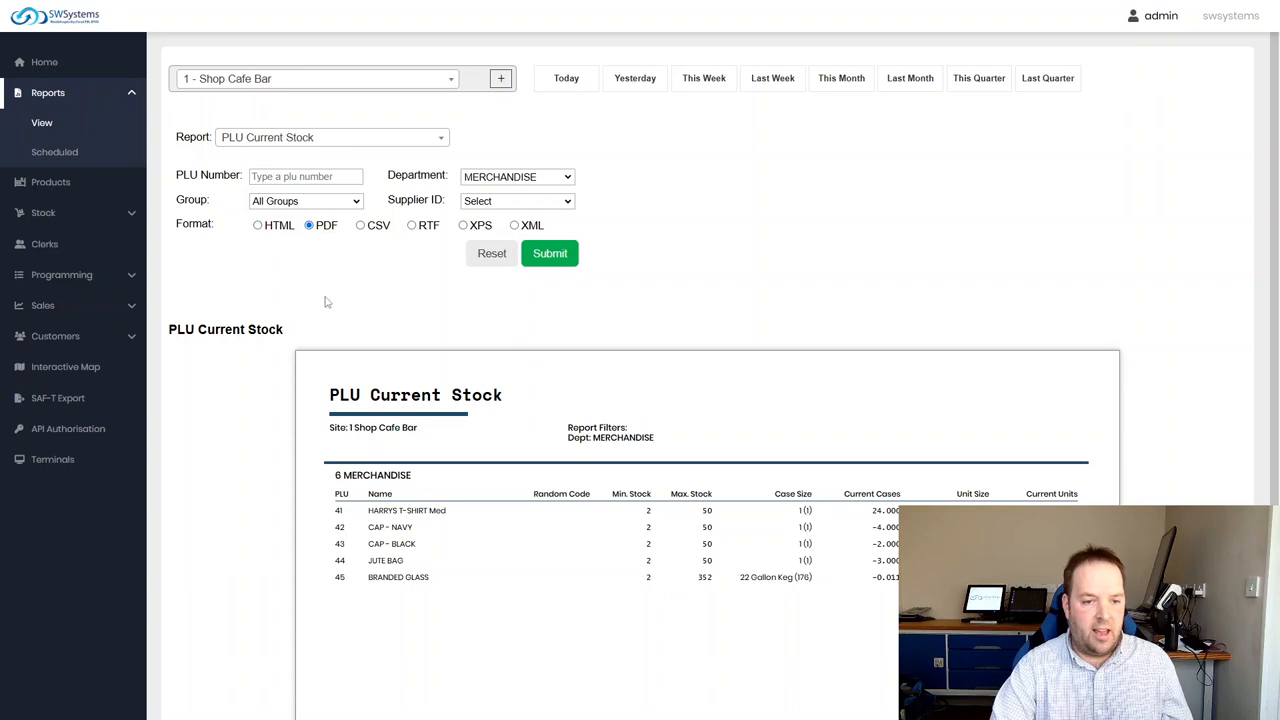
{"action": "left_click", "coordinate": [308, 201]}
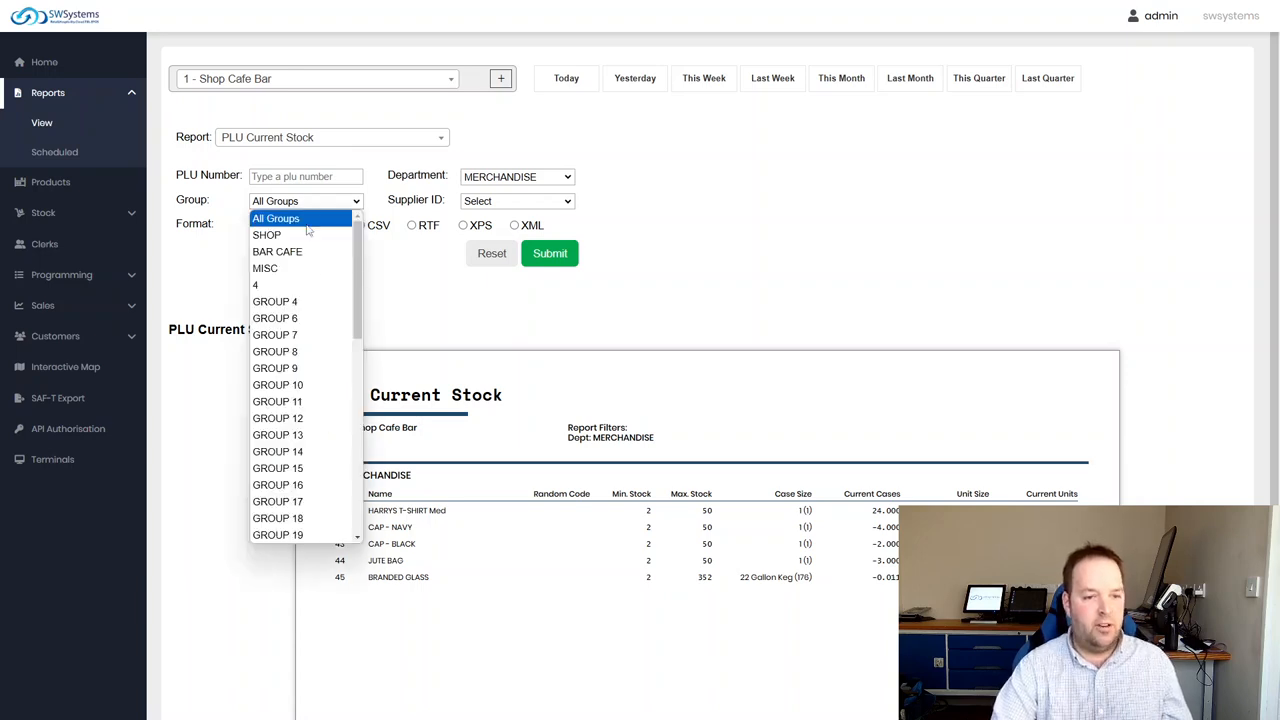
{"action": "left_click", "coordinate": [304, 235]}
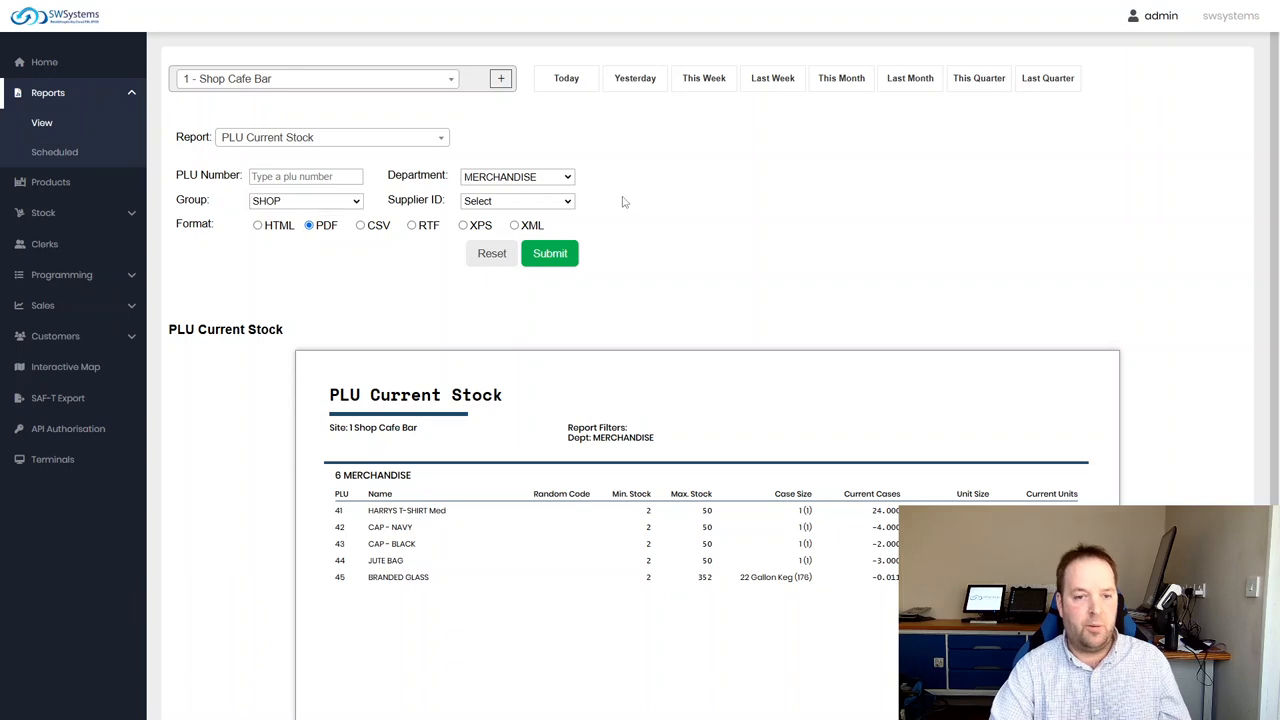
{"action": "left_click", "coordinate": [524, 178]}
{"action": "left_click", "coordinate": [757, 204]}
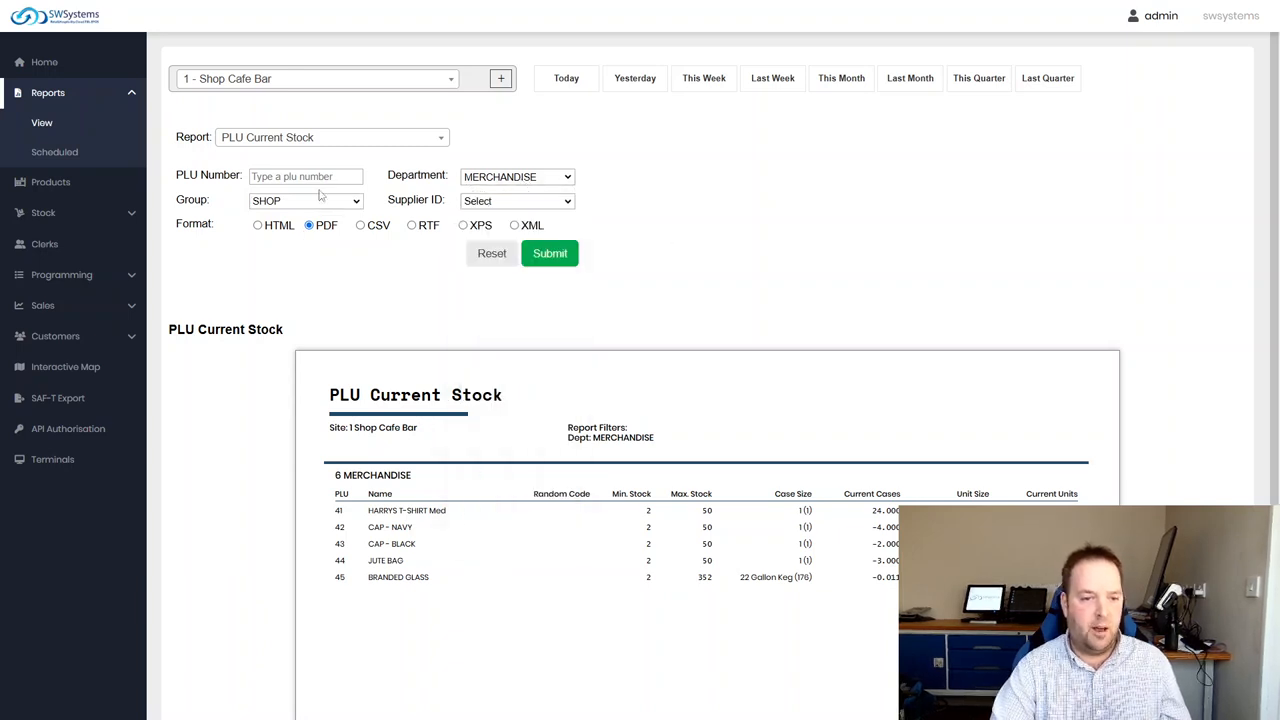
Reset the report filters to All Groups and All Departments, and view the supplier choices without selecting one
{"action": "left_click", "coordinate": [507, 203]}
{"action": "left_click", "coordinate": [323, 206]}
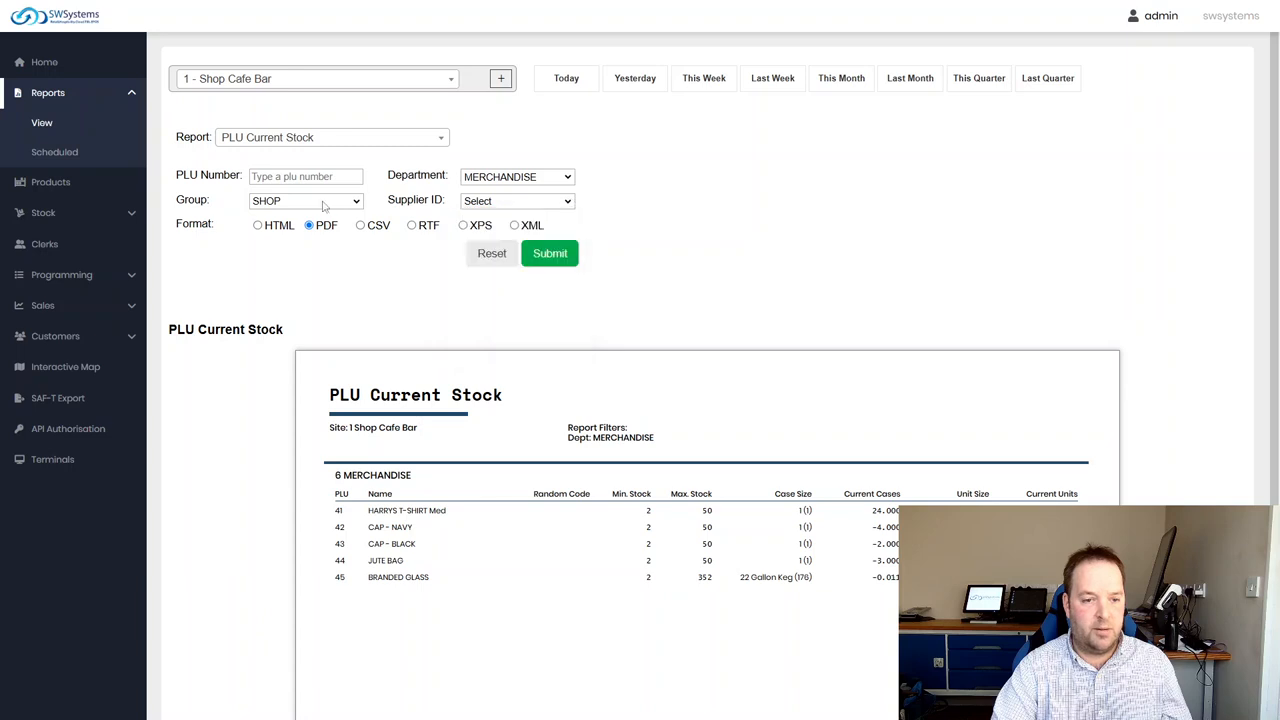
{"action": "left_click", "coordinate": [323, 206]}
{"action": "left_click", "coordinate": [288, 217]}
{"action": "left_click", "coordinate": [555, 177]}
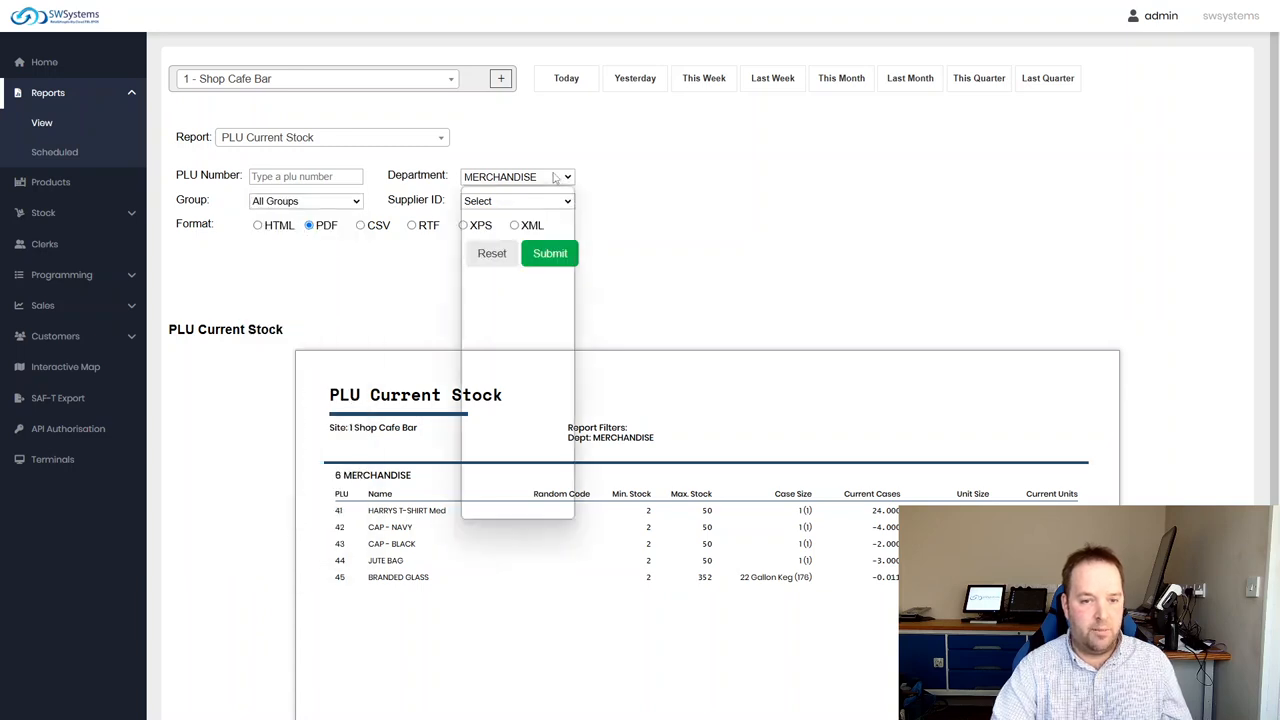
{"action": "left_click", "coordinate": [500, 187]}
{"action": "left_click", "coordinate": [515, 201]}
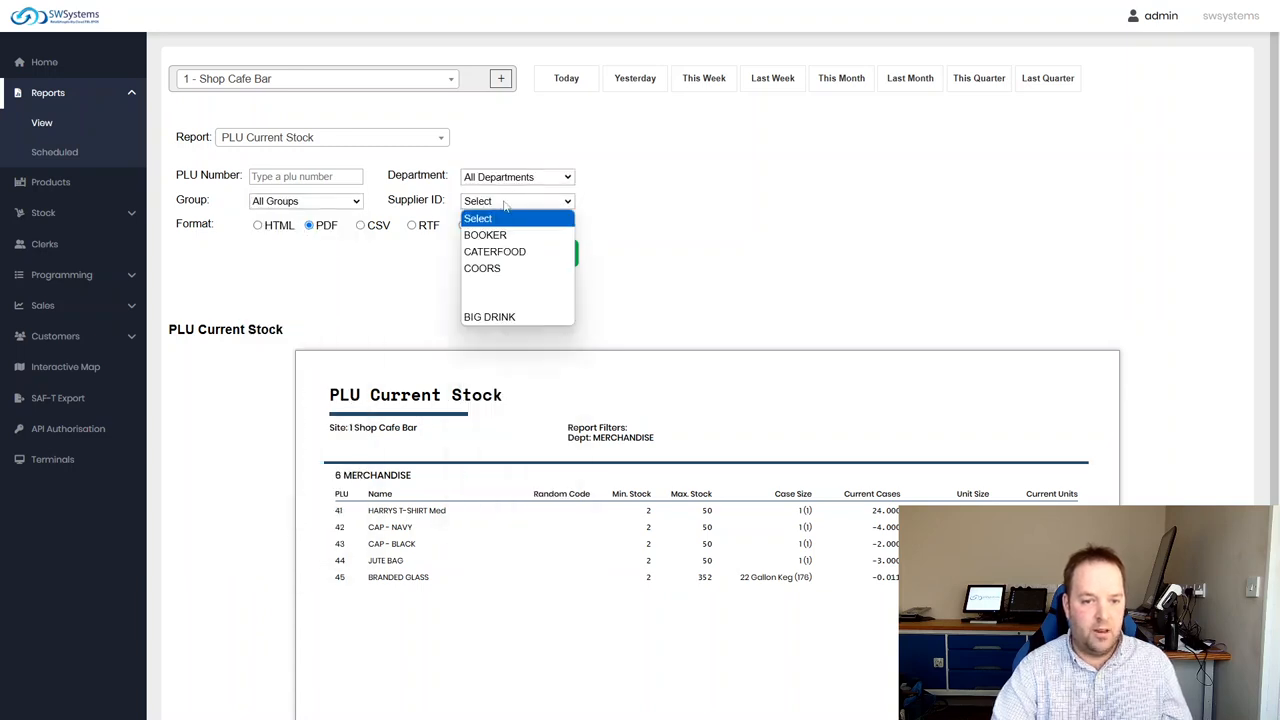
{"action": "left_click", "coordinate": [781, 201]}
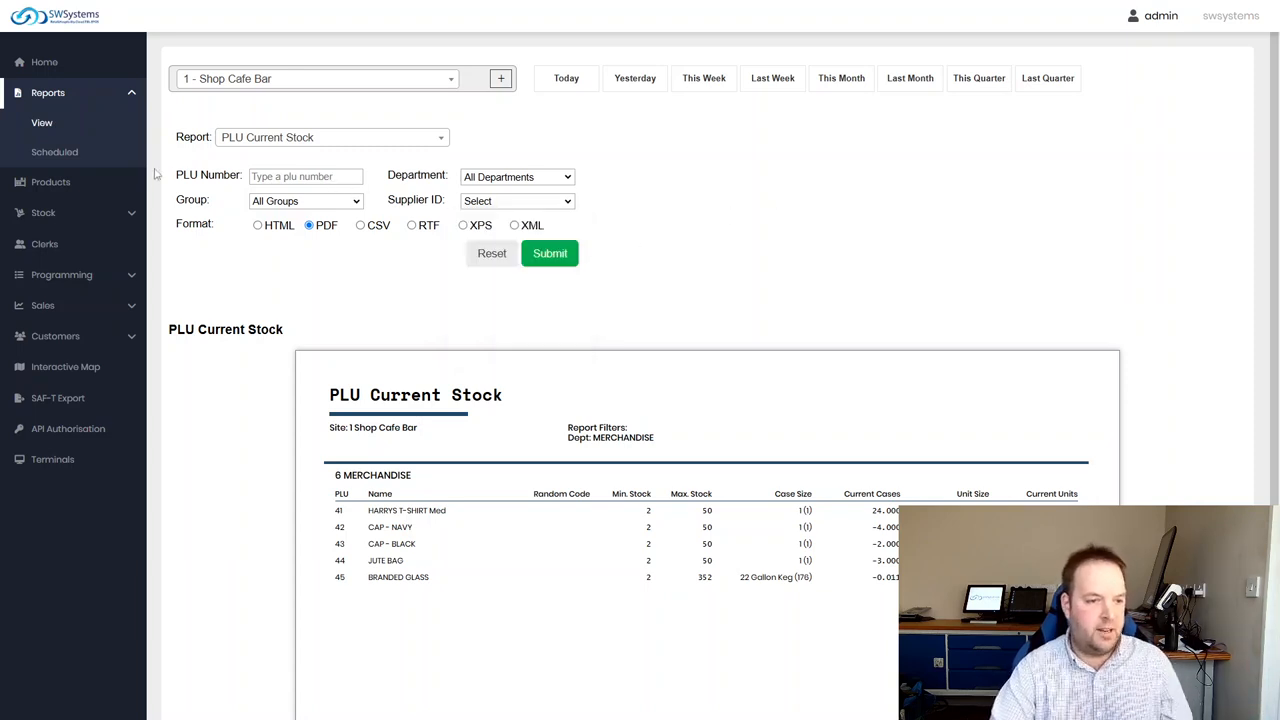
Clear the t-shirt filter from the product list and open the details of PLU 1, APPLE JUICE 75CL
{"action": "left_click", "coordinate": [50, 182]}
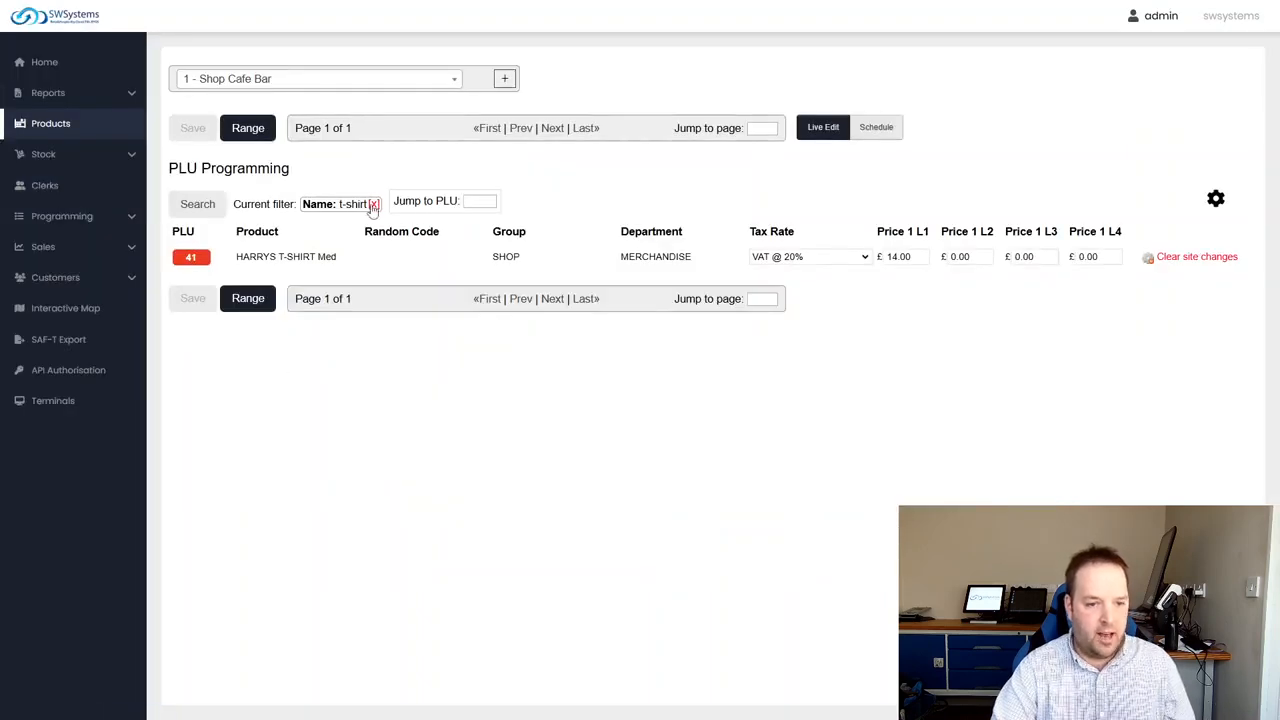
{"action": "left_click", "coordinate": [372, 205]}
{"action": "scroll", "coordinate": [212, 232], "scroll_direction": "down", "scroll_amount": 1}
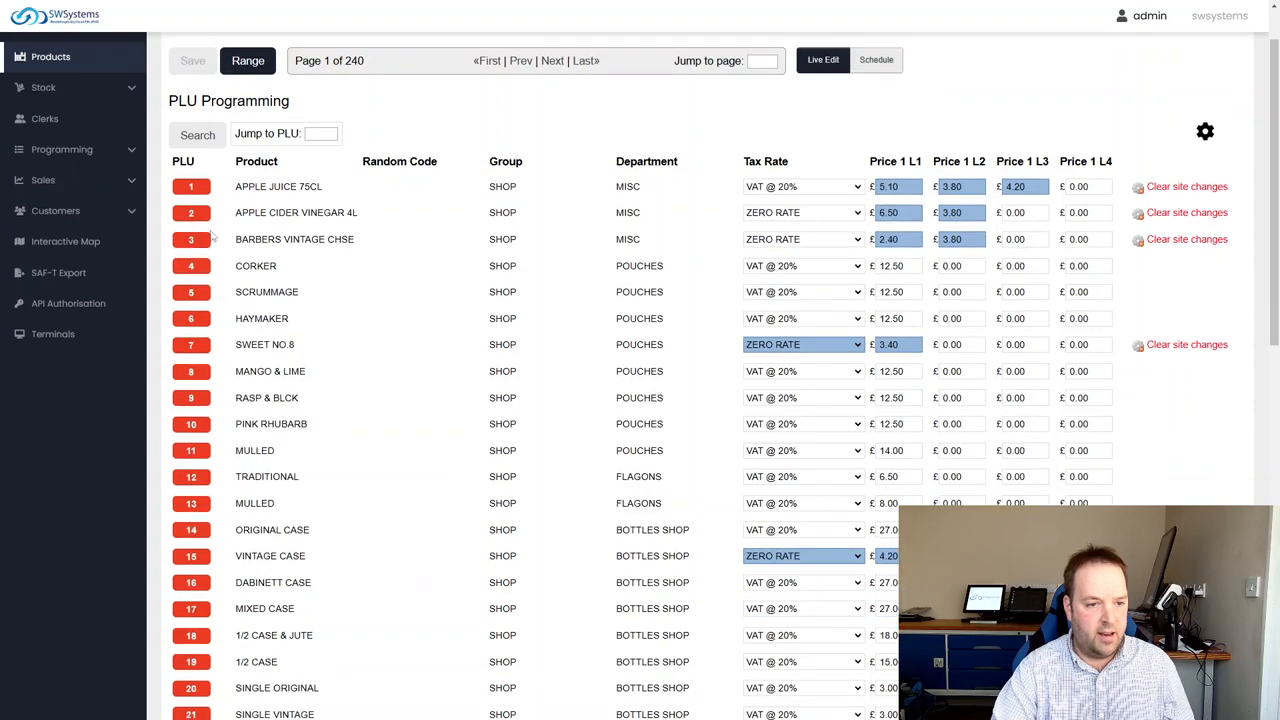
{"action": "left_click", "coordinate": [195, 188]}
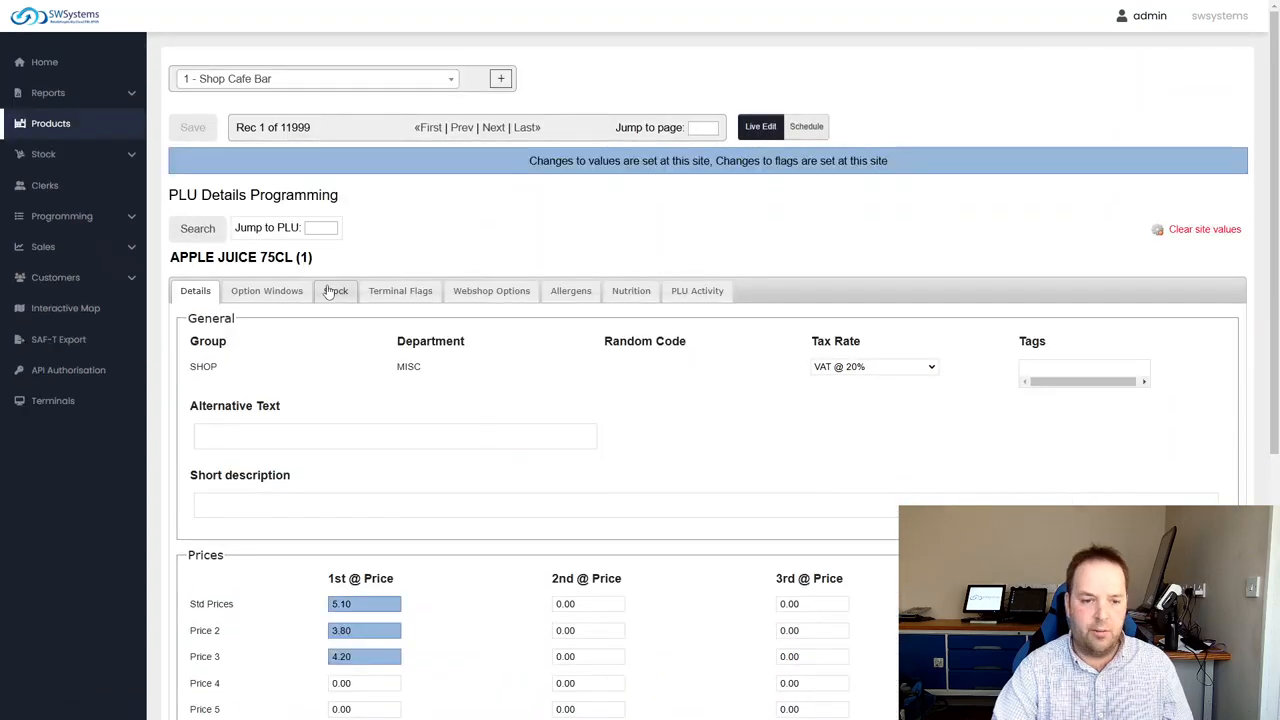
{"action": "scroll", "coordinate": [349, 440], "scroll_direction": "down", "scroll_amount": 1}
Open the option windows settings of APPLE JUICE 75CL and browse the choices for List Box Link 1
{"action": "left_click", "coordinate": [270, 229]}
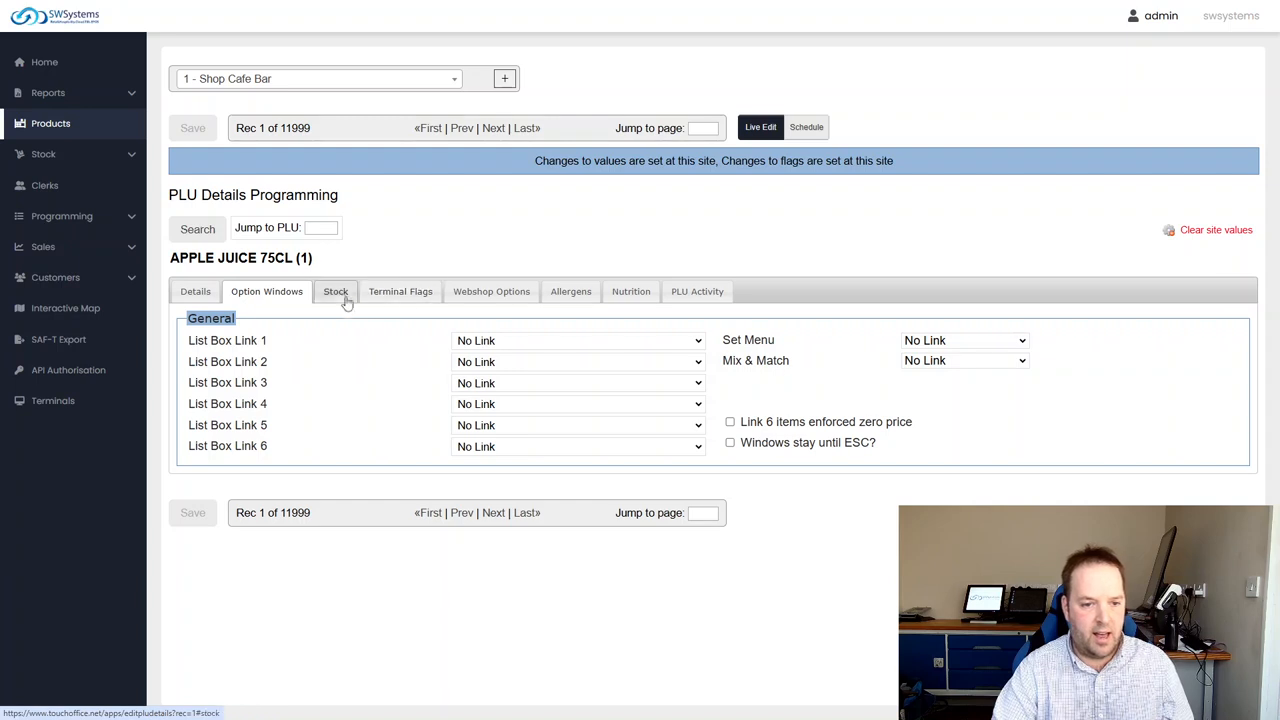
{"action": "left_click", "coordinate": [534, 341]}
{"action": "scroll", "coordinate": [549, 457], "scroll_direction": "down", "scroll_amount": 9}
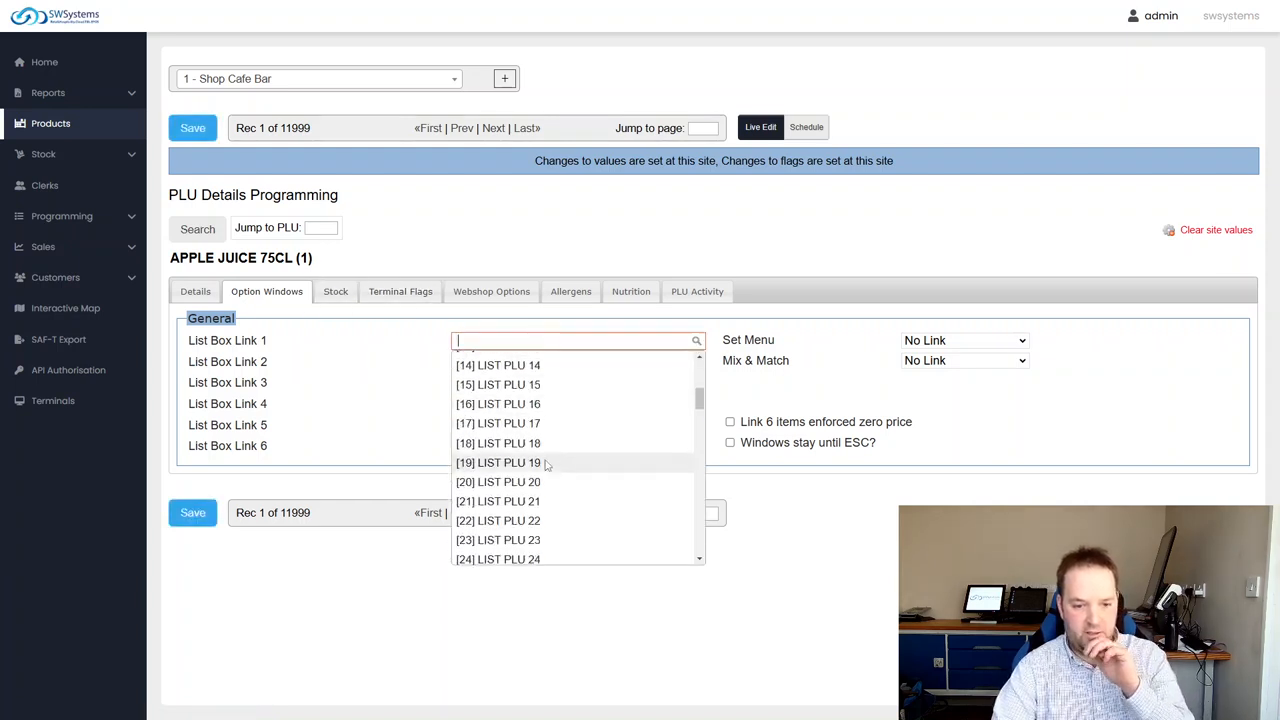
{"action": "left_click_drag", "start_coordinate": [705, 452], "coordinate": [722, 318]}
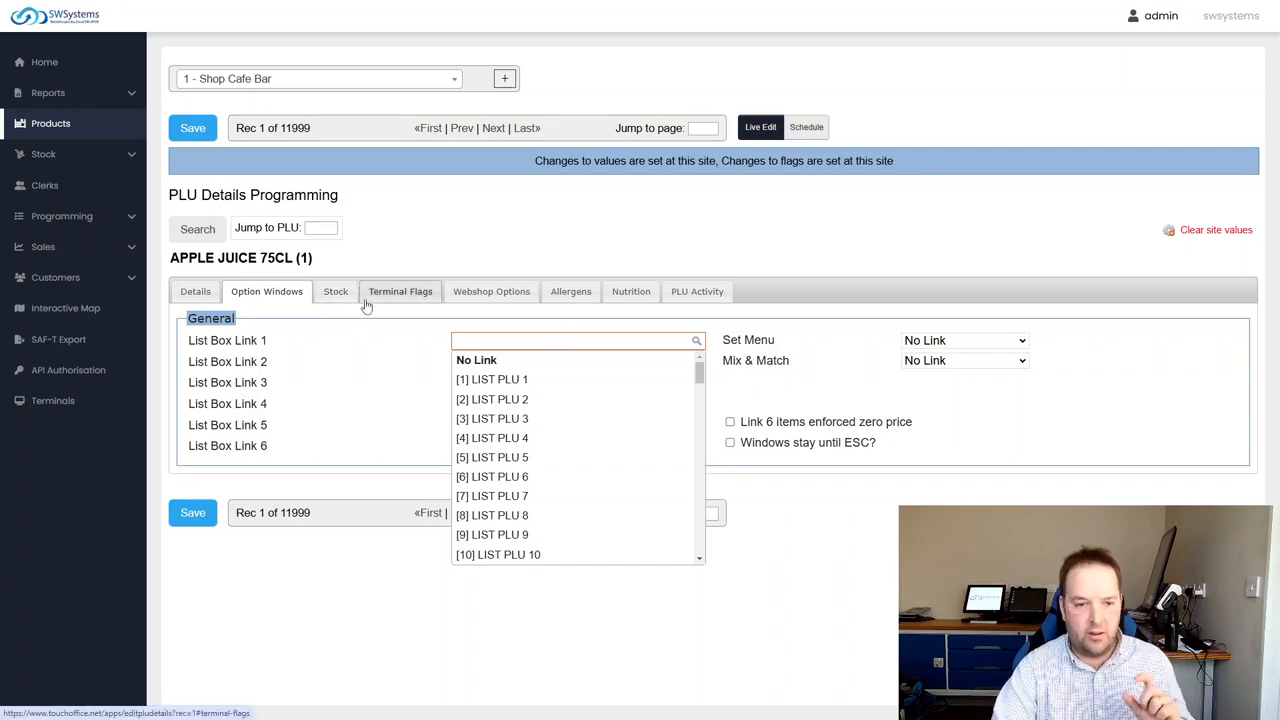
Set the Mix & Match option of APPLE JUICE 75CL to 2 FOR 1
{"action": "left_click", "coordinate": [885, 363]}
{"action": "left_click", "coordinate": [965, 360]}
{"action": "left_click", "coordinate": [928, 397]}
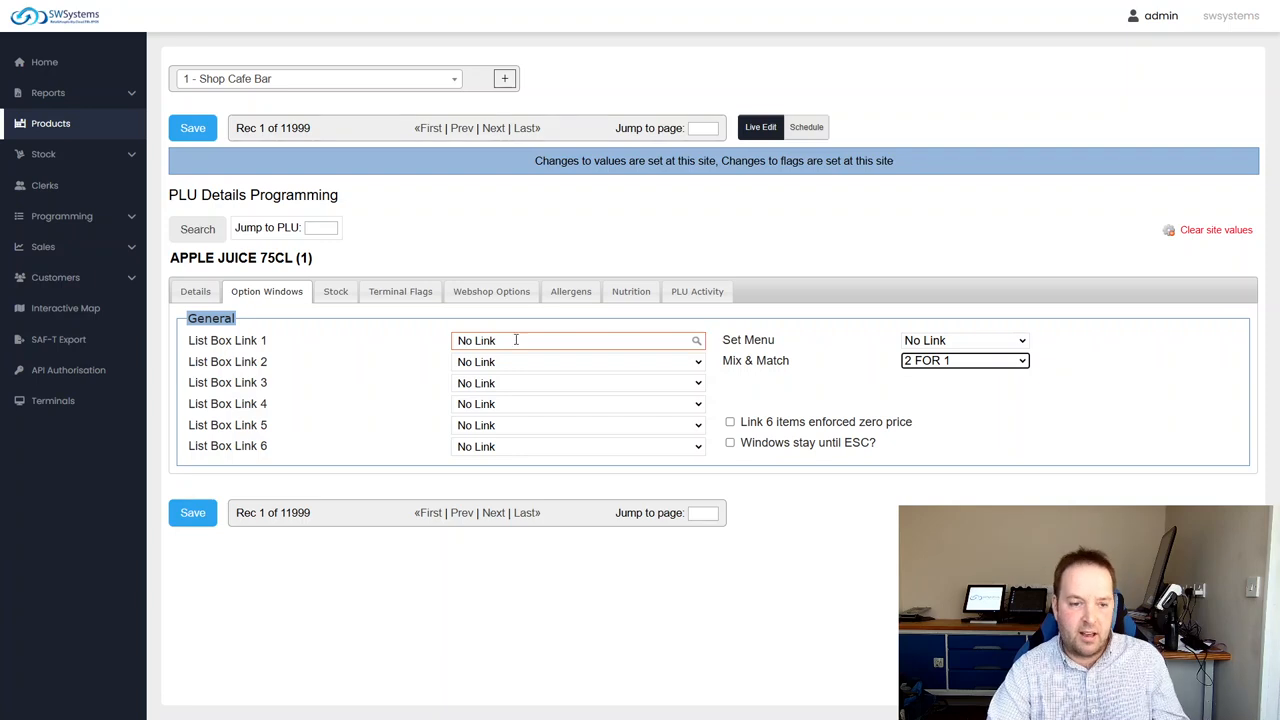
View the stock settings of APPLE JUICE 75CL, including its suppliers and shelf edge label options
{"action": "left_click", "coordinate": [337, 292]}
{"action": "left_click", "coordinate": [266, 295]}
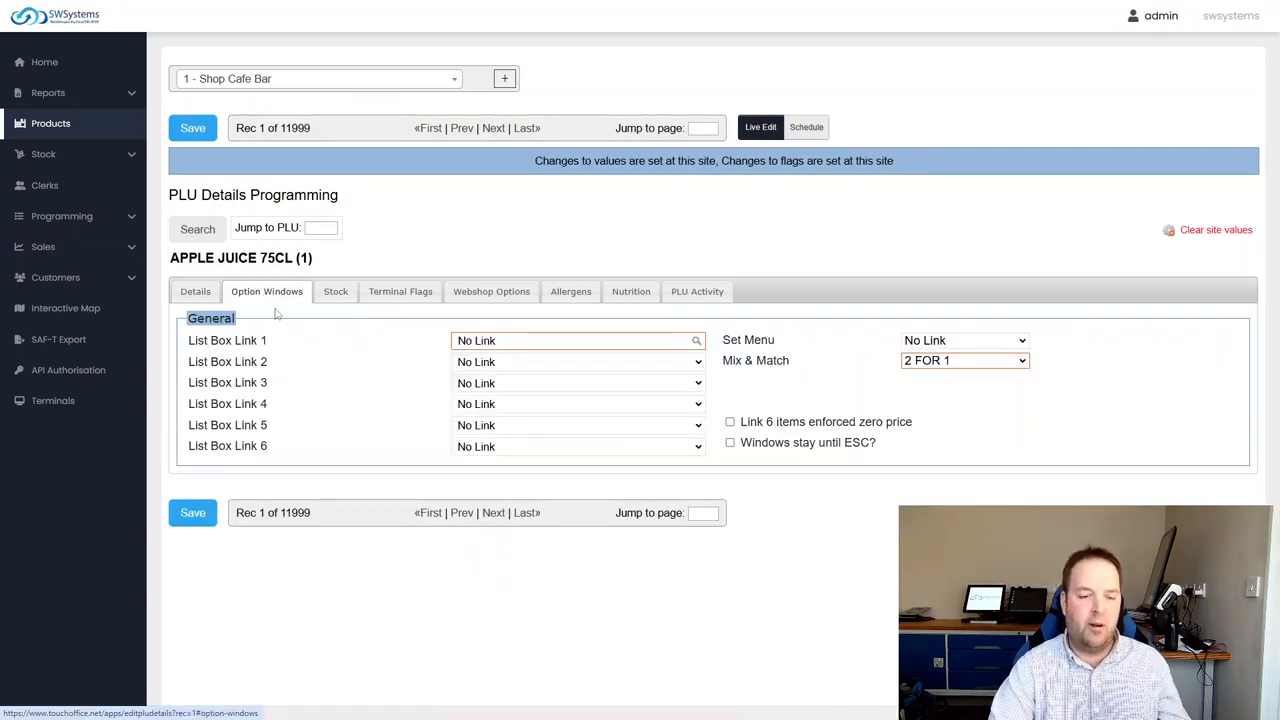
{"action": "left_click", "coordinate": [340, 298]}
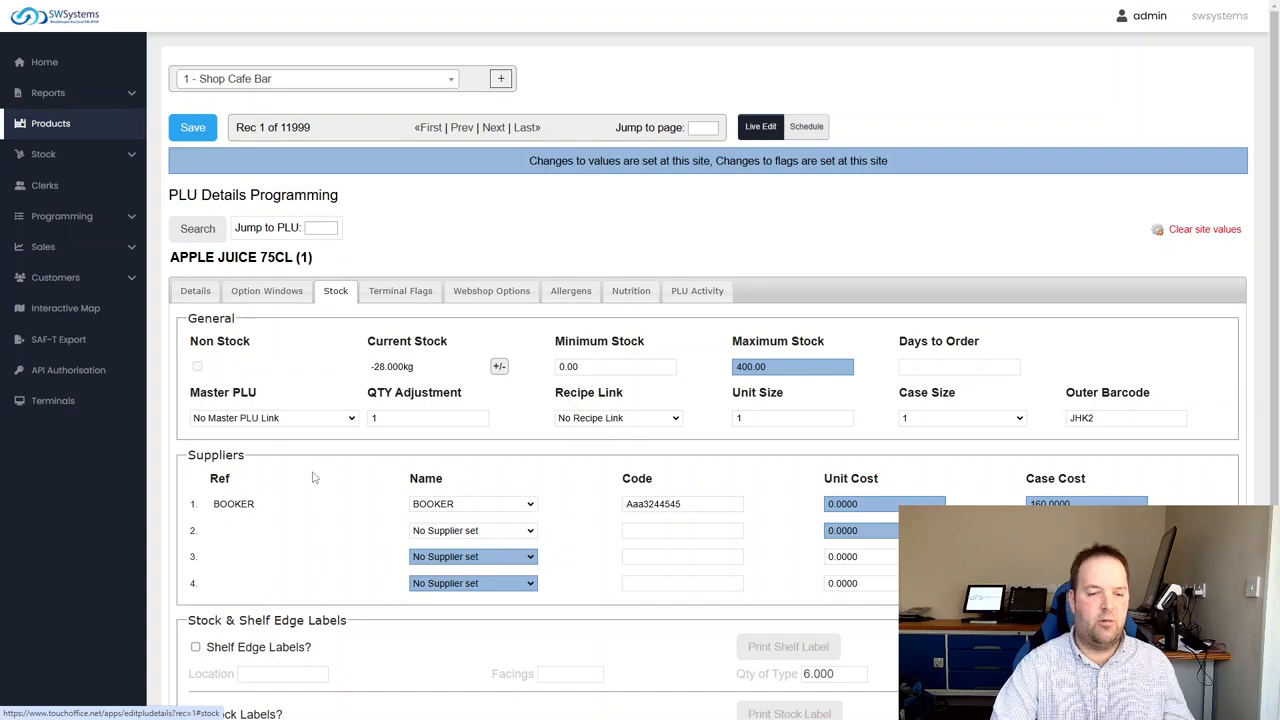
View the terminal flags and webshop options of APPLE JUICE 75CL, and return to its general details
{"action": "left_click", "coordinate": [401, 292]}
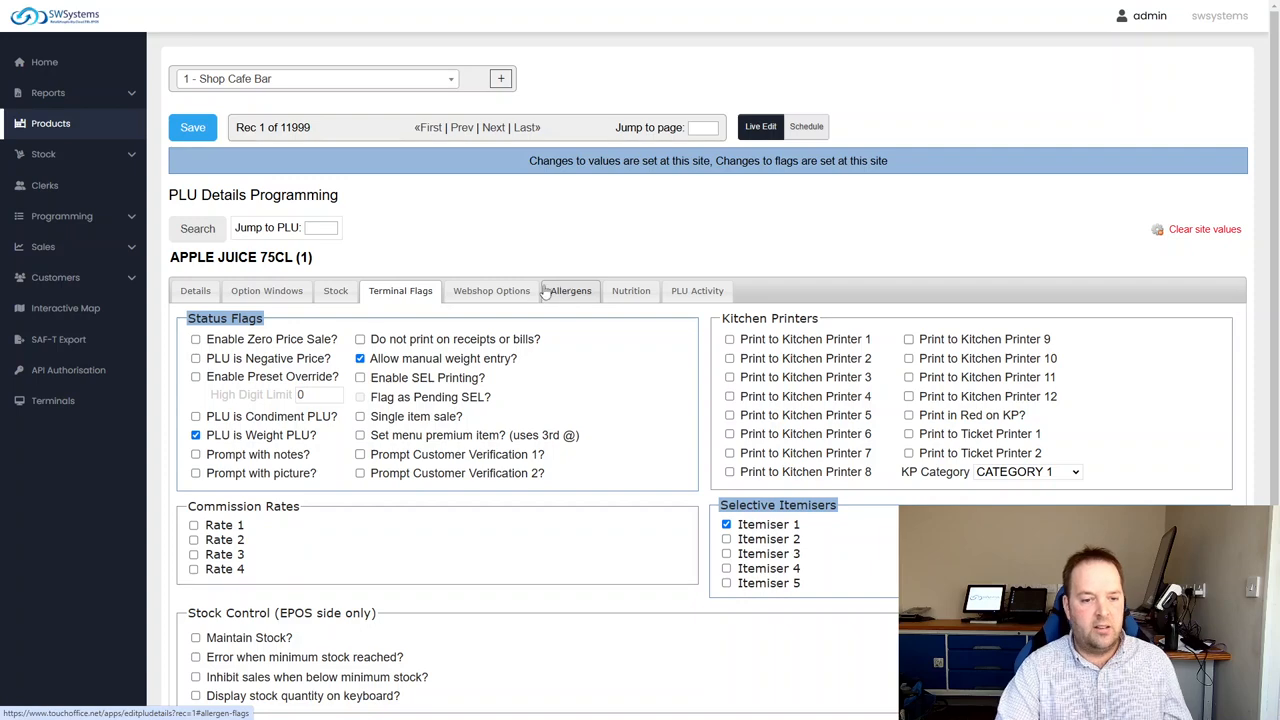
{"action": "left_click", "coordinate": [513, 296]}
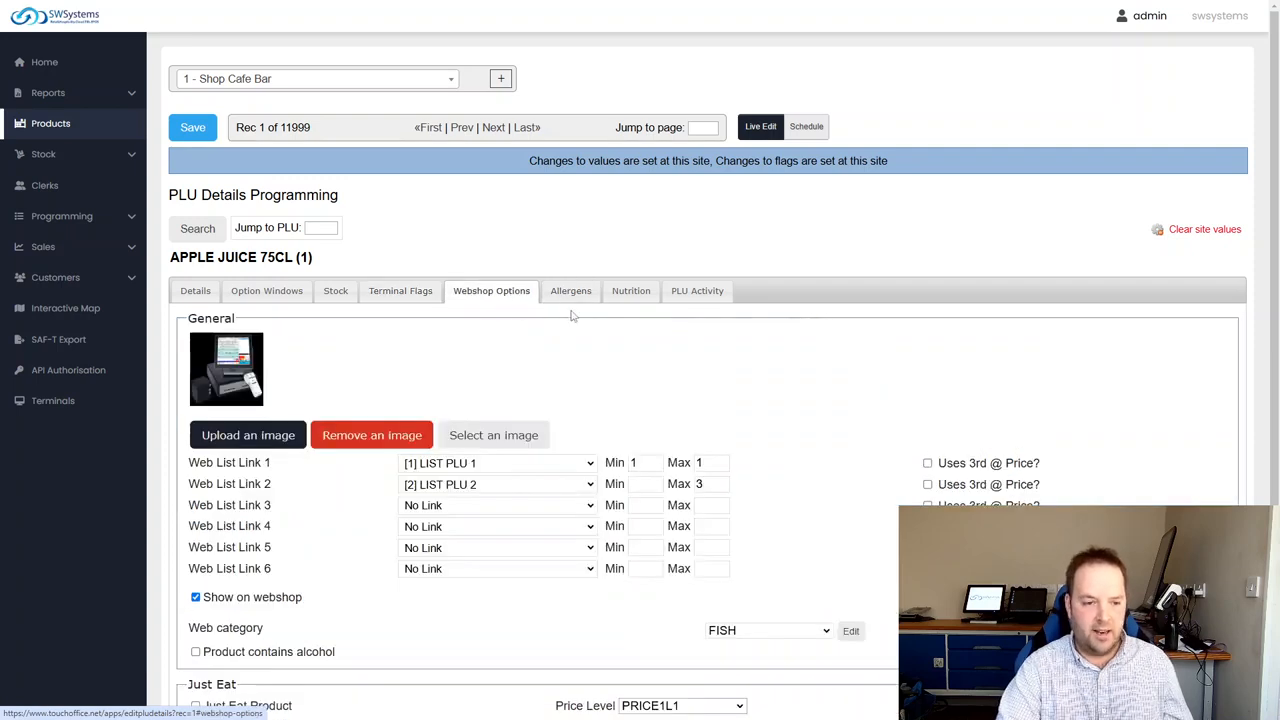
{"action": "scroll", "coordinate": [500, 400], "scroll_direction": "down", "scroll_amount": 2}
{"action": "scroll", "coordinate": [400, 380], "scroll_direction": "up", "scroll_amount": 2}
{"action": "left_click", "coordinate": [195, 291]}
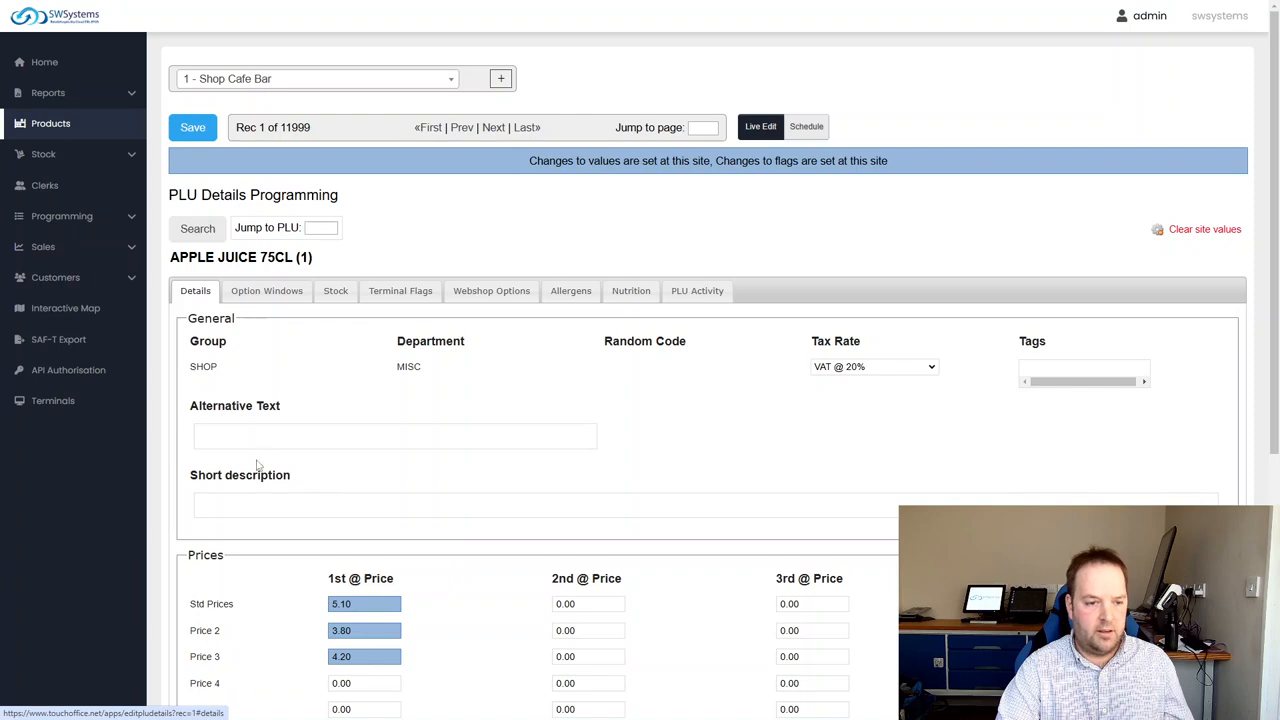
Leave the APPLE JUICE 75CL details, dismissing the unsaved-changes prompts, and view the stock orders and transfers lists
{"action": "left_click", "coordinate": [72, 158]}
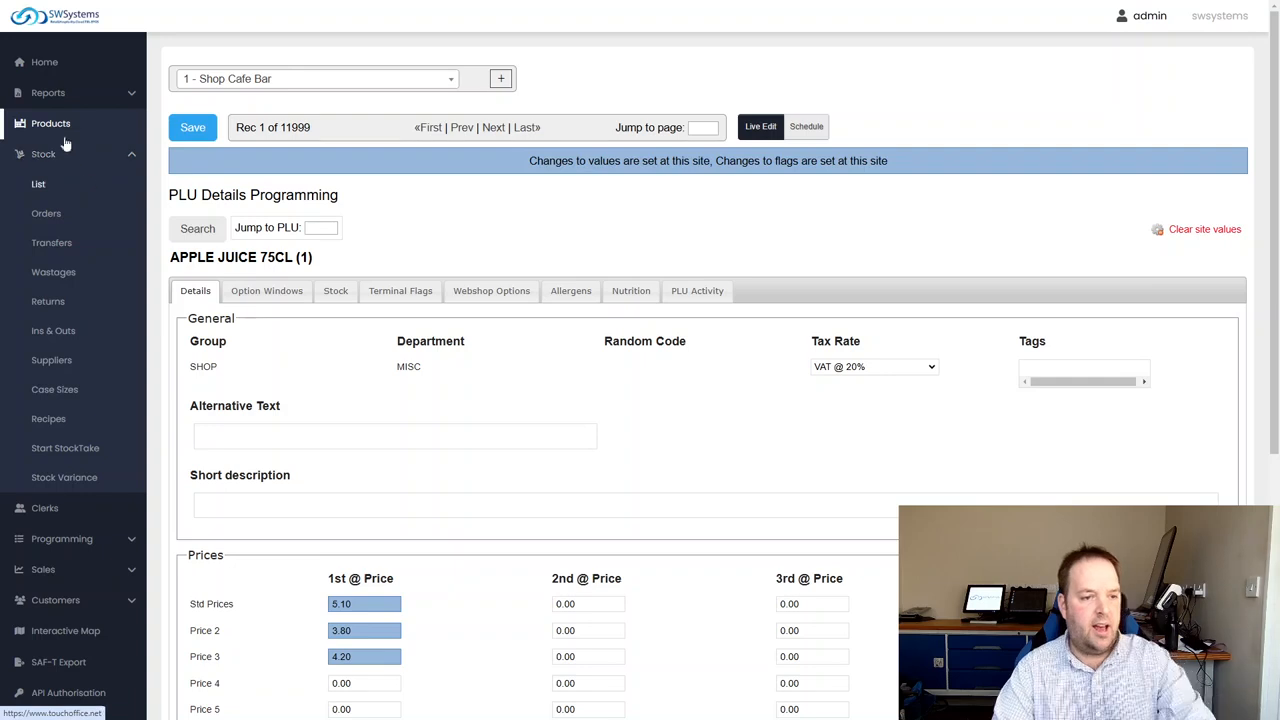
{"action": "left_click", "coordinate": [46, 184]}
{"action": "left_click", "coordinate": [751, 66]}
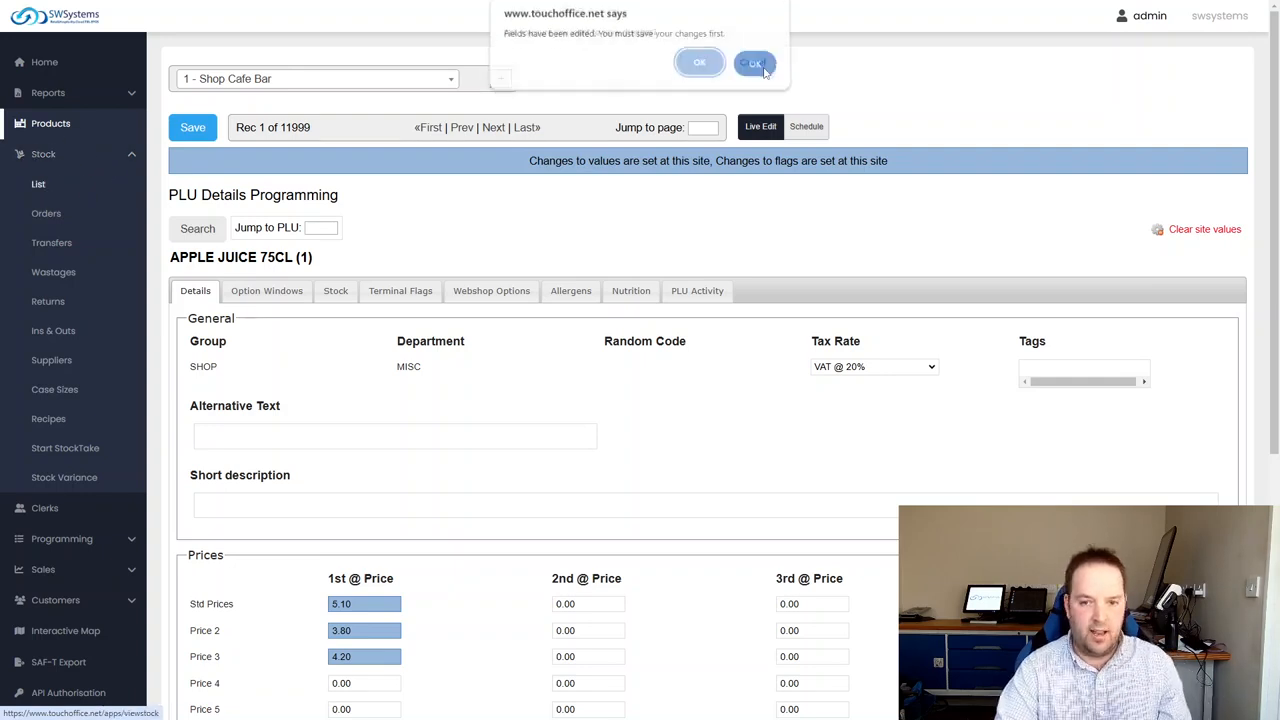
{"action": "left_click", "coordinate": [699, 67]}
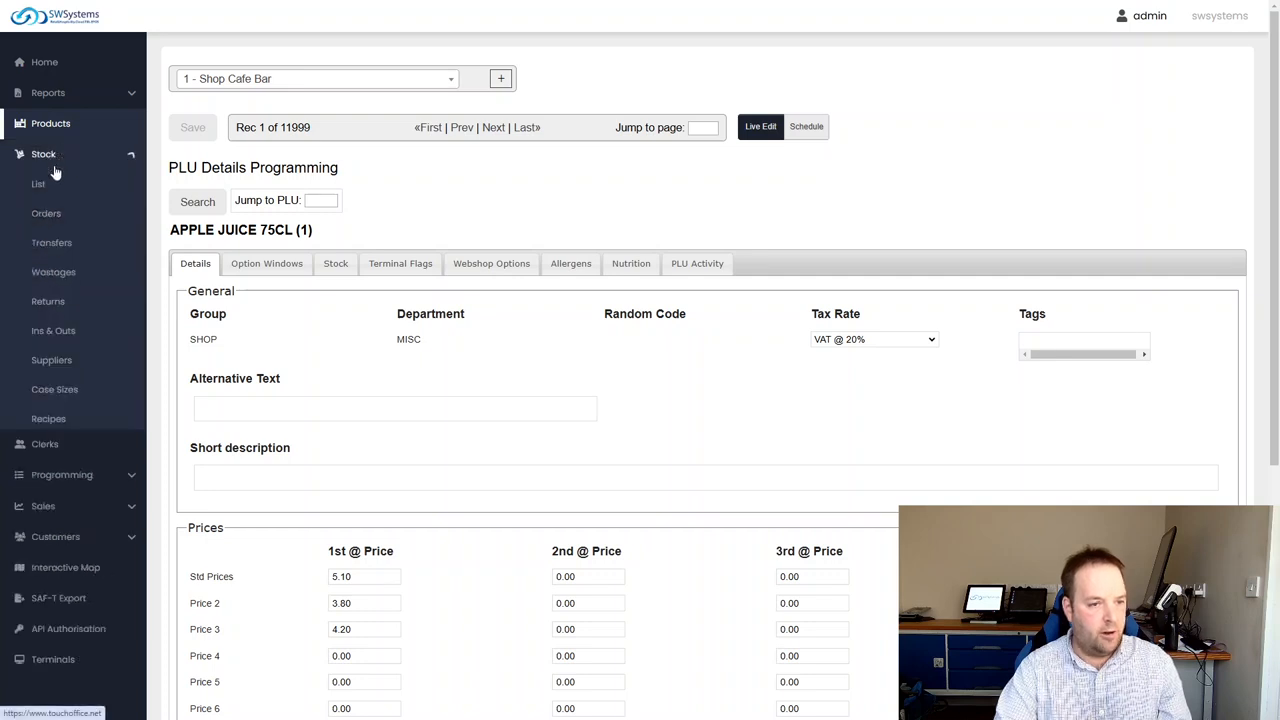
{"action": "left_click", "coordinate": [46, 214]}
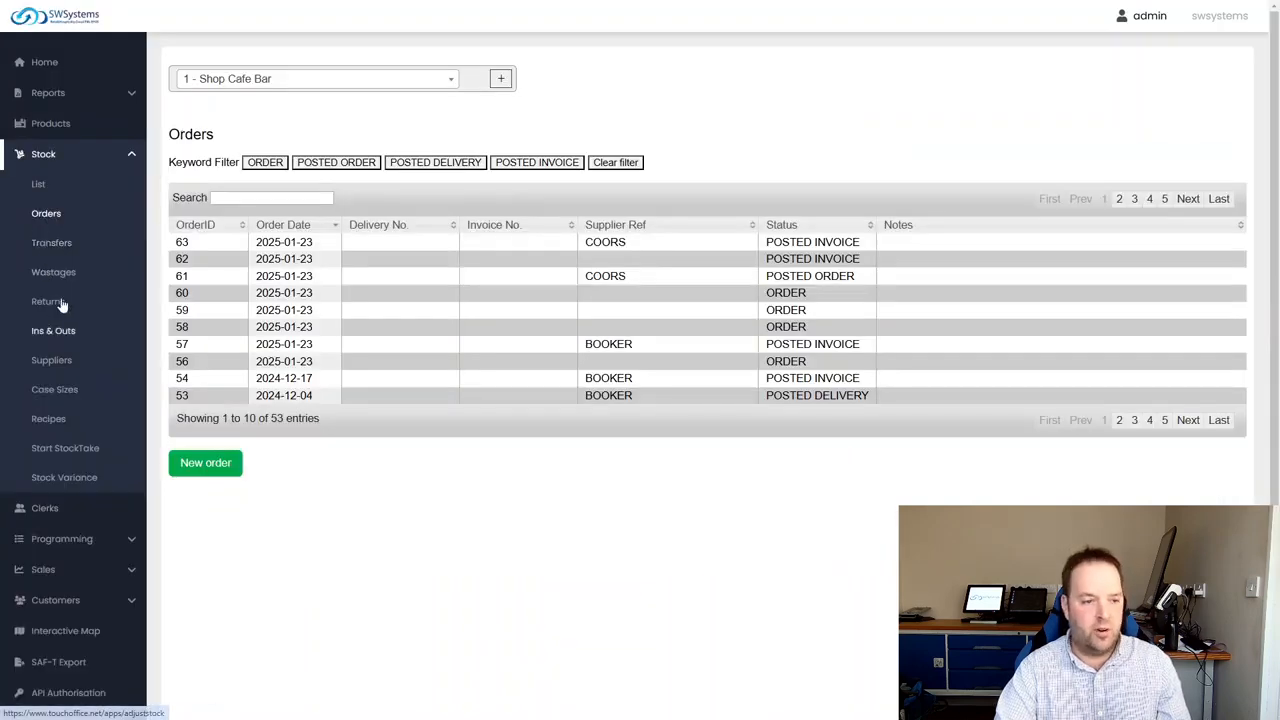
{"action": "left_click", "coordinate": [55, 244]}
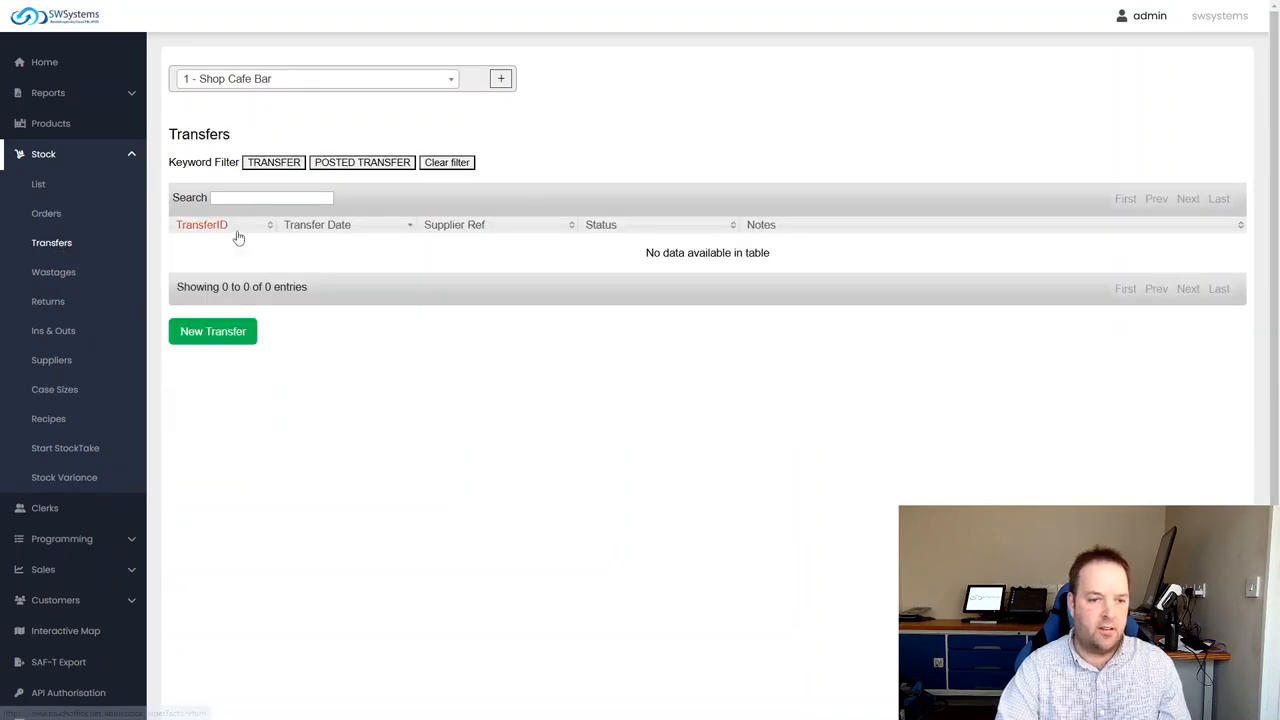
Create a new stock wastage for supplier BOOKER
{"action": "left_click", "coordinate": [70, 281]}
{"action": "left_click", "coordinate": [222, 412]}
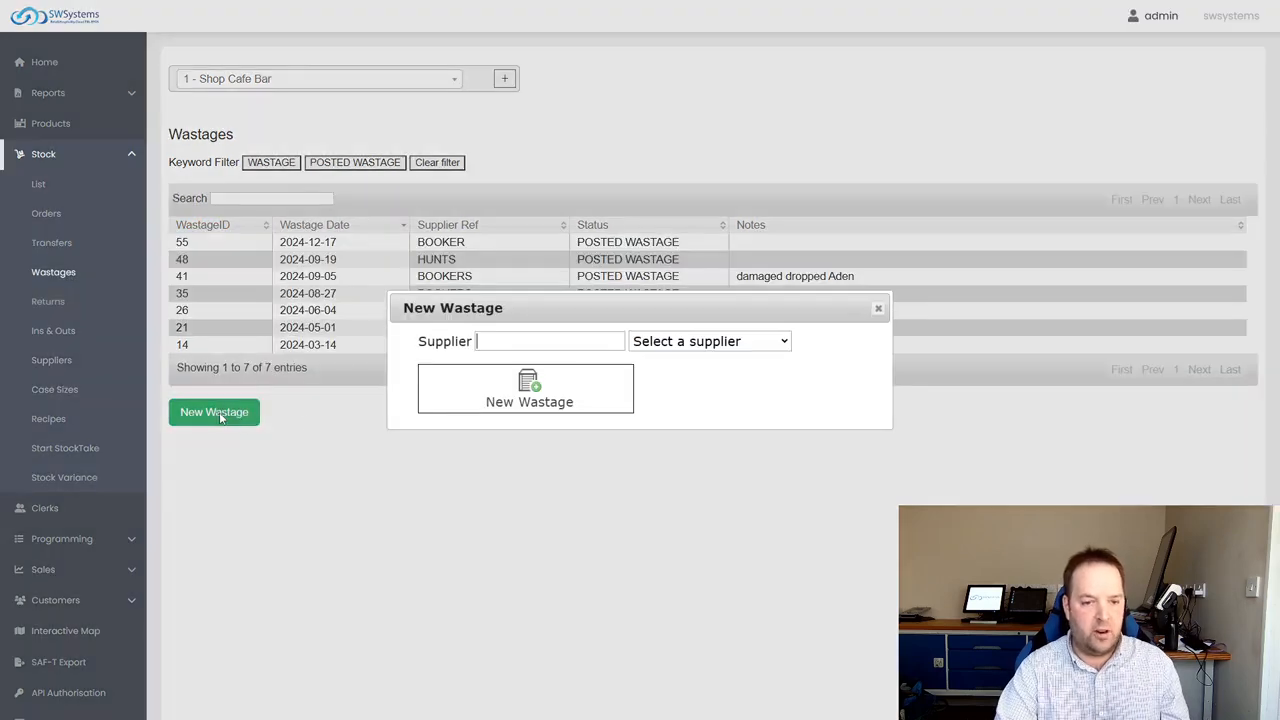
{"action": "left_click", "coordinate": [677, 343]}
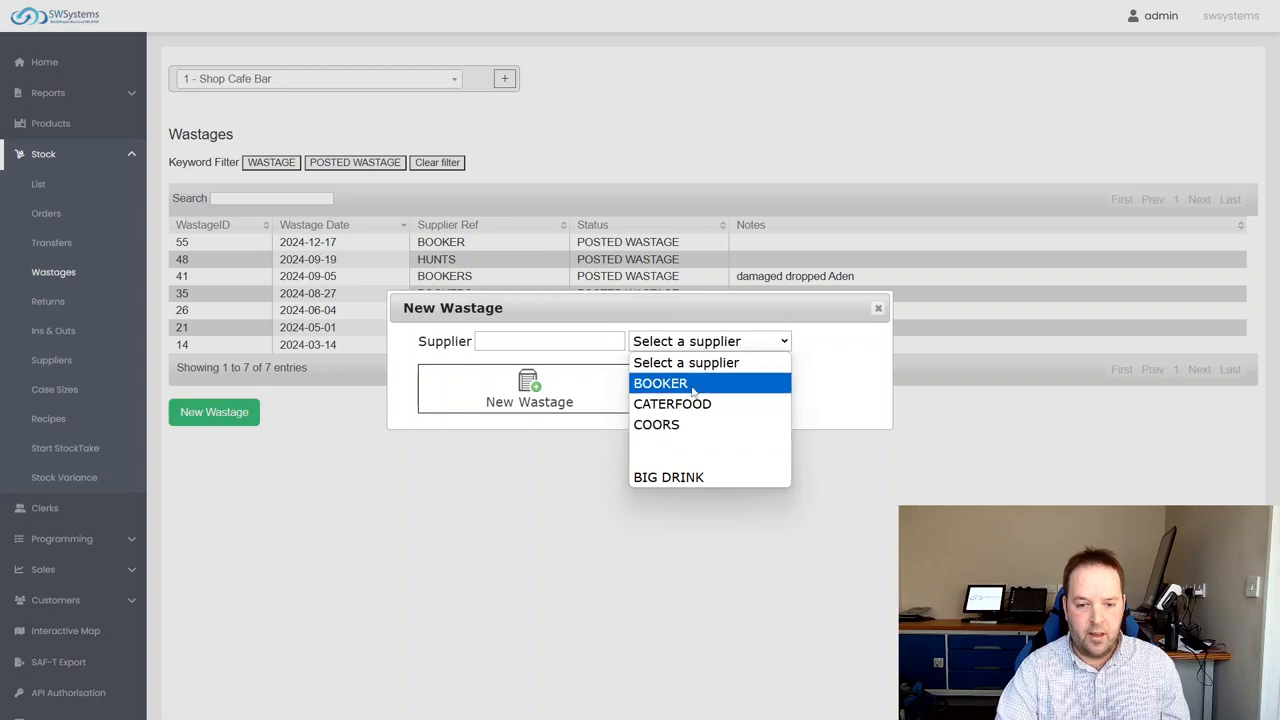
{"action": "left_click", "coordinate": [682, 384]}
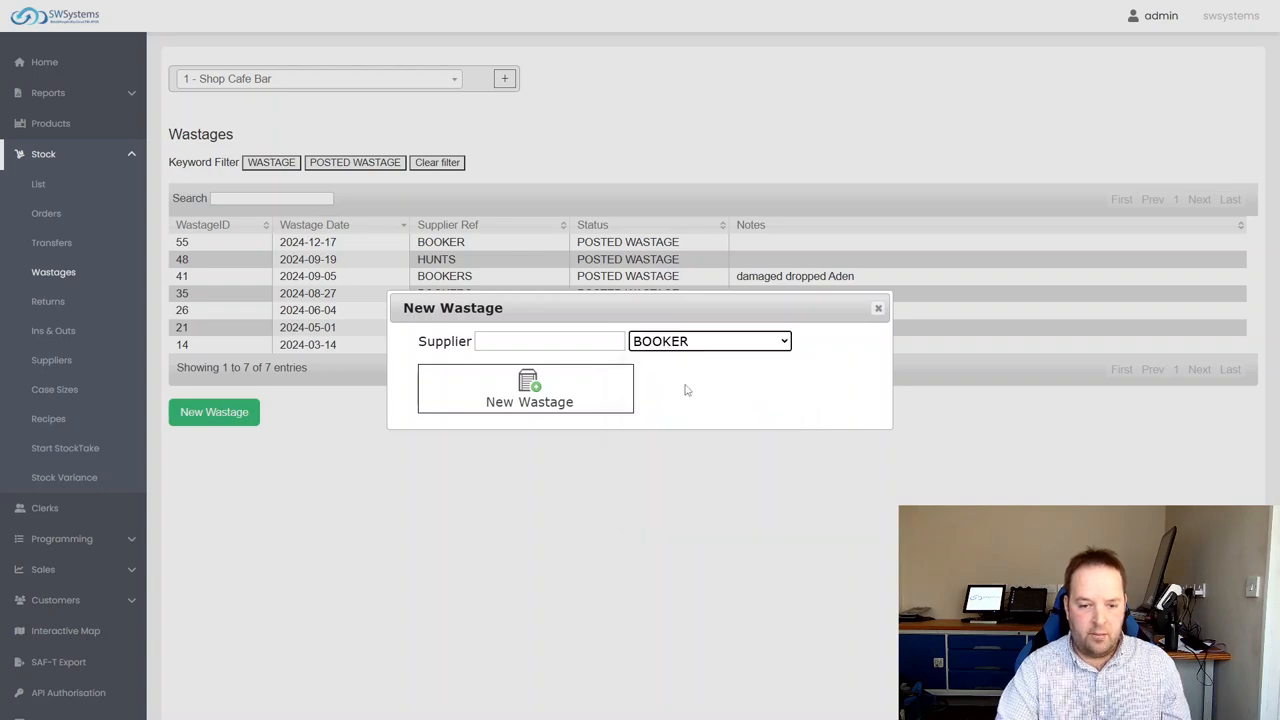
{"action": "left_click", "coordinate": [538, 391]}
Find the product by the description "mango" and add MANGO & LIME to the wastage
{"action": "left_click", "coordinate": [444, 328]}
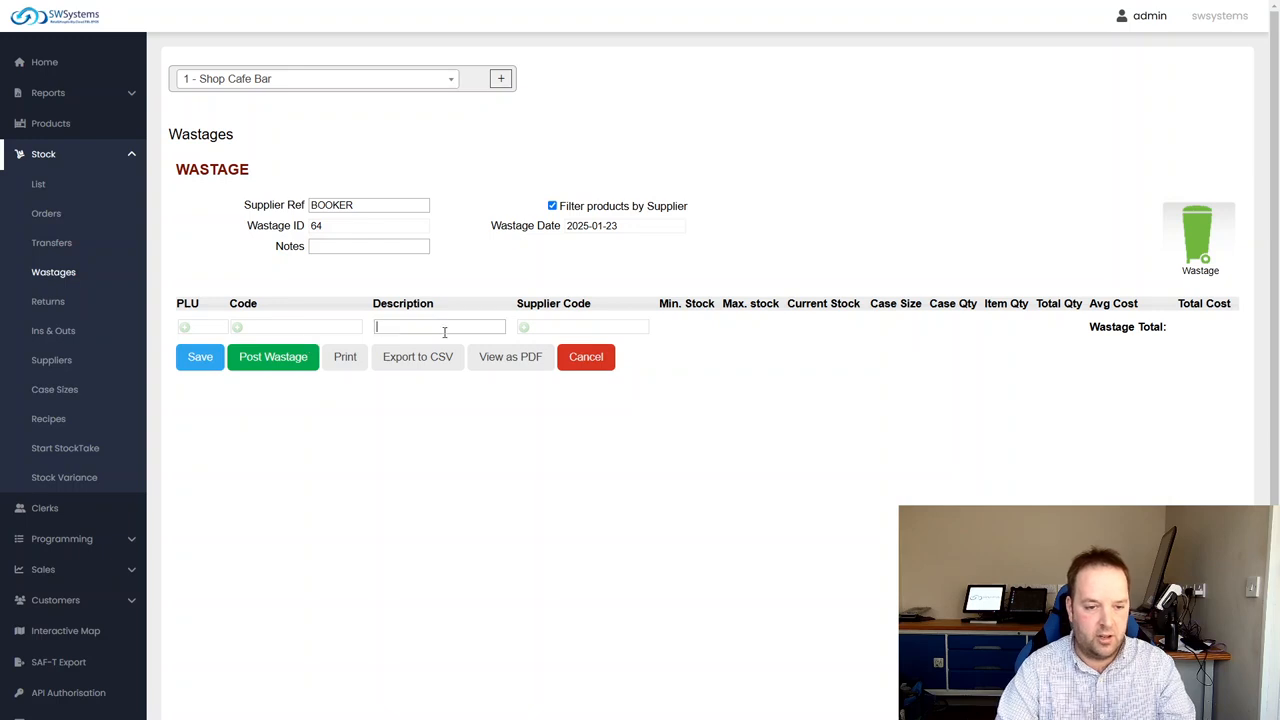
{"action": "type", "text": "apple"}
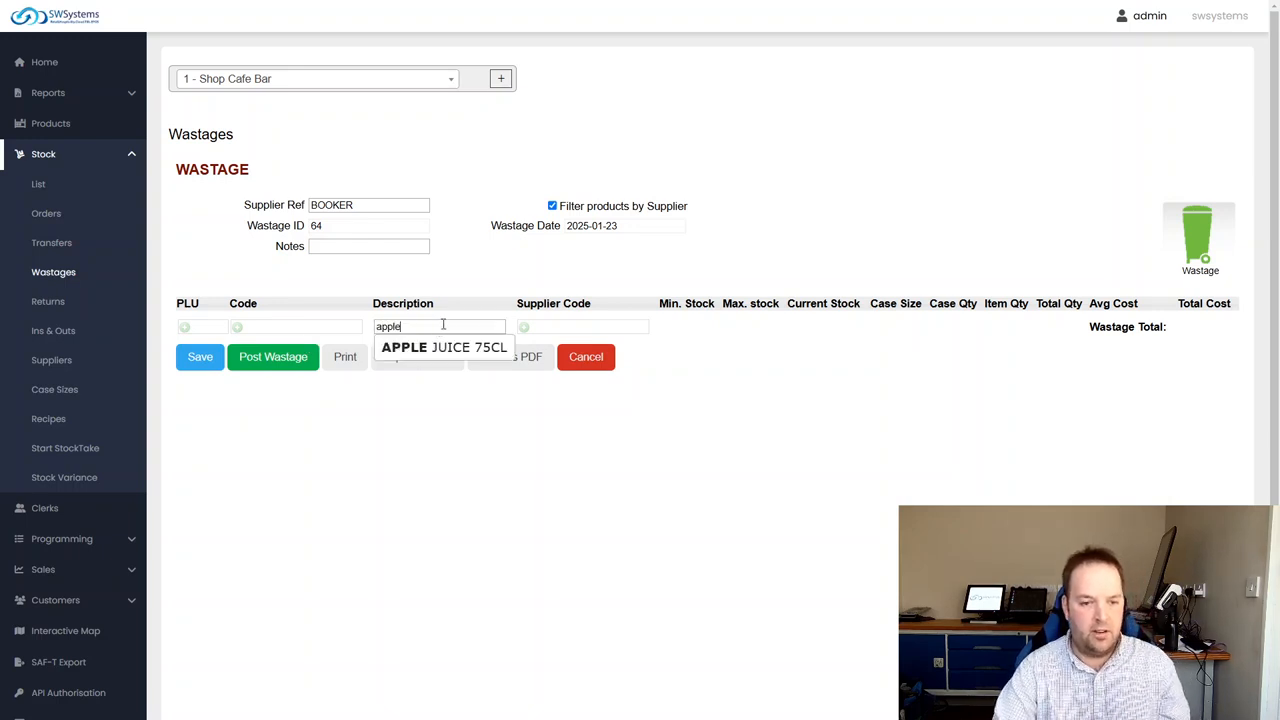
{"action": "key", "text": "ctrl+a"}
{"action": "type", "text": "mango"}
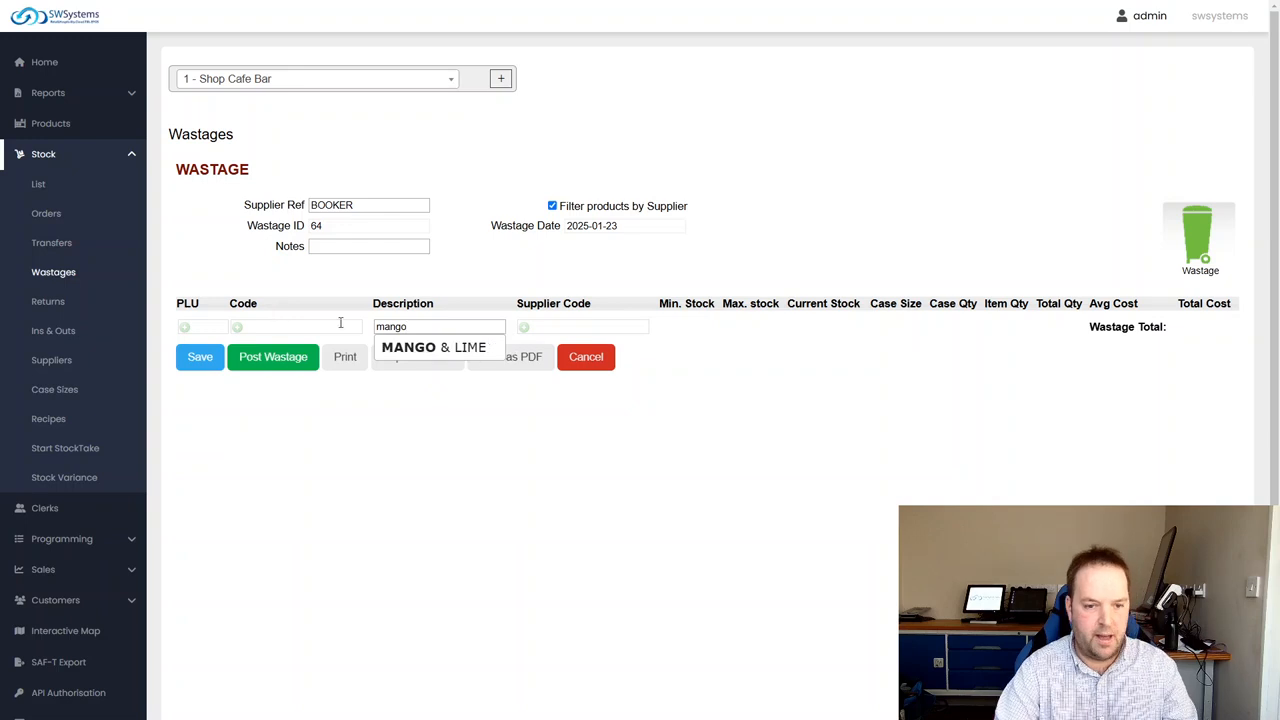
{"action": "left_click", "coordinate": [422, 352]}
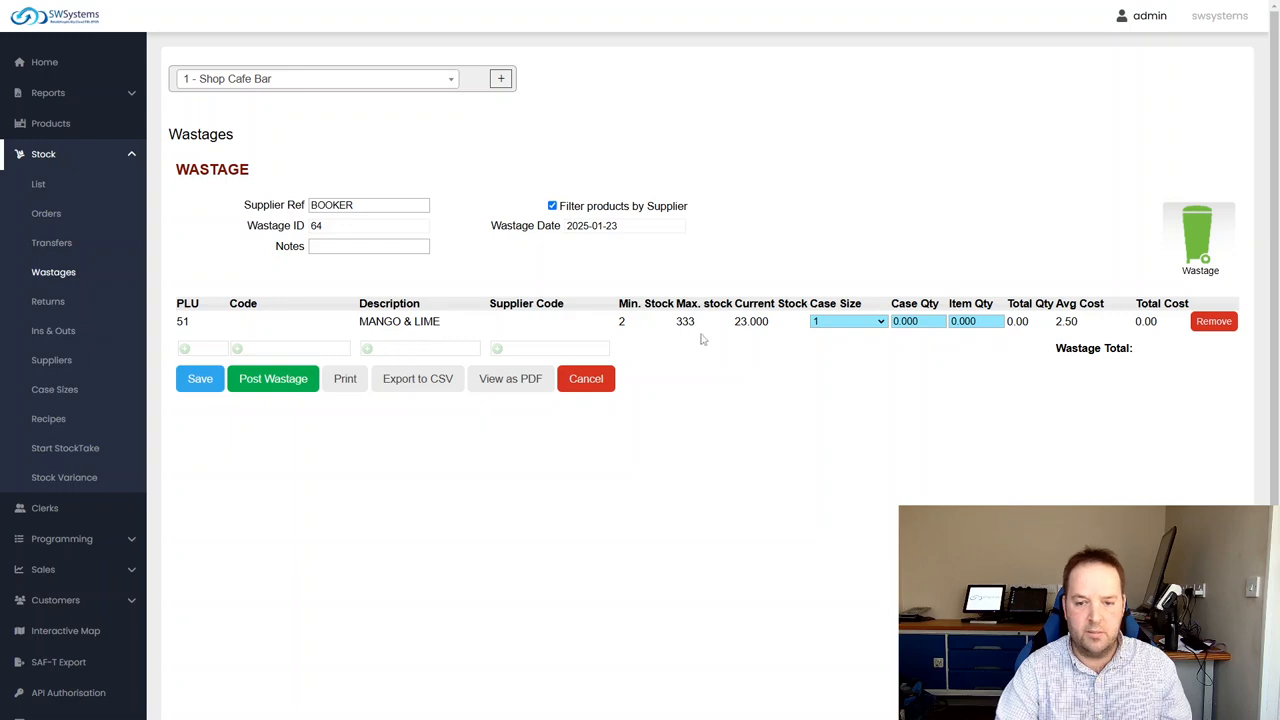
Look through the case sizes for MANGO & LIME, set its item quantity to 1 and post the wastage
{"action": "left_click", "coordinate": [829, 322]}
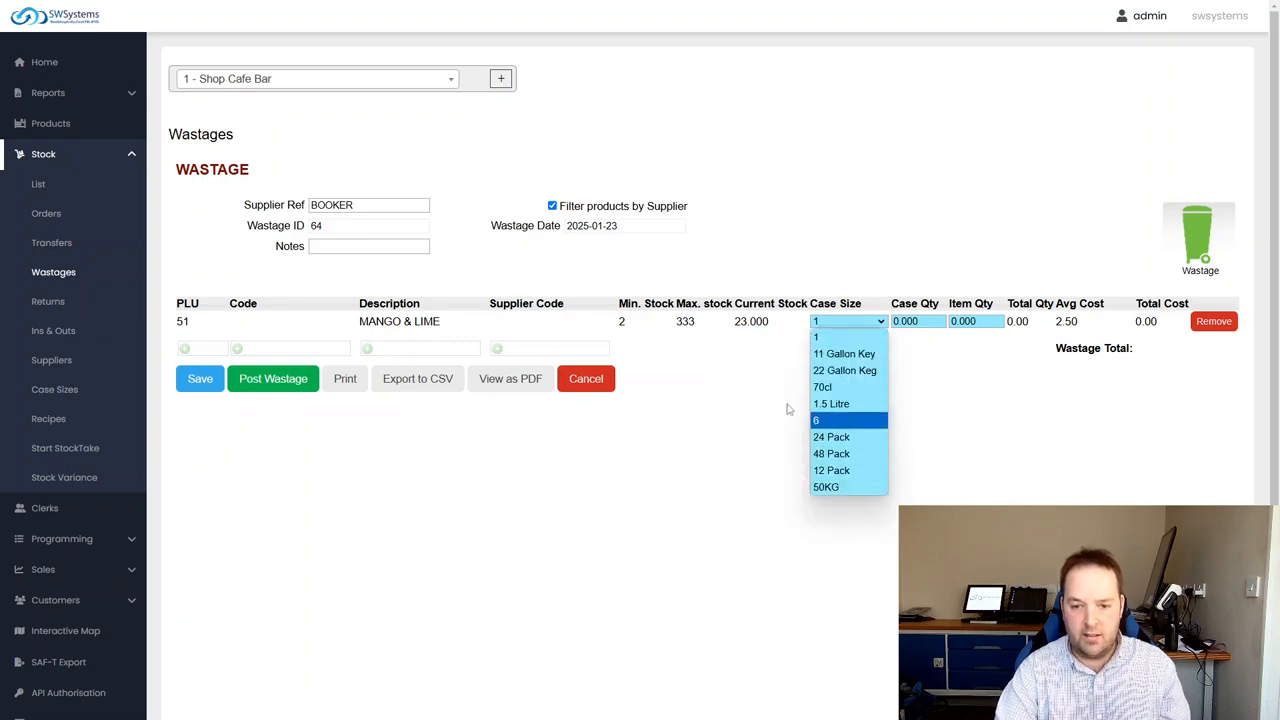
{"action": "left_click", "coordinate": [788, 409]}
{"action": "left_click", "coordinate": [871, 323]}
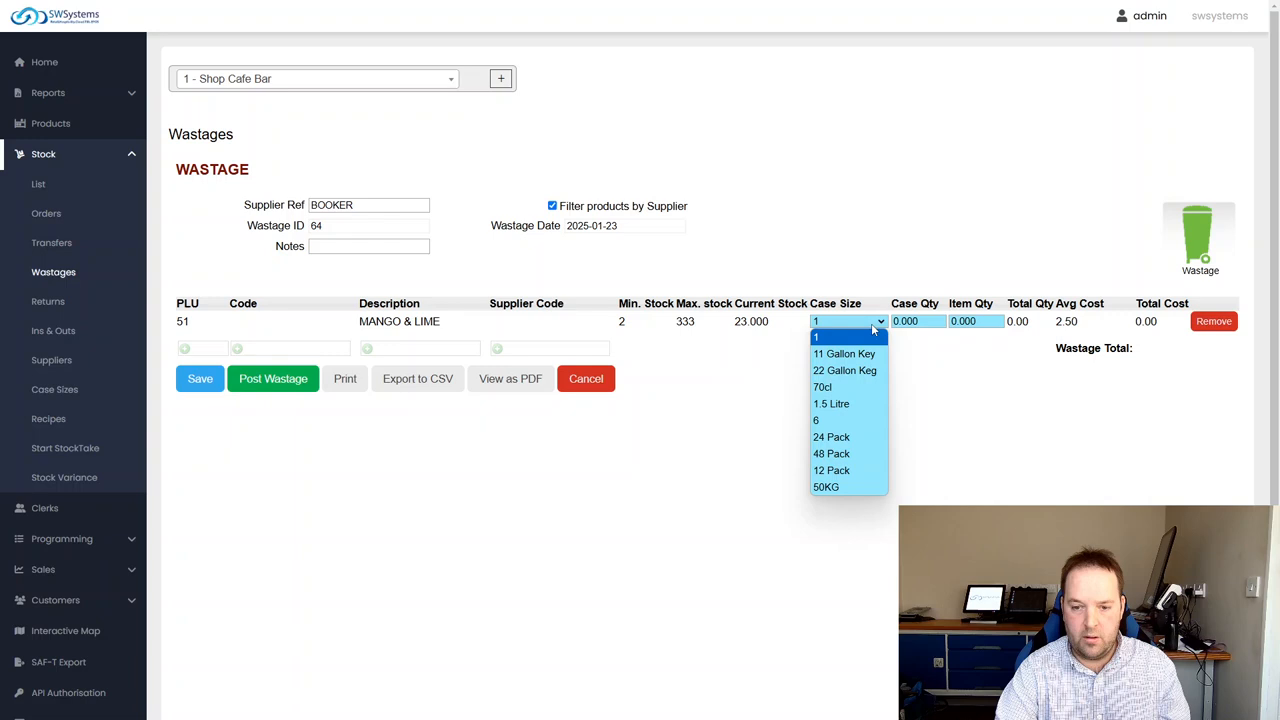
{"action": "left_click", "coordinate": [931, 349]}
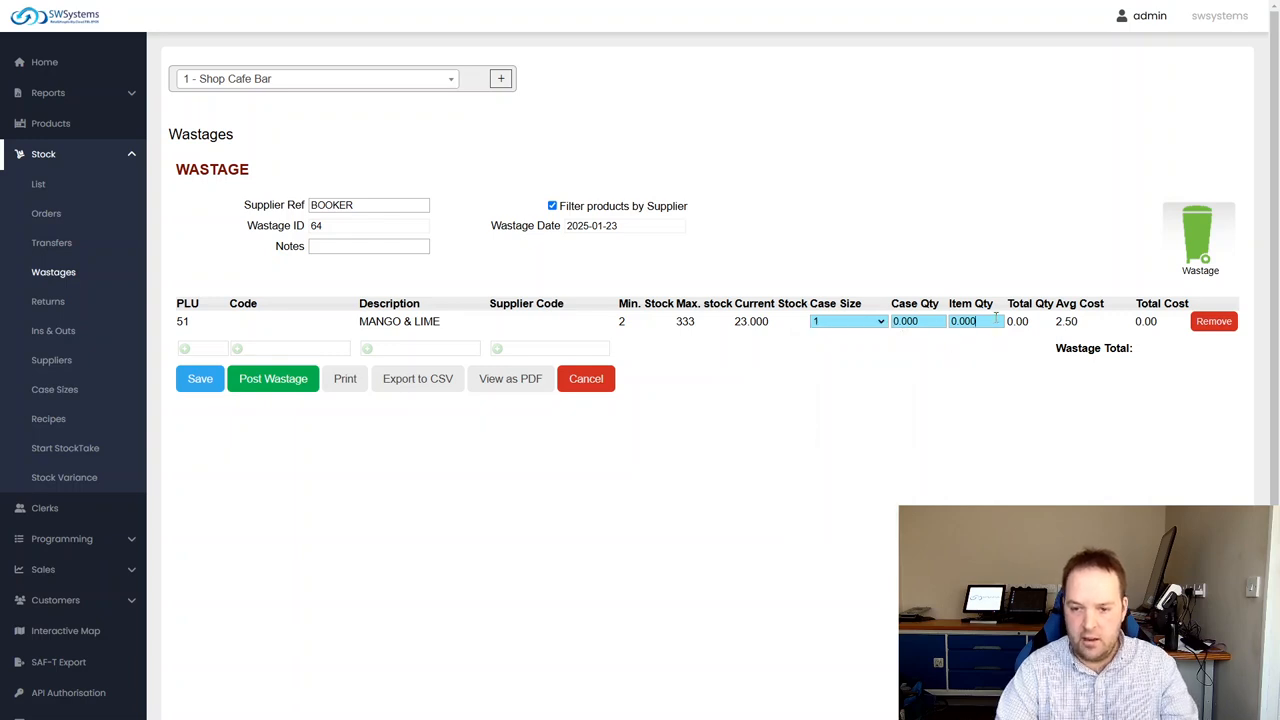
{"action": "double_click", "coordinate": [996, 318]}
{"action": "type", "text": "1"}
{"action": "triple_click", "coordinate": [958, 378]}
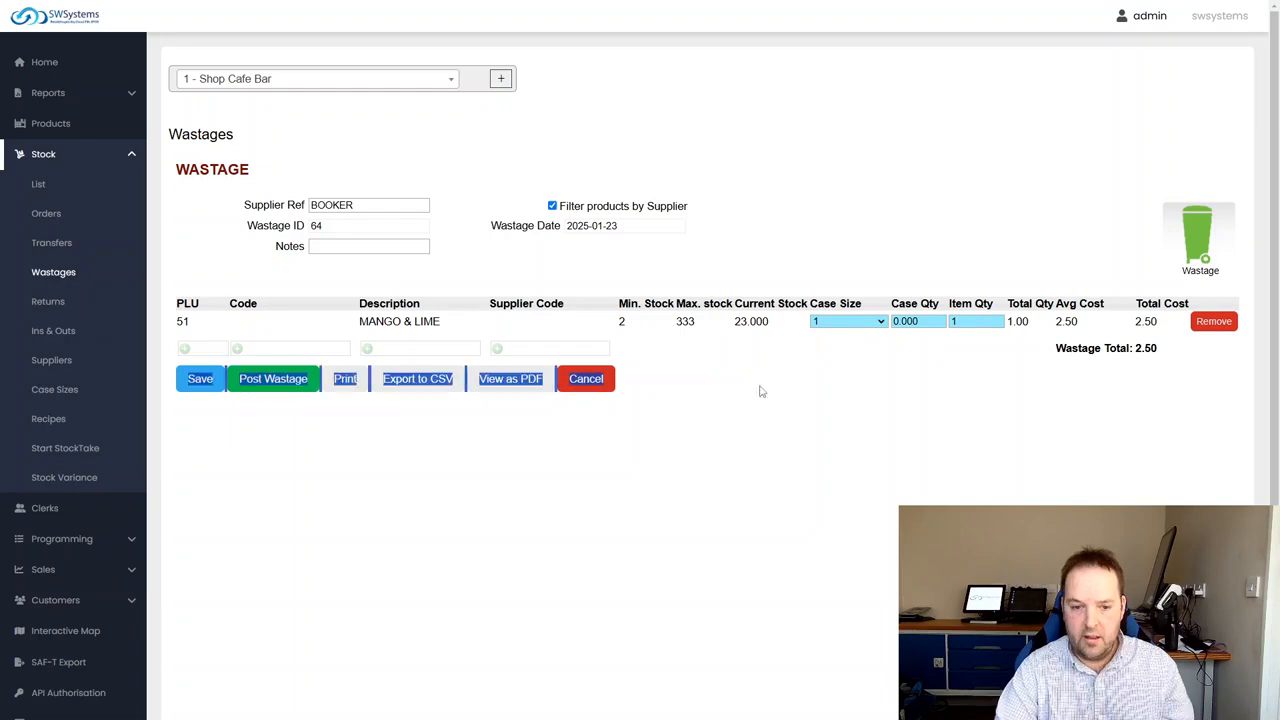
{"action": "left_click", "coordinate": [286, 380]}
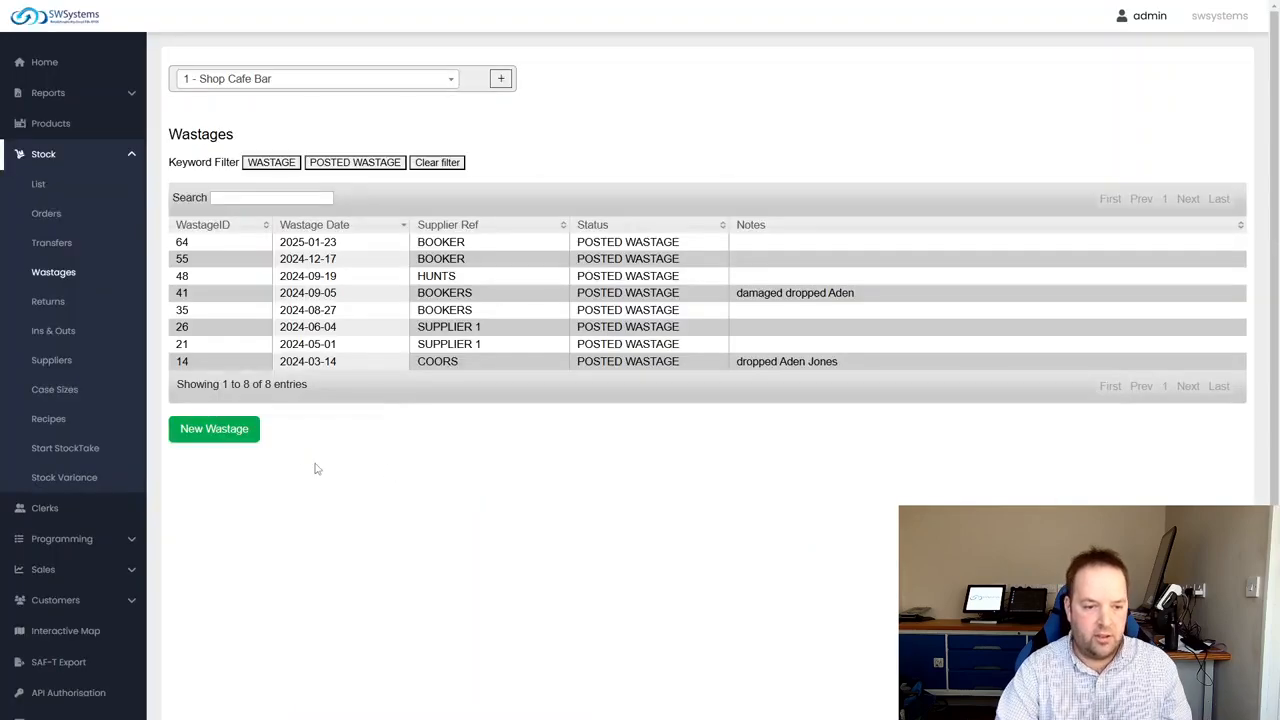
Review the newly posted BOOKER wastage and check the stock quantity of MANGO & LIME by searching the stock list for "mango"
{"action": "left_click", "coordinate": [334, 245]}
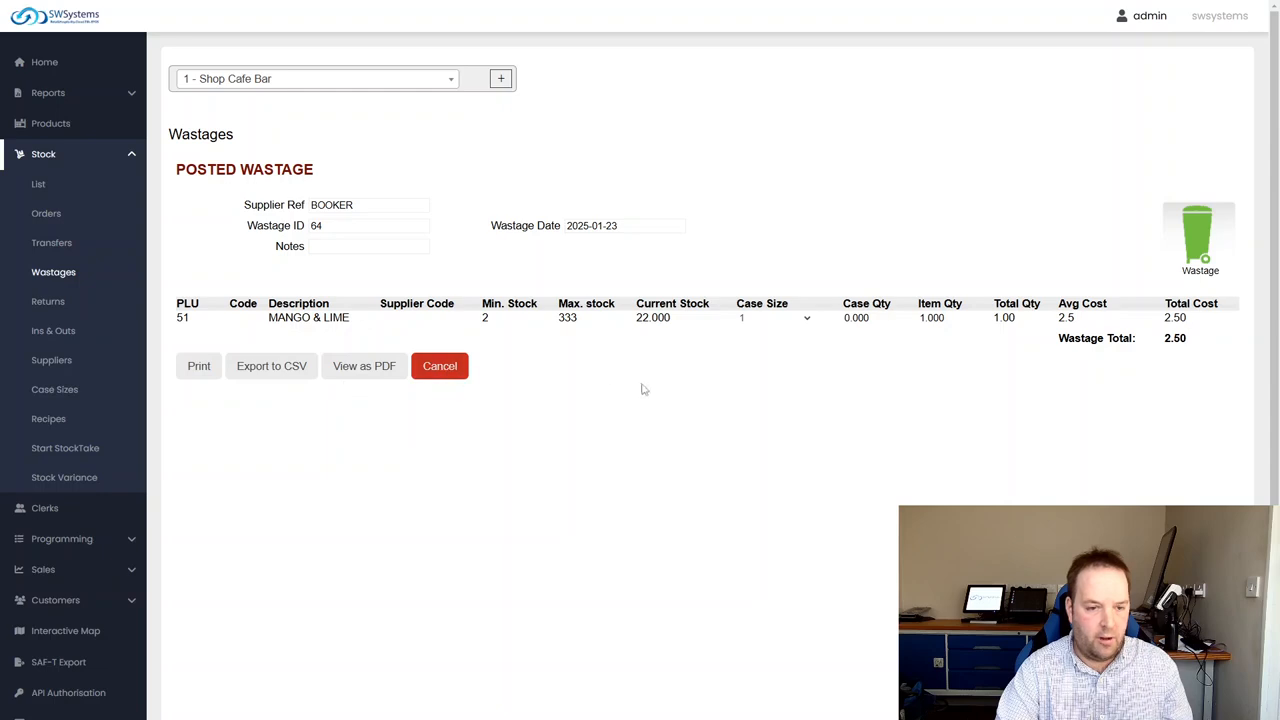
{"action": "left_click", "coordinate": [39, 184]}
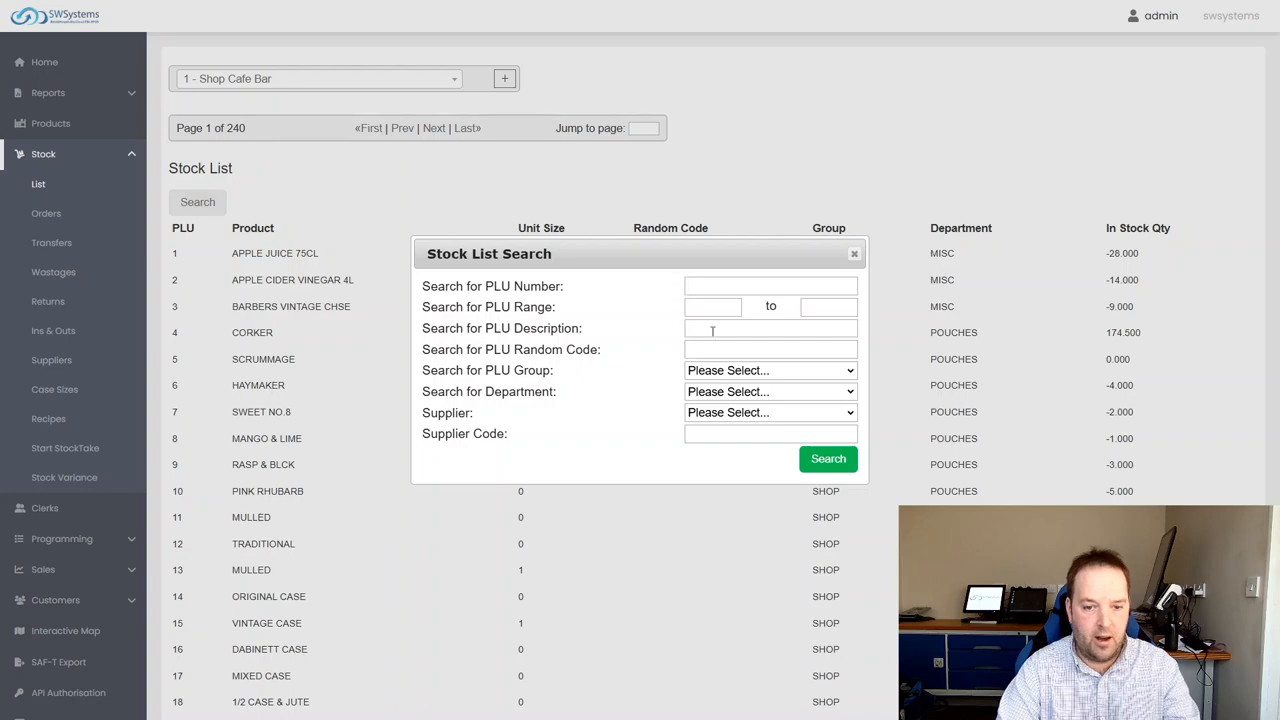
{"action": "left_click", "coordinate": [712, 331]}
{"action": "type", "text": "mango"}
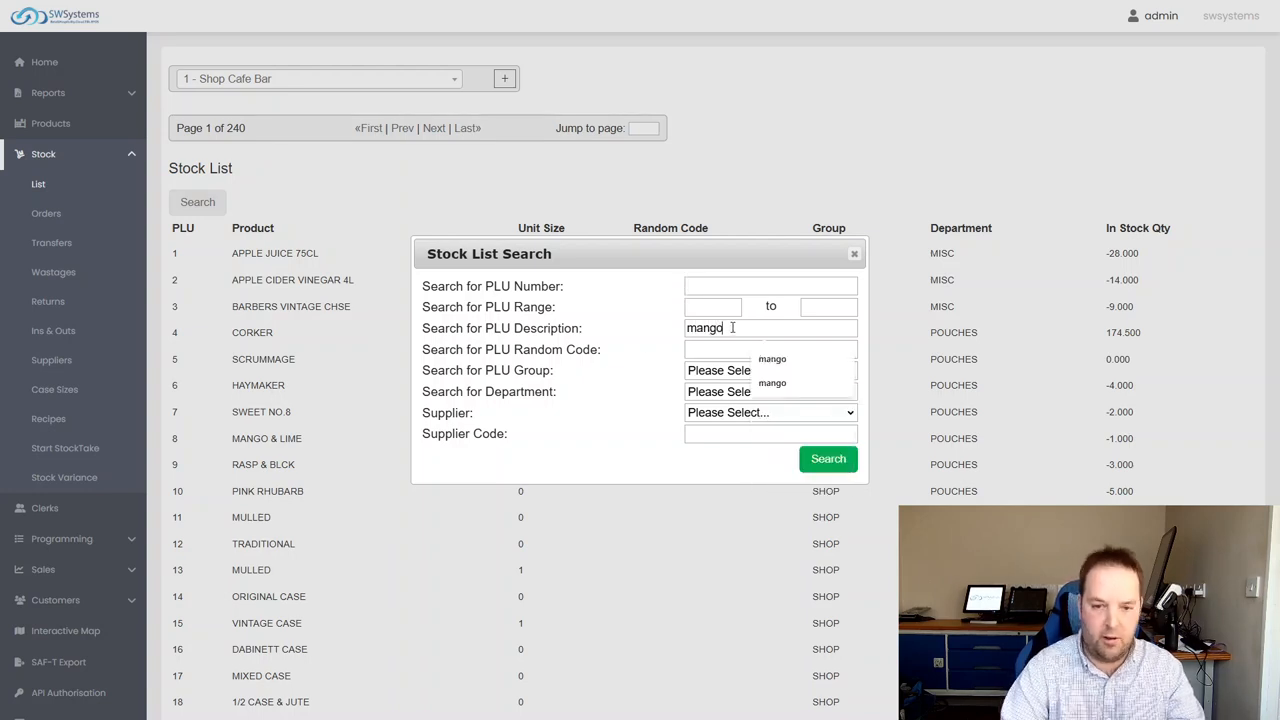
{"action": "left_click", "coordinate": [840, 460]}
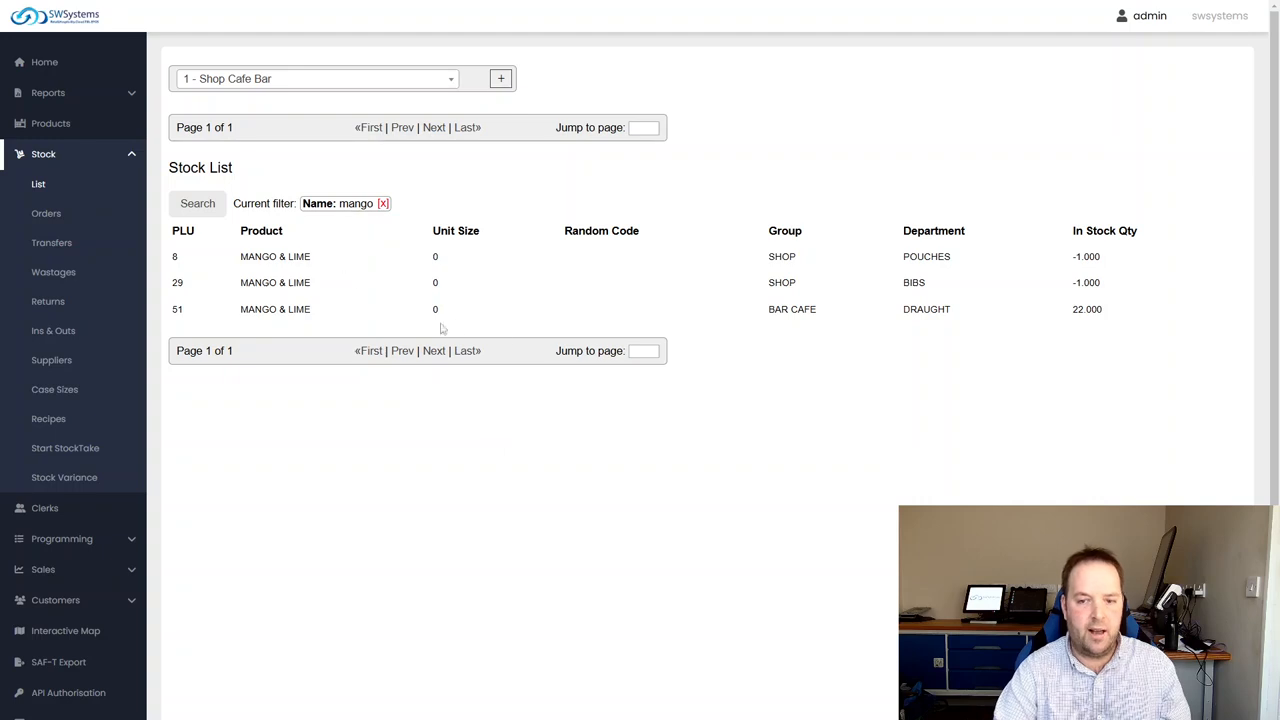
{"action": "left_click_drag", "start_coordinate": [1117, 306], "coordinate": [1067, 312]}
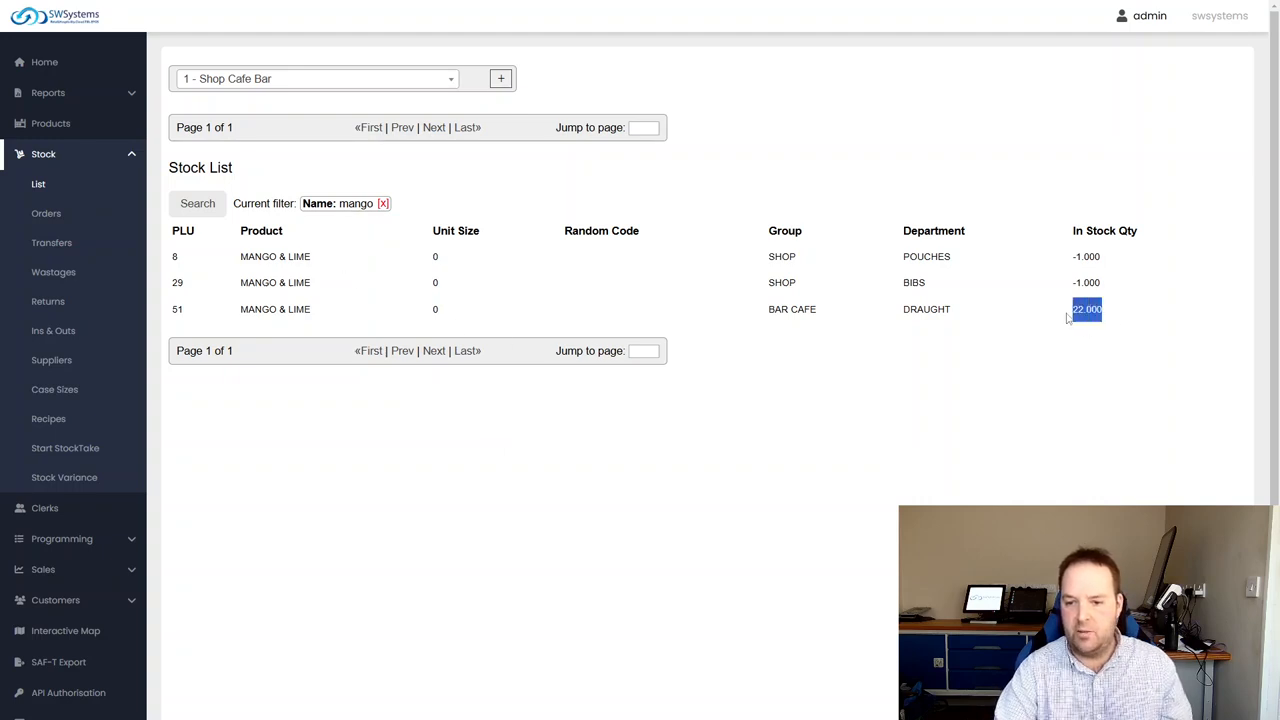
{"action": "left_click", "coordinate": [1054, 328]}
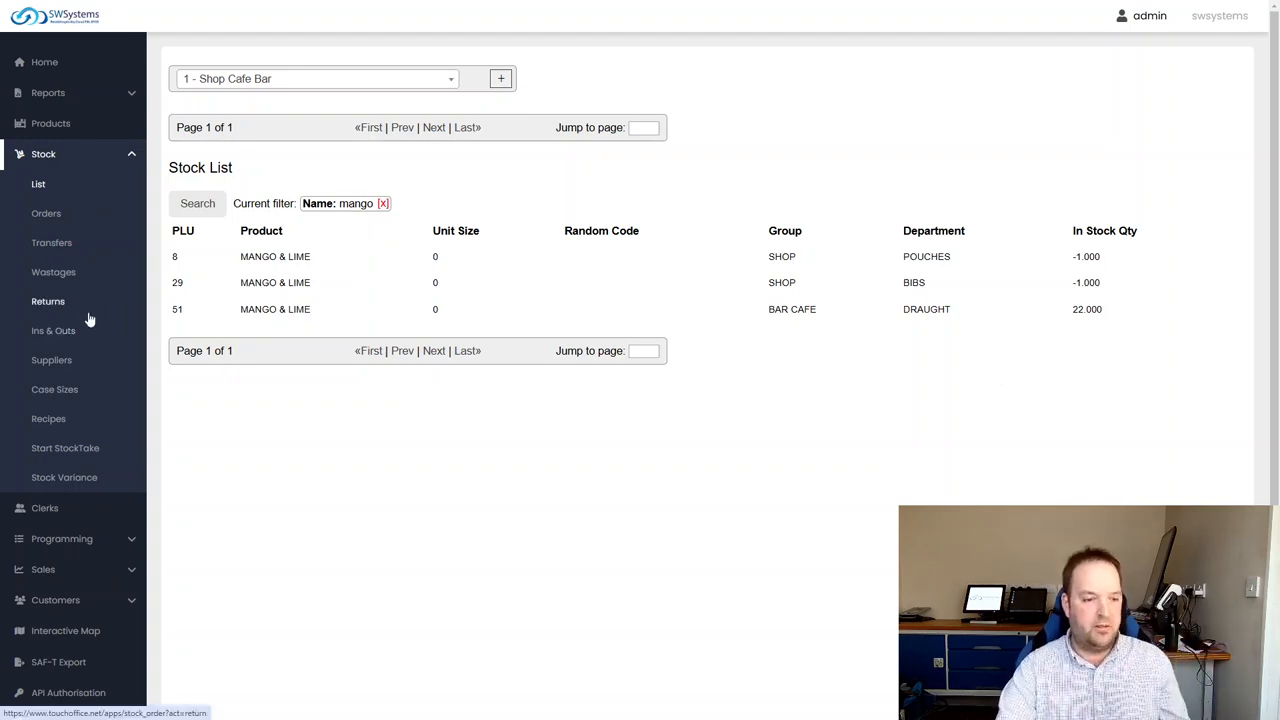
View the Mix & Match programming with the 2 FOR 1 offer
{"action": "left_click", "coordinate": [96, 155]}
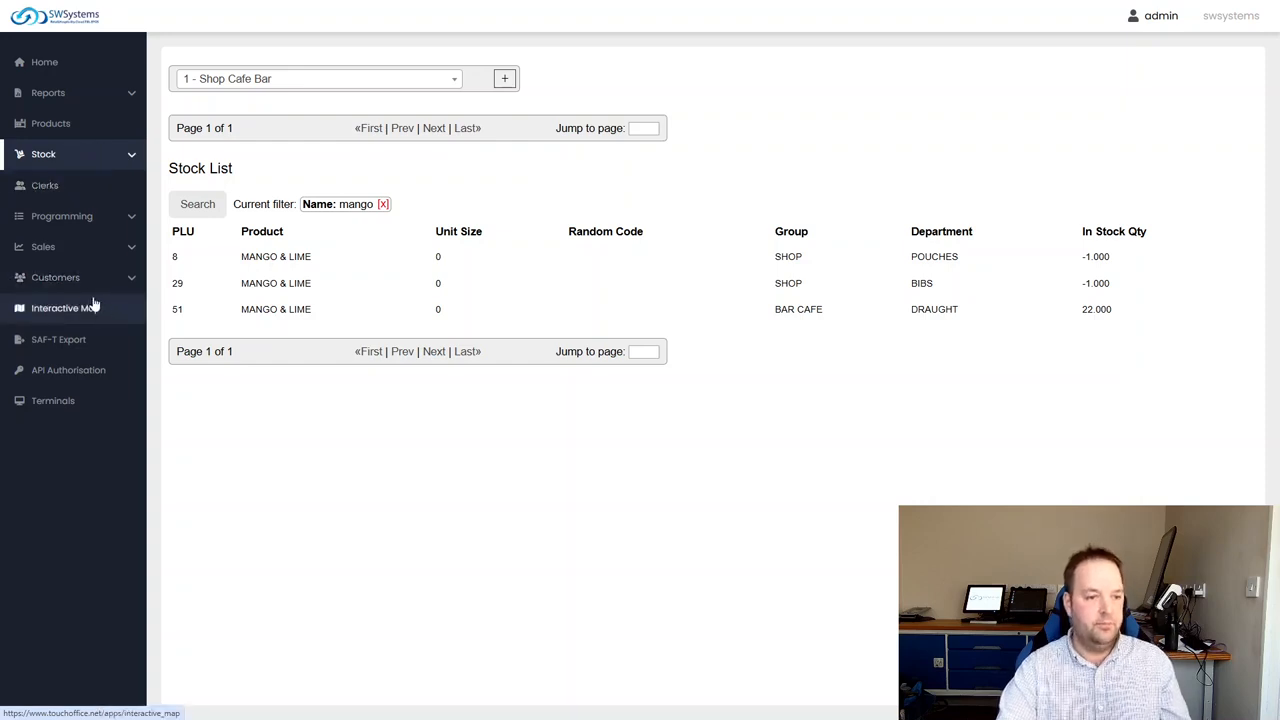
{"action": "left_click", "coordinate": [54, 218]}
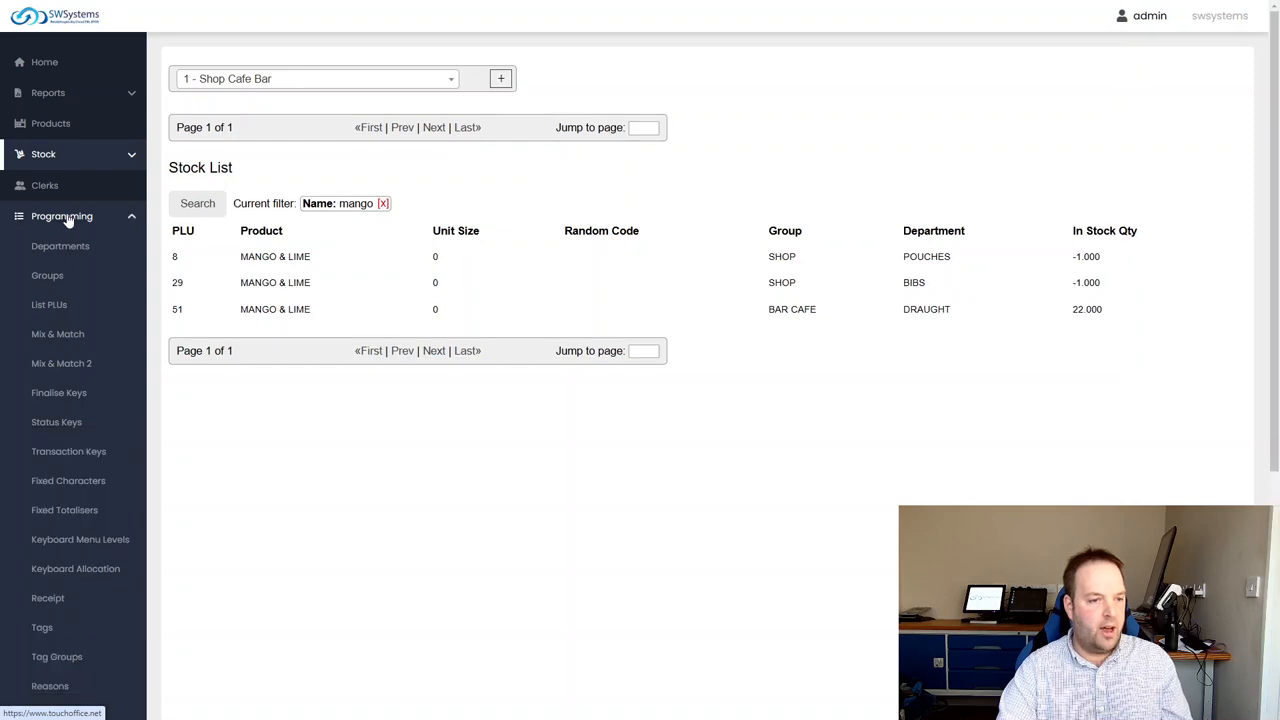
{"action": "scroll", "coordinate": [58, 410], "scroll_direction": "down", "scroll_amount": 1}
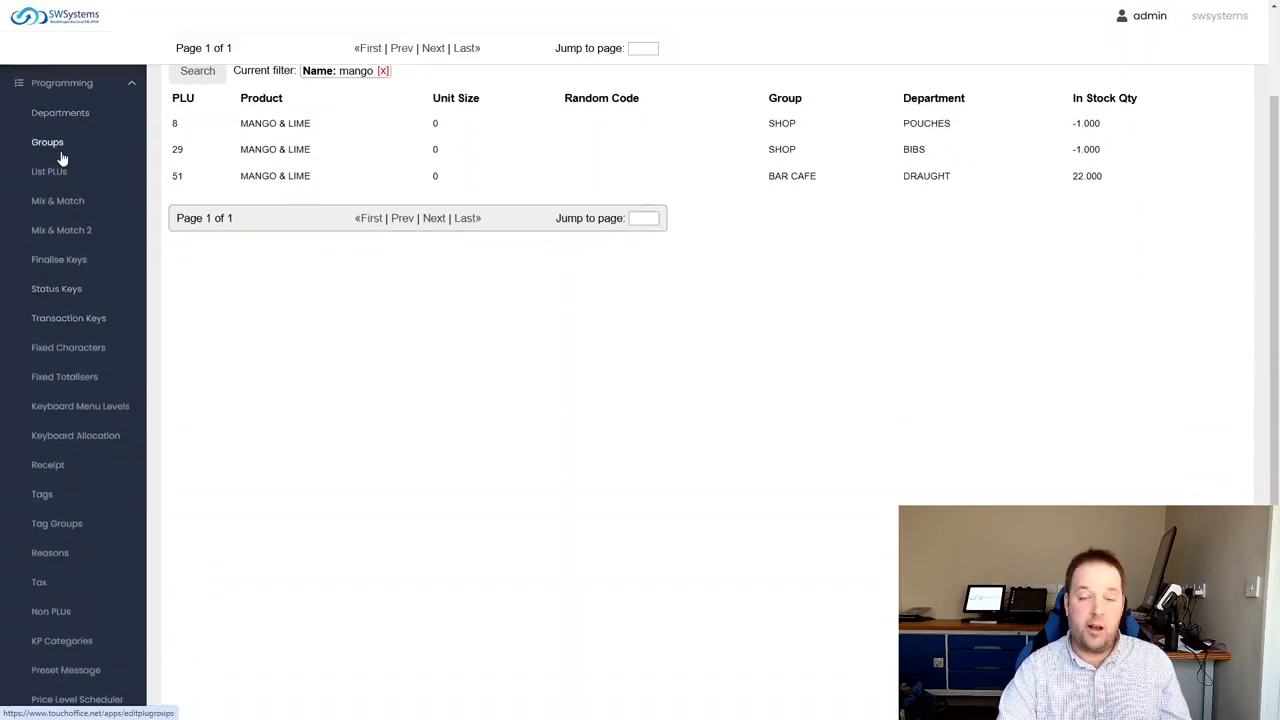
{"action": "left_click", "coordinate": [62, 201]}
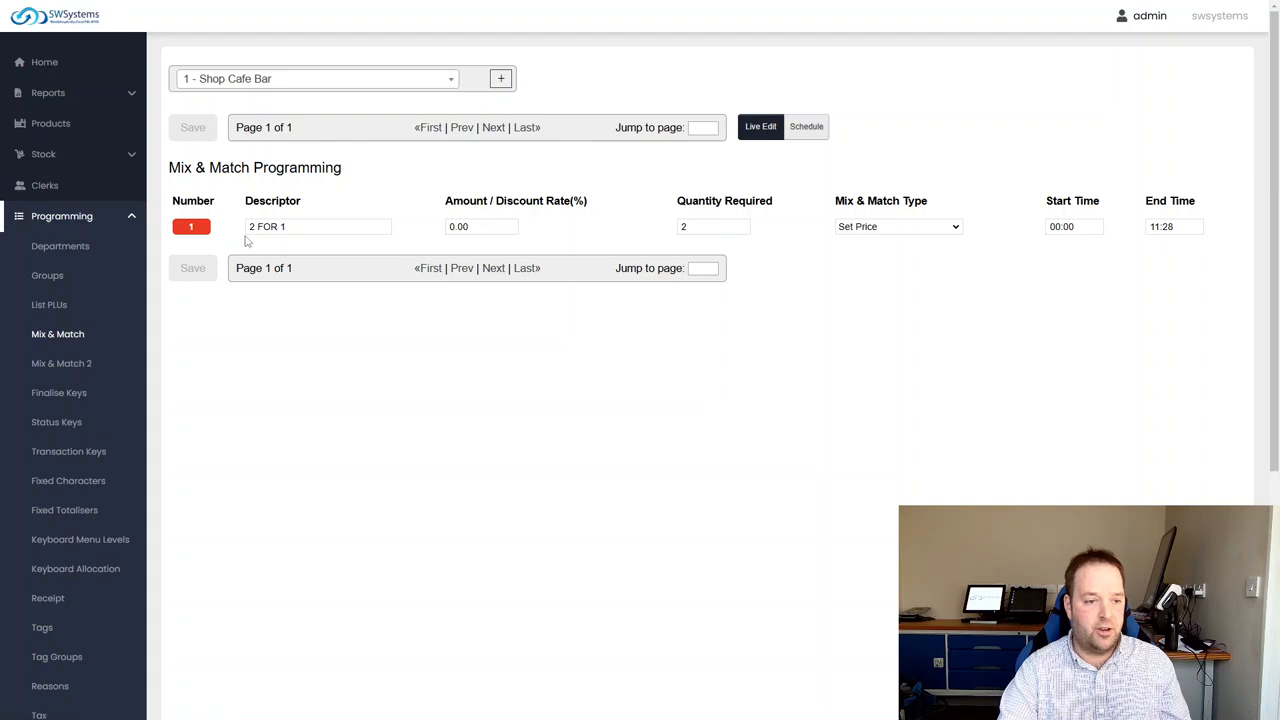
View the receipt programming, including the header and bottom message
{"action": "scroll", "coordinate": [127, 432], "scroll_direction": "down", "scroll_amount": 1}
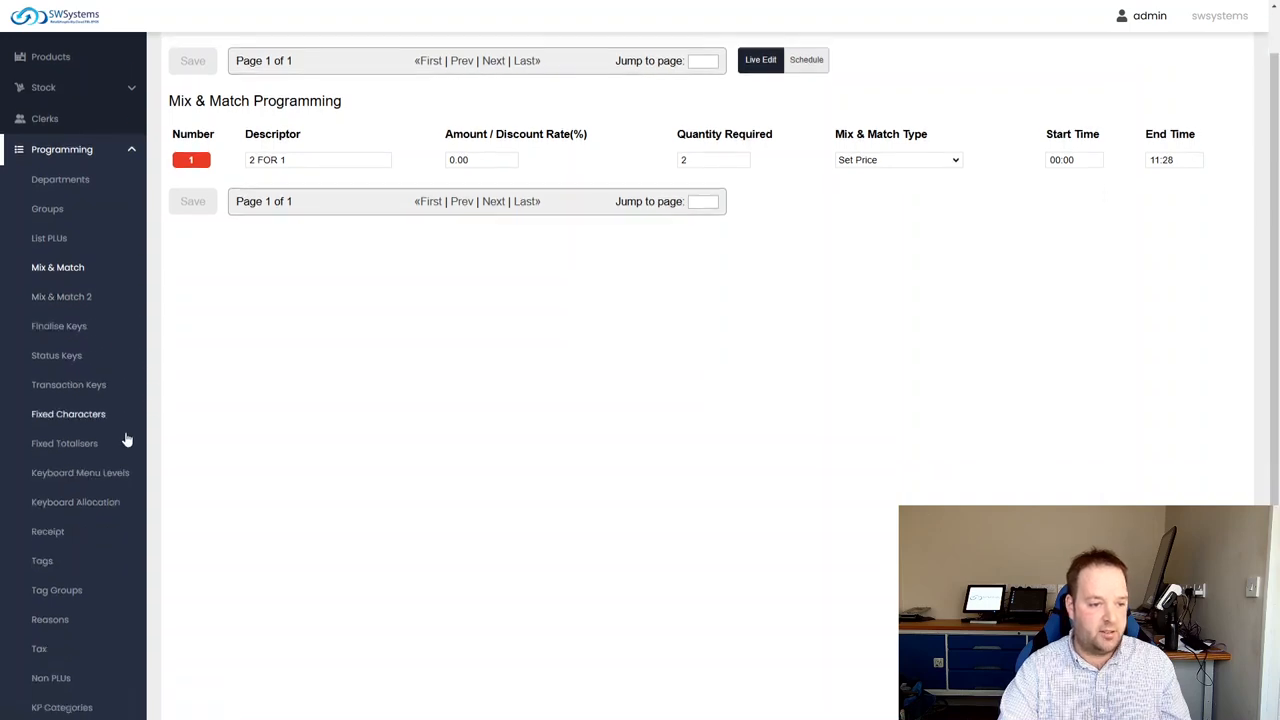
{"action": "scroll", "coordinate": [83, 415], "scroll_direction": "down", "scroll_amount": 1}
{"action": "left_click", "coordinate": [57, 465]}
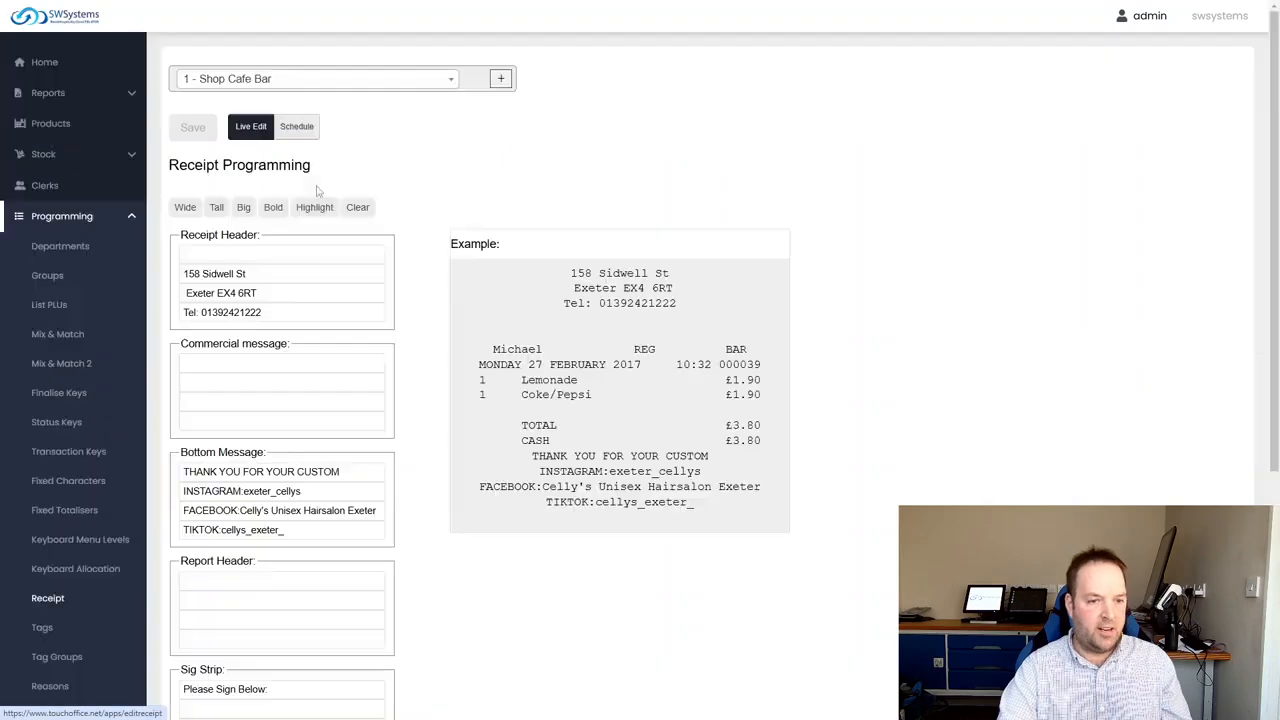
Open the tag programming and switch the site to 0 - Head Office to view the tags
{"action": "scroll", "coordinate": [155, 445], "scroll_direction": "down", "scroll_amount": 1}
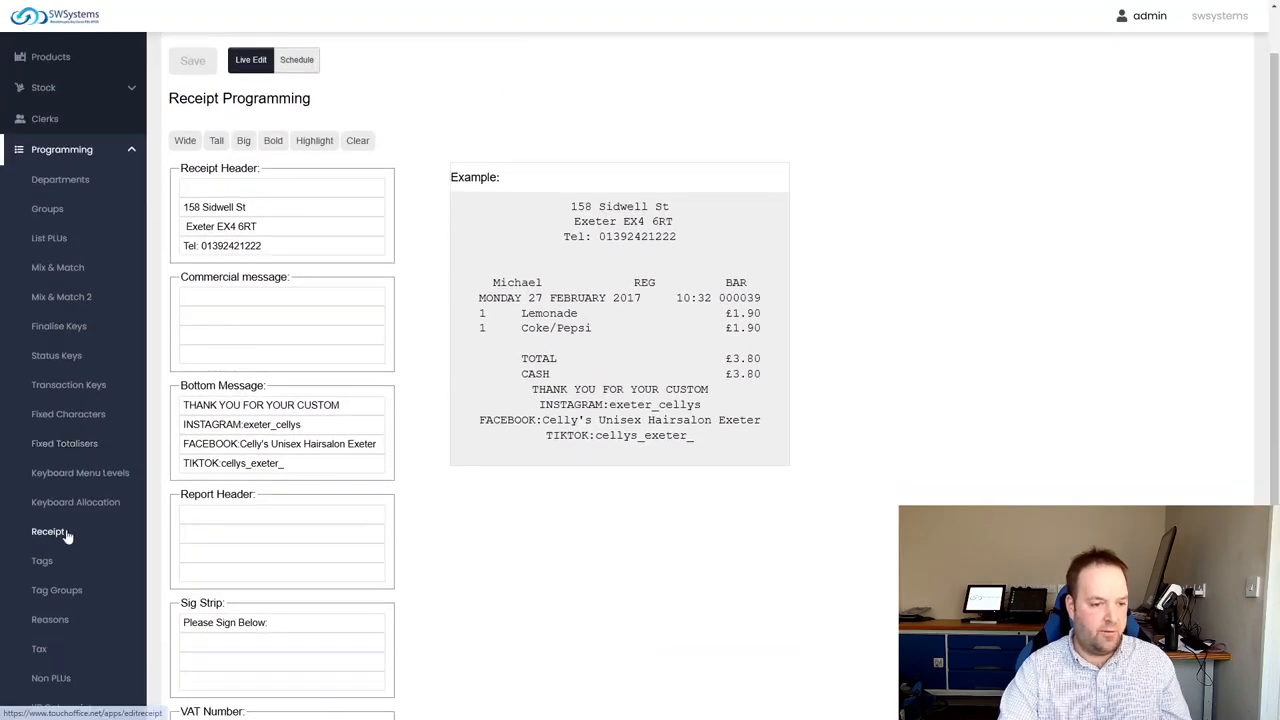
{"action": "left_click", "coordinate": [50, 572]}
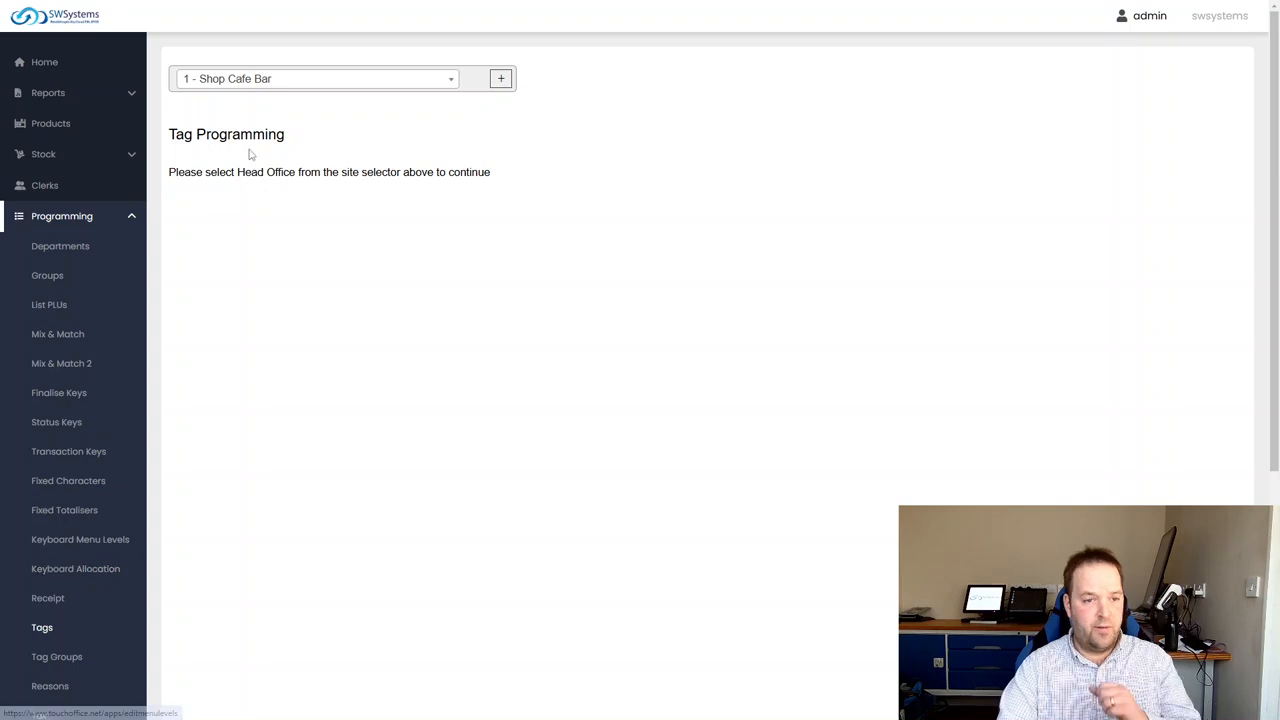
{"action": "left_click", "coordinate": [229, 80]}
{"action": "left_click", "coordinate": [218, 137]}
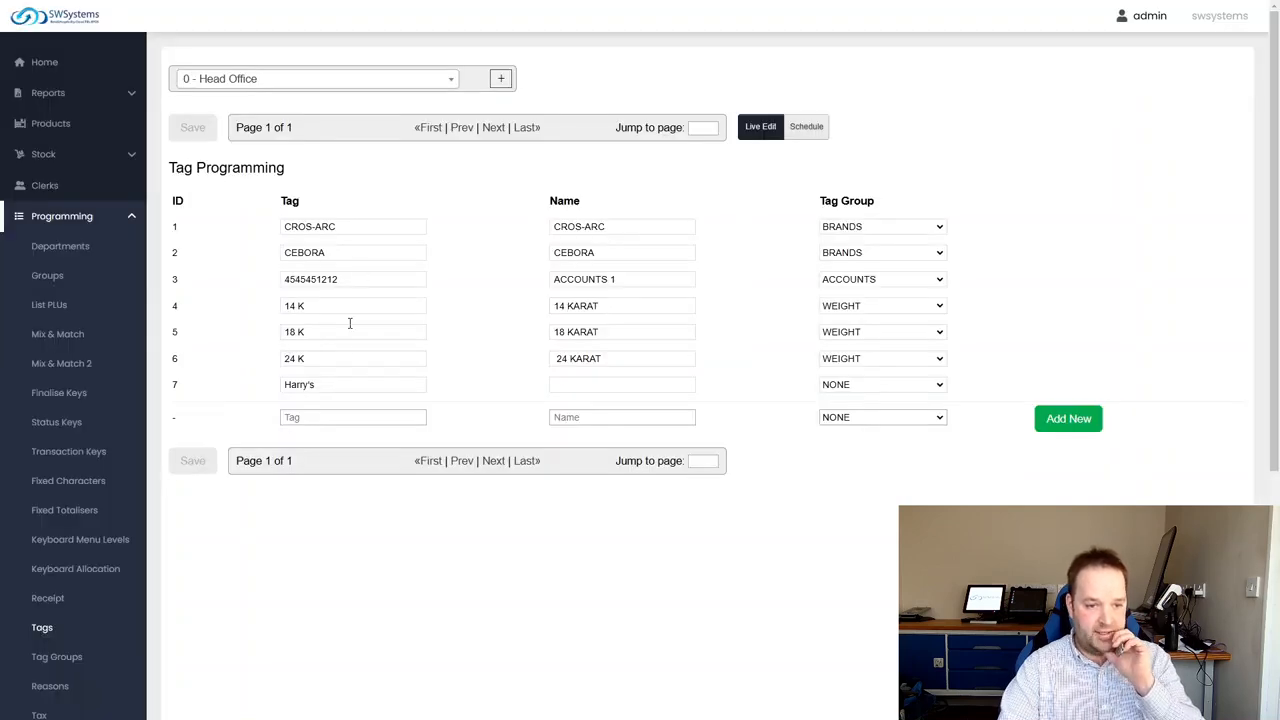
Try to open the tag groups programming, discarding the pending edit on tag 7
{"action": "left_click", "coordinate": [345, 388]}
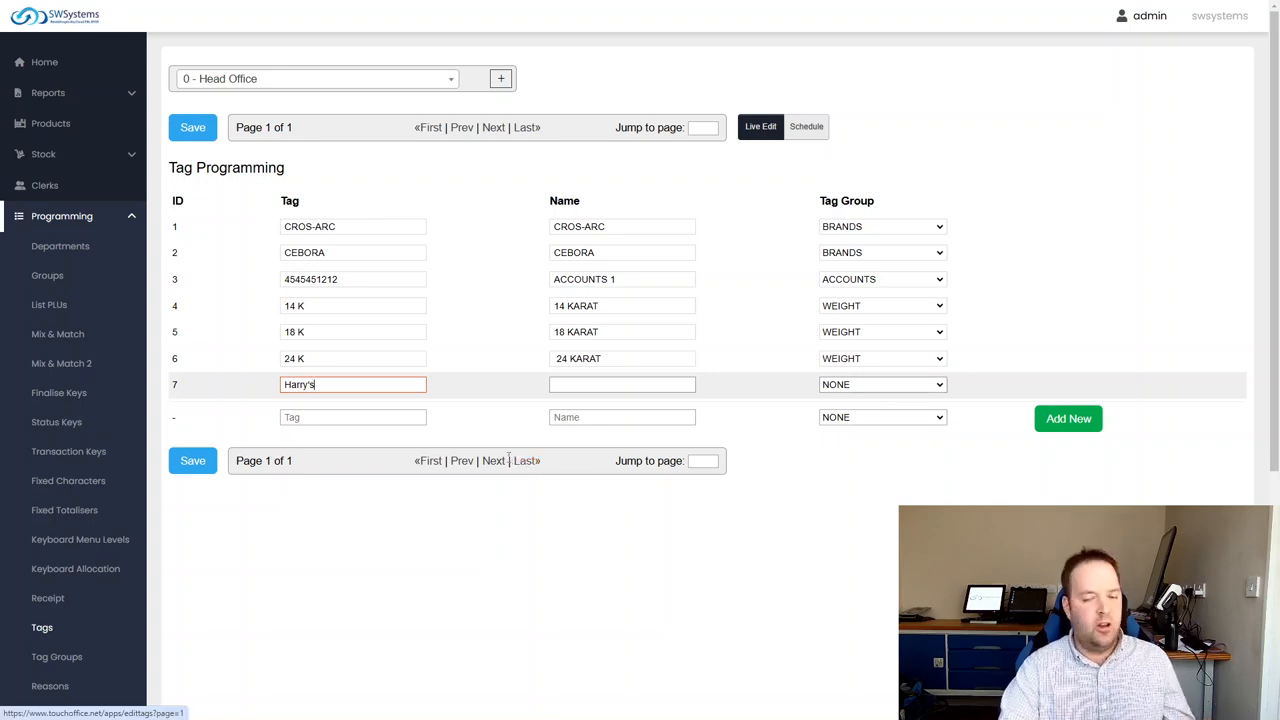
{"action": "scroll", "coordinate": [89, 591], "scroll_direction": "down", "scroll_amount": 2}
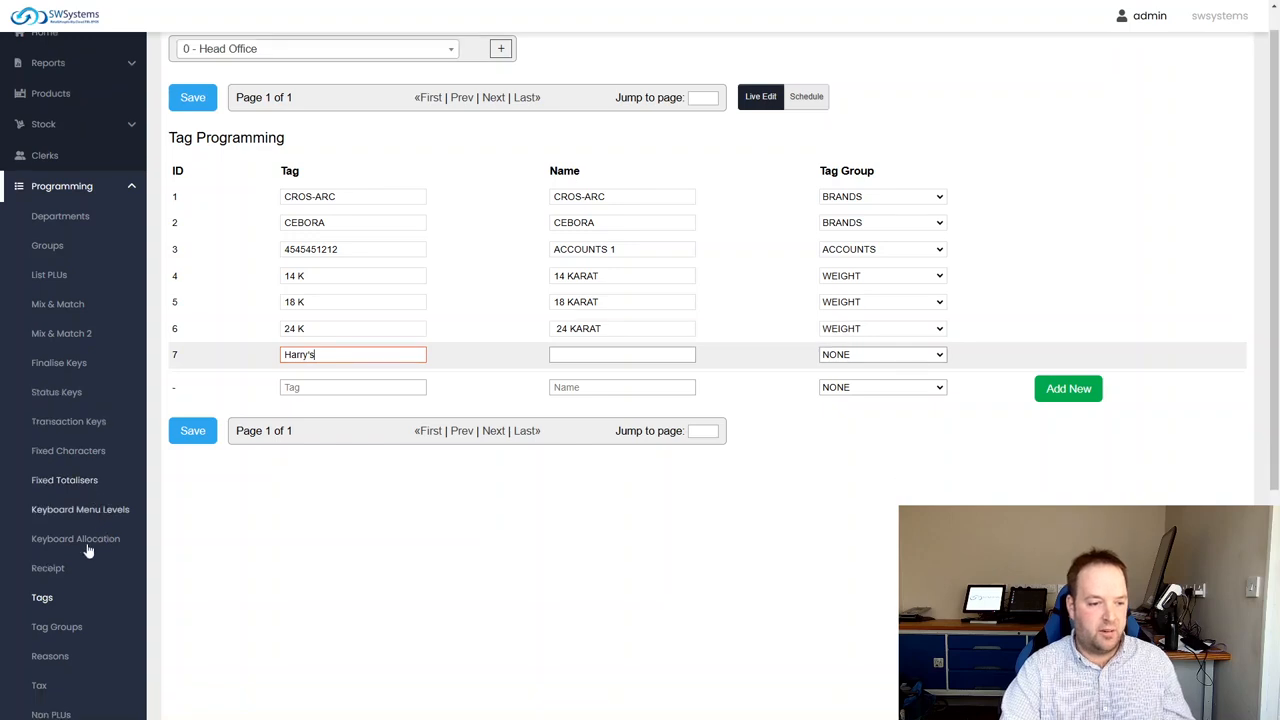
{"action": "left_click", "coordinate": [75, 530]}
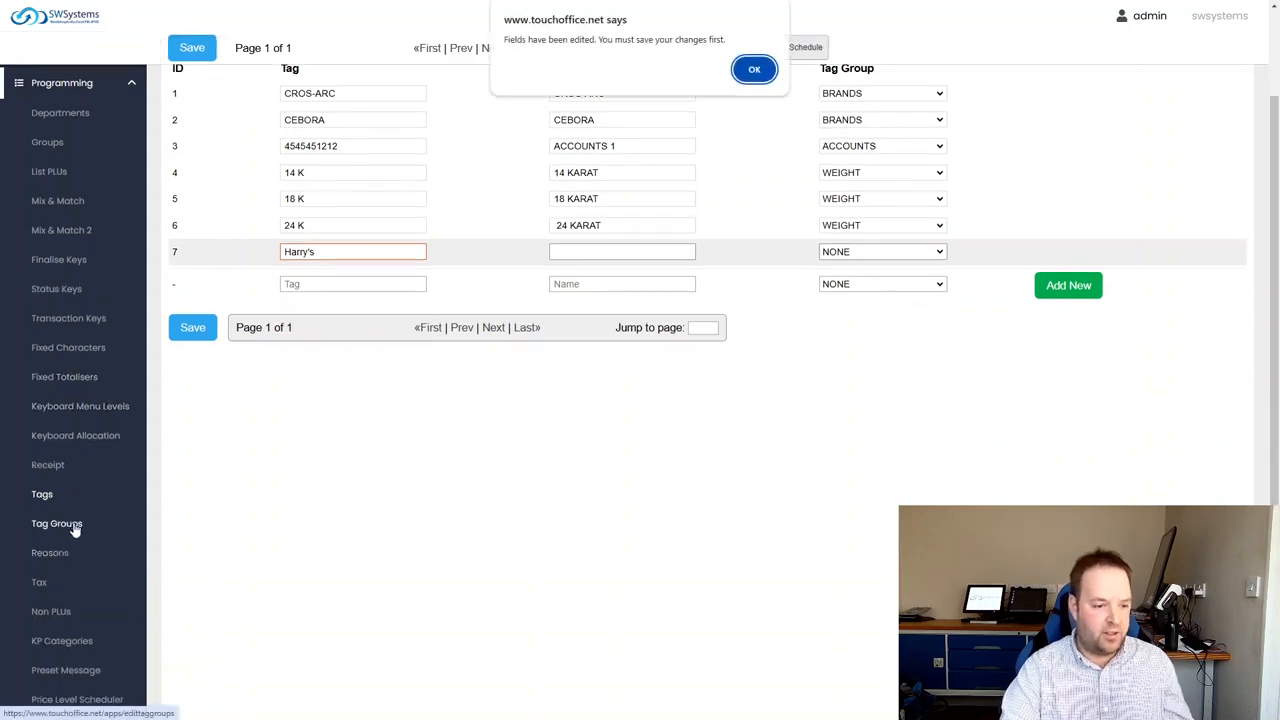
{"action": "left_click", "coordinate": [755, 69]}
{"action": "left_click", "coordinate": [701, 69]}
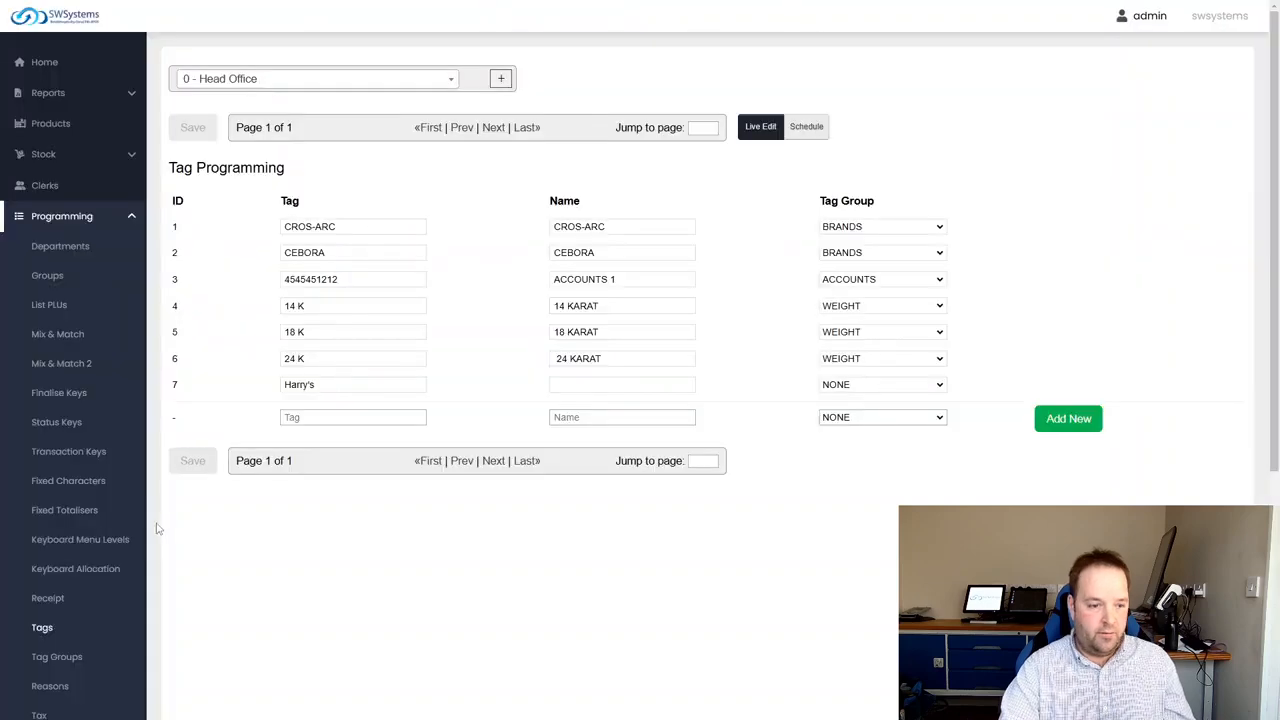
Open the reason programming and select the name of reason 4
{"action": "scroll", "coordinate": [54, 551], "scroll_direction": "down", "scroll_amount": 2}
{"action": "left_click", "coordinate": [50, 468]}
{"action": "scroll", "coordinate": [71, 605], "scroll_direction": "down", "scroll_amount": 2}
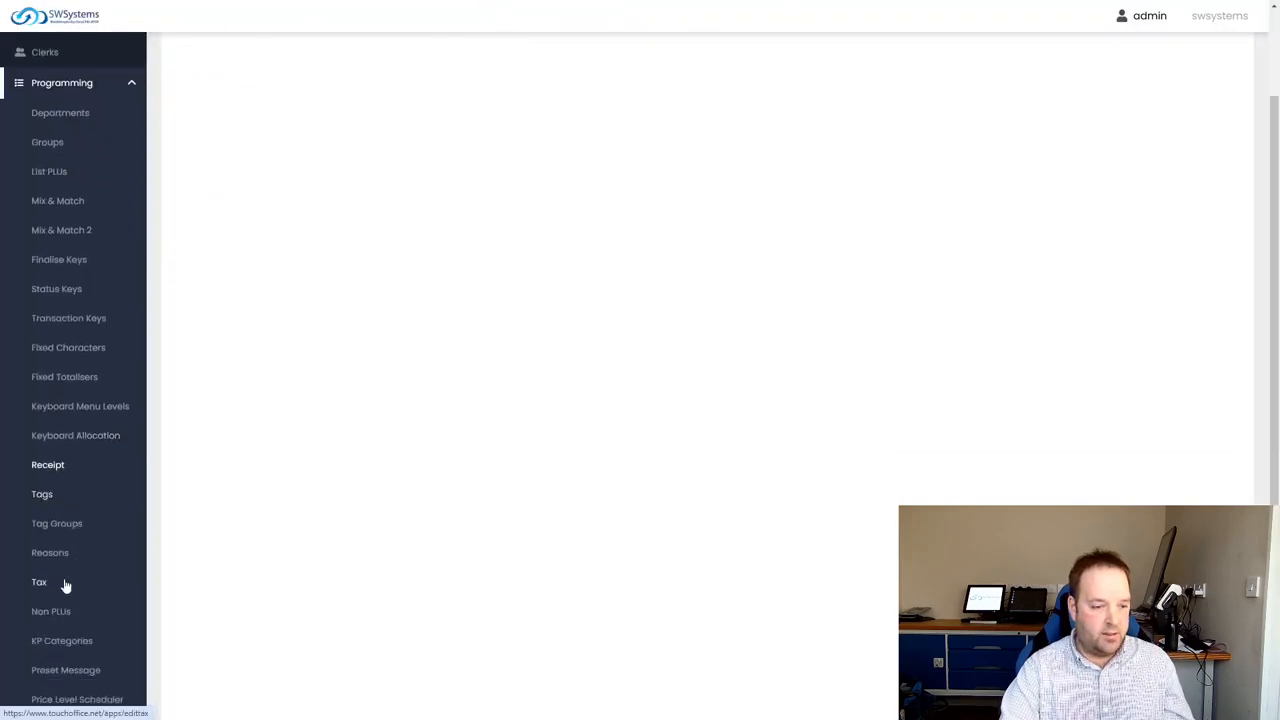
{"action": "left_click", "coordinate": [58, 552]}
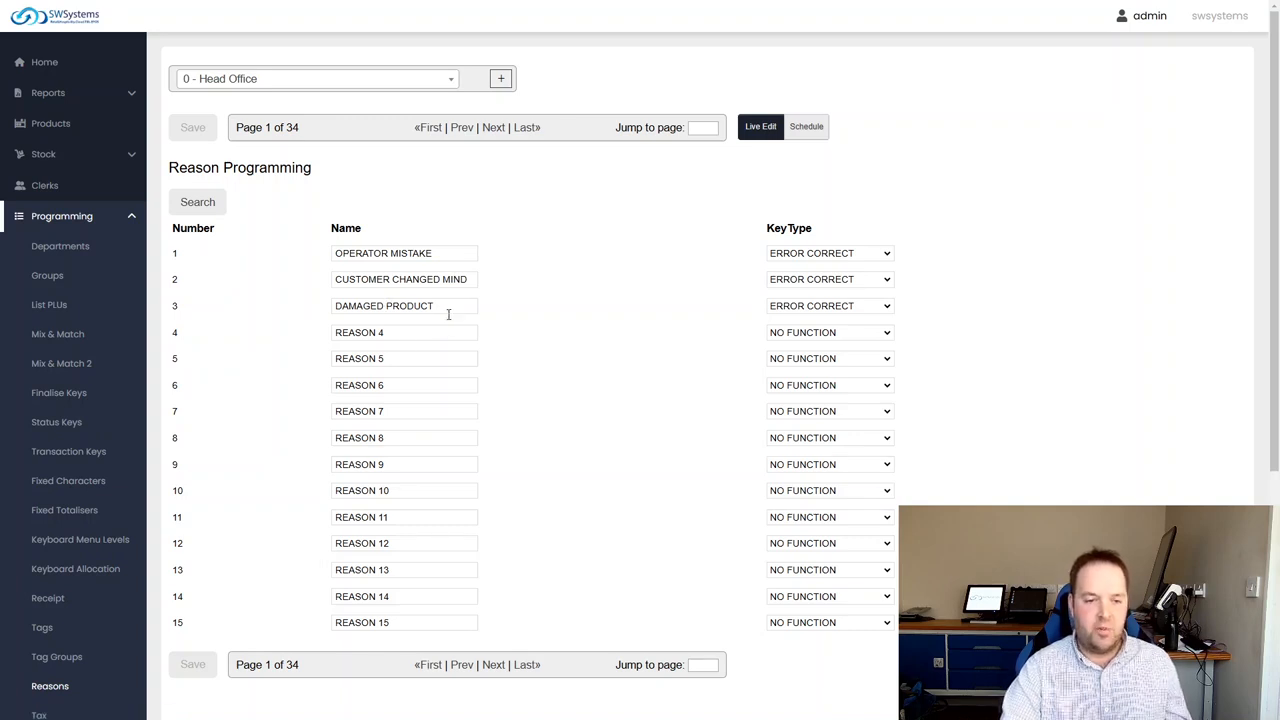
{"action": "left_click", "coordinate": [423, 335]}
Leave the reason programming without saving and open the clerk programming
{"action": "scroll", "coordinate": [109, 571], "scroll_direction": "down", "scroll_amount": 2}
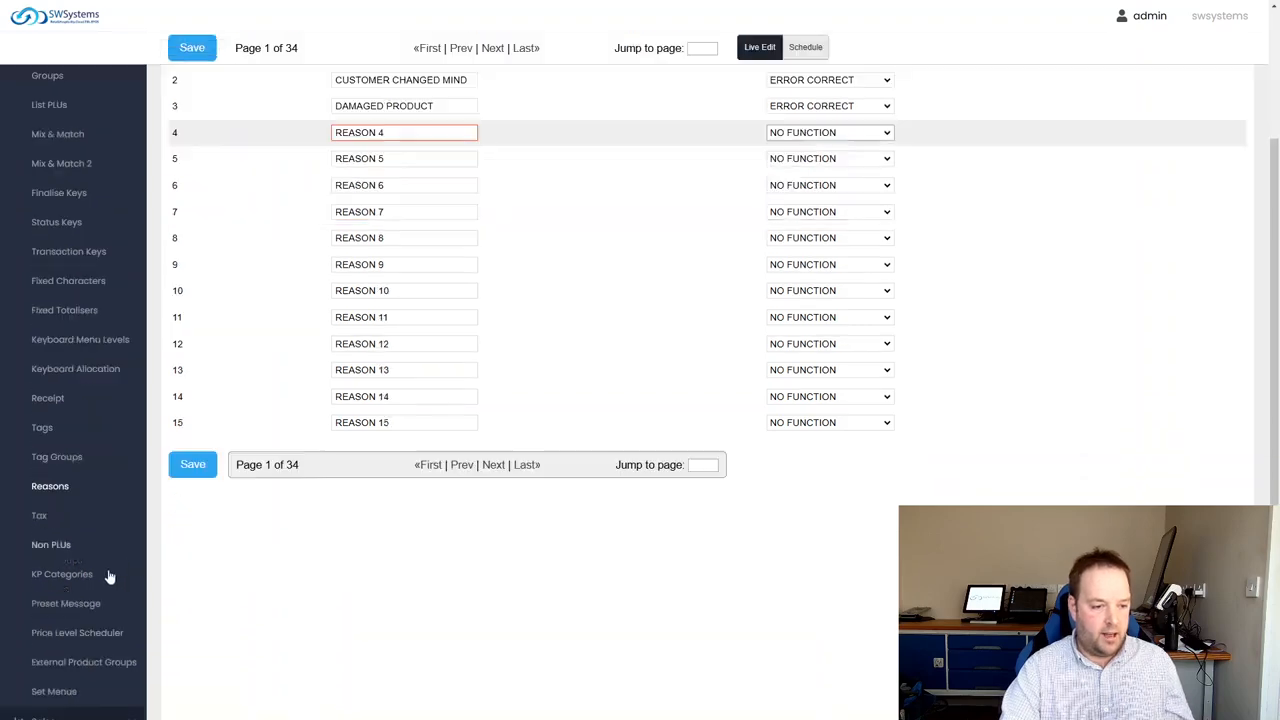
{"action": "scroll", "coordinate": [60, 650], "scroll_direction": "down", "scroll_amount": 1}
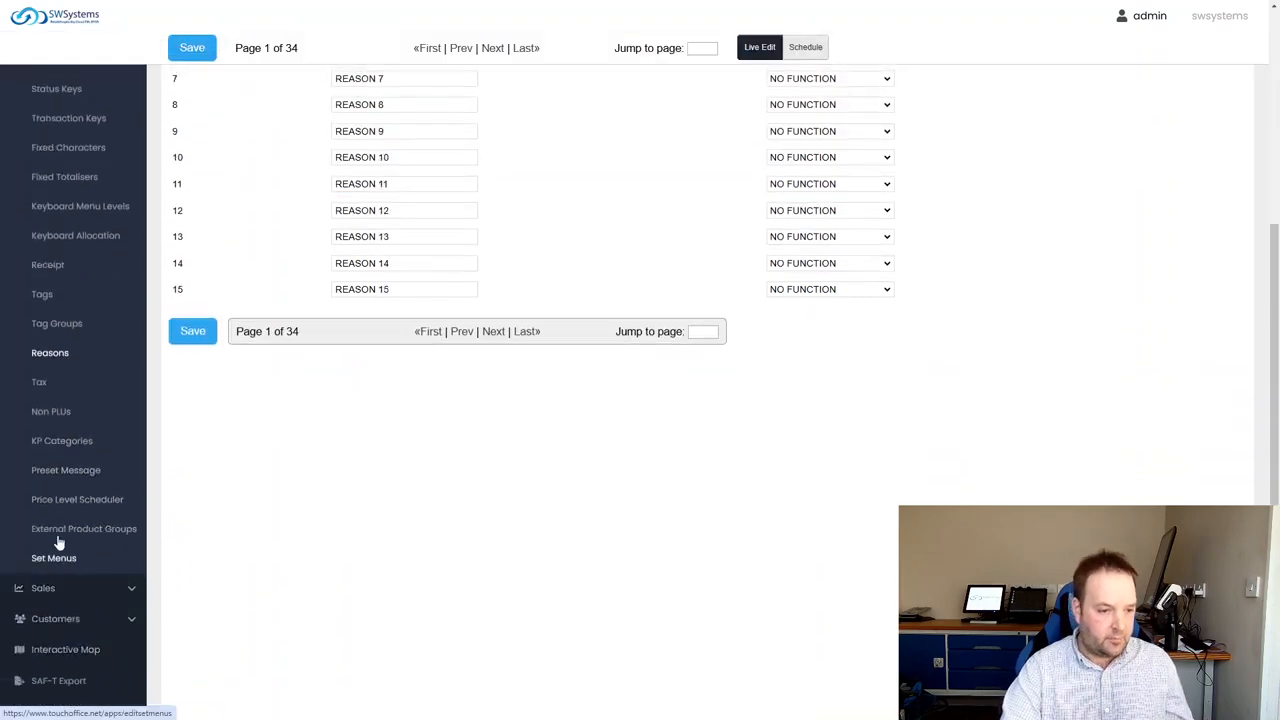
{"action": "scroll", "coordinate": [63, 650], "scroll_direction": "up", "scroll_amount": 3}
{"action": "scroll", "coordinate": [30, 390], "scroll_direction": "up", "scroll_amount": 1}
{"action": "scroll", "coordinate": [49, 366], "scroll_direction": "down", "scroll_amount": 2}
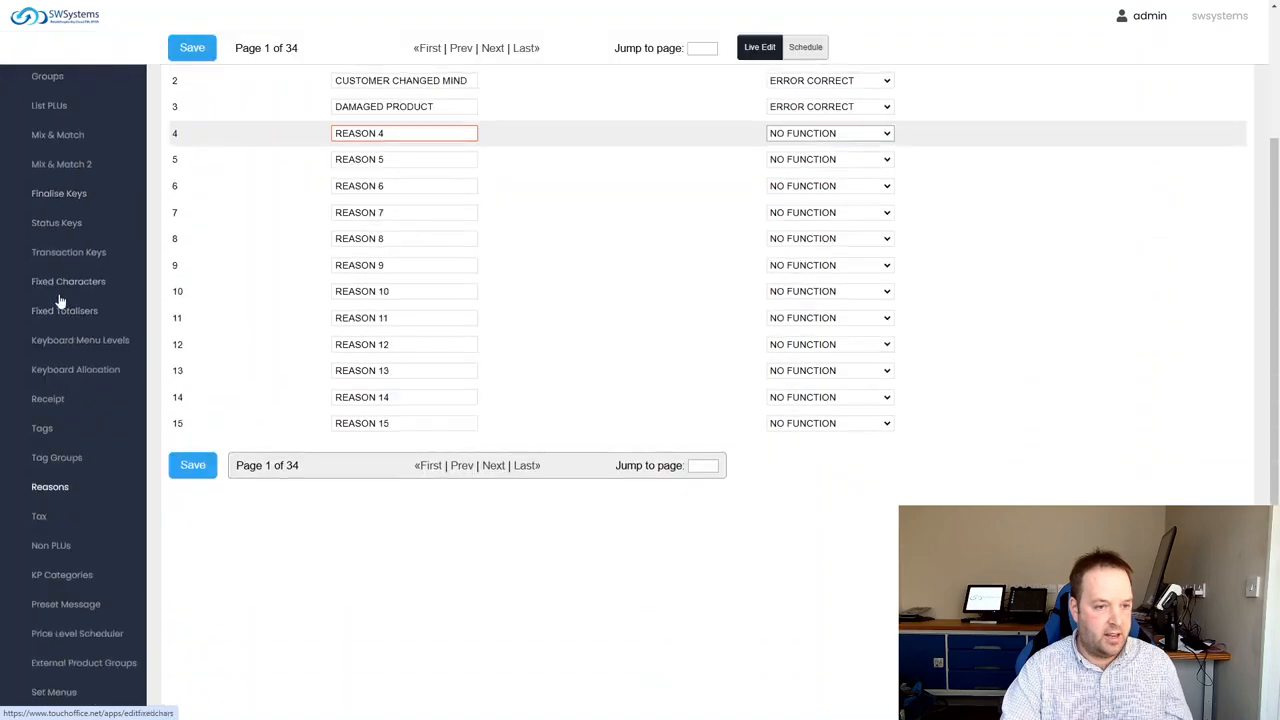
{"action": "scroll", "coordinate": [70, 280], "scroll_direction": "up", "scroll_amount": 2}
{"action": "left_click", "coordinate": [60, 218]}
{"action": "left_click", "coordinate": [45, 186]}
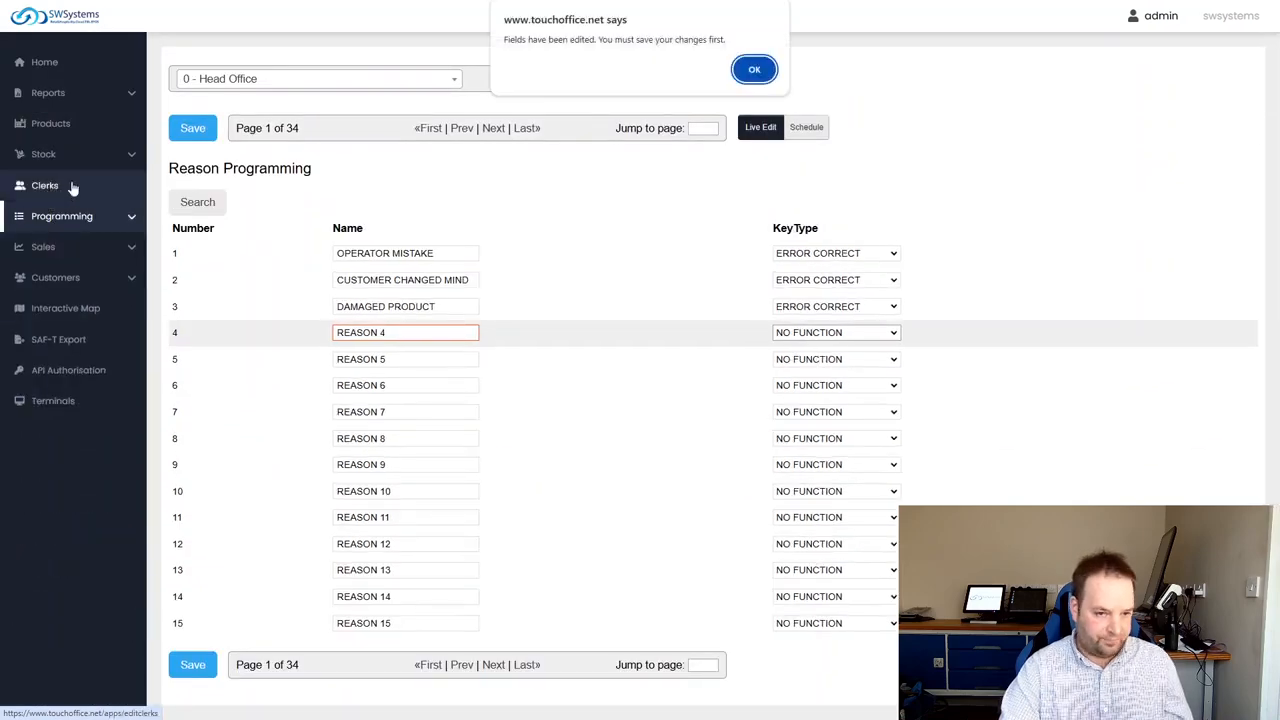
{"action": "left_click", "coordinate": [754, 70]}
{"action": "left_click", "coordinate": [697, 66]}
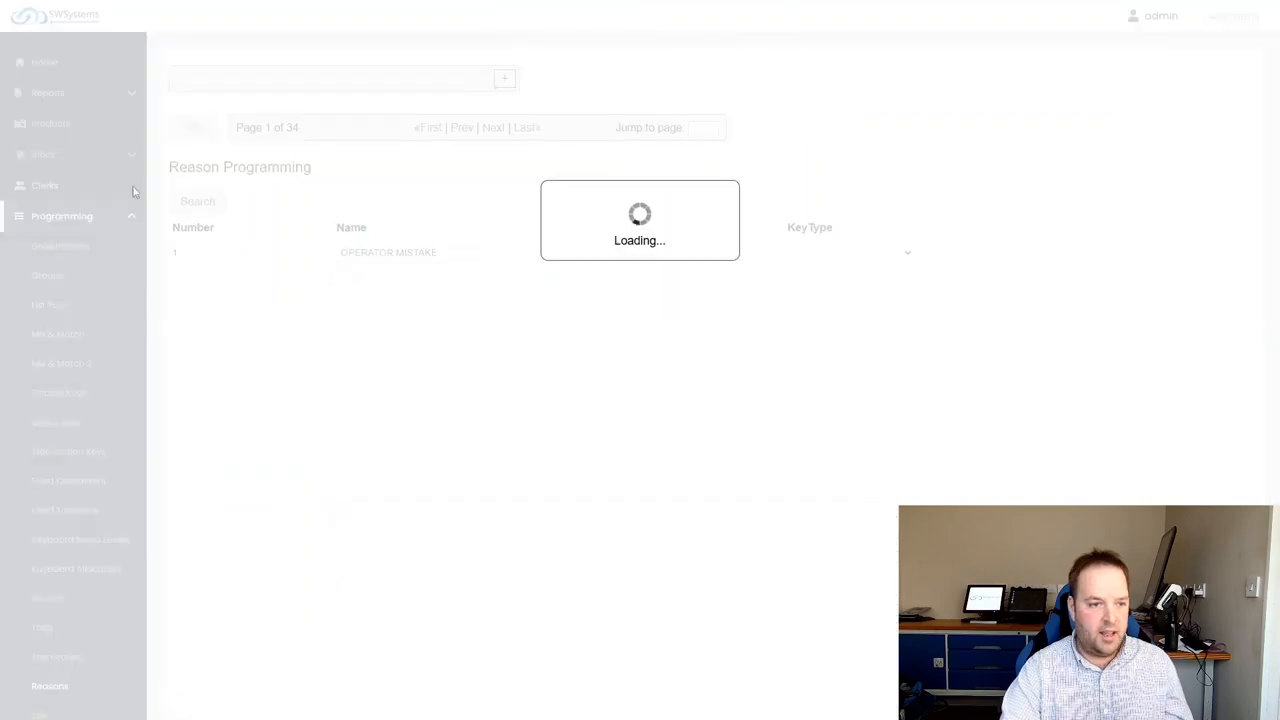
{"action": "left_click", "coordinate": [45, 187]}
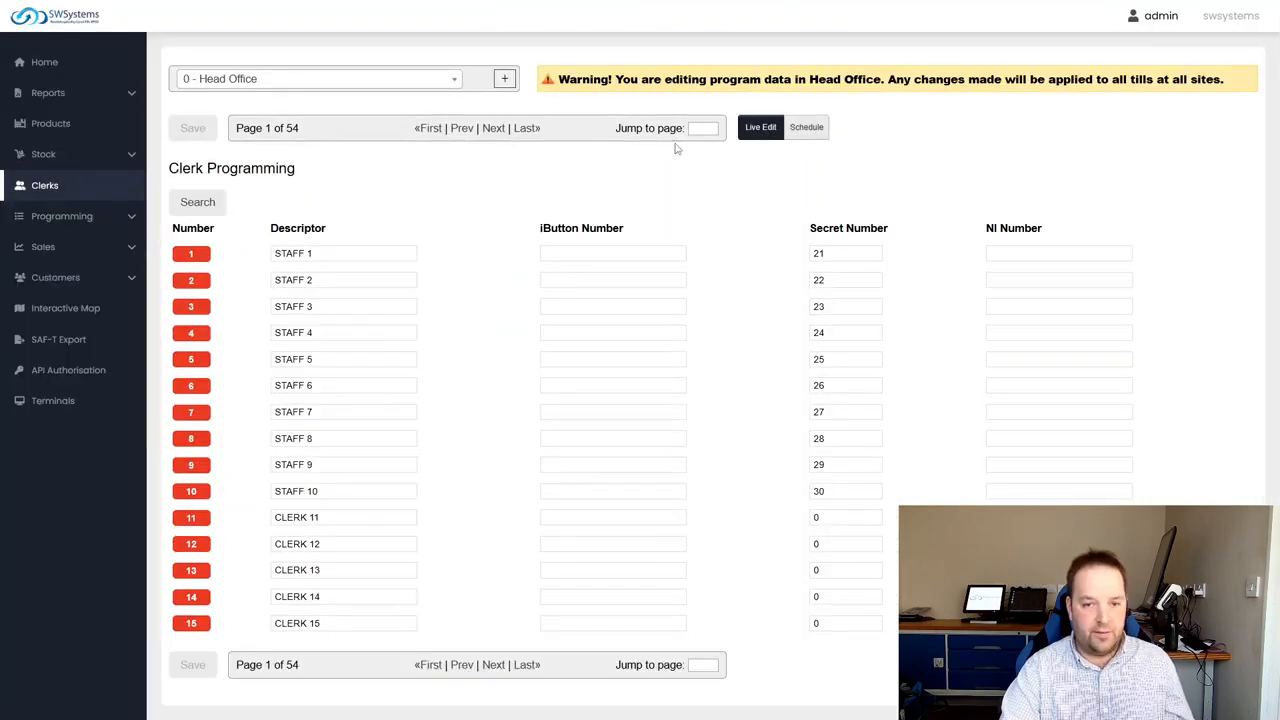
Jump to page 6 of the clerk list and advance to page 7
{"action": "left_click", "coordinate": [701, 129]}
{"action": "key", "text": "Return"}
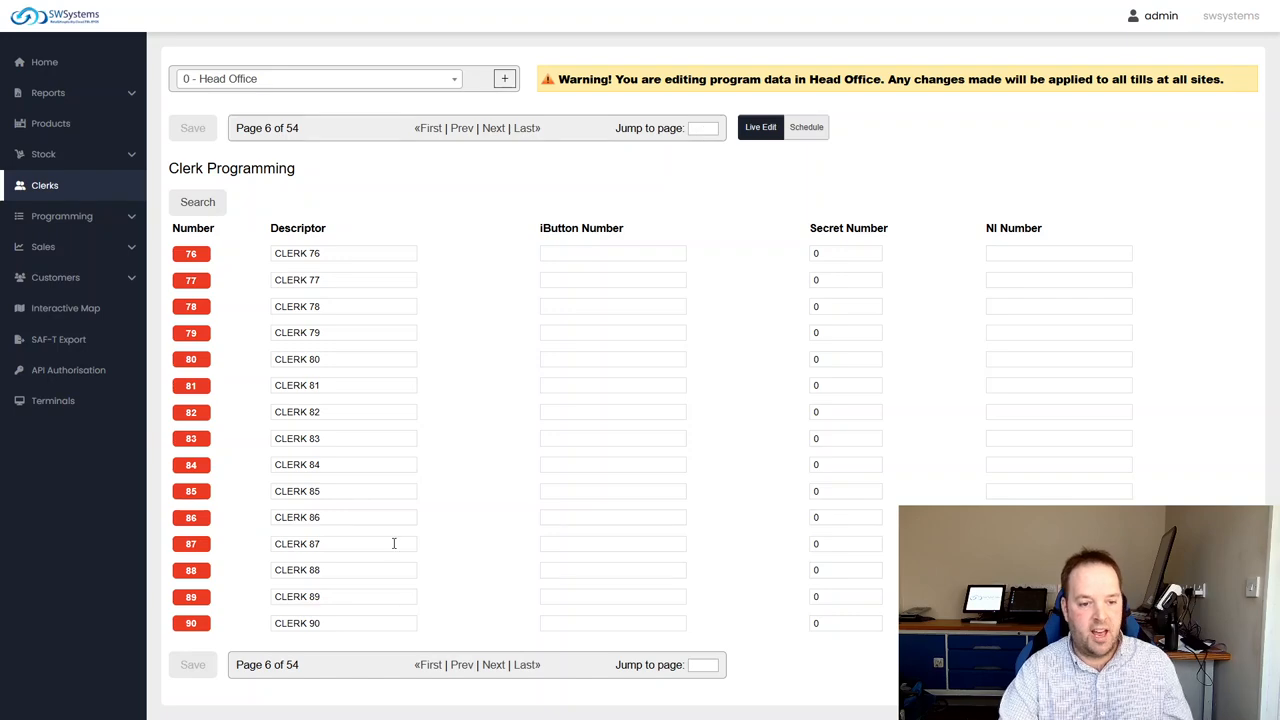
{"action": "left_click", "coordinate": [493, 128]}
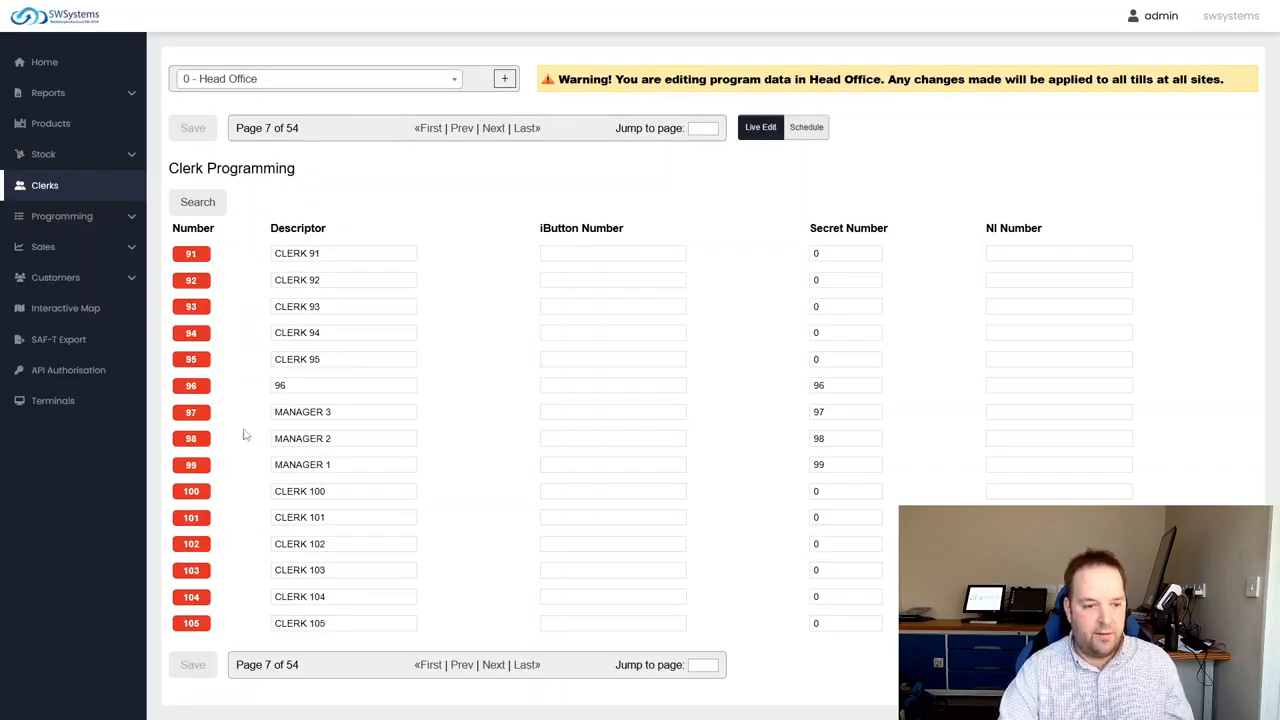
Review the allowed functions, clerk control and pay settings of the MANAGER 1 clerk, and return to the clerk list
{"action": "left_click", "coordinate": [197, 466]}
{"action": "scroll", "coordinate": [337, 449], "scroll_direction": "down", "scroll_amount": 1}
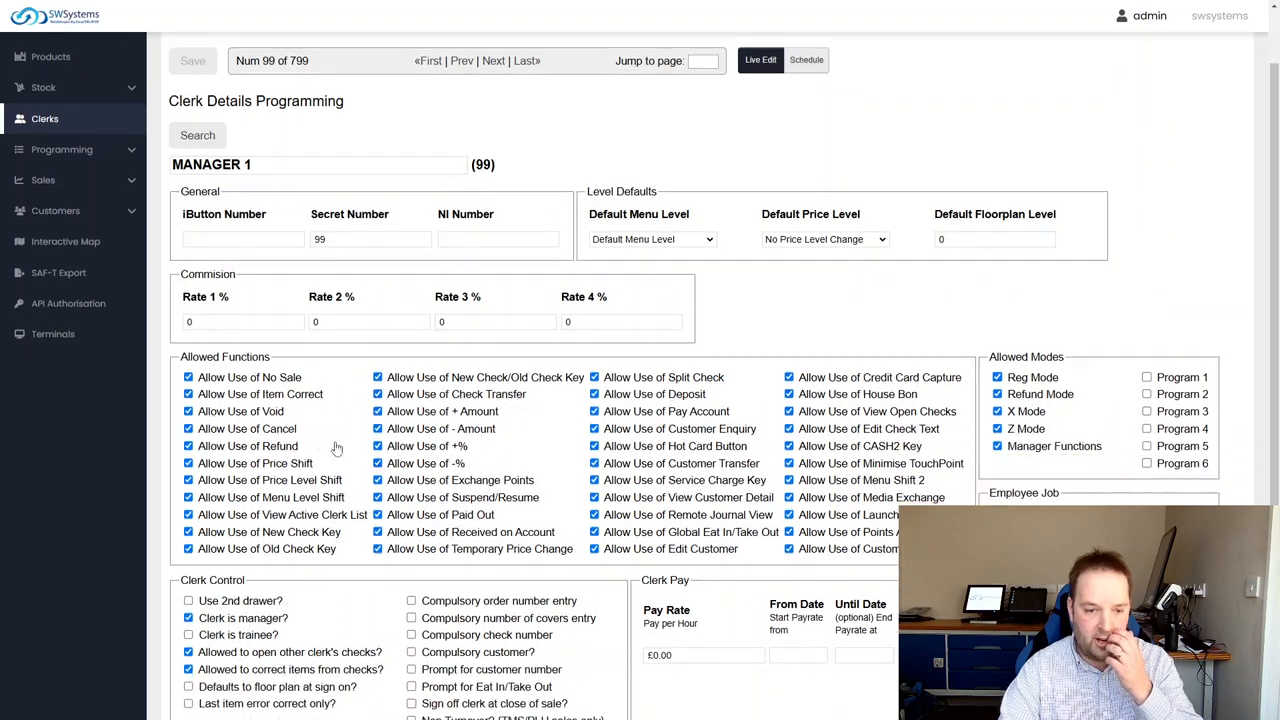
{"action": "scroll", "coordinate": [475, 505], "scroll_direction": "down", "scroll_amount": 1}
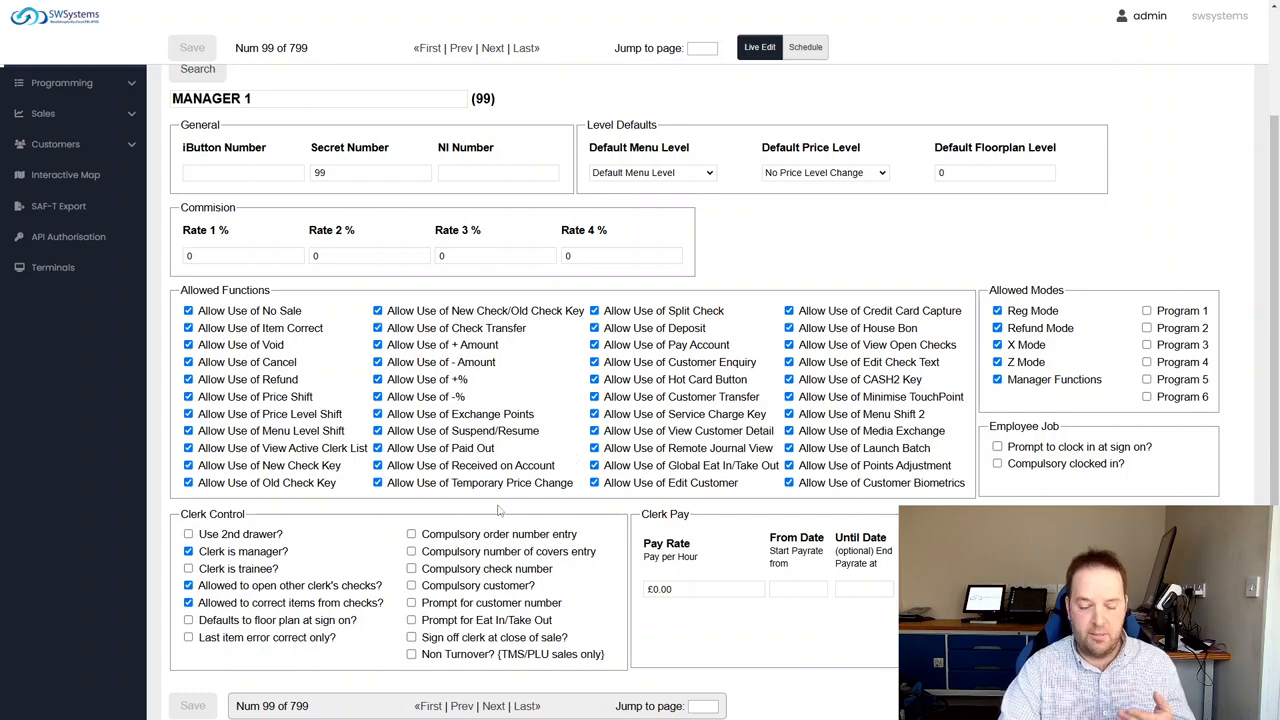
{"action": "scroll", "coordinate": [660, 555], "scroll_direction": "down", "scroll_amount": 1}
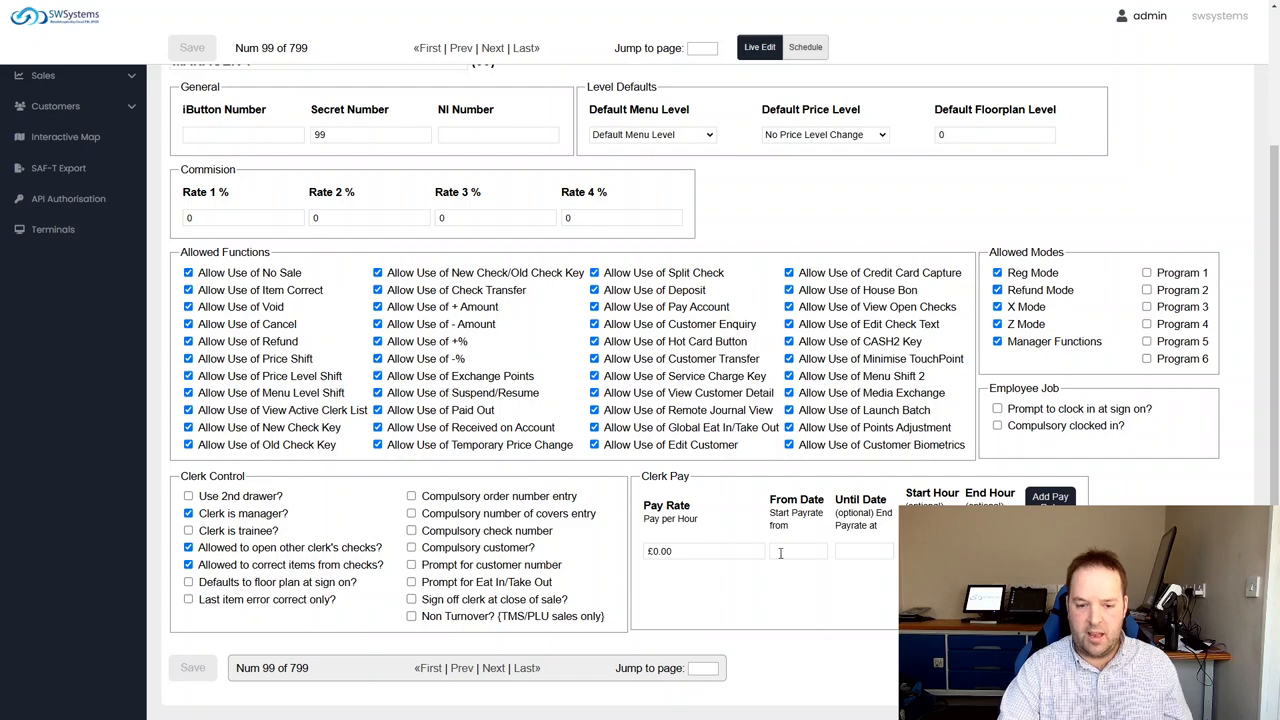
{"action": "scroll", "coordinate": [635, 632], "scroll_direction": "up", "scroll_amount": 3}
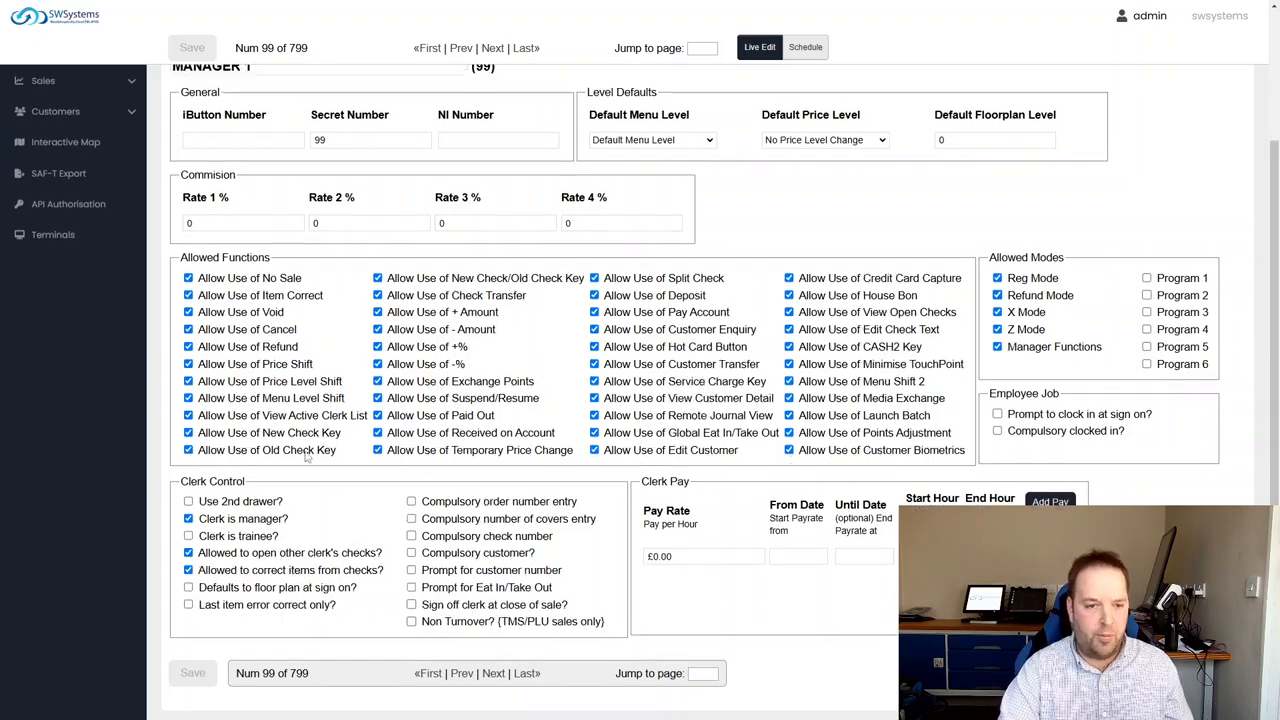
{"action": "left_click", "coordinate": [66, 184]}
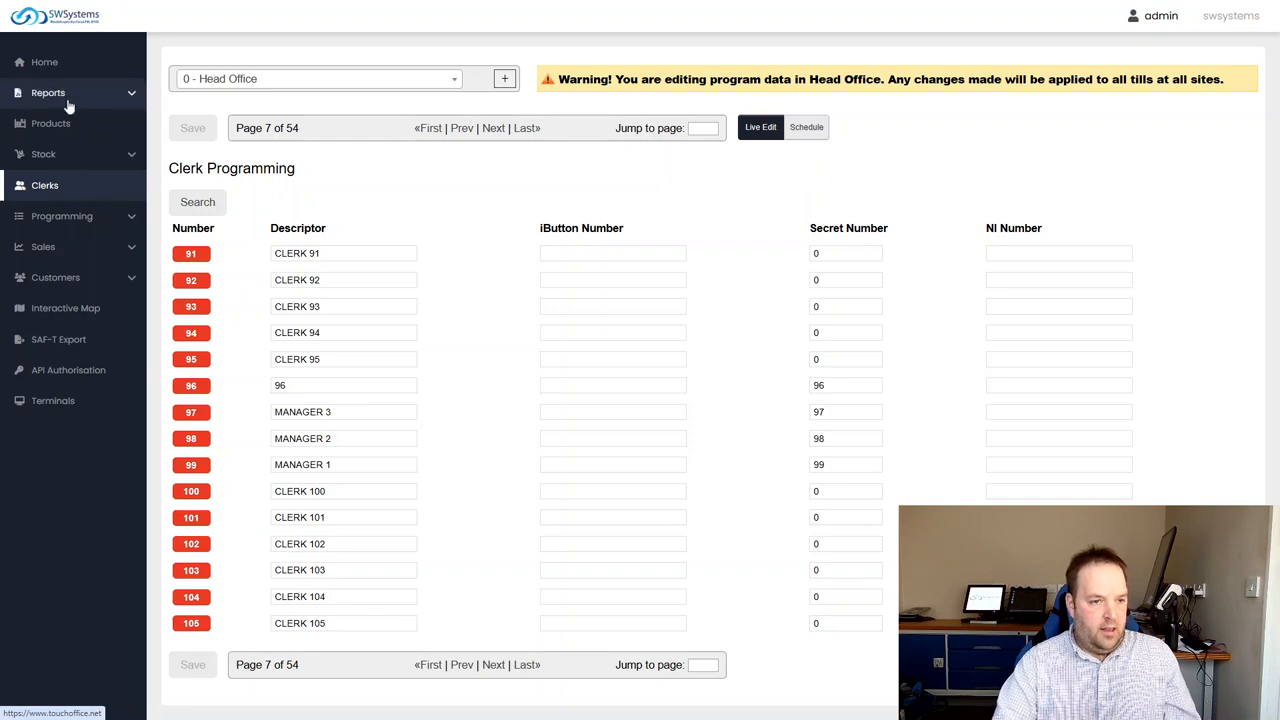
Open the report viewer and browse the available reports without selecting one
{"action": "left_click", "coordinate": [70, 94]}
{"action": "left_click", "coordinate": [62, 122]}
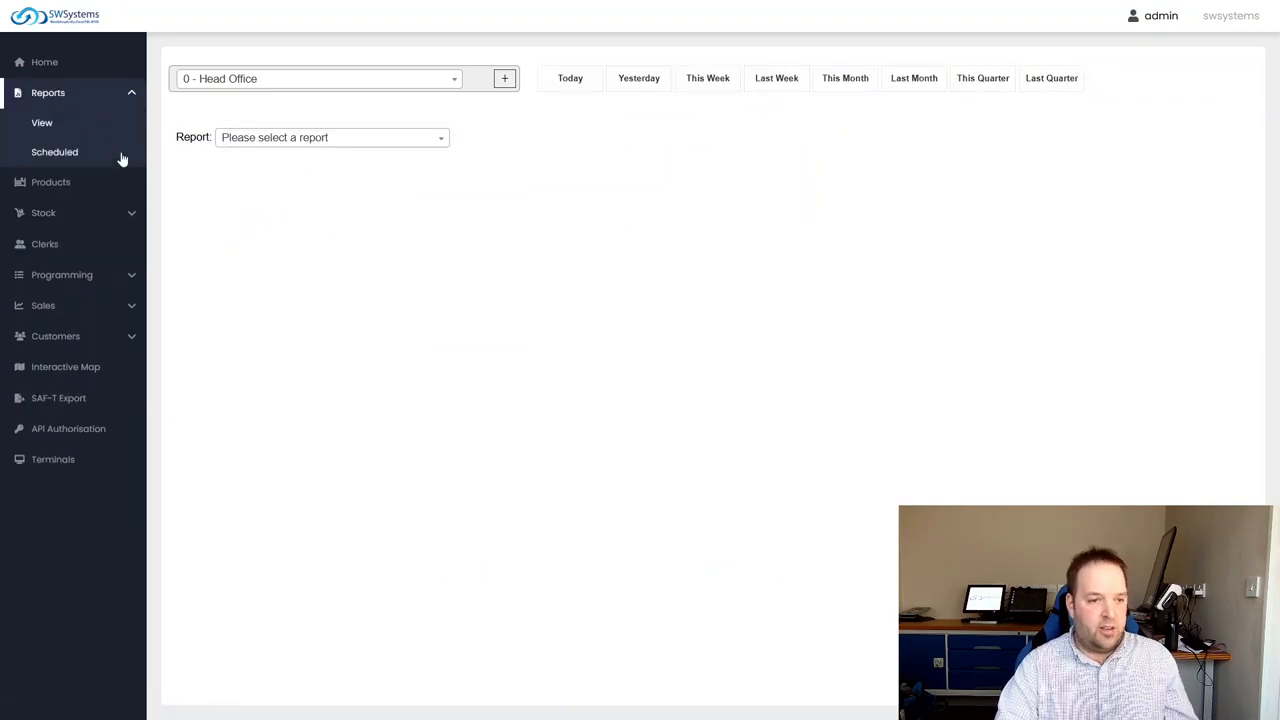
{"action": "left_click", "coordinate": [380, 139]}
{"action": "scroll", "coordinate": [311, 393], "scroll_direction": "down", "scroll_amount": 3}
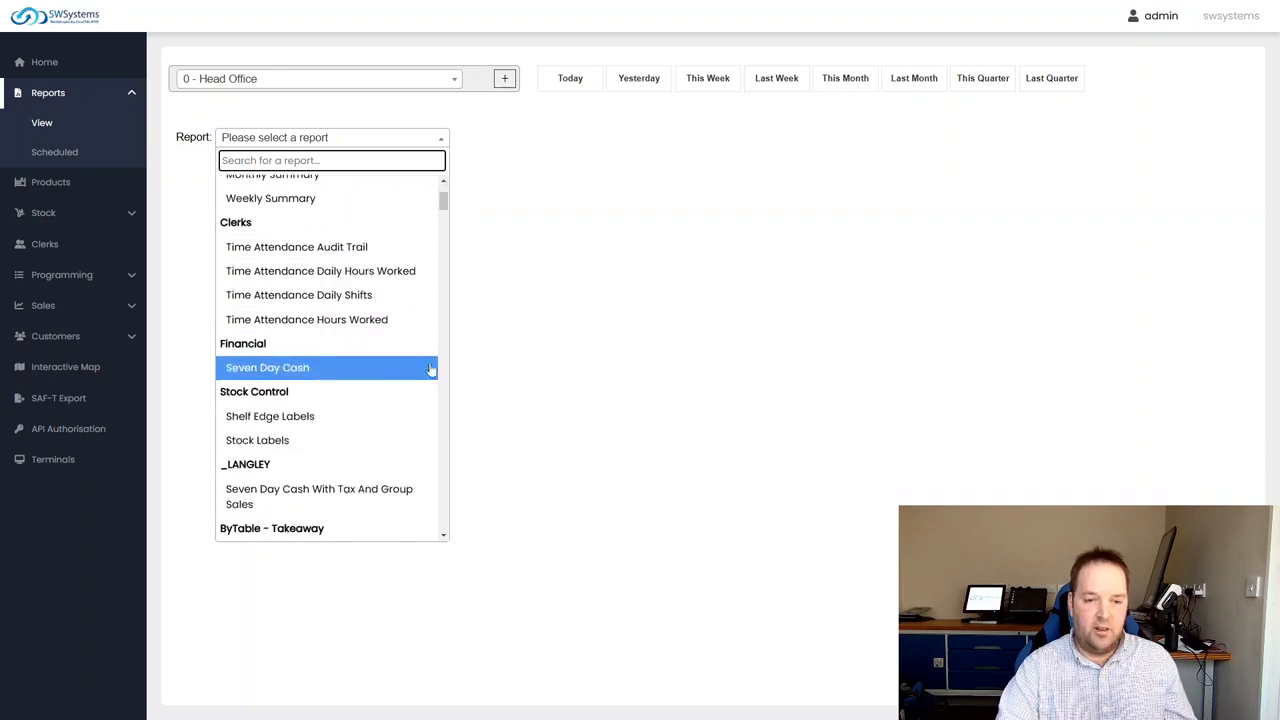
{"action": "scroll", "coordinate": [300, 340], "scroll_direction": "up", "scroll_amount": 3}
{"action": "scroll", "coordinate": [294, 403], "scroll_direction": "down", "scroll_amount": 1}
{"action": "scroll", "coordinate": [350, 402], "scroll_direction": "down", "scroll_amount": 1}
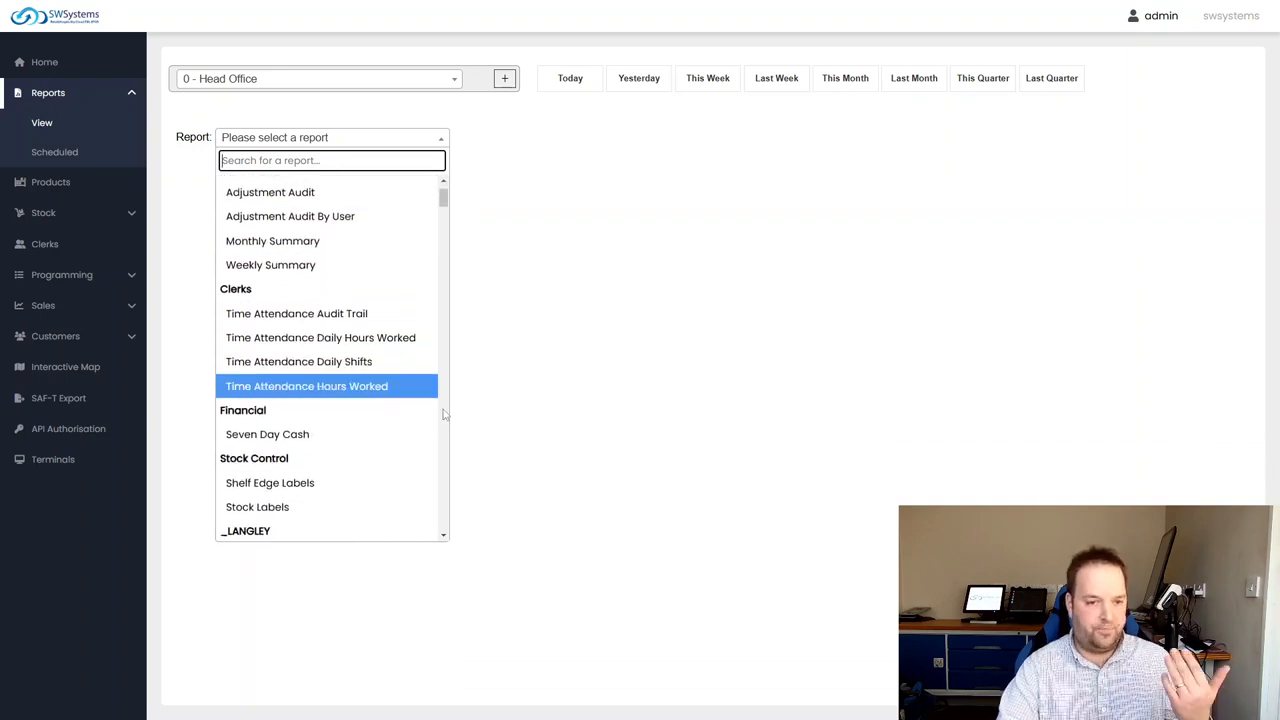
{"action": "left_click", "coordinate": [500, 330]}
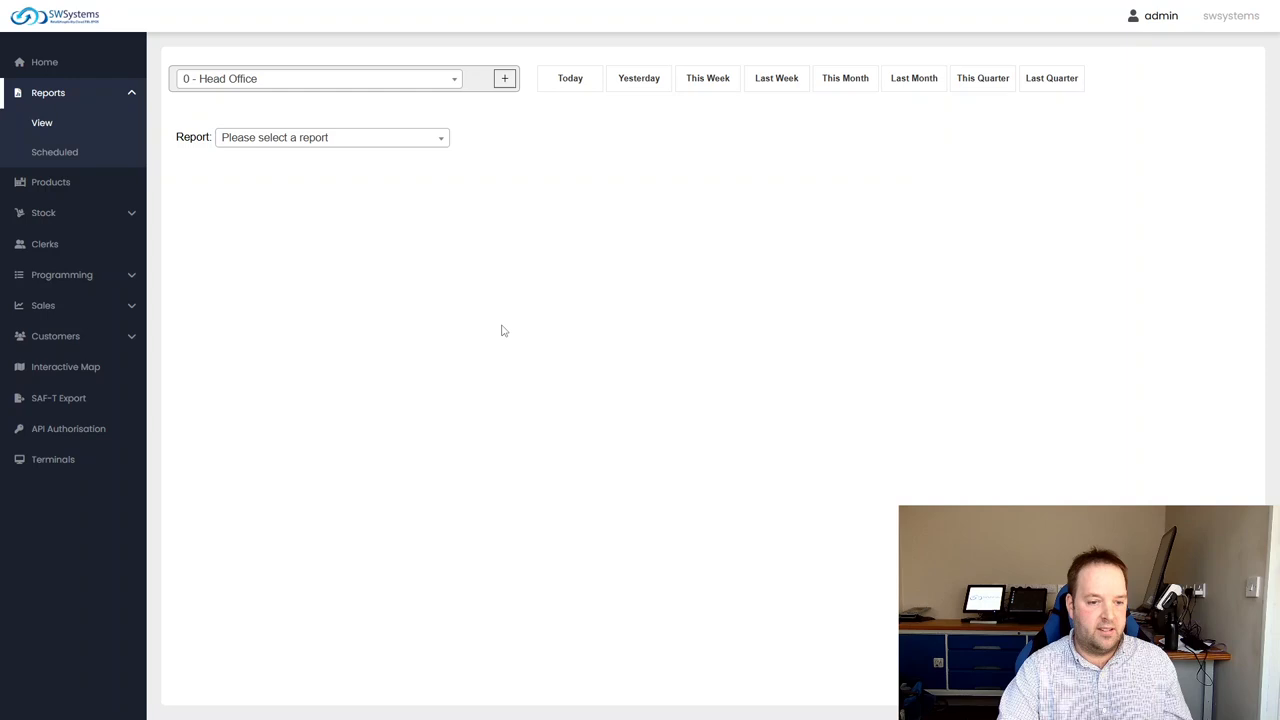
Open the sales explorer to view the day's sales data for Head Office
{"action": "left_click", "coordinate": [74, 307]}
{"action": "left_click", "coordinate": [84, 288]}
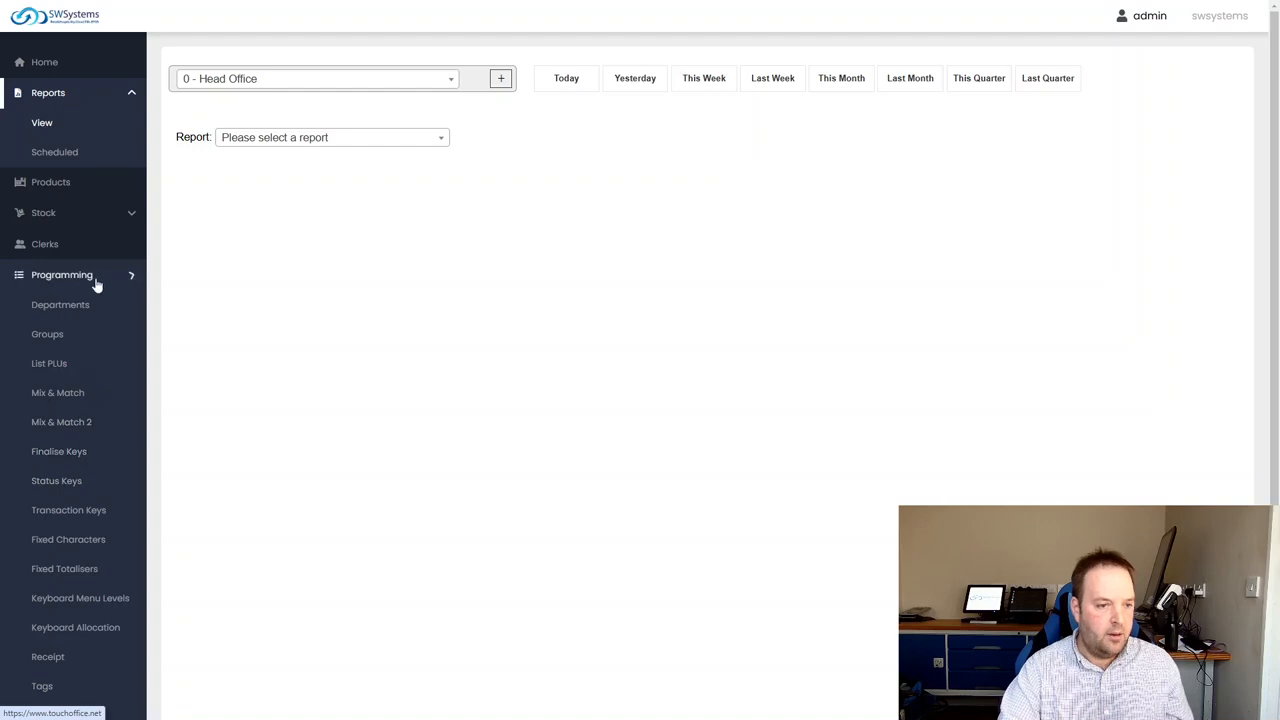
{"action": "left_click", "coordinate": [83, 276]}
{"action": "left_click", "coordinate": [74, 305]}
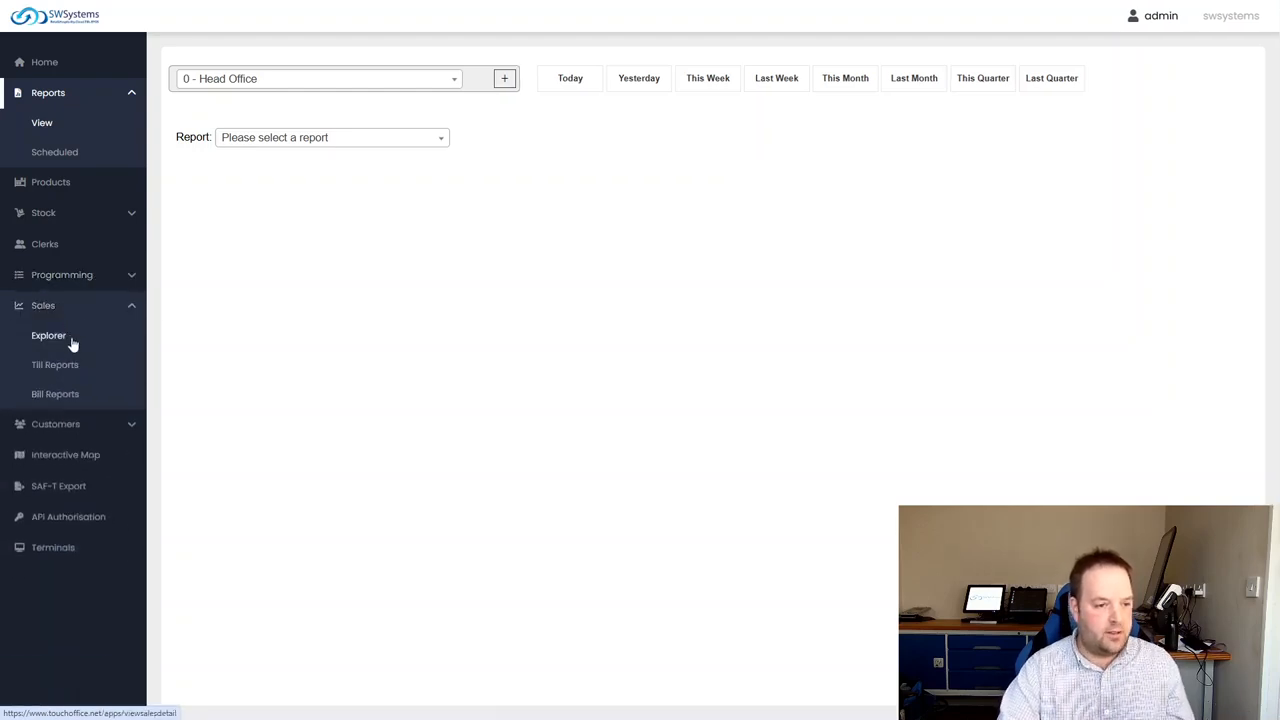
{"action": "left_click", "coordinate": [56, 337]}
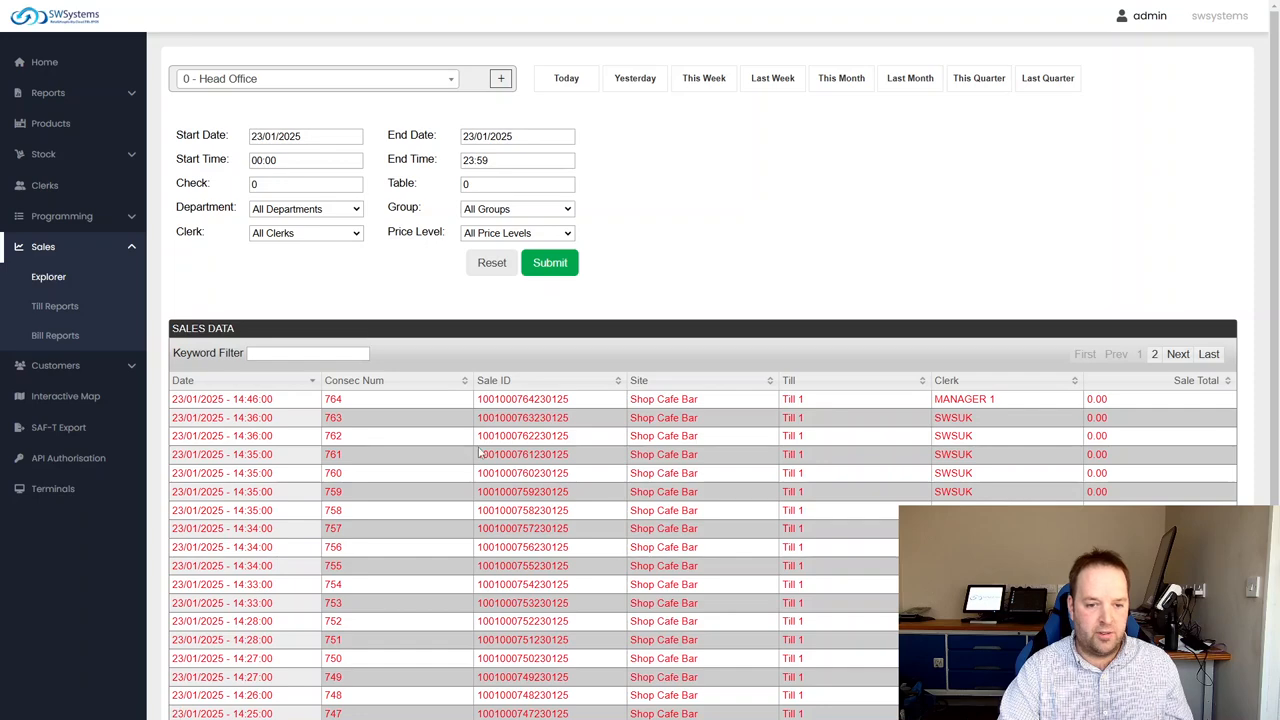
View the sales receipts of the newest sale and the one directly below it, highlighting the CANCEL line in the second
{"action": "scroll", "coordinate": [515, 464], "scroll_direction": "down", "scroll_amount": 2}
{"action": "scroll", "coordinate": [515, 464], "scroll_direction": "down", "scroll_amount": 1}
{"action": "left_click", "coordinate": [563, 265]}
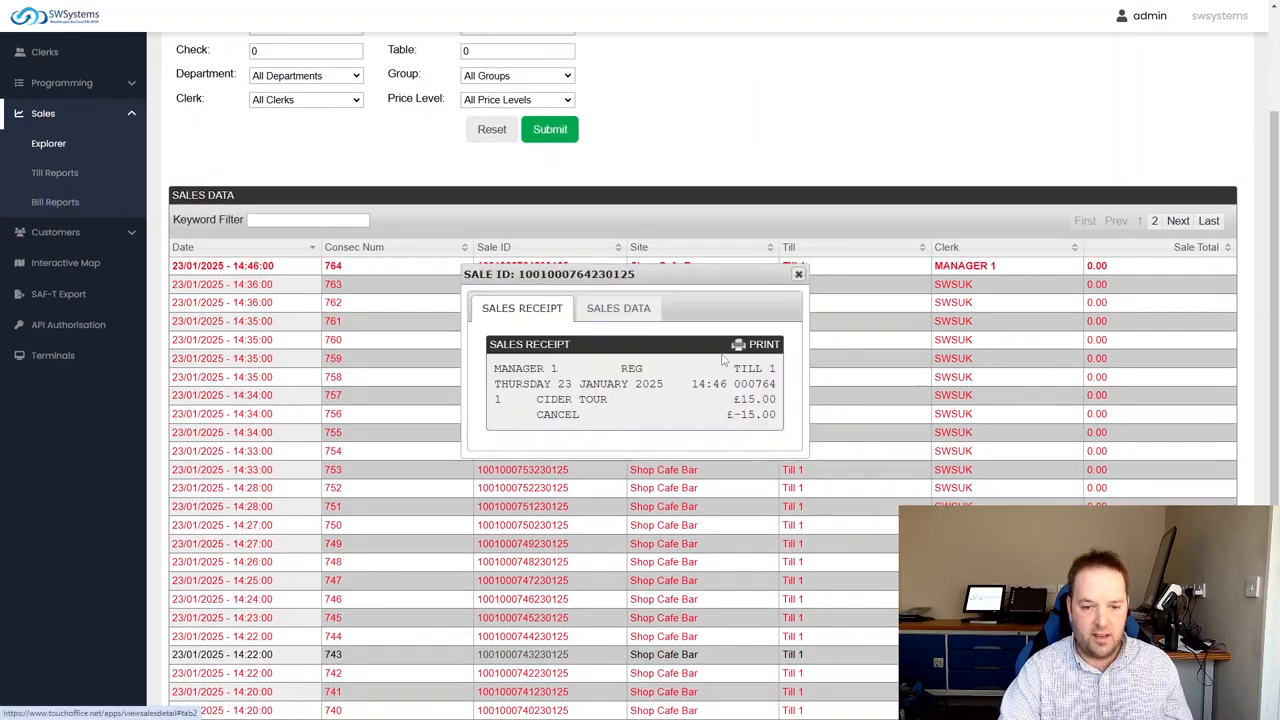
{"action": "left_click", "coordinate": [799, 274]}
{"action": "left_click", "coordinate": [545, 284]}
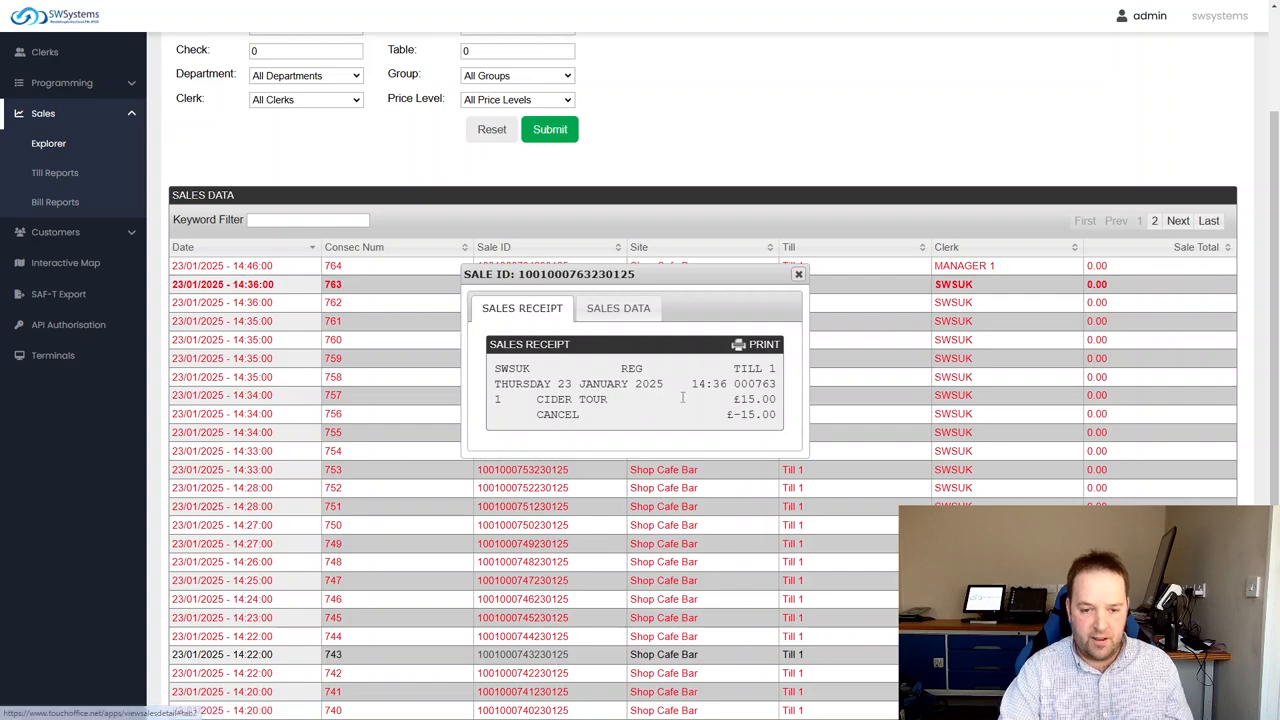
{"action": "left_click_drag", "start_coordinate": [580, 414], "coordinate": [537, 414]}
{"action": "left_click", "coordinate": [799, 274]}
View the sales receipt of the 14:26 sale and close it
{"action": "scroll", "coordinate": [693, 591], "scroll_direction": "down", "scroll_amount": 1}
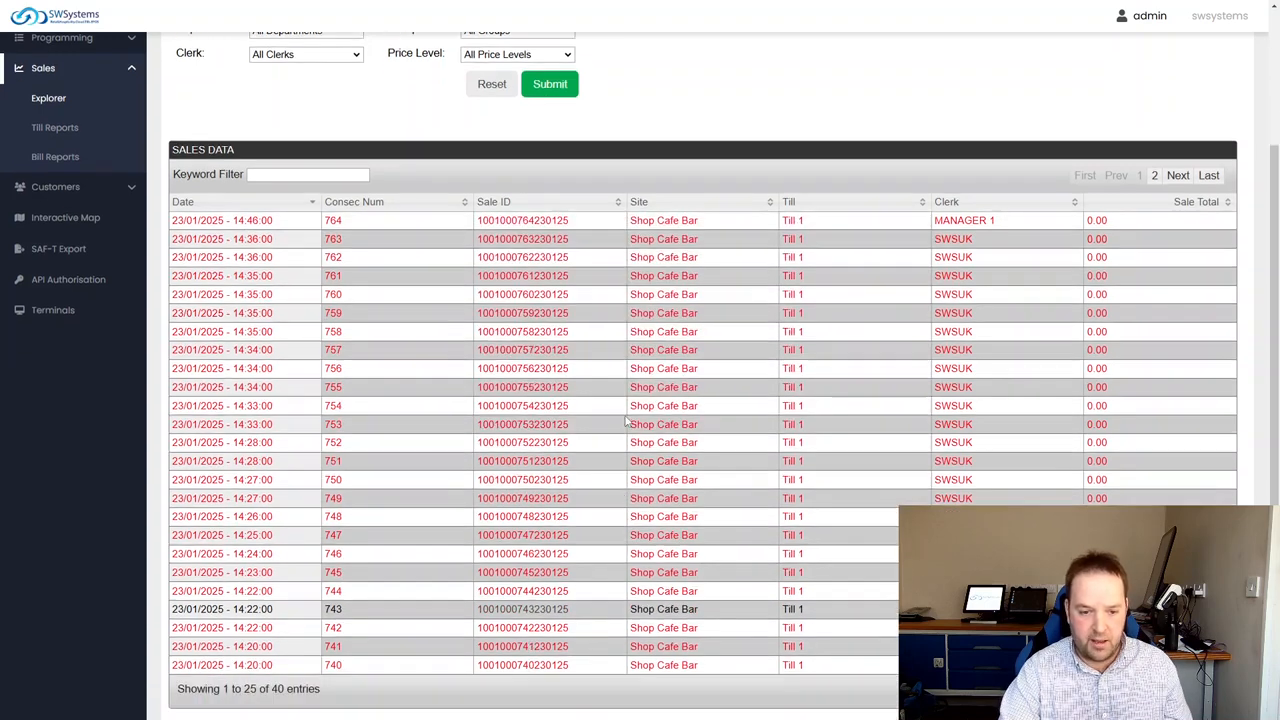
{"action": "left_click", "coordinate": [527, 488]}
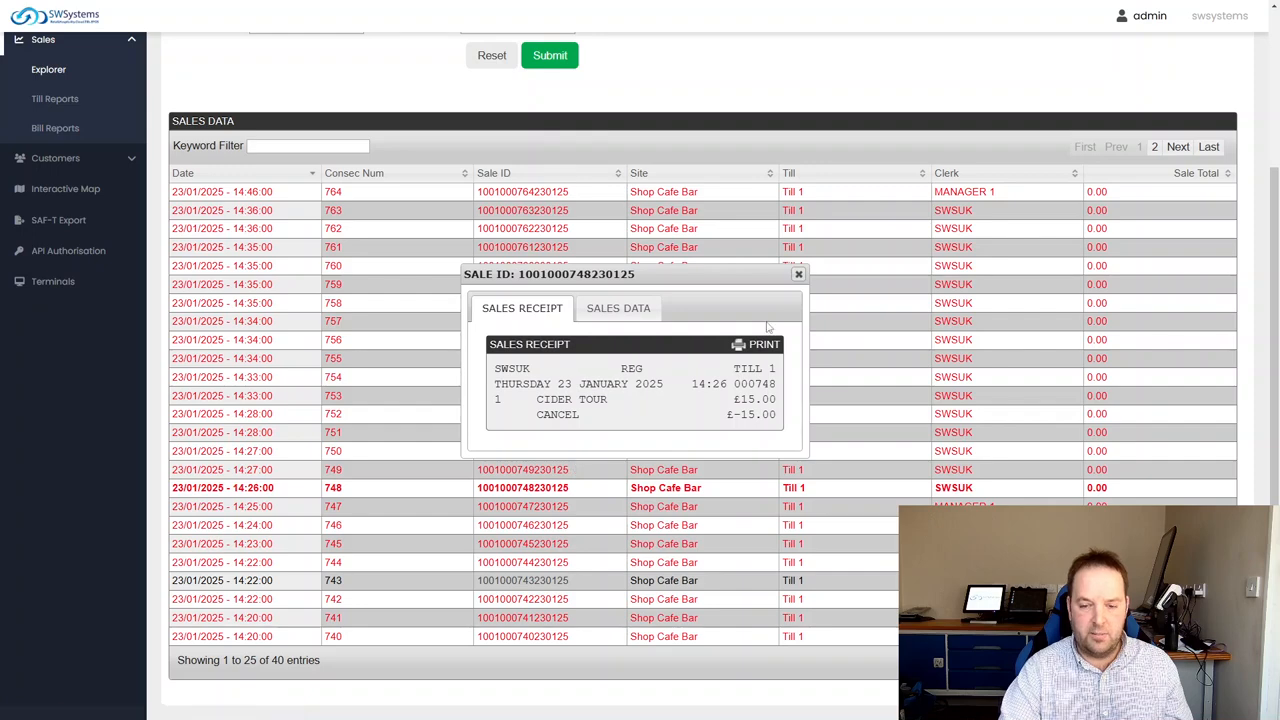
{"action": "left_click", "coordinate": [799, 274]}
Open the till reports for Head Office and filter them with a start date of 01/01/2025 and all clerks
{"action": "scroll", "coordinate": [799, 276], "scroll_direction": "up", "scroll_amount": 3}
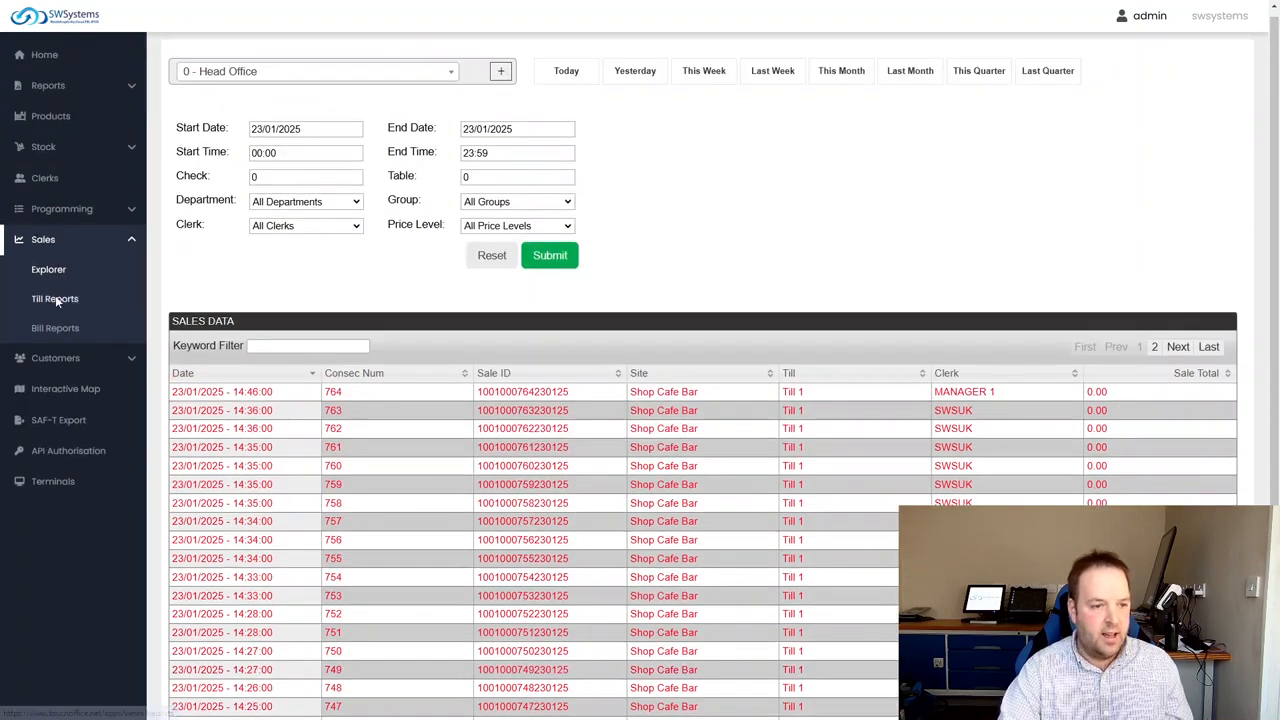
{"action": "left_click", "coordinate": [55, 300]}
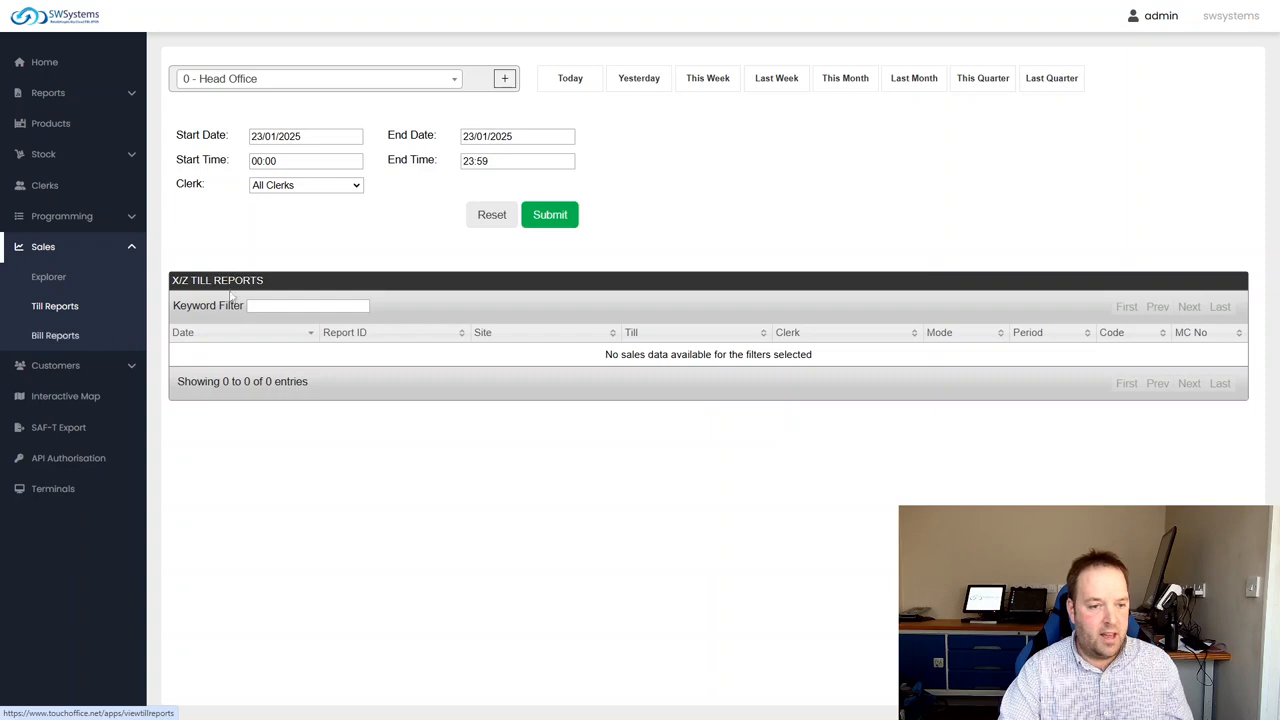
{"action": "left_click", "coordinate": [517, 136]}
{"action": "left_click", "coordinate": [316, 136]}
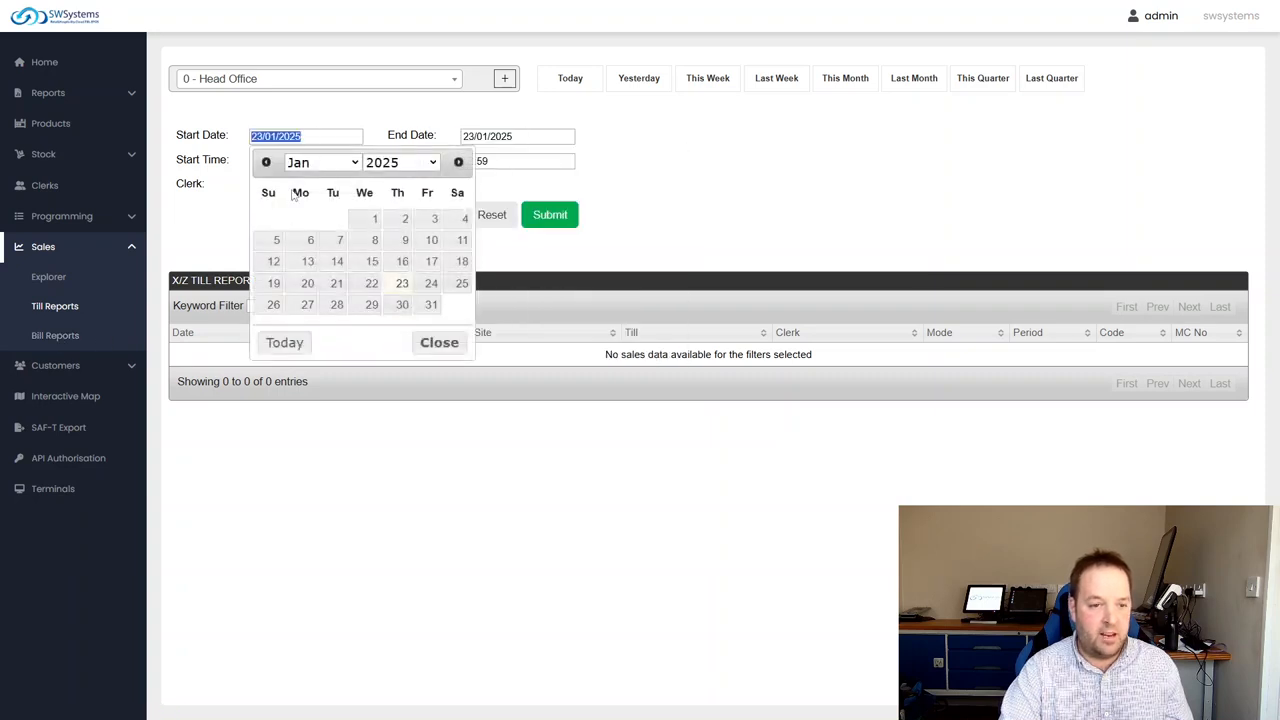
{"action": "left_click", "coordinate": [368, 222]}
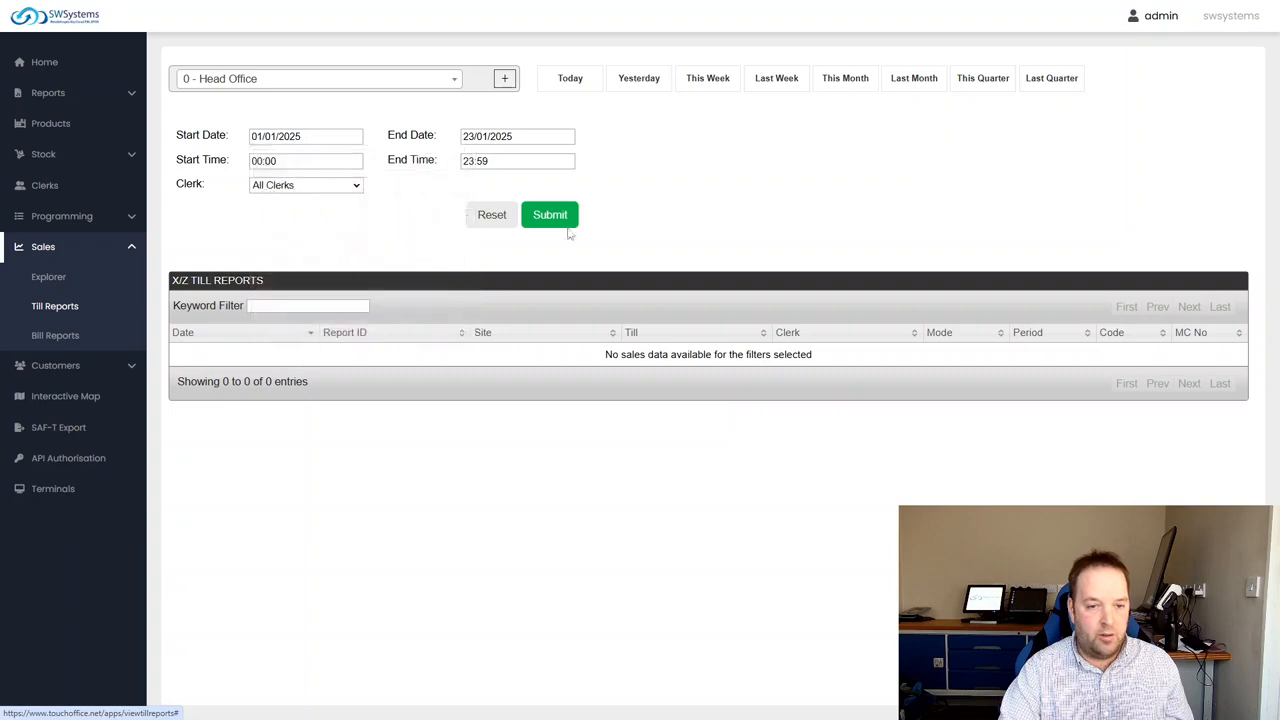
{"action": "left_click", "coordinate": [561, 219]}
{"action": "left_click", "coordinate": [495, 140]}
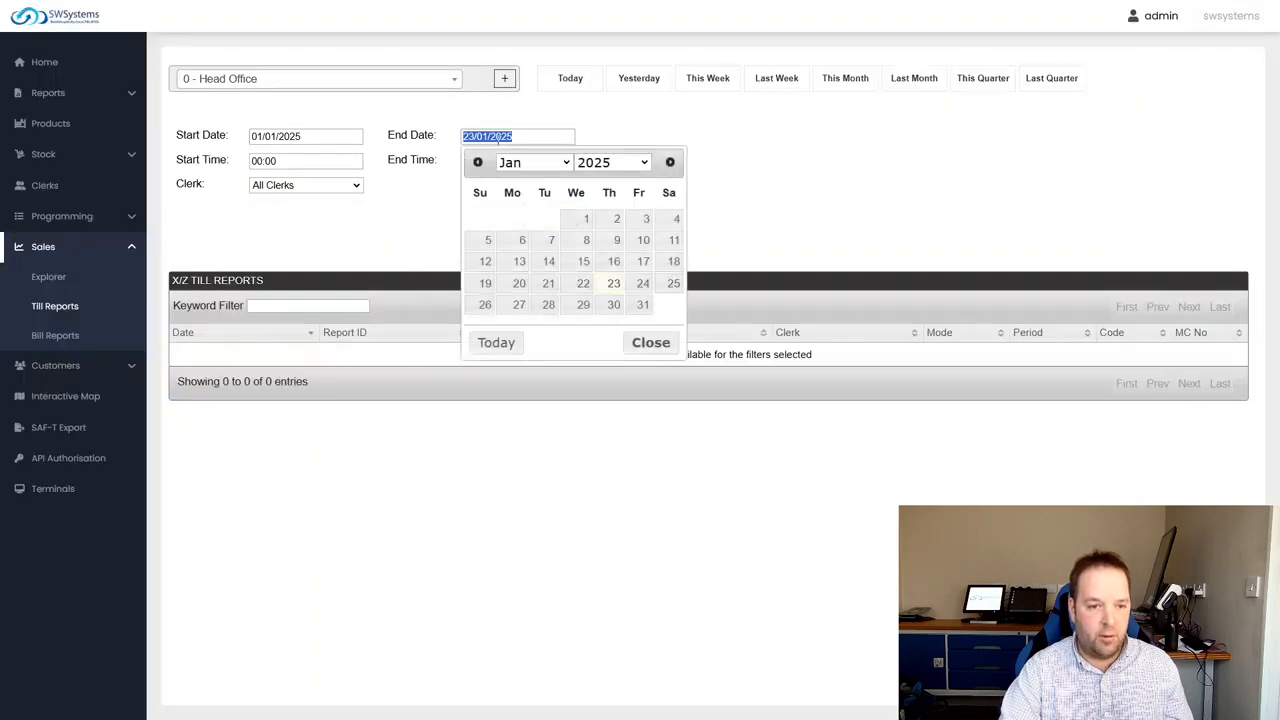
{"action": "left_click", "coordinate": [388, 163]}
{"action": "left_click", "coordinate": [305, 136]}
{"action": "left_click", "coordinate": [540, 219]}
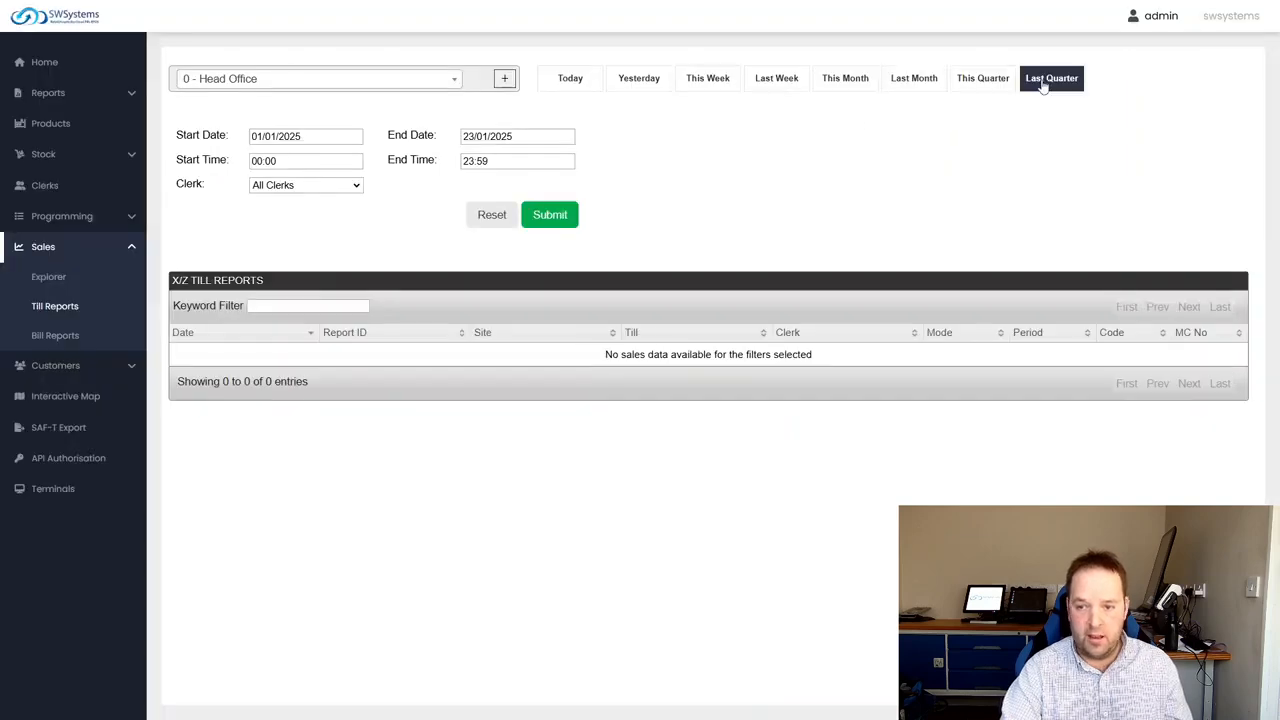
Show last quarter's X/Z till reports and highlight the clerk and till of the newest report
{"action": "left_click", "coordinate": [1043, 86]}
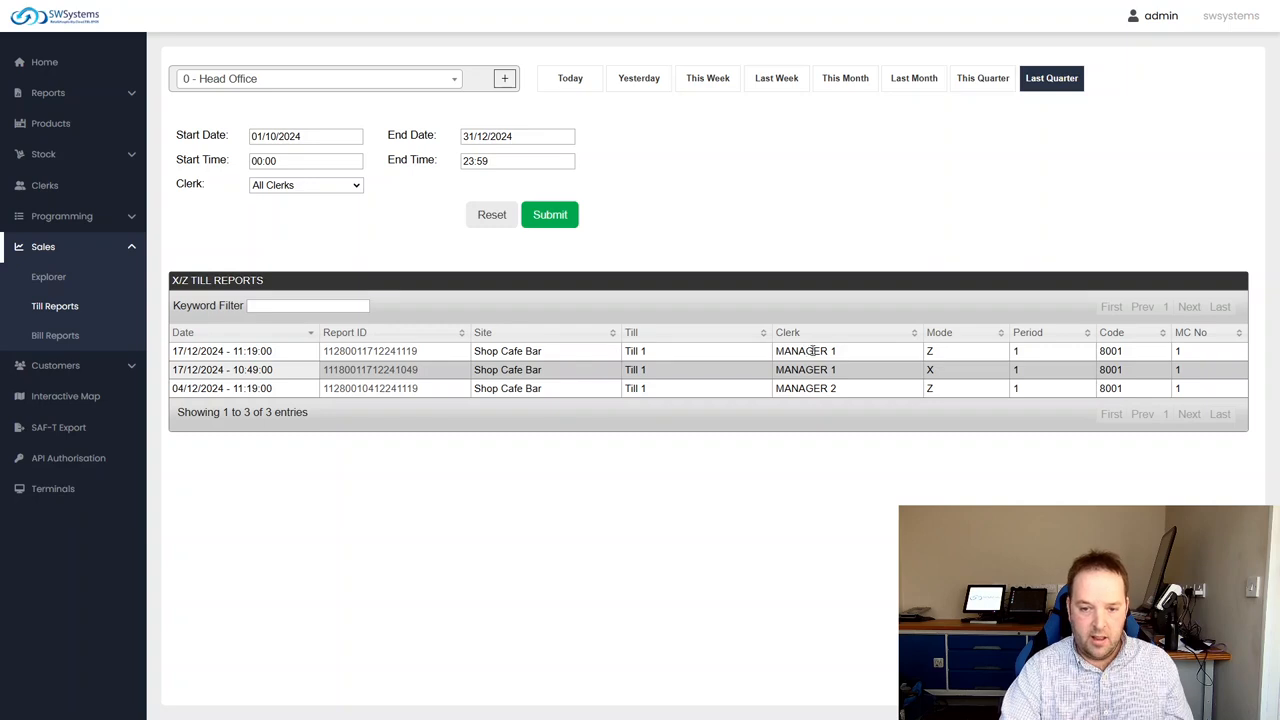
{"action": "left_click_drag", "start_coordinate": [852, 358], "coordinate": [774, 355]}
{"action": "left_click", "coordinate": [857, 354]}
{"action": "left_click_drag", "start_coordinate": [857, 354], "coordinate": [760, 351]}
{"action": "left_click", "coordinate": [893, 365]}
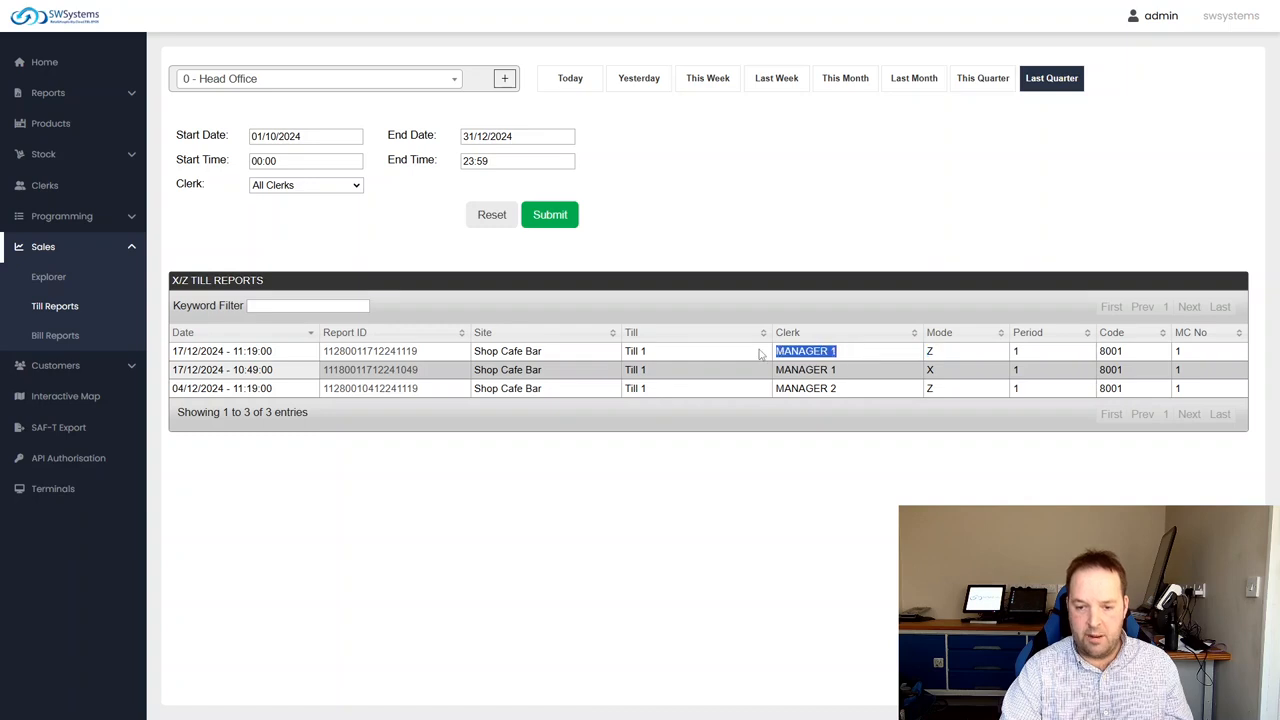
{"action": "left_click", "coordinate": [947, 352]}
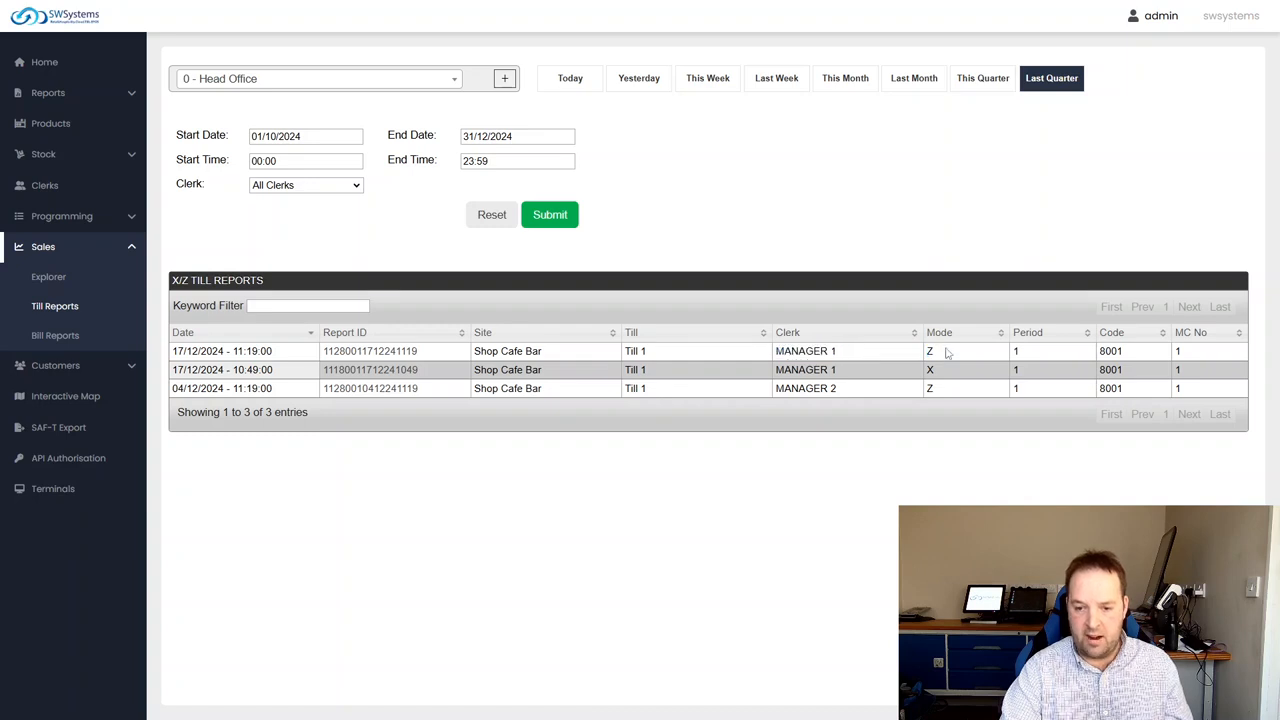
{"action": "triple_click", "coordinate": [640, 354]}
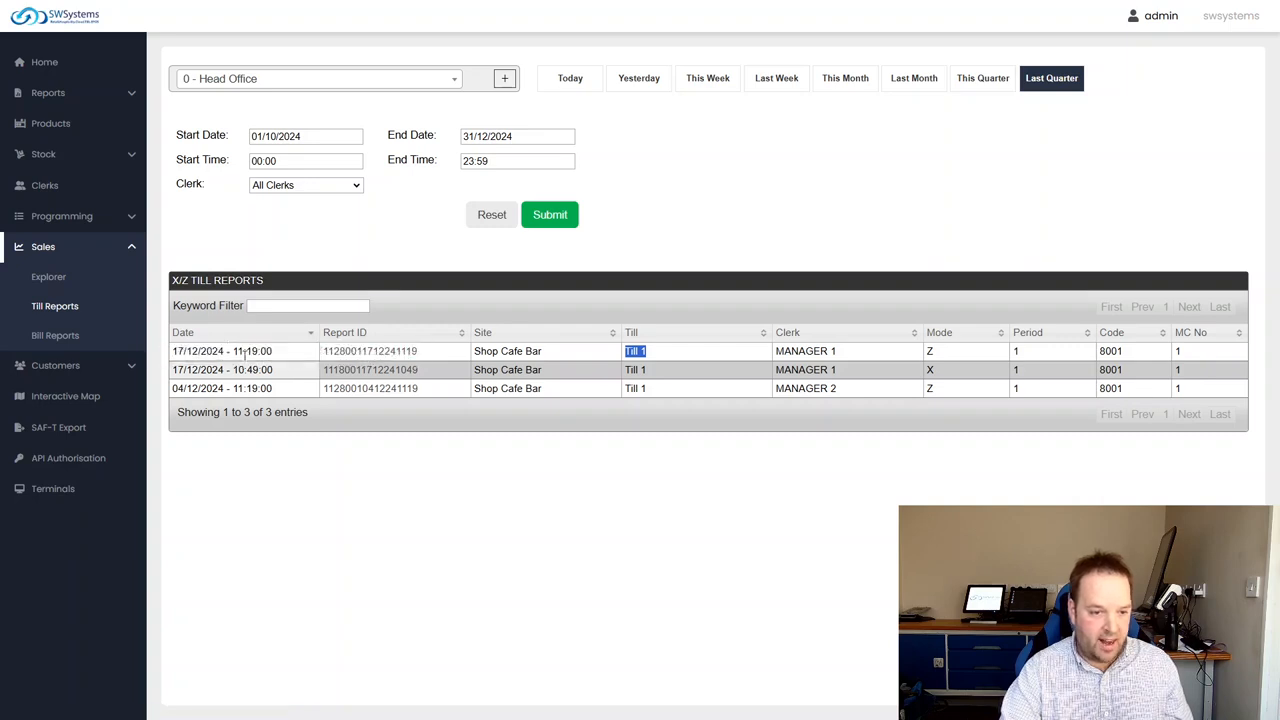
View the Z till report of 17/12/2024 at 11:19, read through its totals and close it
{"action": "left_click", "coordinate": [415, 356]}
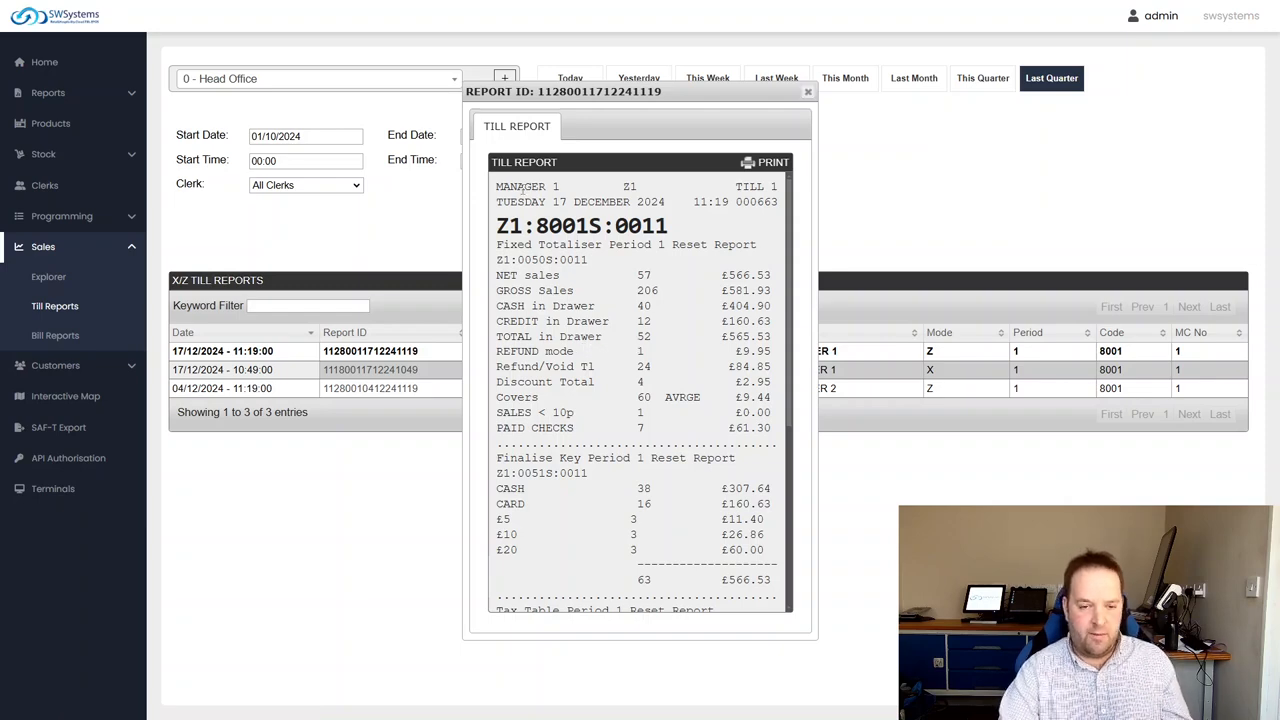
{"action": "scroll", "coordinate": [664, 381], "scroll_direction": "down", "scroll_amount": 5}
{"action": "scroll", "coordinate": [601, 425], "scroll_direction": "up", "scroll_amount": 5}
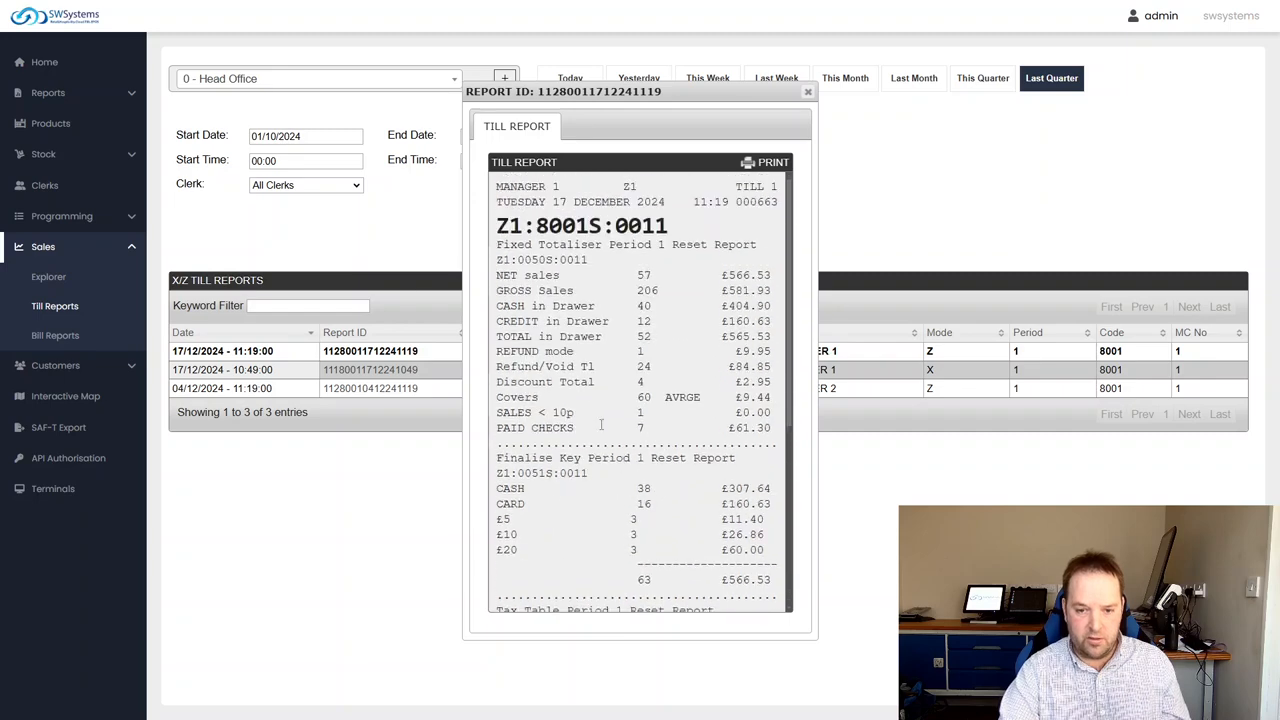
{"action": "left_click", "coordinate": [808, 92]}
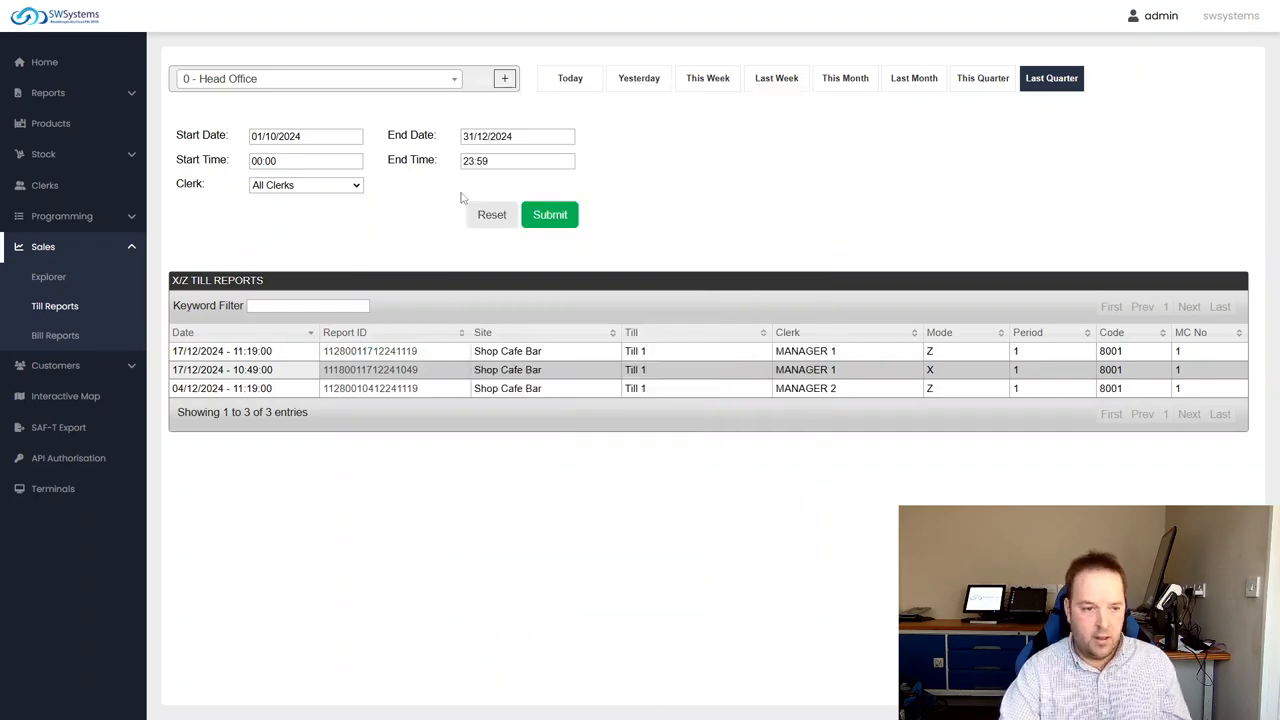
Open the customer list for Head Office
{"action": "left_click", "coordinate": [64, 310]}
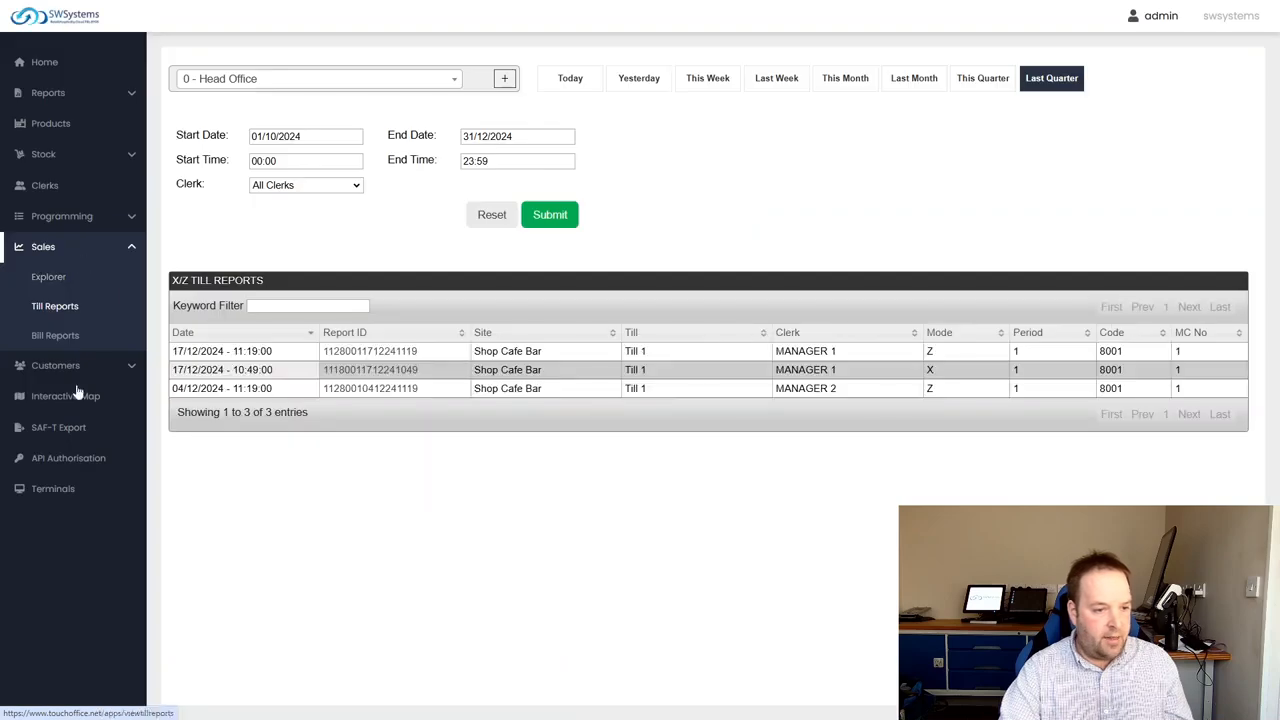
{"action": "left_click", "coordinate": [60, 365]}
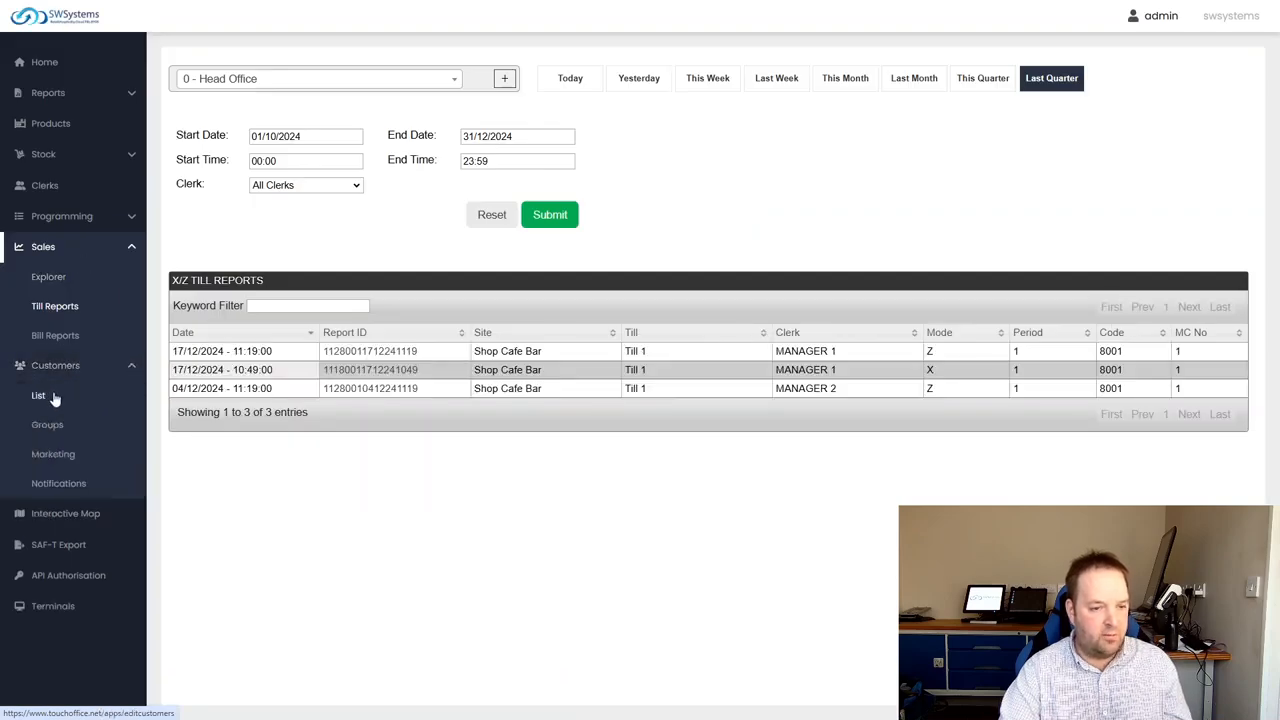
{"action": "left_click", "coordinate": [58, 396]}
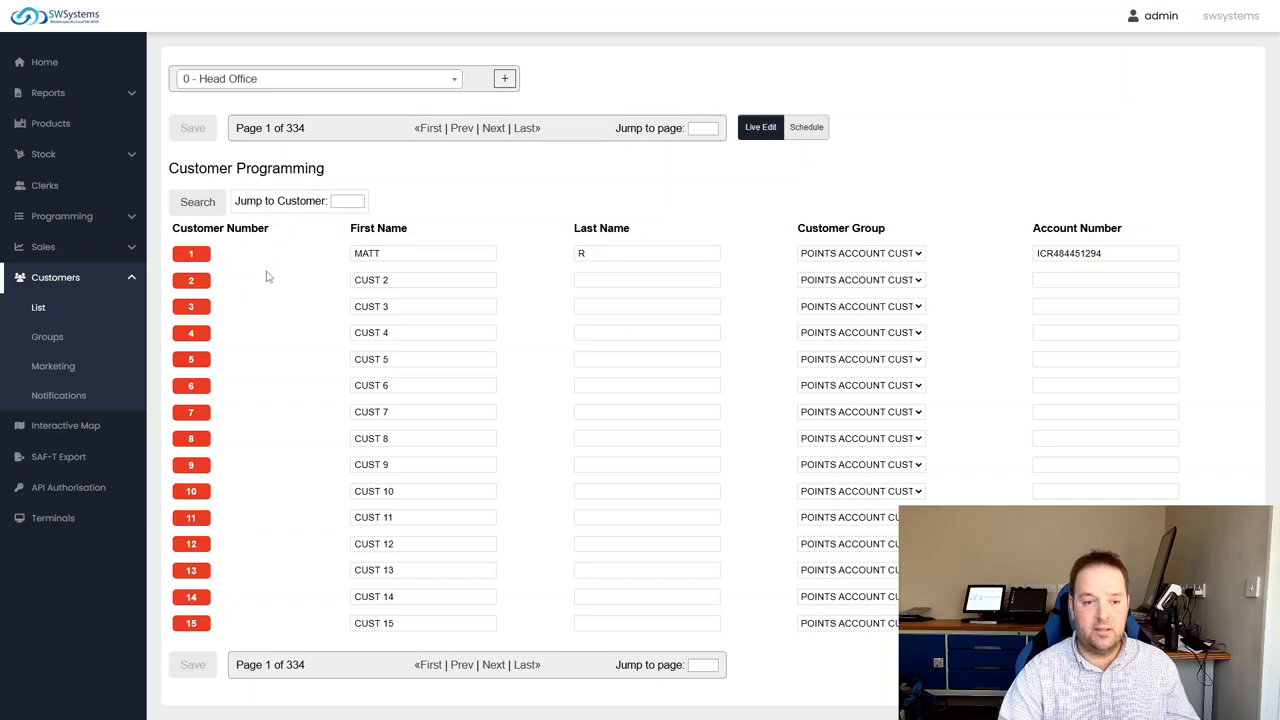
Open the customer group settings and view the available loyalty types of the first group, keeping Points
{"action": "left_click", "coordinate": [48, 339]}
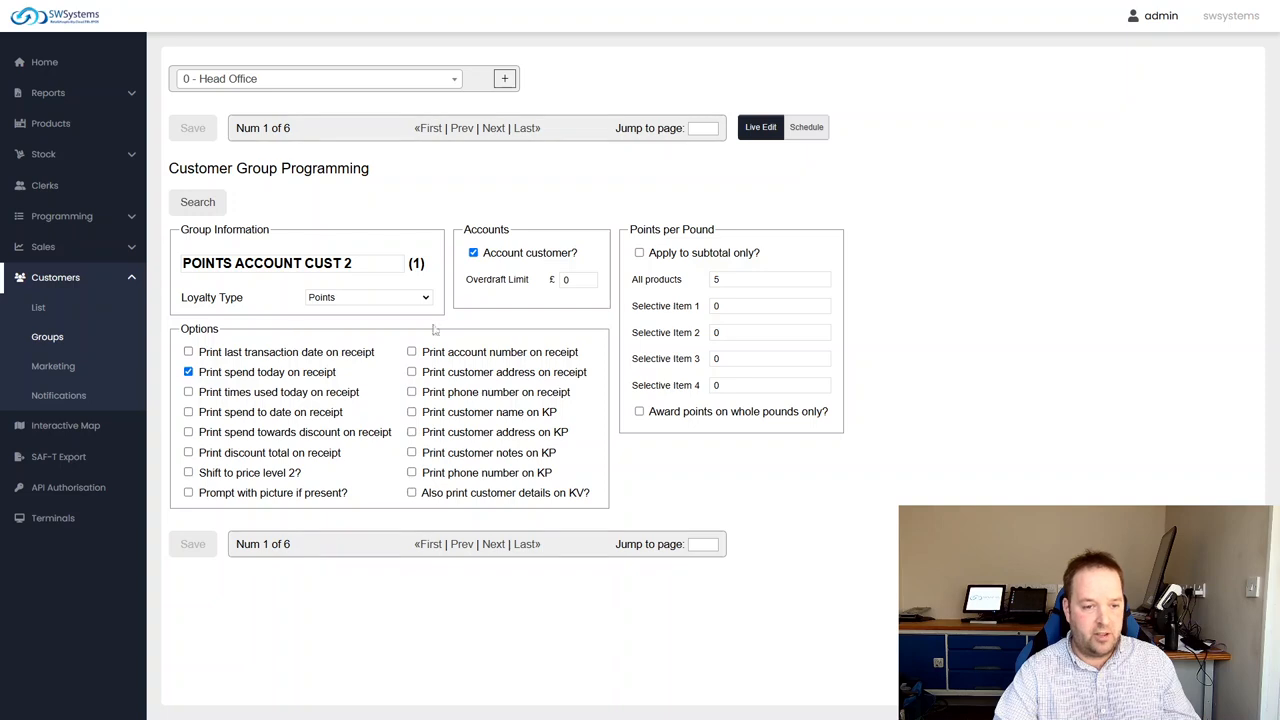
{"action": "left_click", "coordinate": [392, 300]}
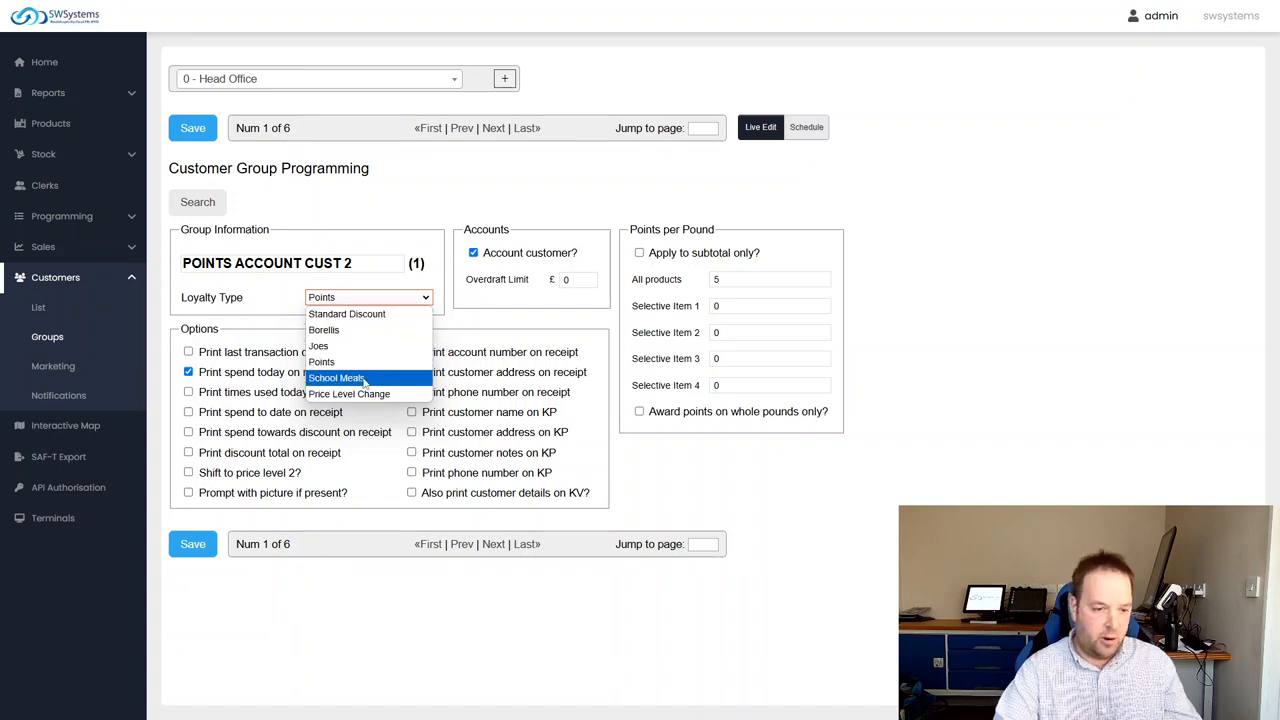
{"action": "left_click", "coordinate": [500, 642]}
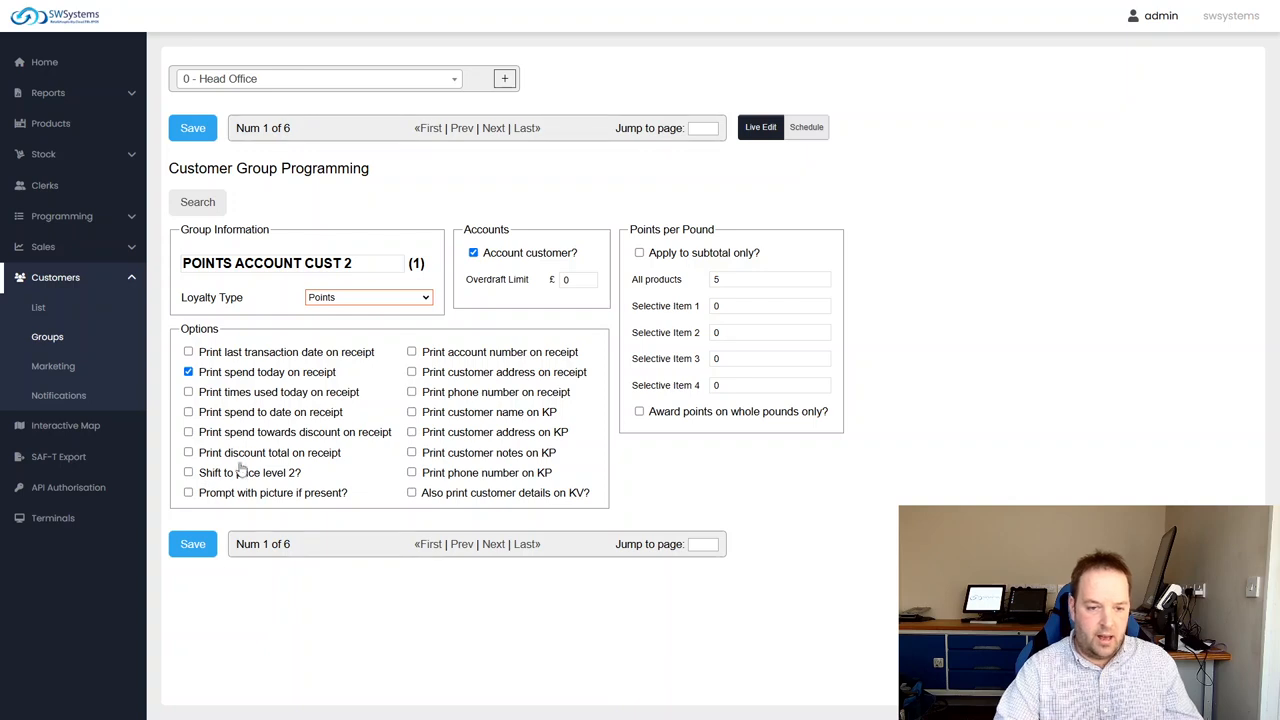
Go back to the customer list, recheck the customer group settings and return to the list
{"action": "left_click", "coordinate": [30, 311]}
{"action": "left_click", "coordinate": [768, 68]}
{"action": "left_click", "coordinate": [694, 69]}
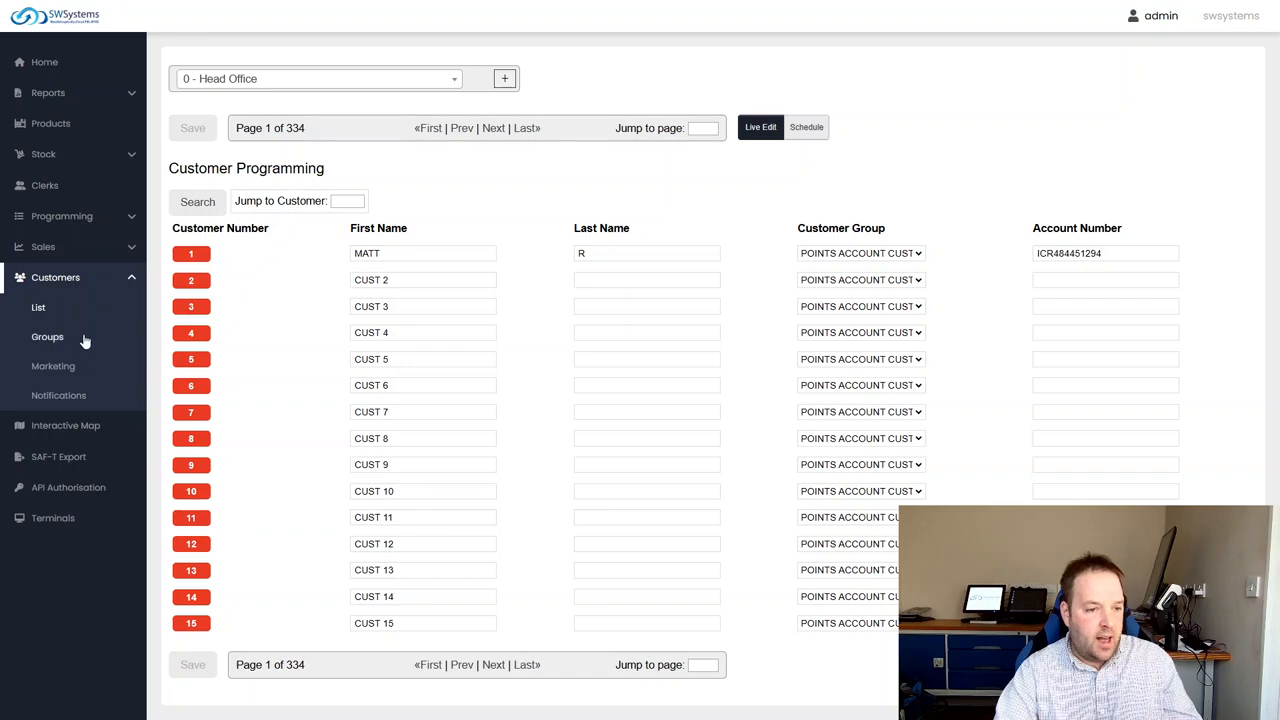
{"action": "left_click", "coordinate": [42, 338]}
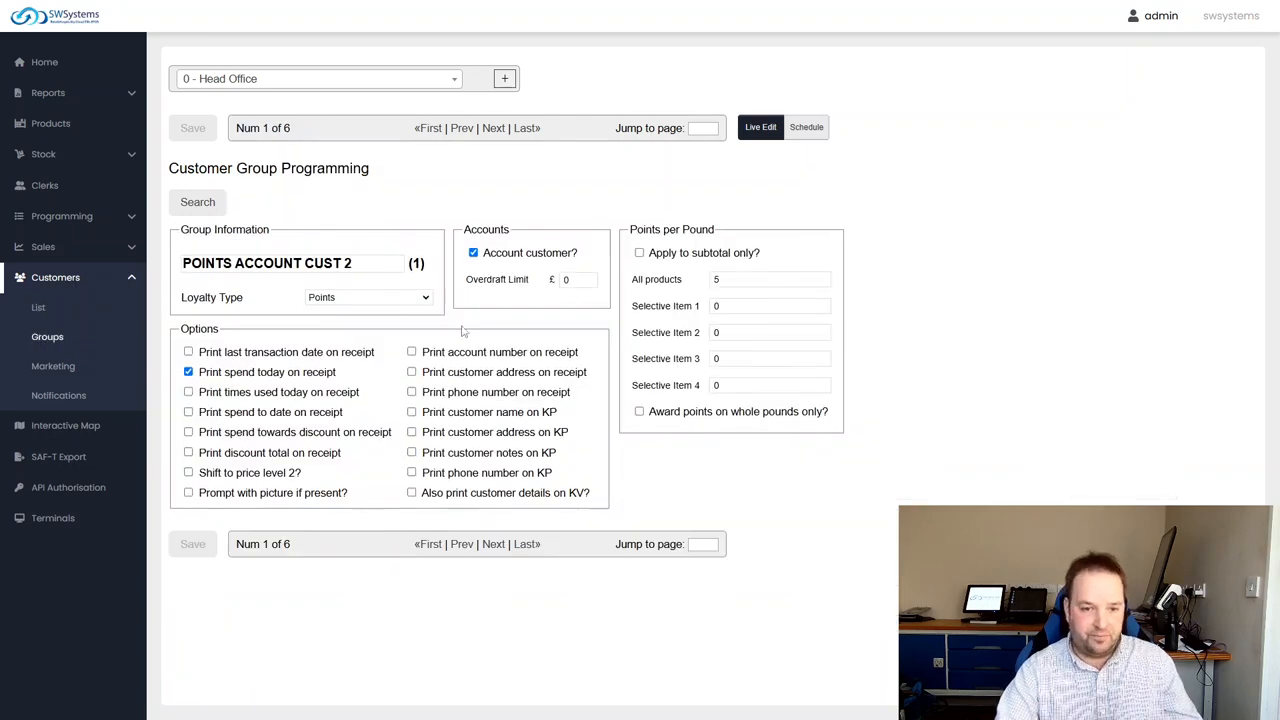
{"action": "left_click", "coordinate": [40, 309]}
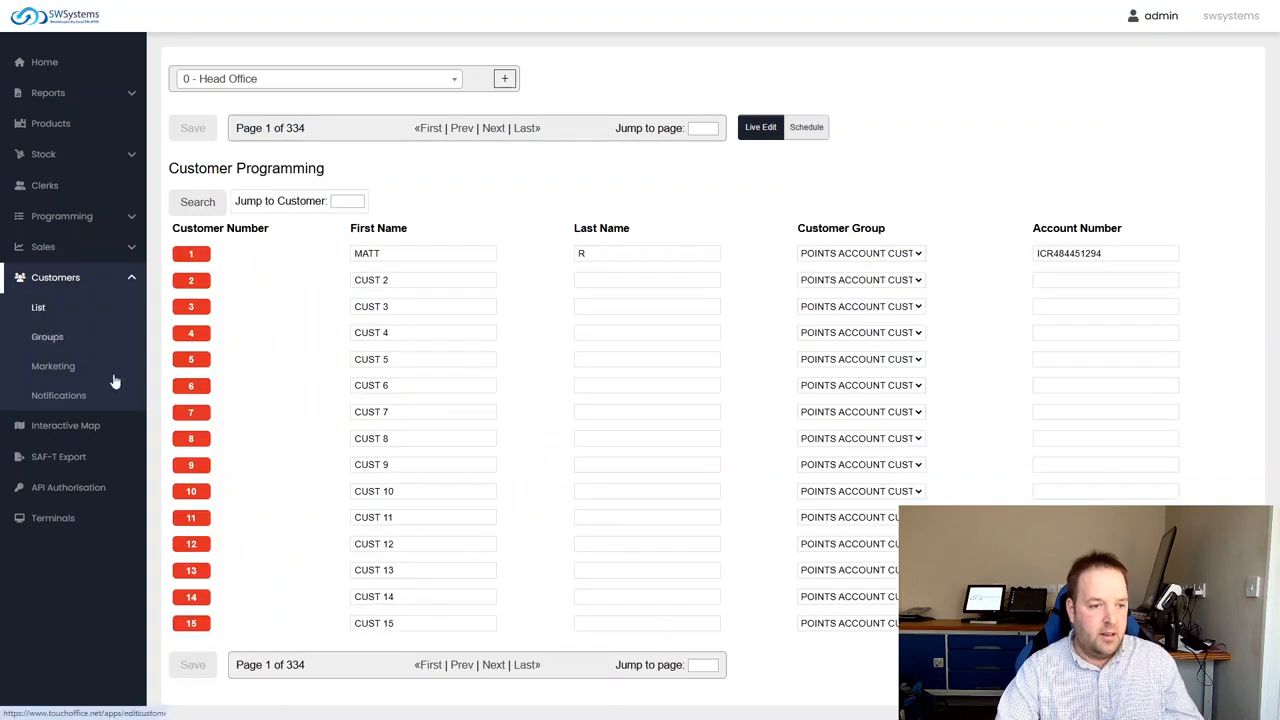
Open the list of stock suppliers
{"action": "left_click", "coordinate": [97, 284]}
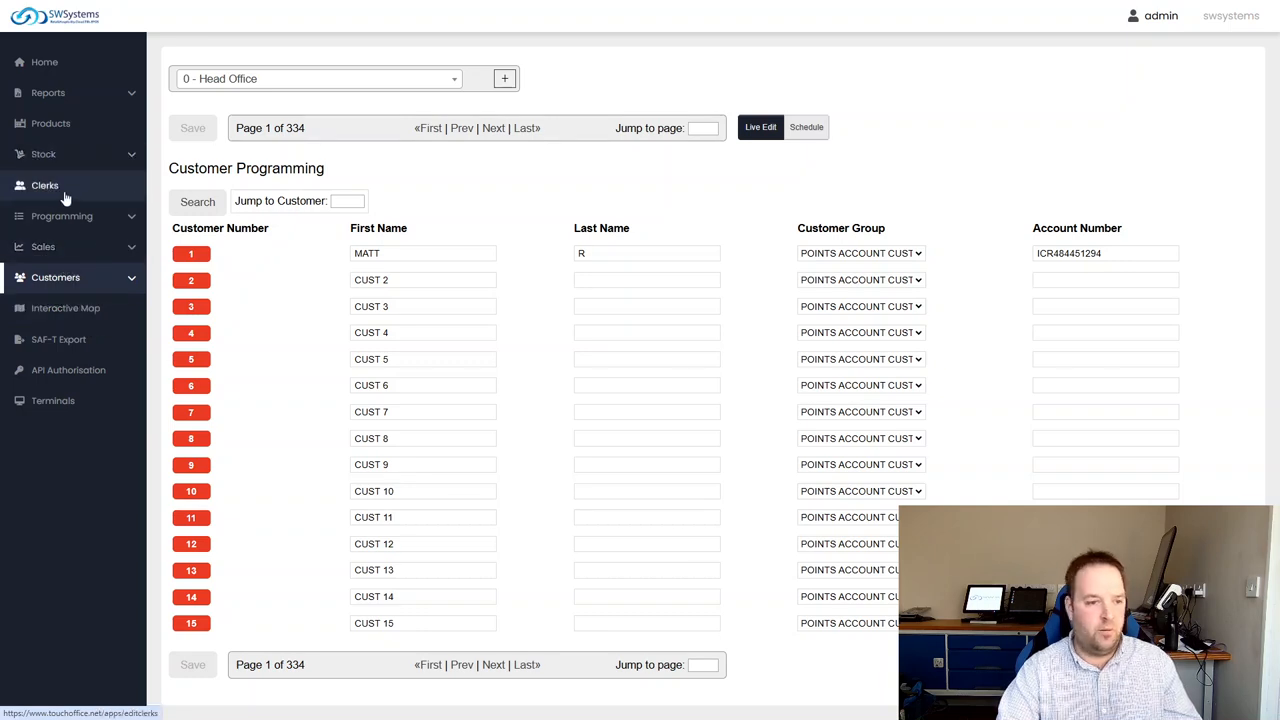
{"action": "left_click", "coordinate": [80, 157]}
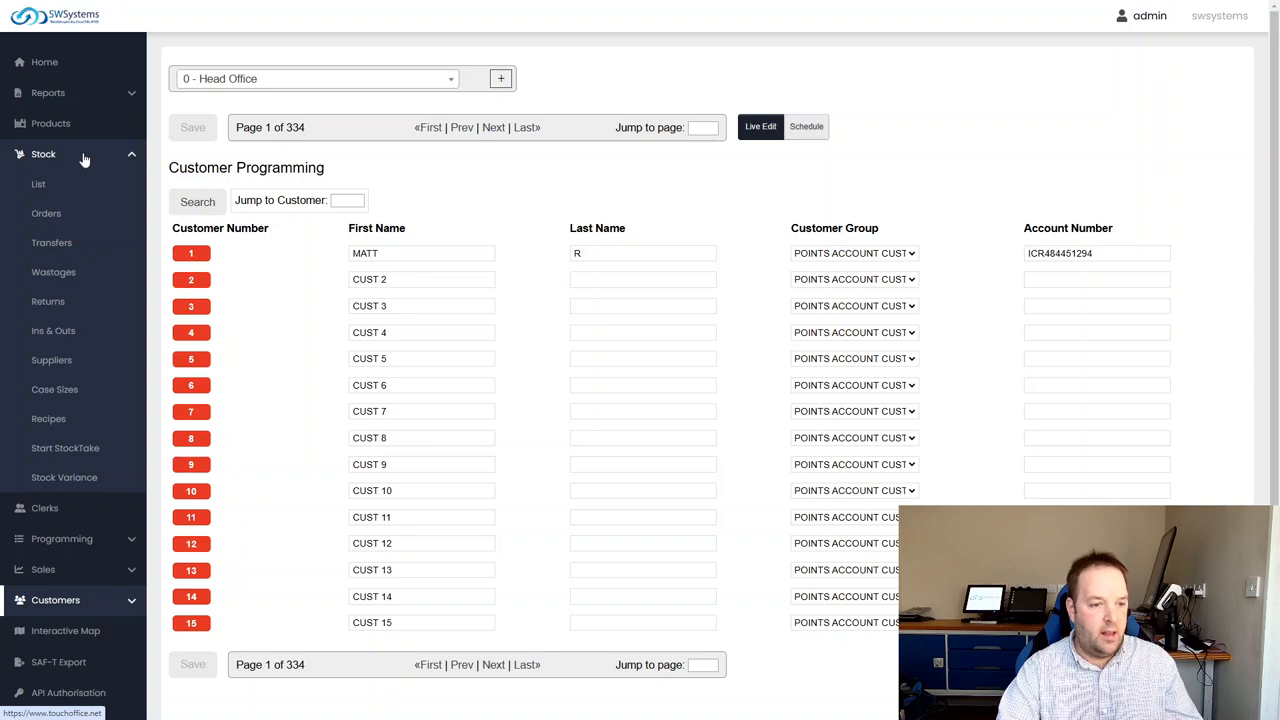
{"action": "left_click", "coordinate": [62, 367]}
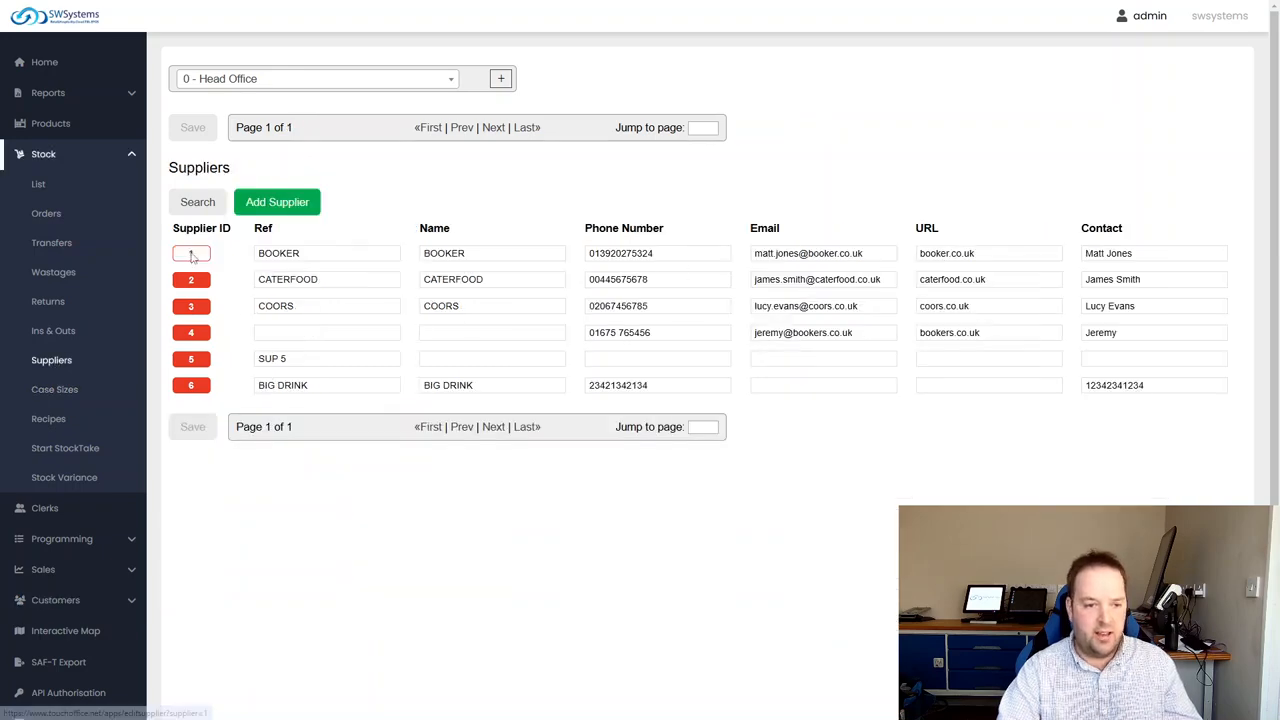
Open the BOOKER supplier record, enter its delivery notes field without changing the text and save the record
{"action": "left_click", "coordinate": [193, 255]}
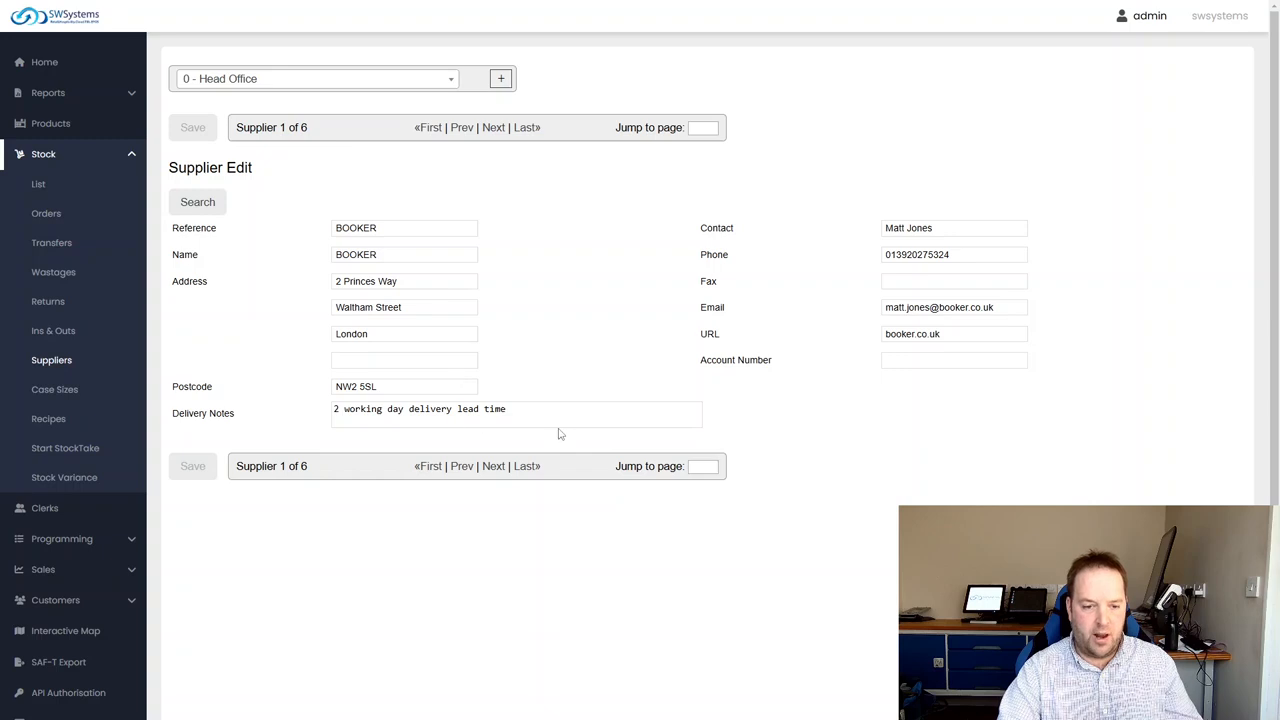
{"action": "left_click", "coordinate": [508, 411]}
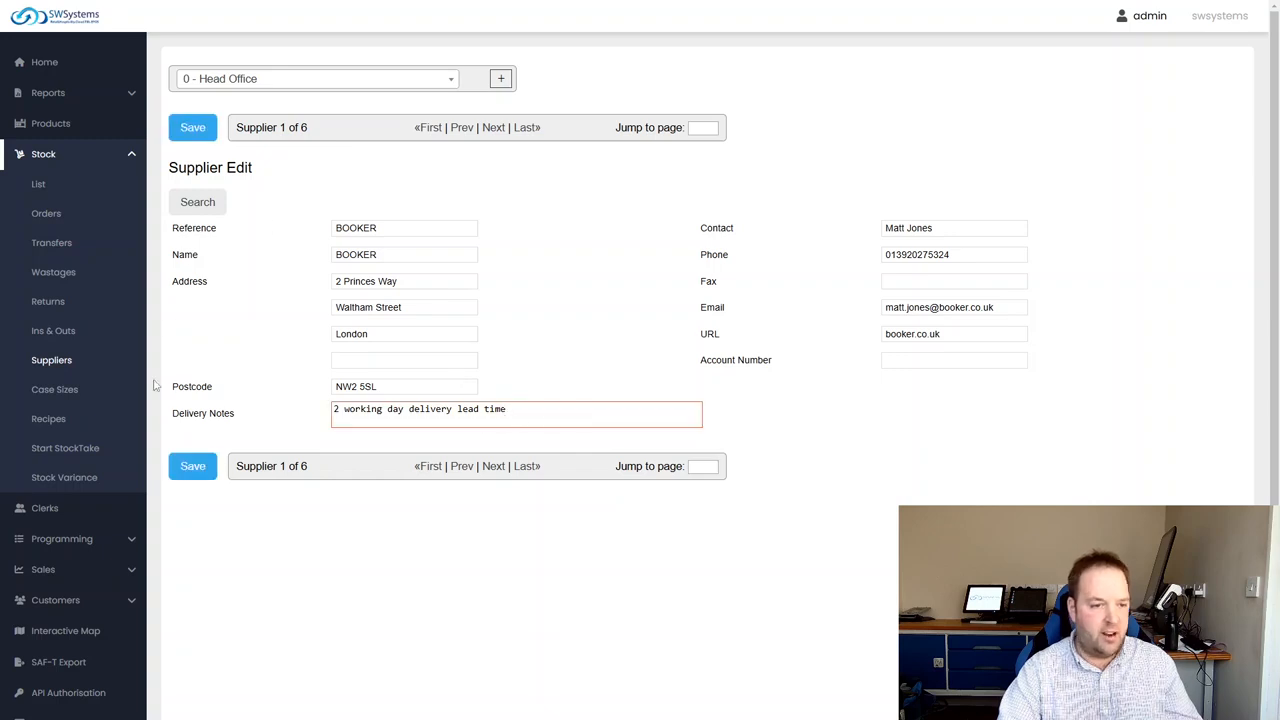
{"action": "left_click", "coordinate": [193, 466]}
{"action": "left_click", "coordinate": [692, 68]}
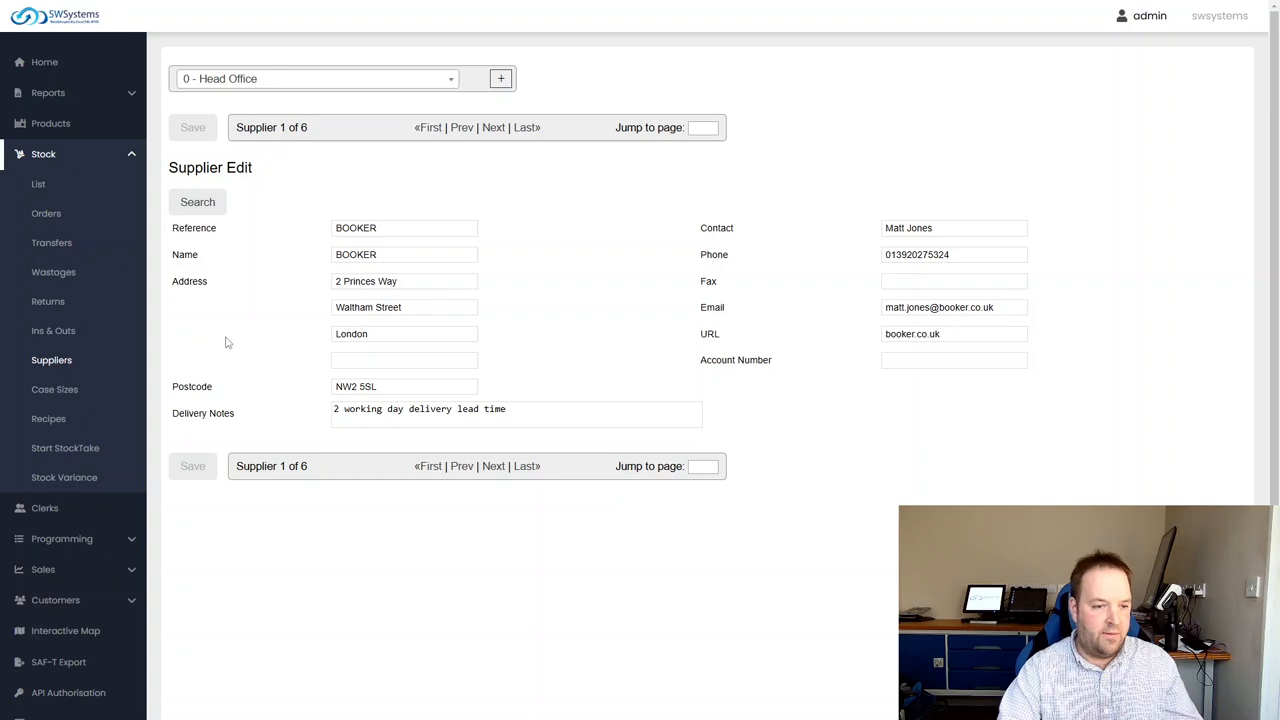
Open the case sizes and highlight the descriptions and sizes of the 11 Gallon and 22 Gallon entries
{"action": "left_click", "coordinate": [60, 392]}
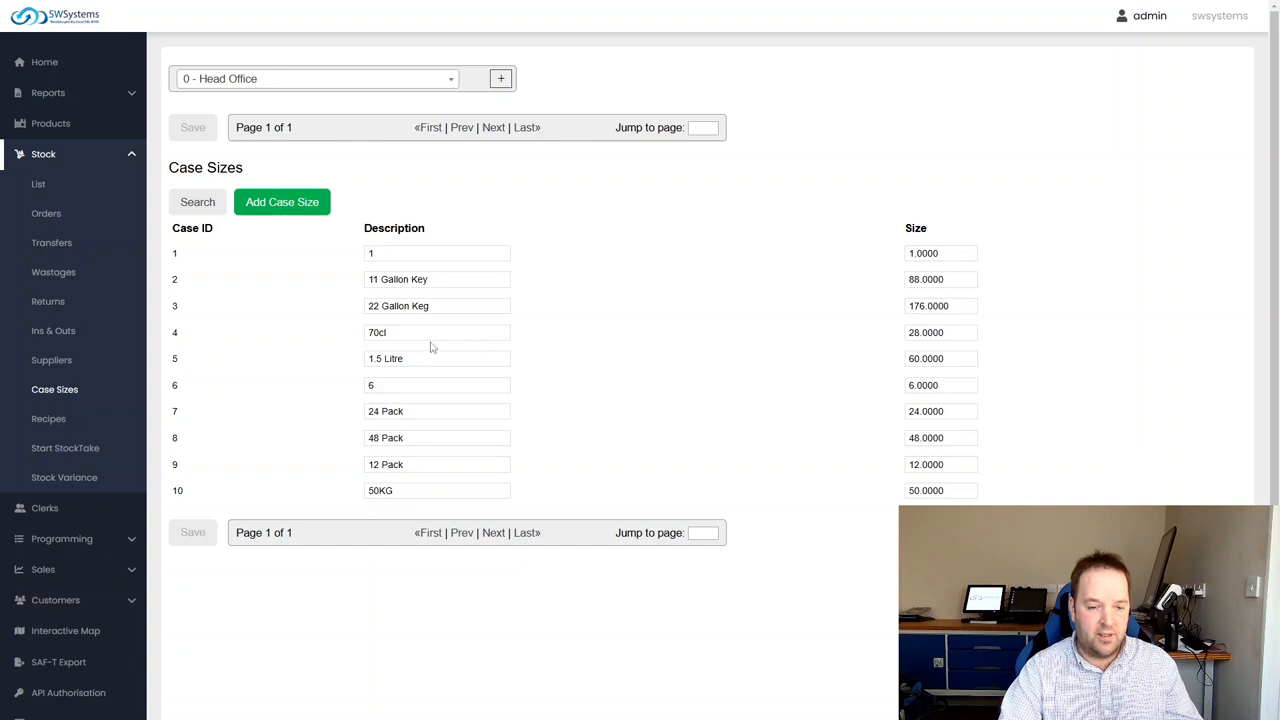
{"action": "left_click", "coordinate": [389, 280]}
{"action": "left_click_drag", "start_coordinate": [457, 280], "coordinate": [312, 275]}
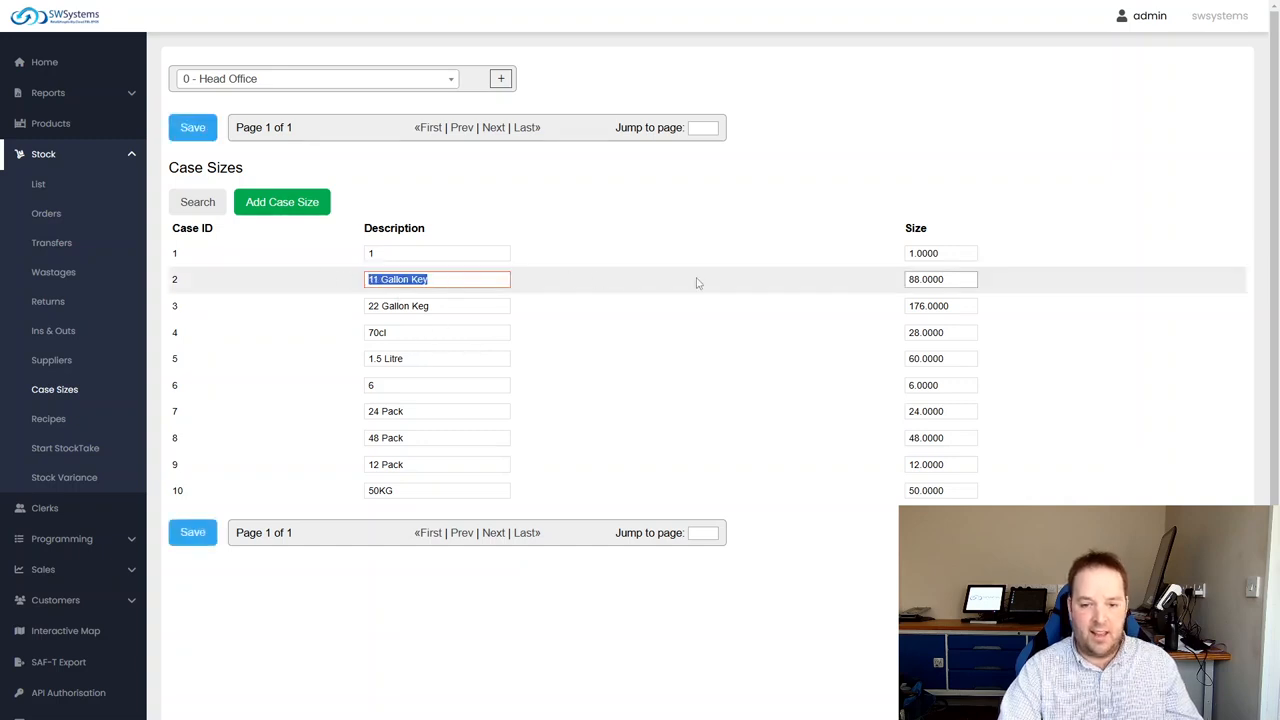
{"action": "double_click", "coordinate": [956, 280]}
{"action": "left_click", "coordinate": [566, 344]}
{"action": "left_click_drag", "start_coordinate": [452, 308], "coordinate": [267, 292]}
{"action": "left_click", "coordinate": [592, 306]}
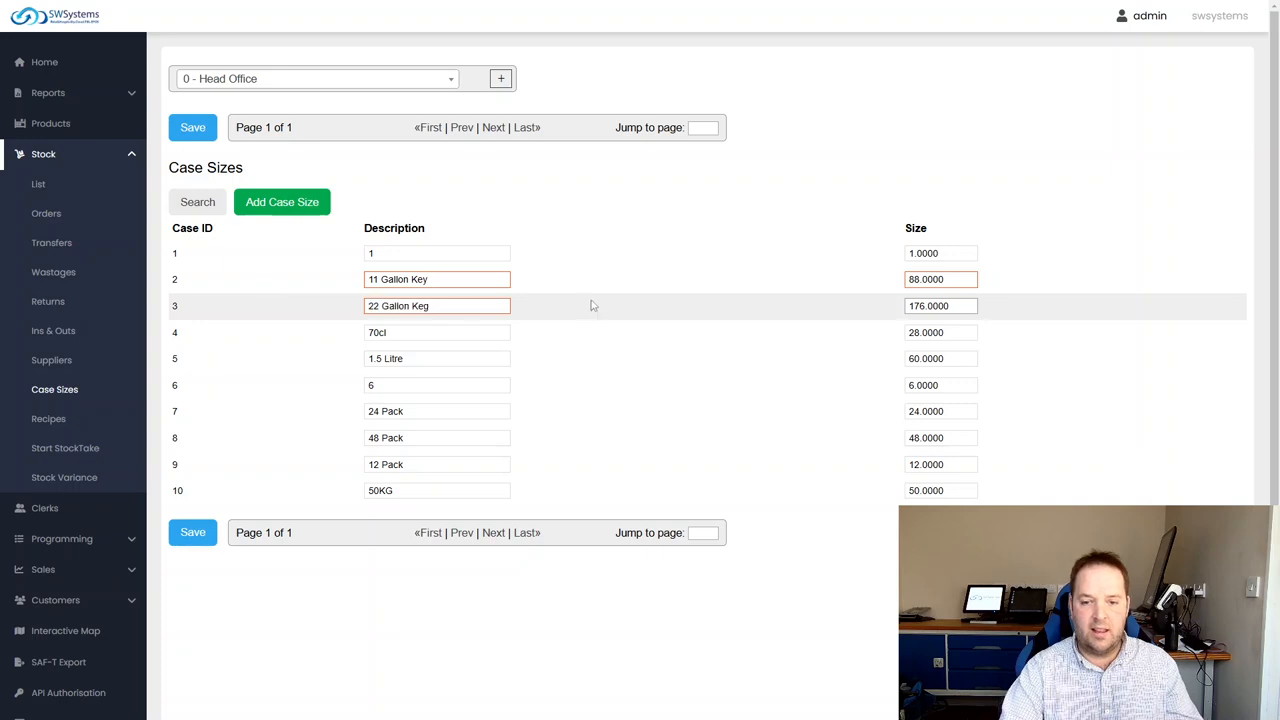
{"action": "left_click_drag", "start_coordinate": [965, 307], "coordinate": [912, 298]}
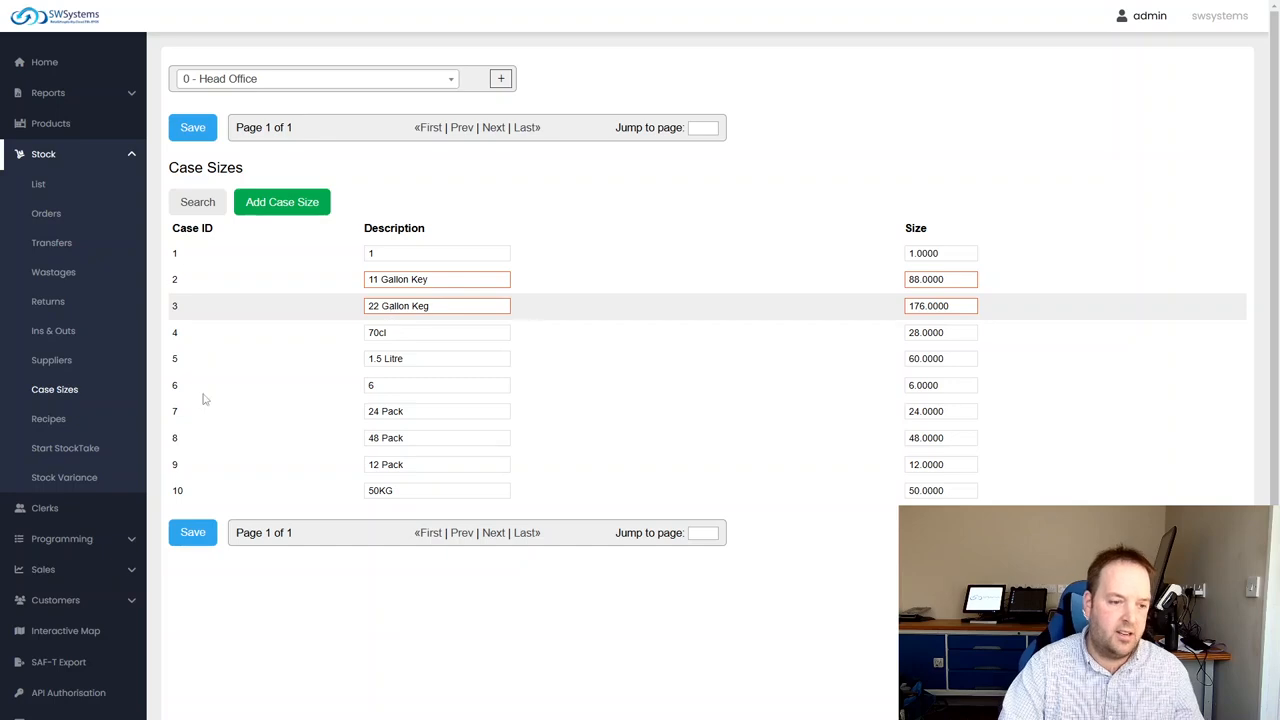
Leave the case sizes page and confirm saving its changes
{"action": "left_click", "coordinate": [62, 420]}
{"action": "left_click", "coordinate": [754, 69]}
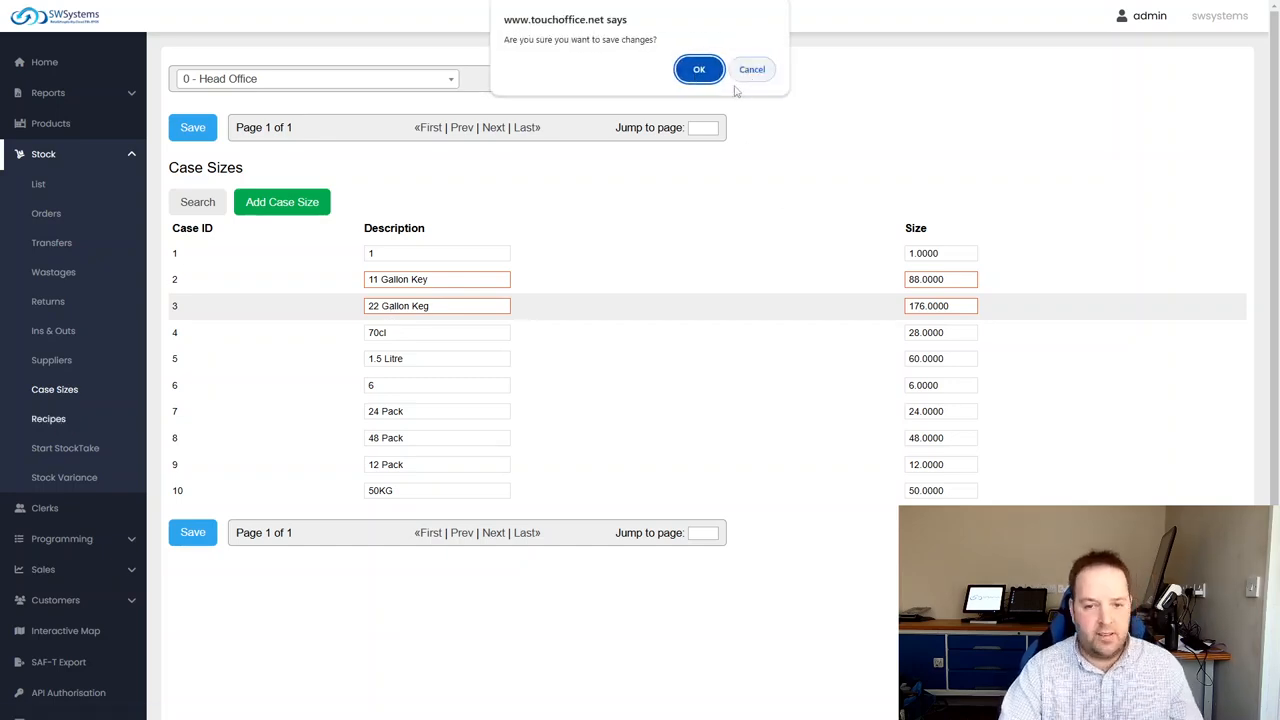
{"action": "left_click", "coordinate": [694, 66]}
View the recipe programming list and open the stock take control page
{"action": "left_click", "coordinate": [55, 421]}
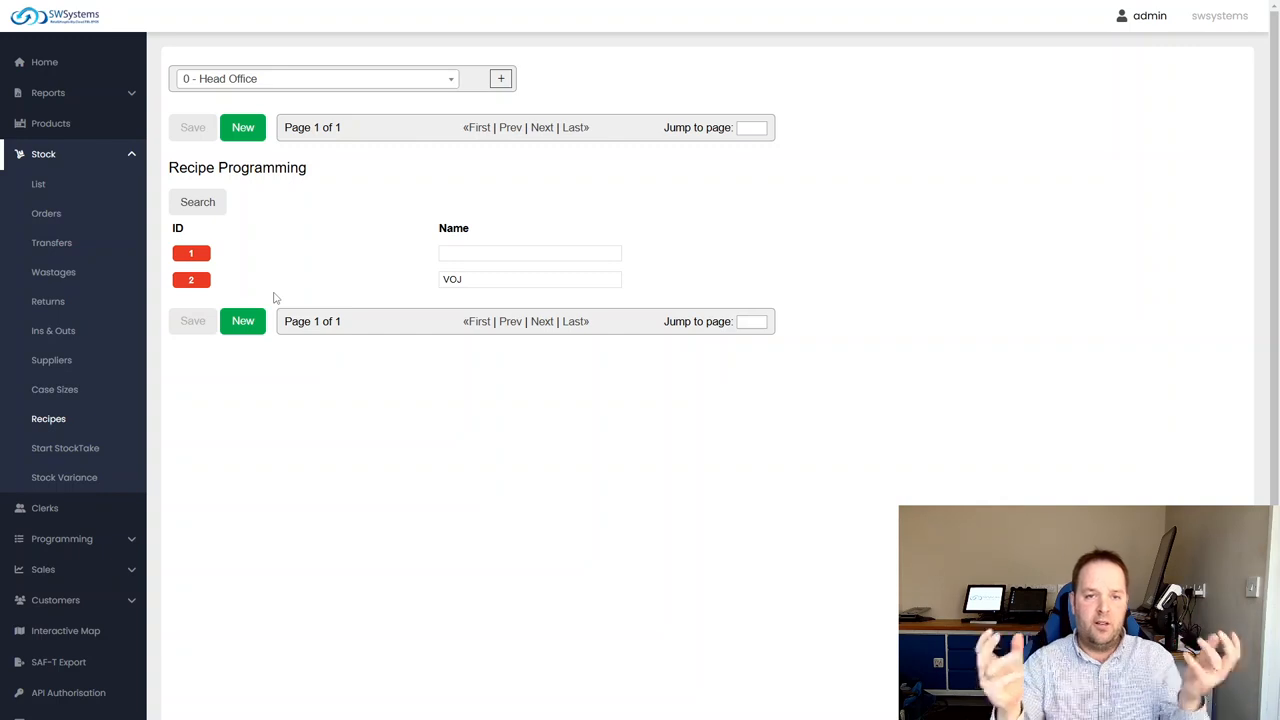
{"action": "left_click", "coordinate": [85, 448]}
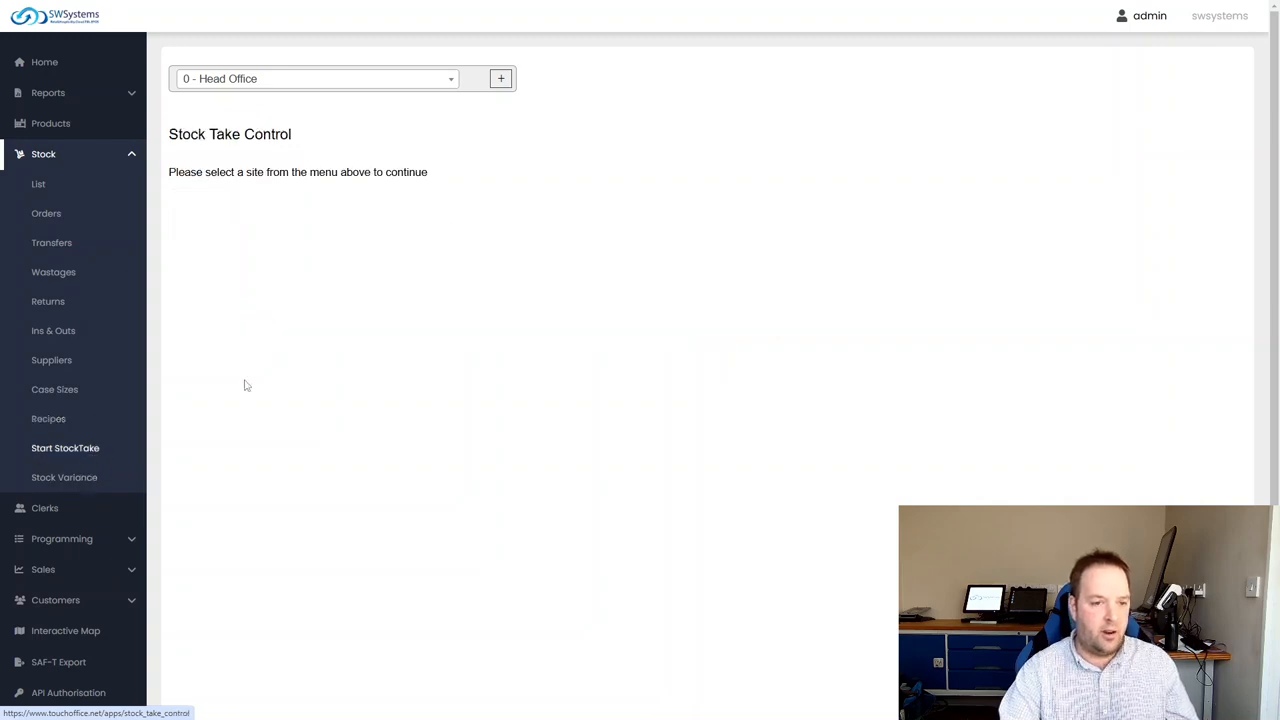
Start a stock take for the site 1 - Shop Cafe Bar and save a new blank stocktake sheet
{"action": "left_click", "coordinate": [272, 78]}
{"action": "left_click", "coordinate": [243, 149]}
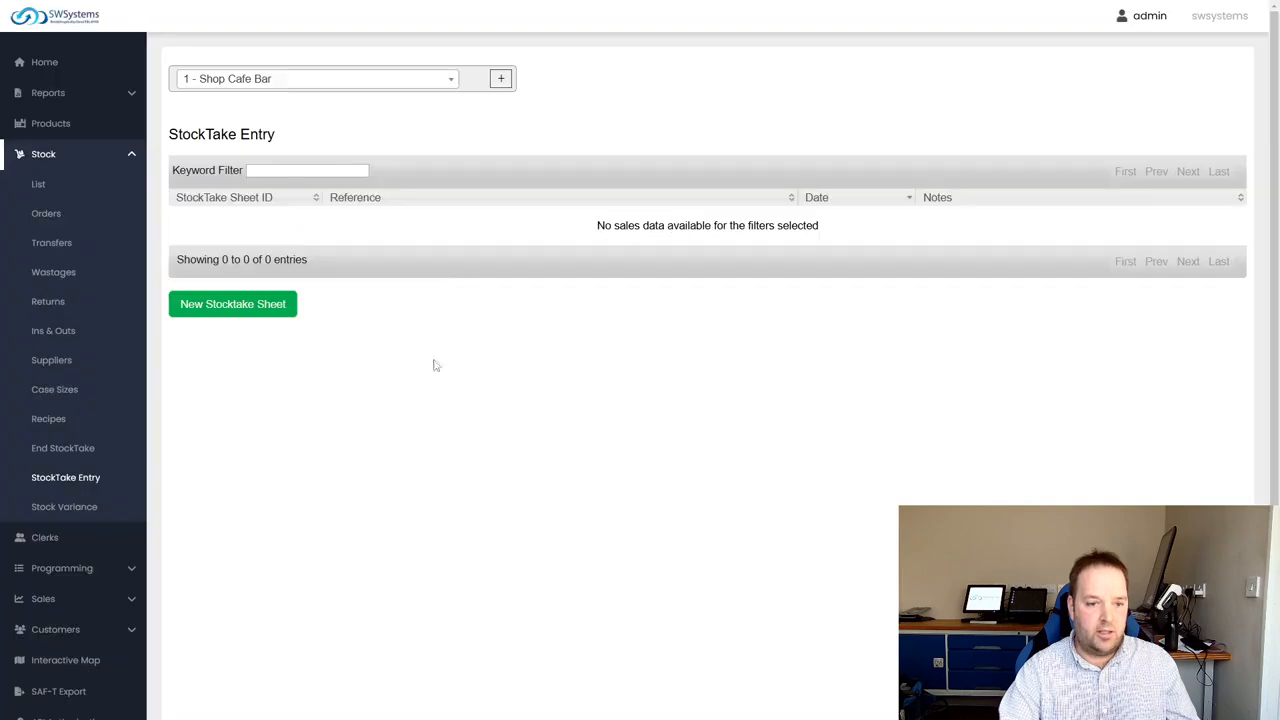
{"action": "left_click", "coordinate": [232, 304]}
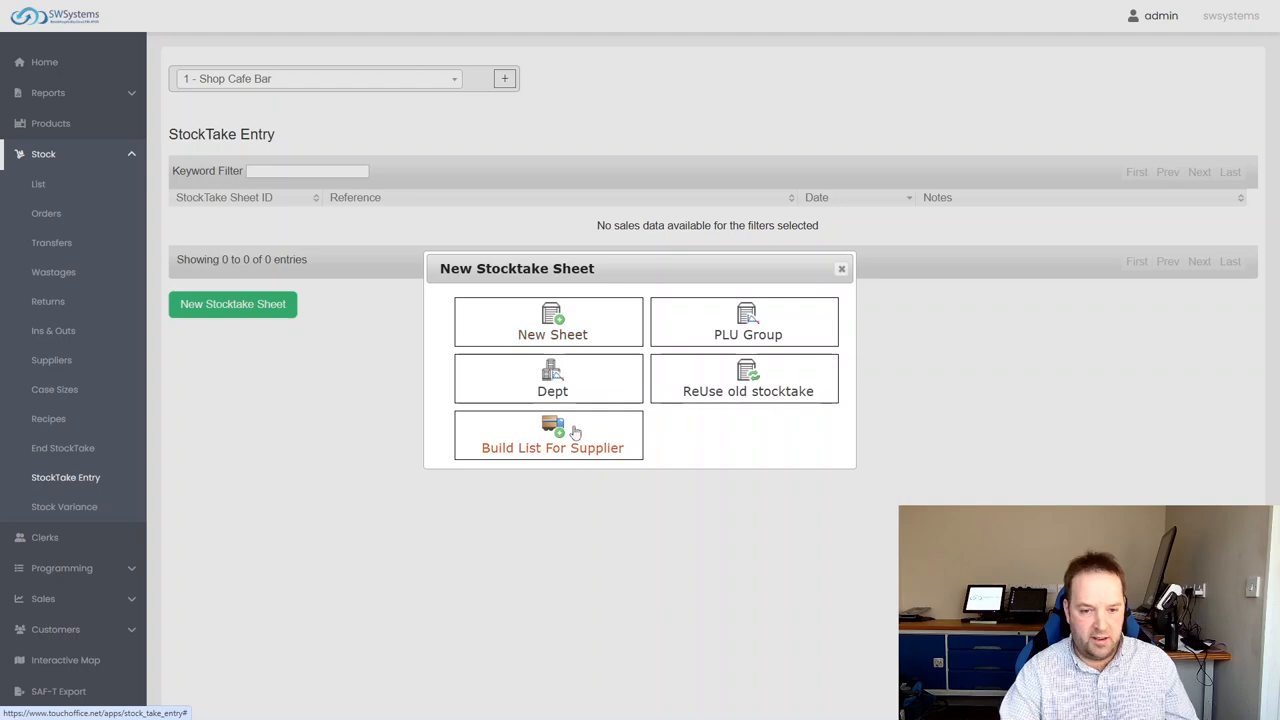
{"action": "left_click", "coordinate": [585, 330]}
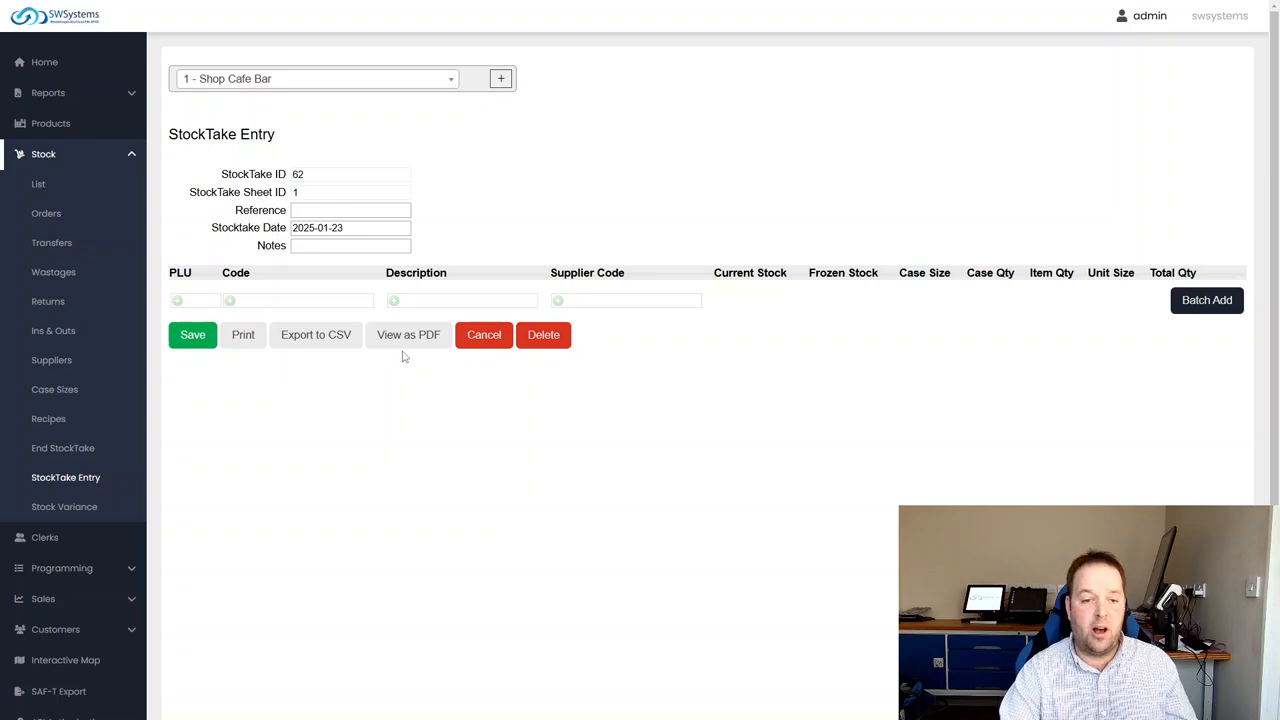
{"action": "left_click", "coordinate": [203, 339]}
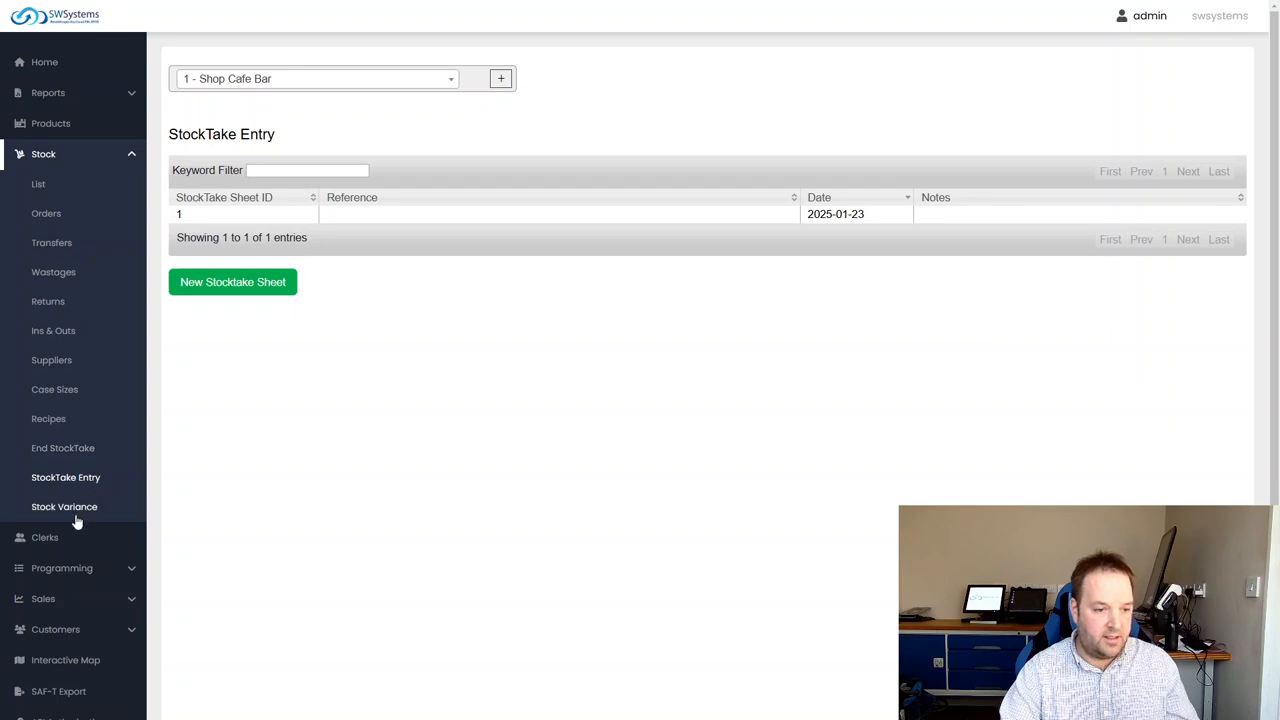
Finish the stock take as a partial stocktake and clear the mango name filter from the stock list
{"action": "left_click", "coordinate": [83, 450]}
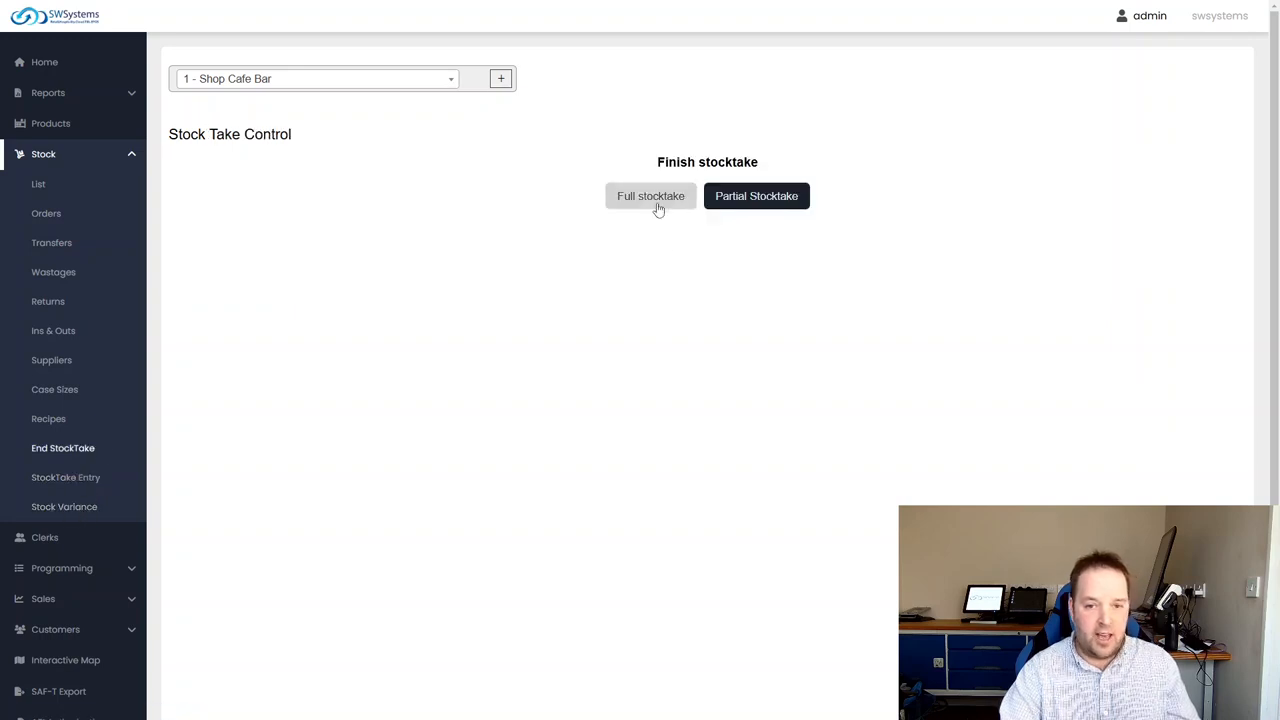
{"action": "left_click", "coordinate": [750, 208]}
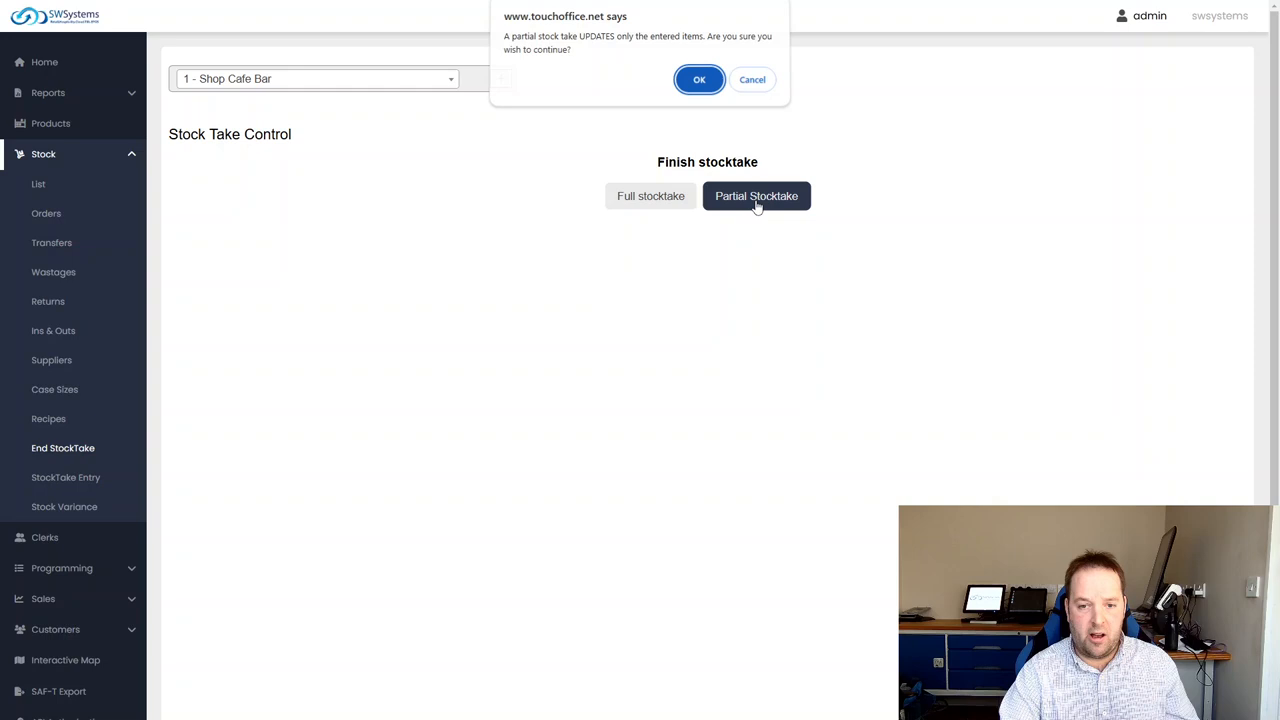
{"action": "left_click", "coordinate": [699, 84]}
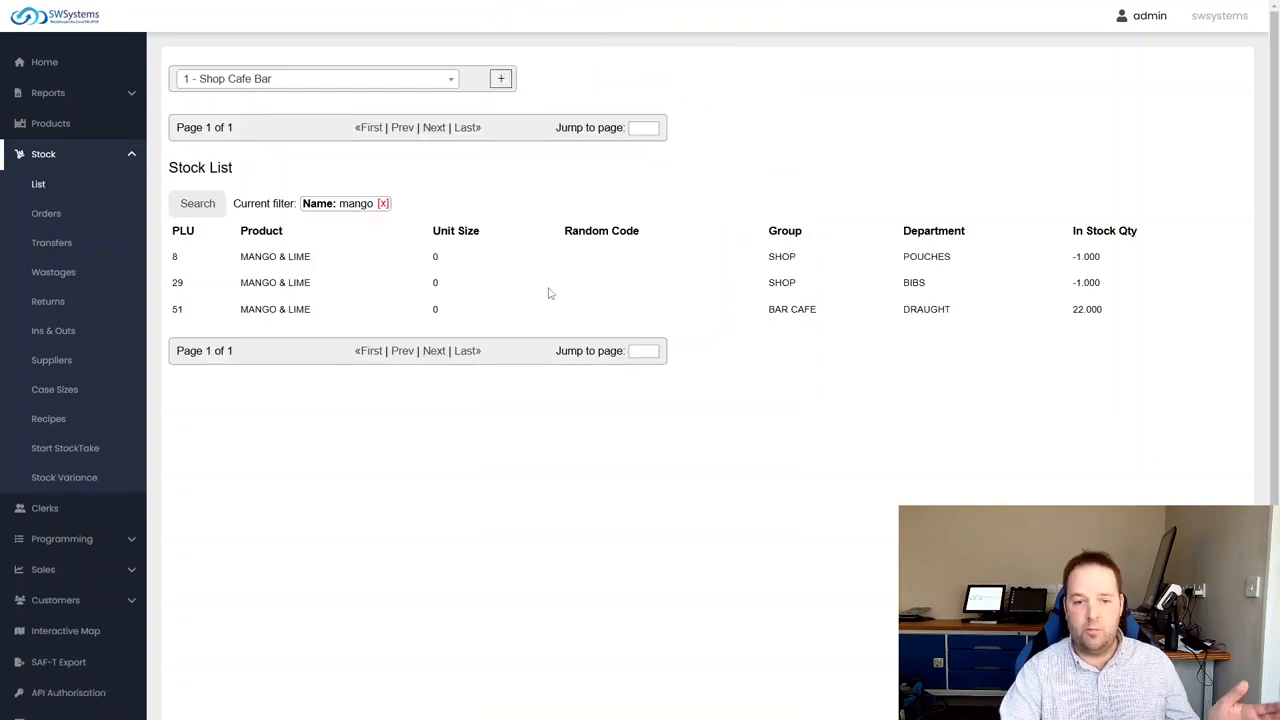
{"action": "left_click", "coordinate": [384, 205]}
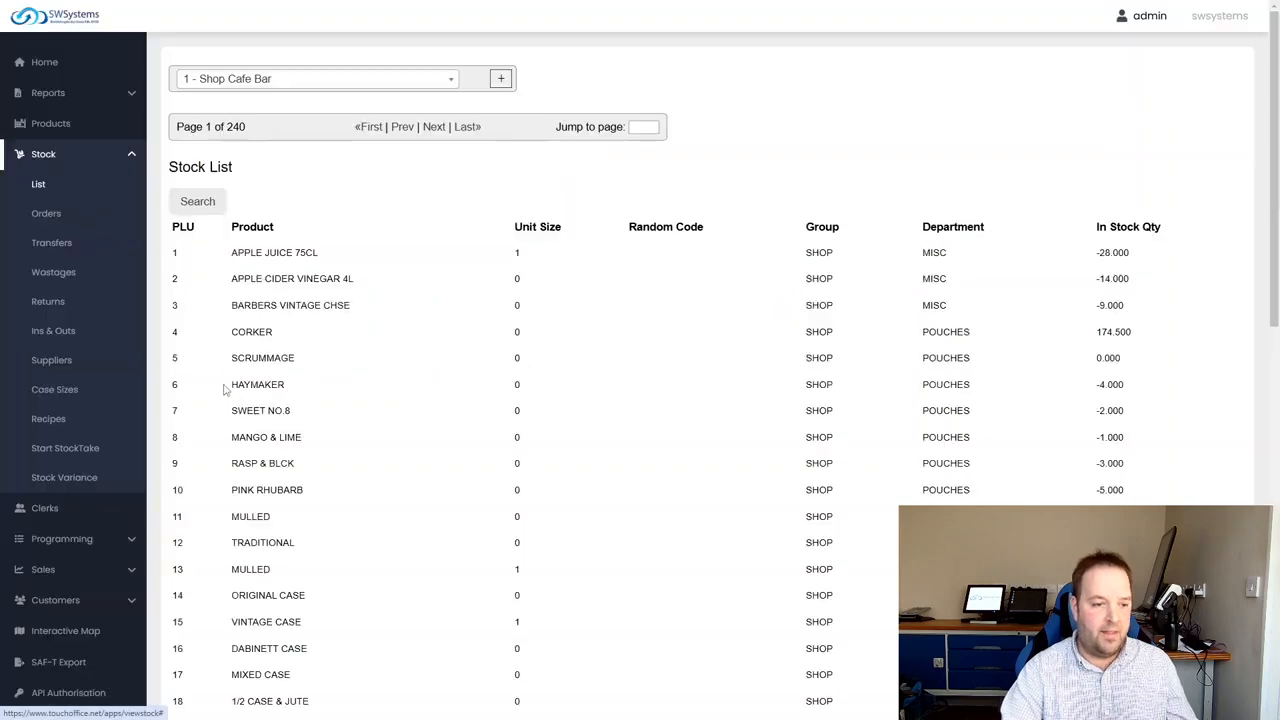
View the stock take variance details of the sheet dated 2025-01-23 and collapse the stock section of the navigation
{"action": "left_click", "coordinate": [64, 478]}
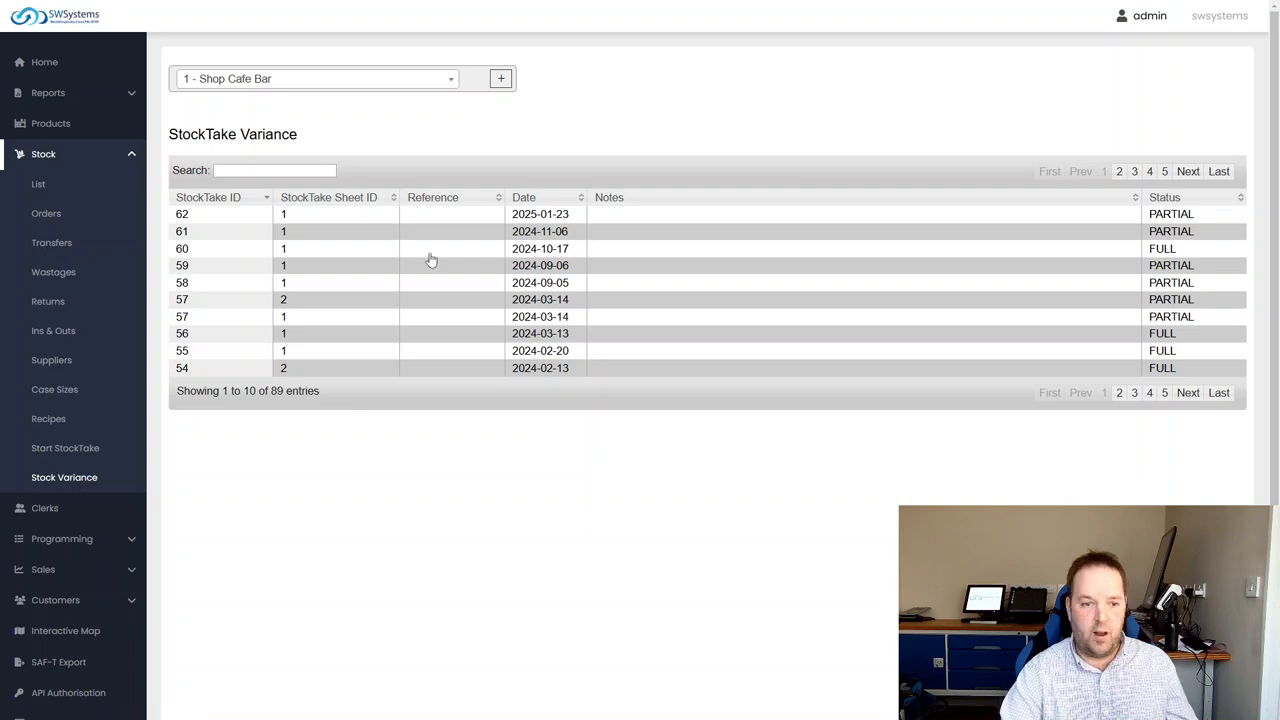
{"action": "left_click", "coordinate": [540, 215]}
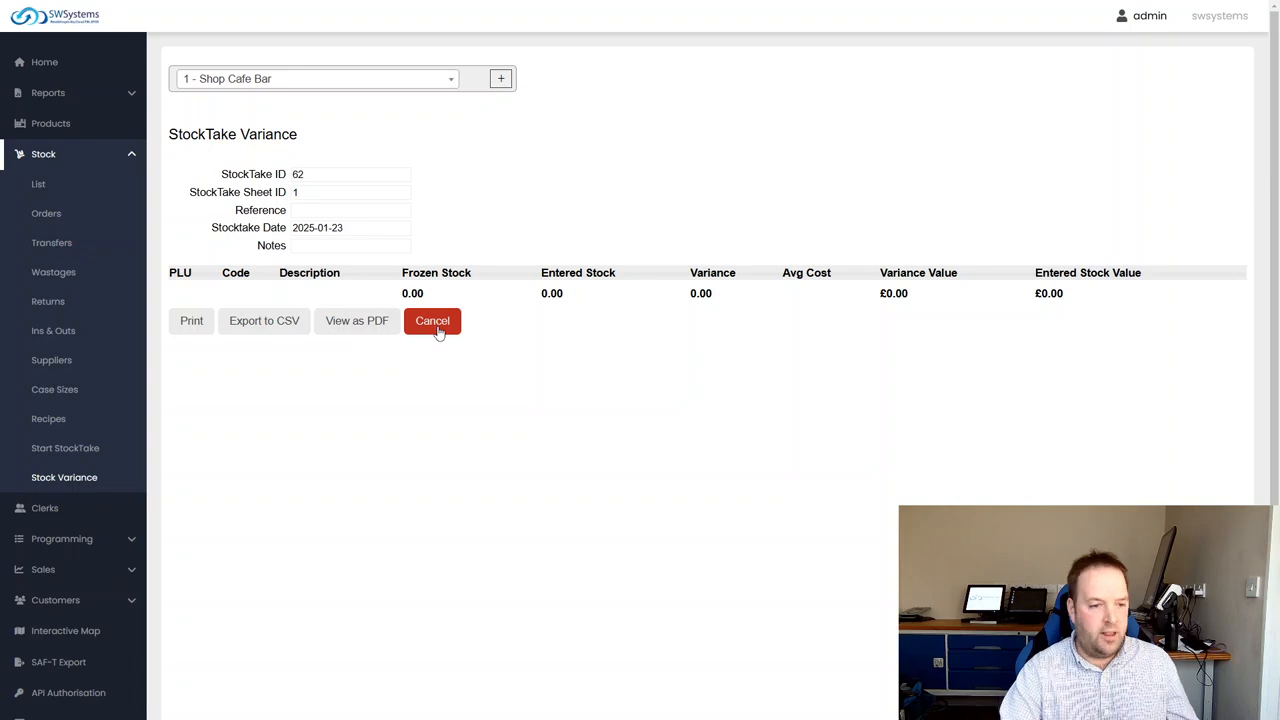
{"action": "scroll", "coordinate": [83, 494], "scroll_direction": "down", "scroll_amount": 1}
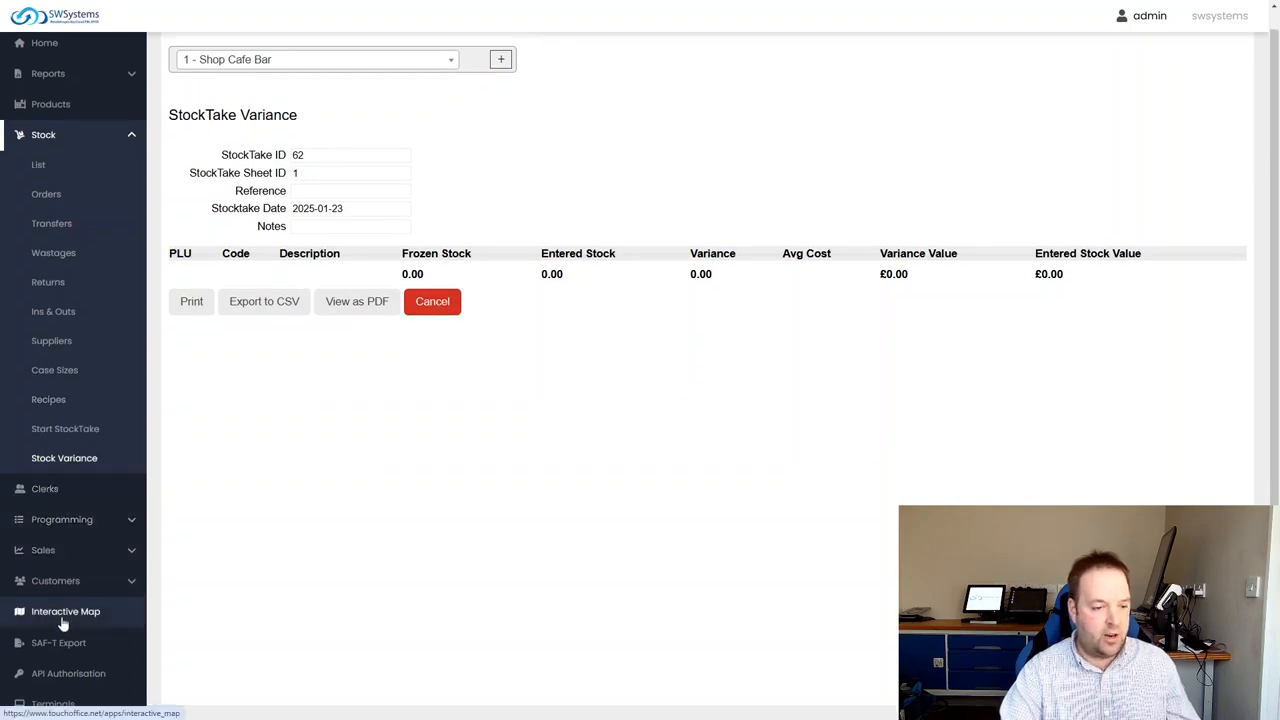
{"action": "scroll", "coordinate": [50, 560], "scroll_direction": "up", "scroll_amount": 1}
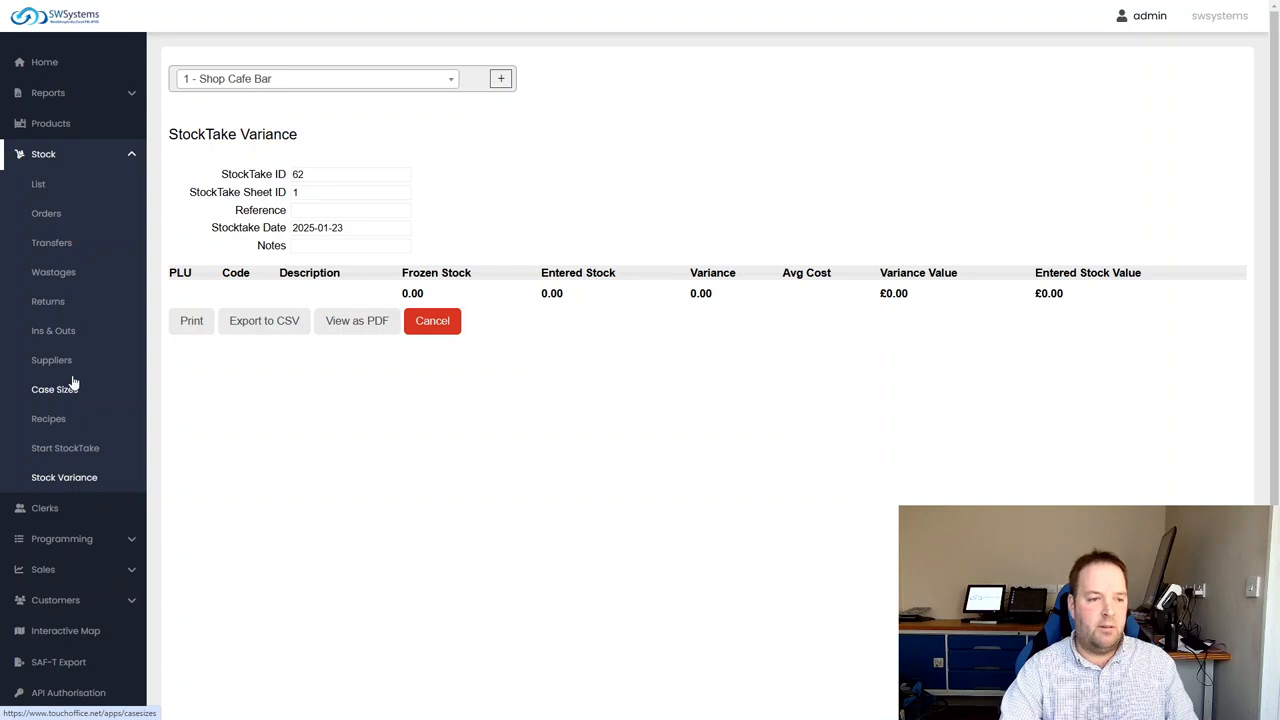
{"action": "left_click", "coordinate": [51, 157]}
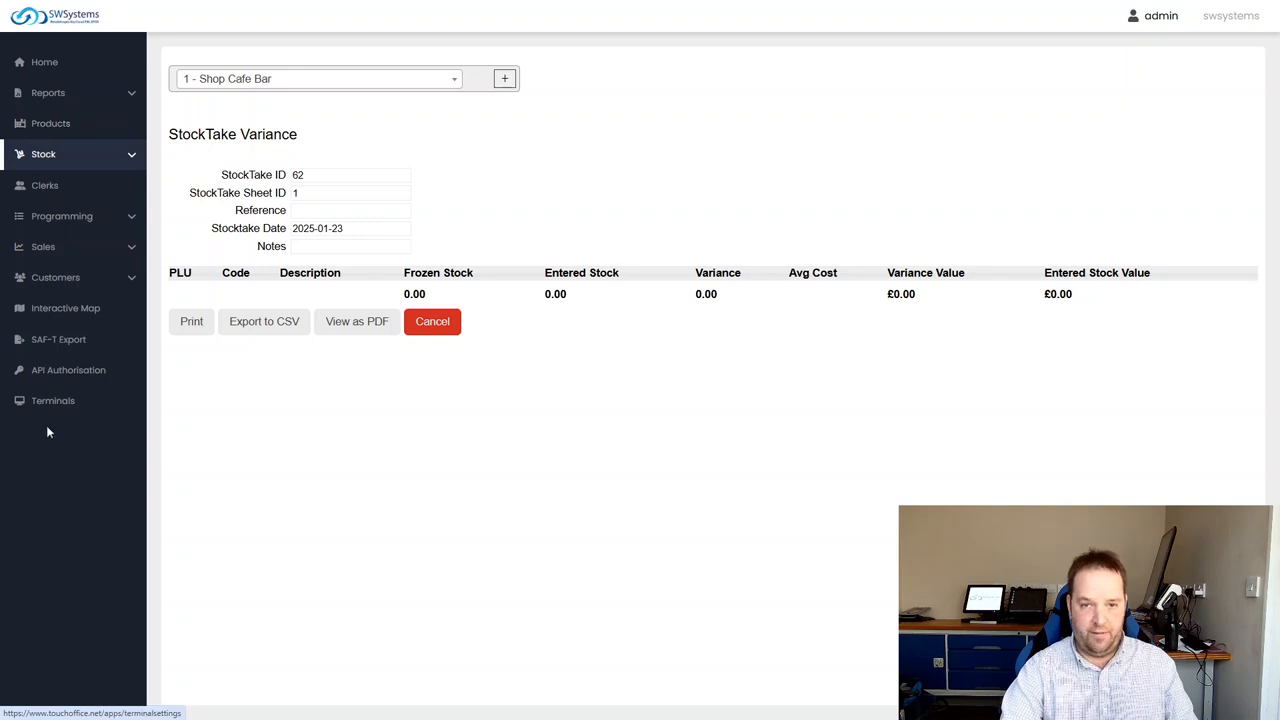